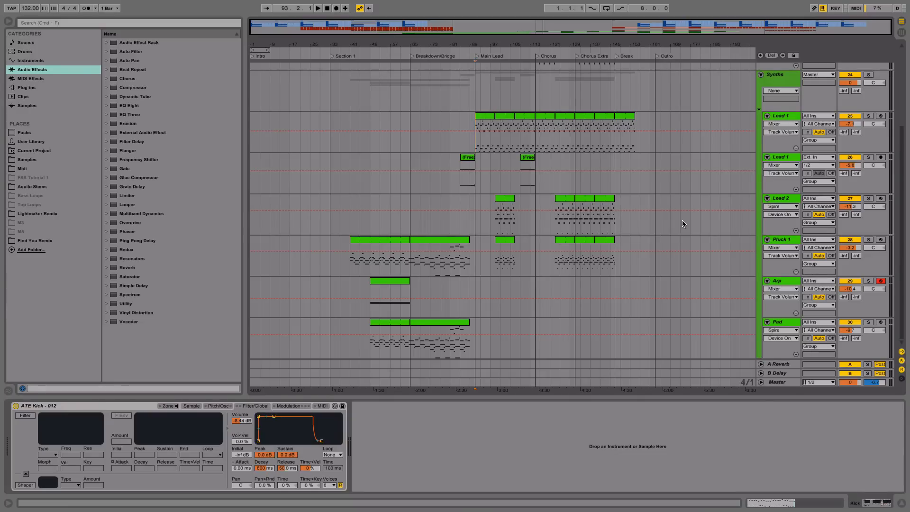
- Look over the arrangement's tracks and collapse the Synths group
{"action": "scroll", "coordinate": [682, 223], "scroll_direction": "up", "scroll_amount": 5}
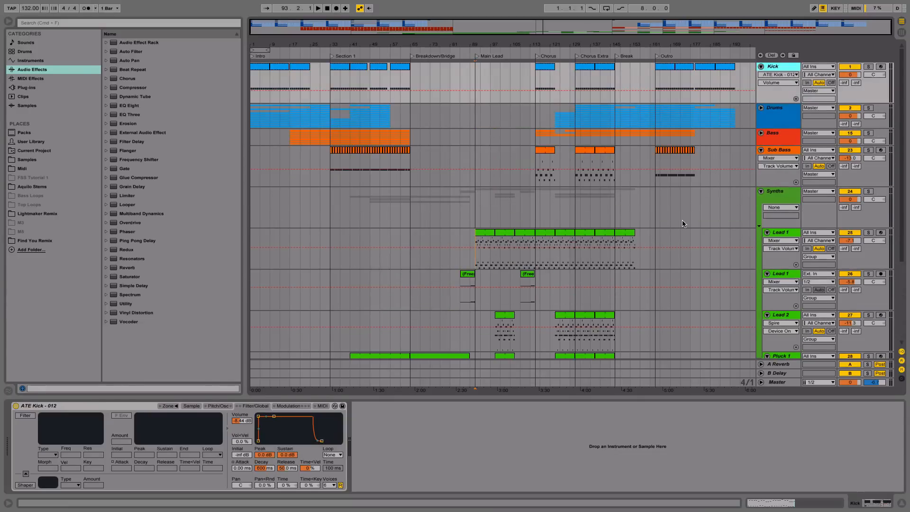
{"action": "scroll", "coordinate": [682, 223], "scroll_direction": "down", "scroll_amount": 5}
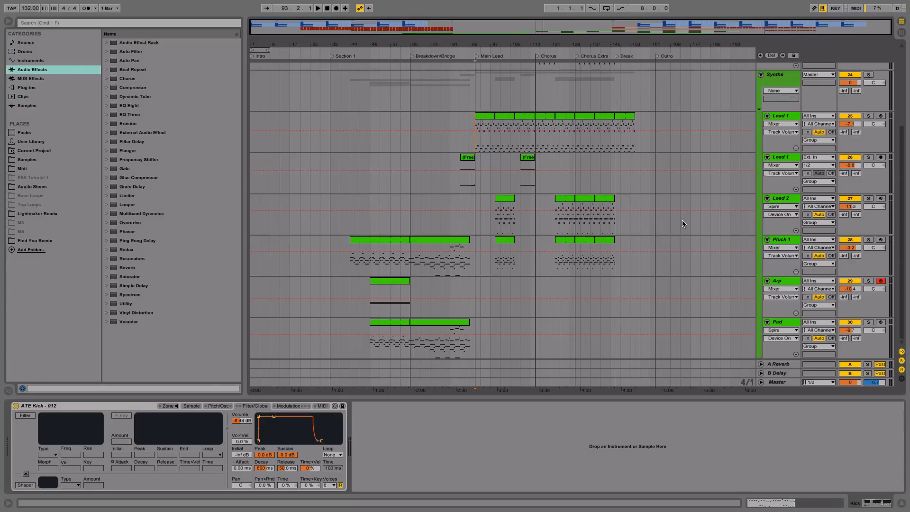
{"action": "scroll", "coordinate": [681, 220], "scroll_direction": "up", "scroll_amount": 5}
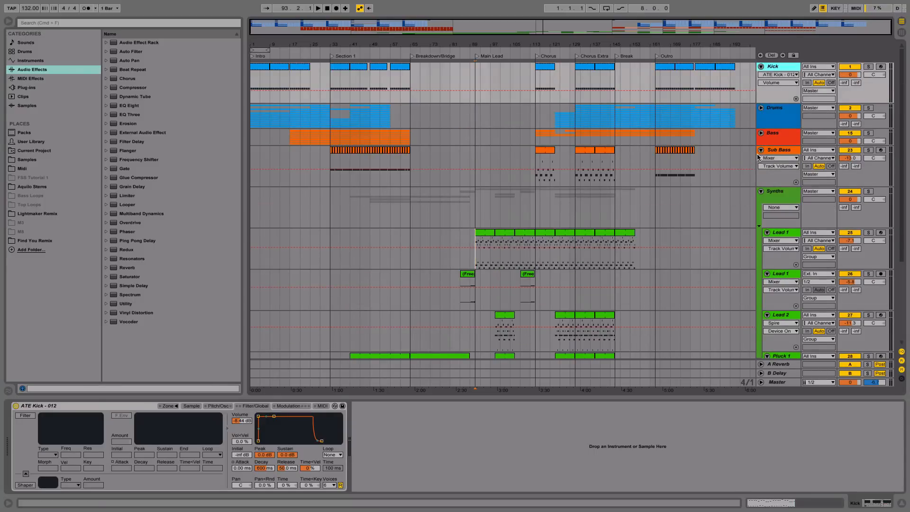
{"action": "left_click", "coordinate": [761, 192]}
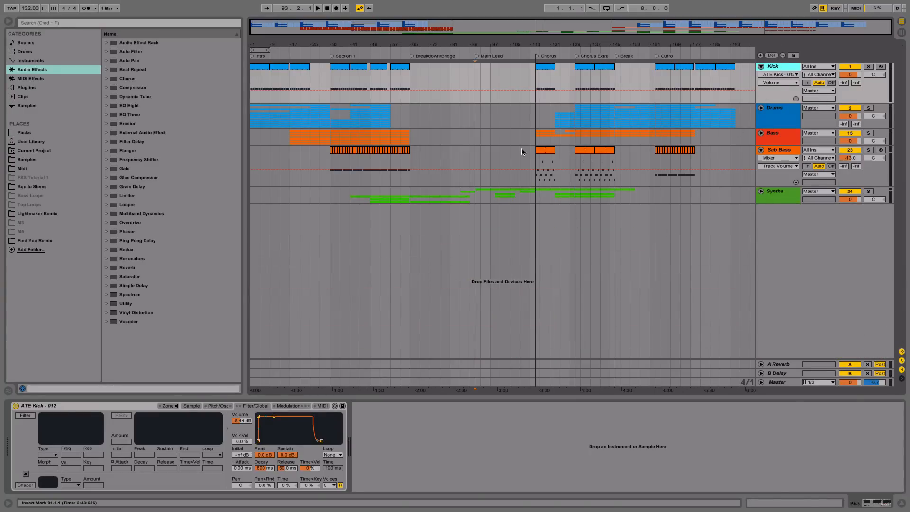
- Insert a MIDI track at the Kick track, move it above Kick, and name it Energy Map
{"action": "right_click", "coordinate": [775, 69]}
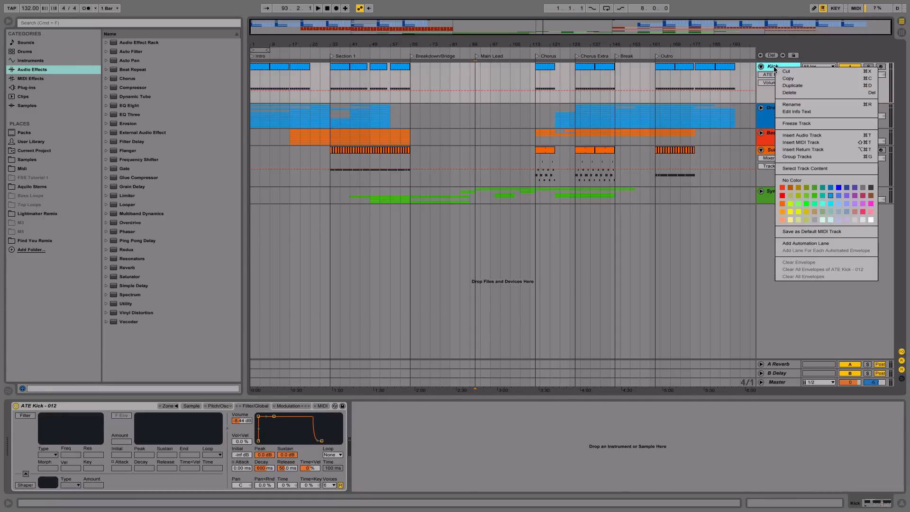
{"action": "left_click", "coordinate": [787, 143]}
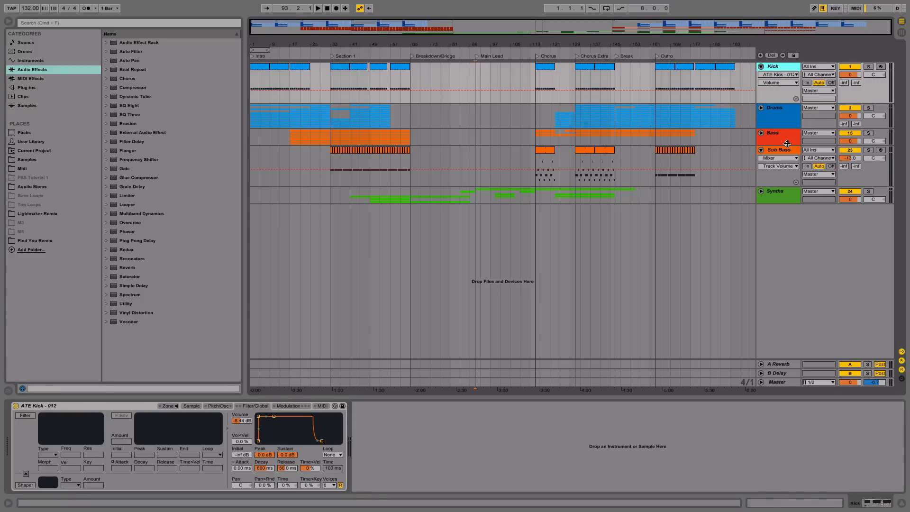
{"action": "left_click_drag", "start_coordinate": [777, 113], "coordinate": [777, 78]}
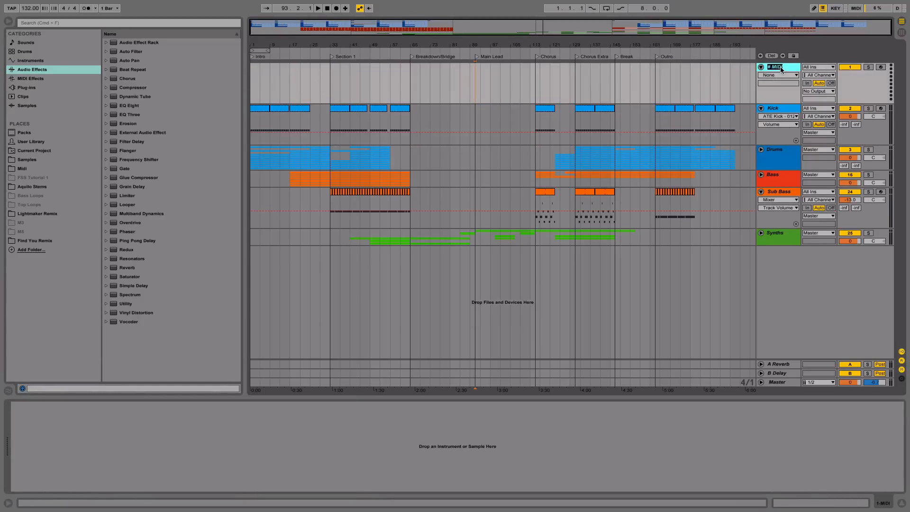
{"action": "type", "text": "Map"}
- Create an empty MIDI clip on the Energy Map track spanning the whole song from bar 1 to bar 195
{"action": "left_click_drag", "start_coordinate": [252, 95], "coordinate": [729, 84]}
{"action": "left_click_drag", "start_coordinate": [745, 39], "coordinate": [744, 90]}
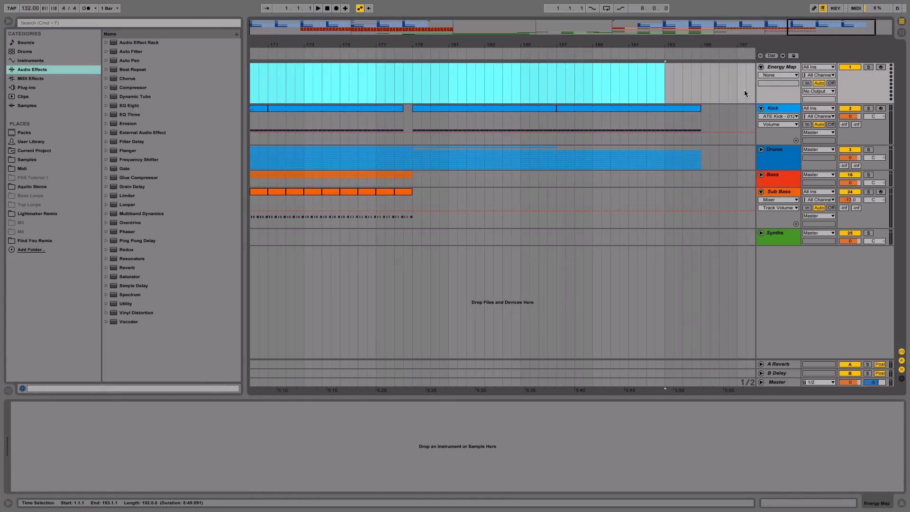
{"action": "key", "text": "super+shift+m"}
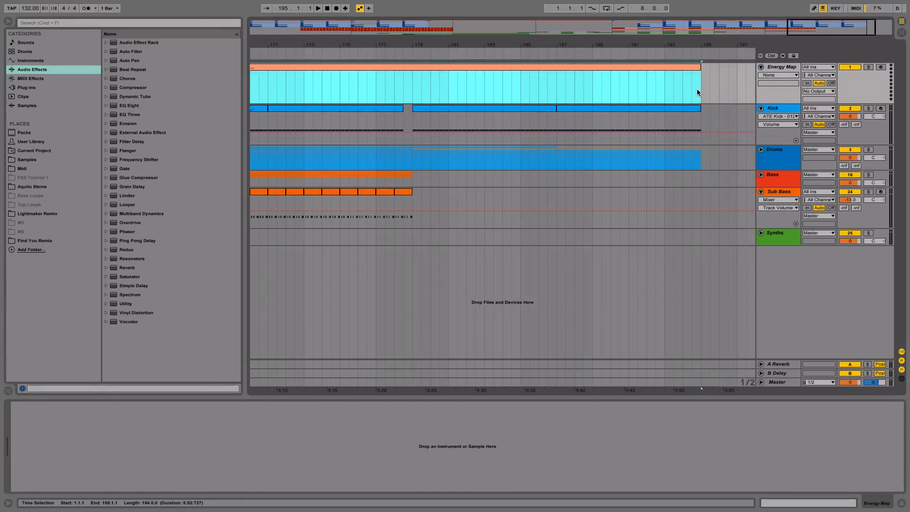
- Color the Energy Map clip and its track white
{"action": "right_click", "coordinate": [672, 67]}
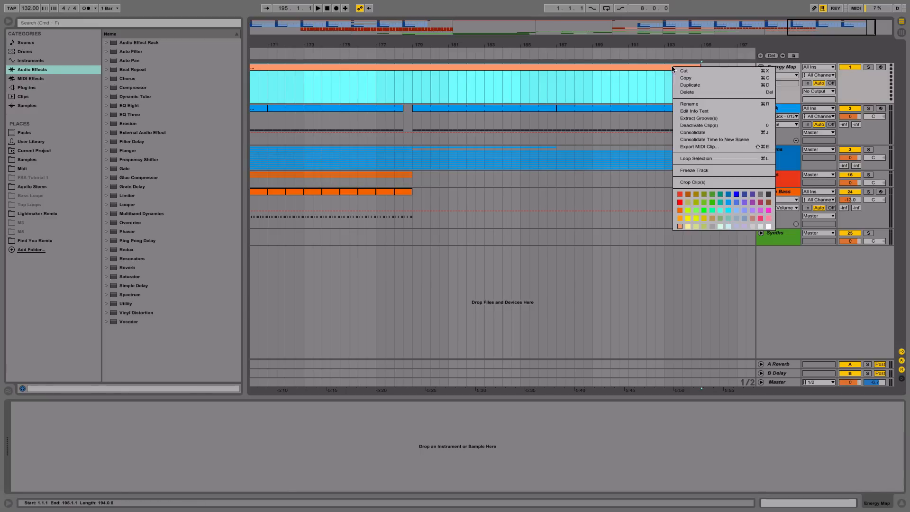
{"action": "left_click", "coordinate": [768, 227]}
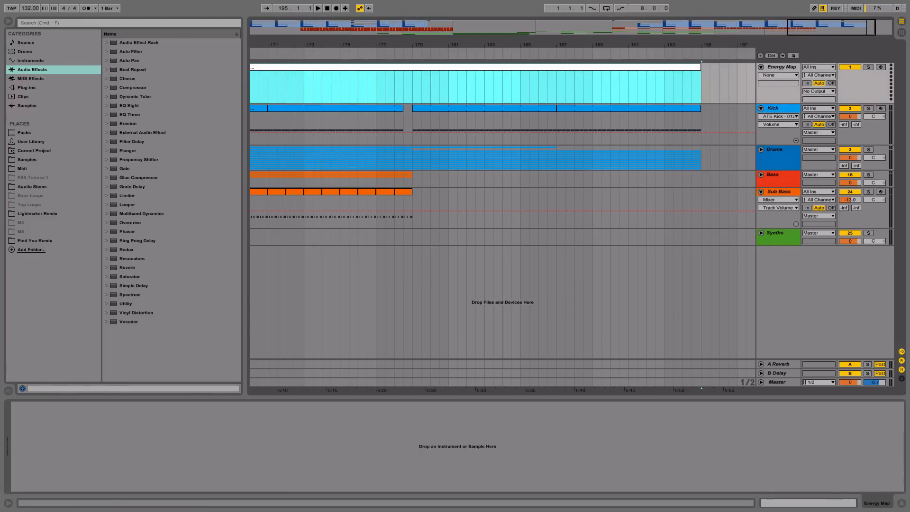
{"action": "left_click_drag", "start_coordinate": [732, 45], "coordinate": [733, 41]}
{"action": "right_click", "coordinate": [796, 72]}
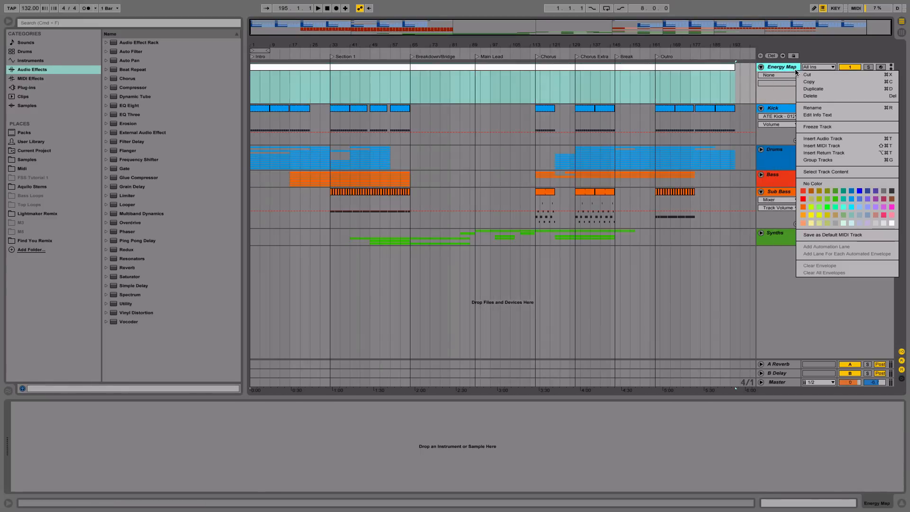
{"action": "key", "text": "Escape"}
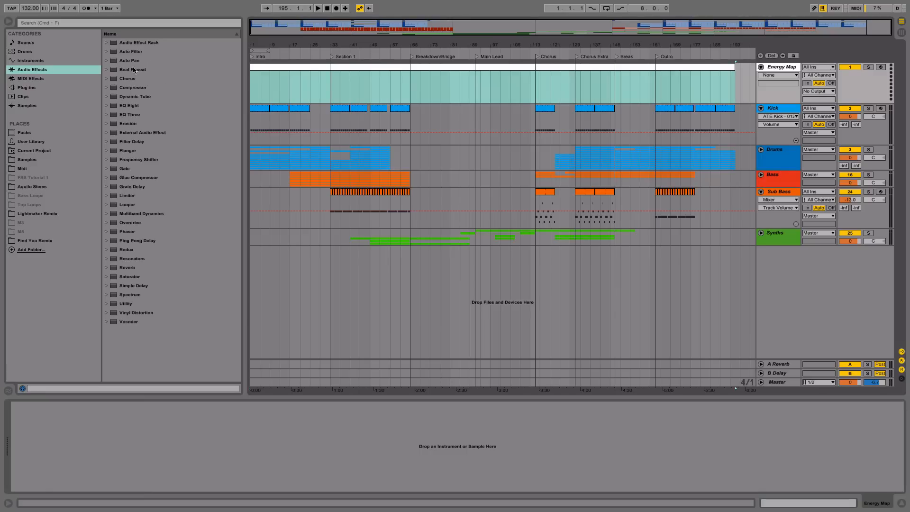
- Add Utility to the Energy Map track and automate its Gain to 35 dB for Chorus Extra's first half and about 23.3 dB after it
{"action": "left_click_drag", "start_coordinate": [136, 303], "coordinate": [120, 431]}
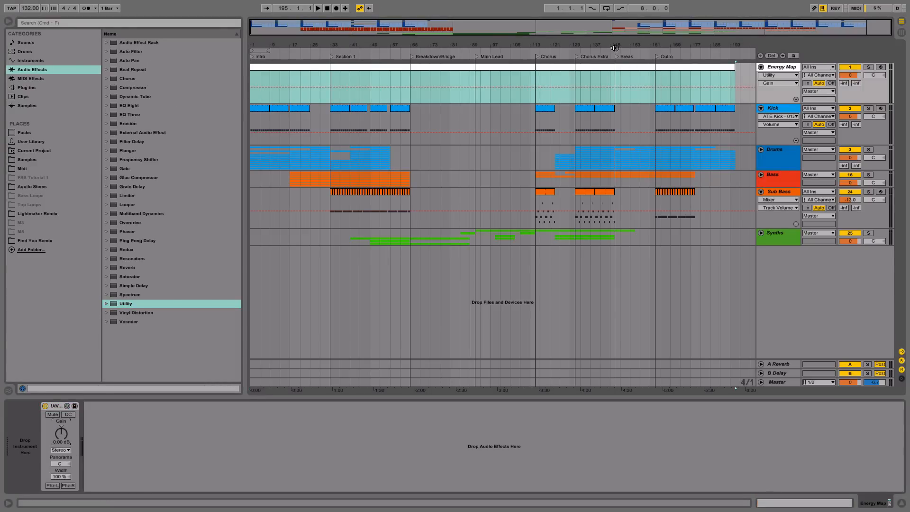
{"action": "left_click_drag", "start_coordinate": [614, 44], "coordinate": [594, 42]}
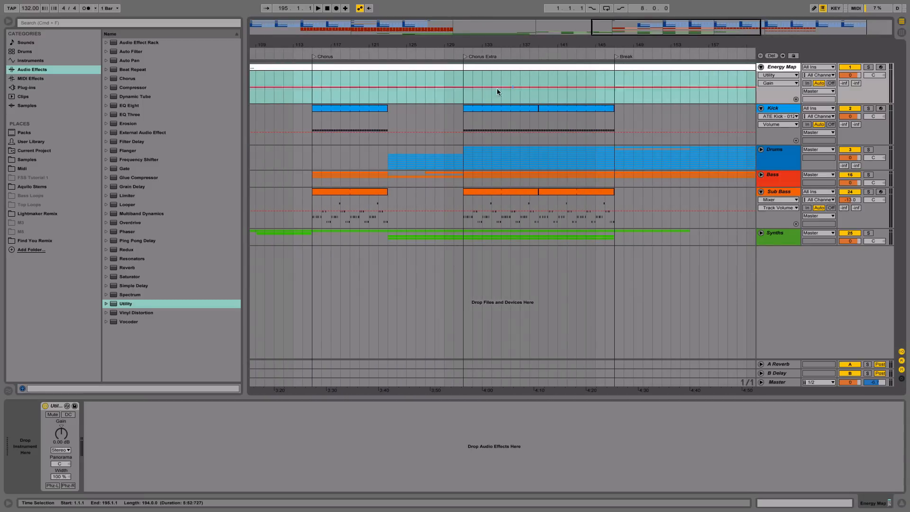
{"action": "mouse_move", "coordinate": [464, 97]}
{"action": "left_mouse_down"}
{"action": "mouse_move", "coordinate": [518, 97]}
{"action": "mouse_move", "coordinate": [528, 72]}
{"action": "mouse_move", "coordinate": [562, 83]}
{"action": "mouse_move", "coordinate": [562, 75]}
{"action": "left_mouse_up"}
{"action": "left_click", "coordinate": [518, 94]}
{"action": "left_click", "coordinate": [581, 84]}
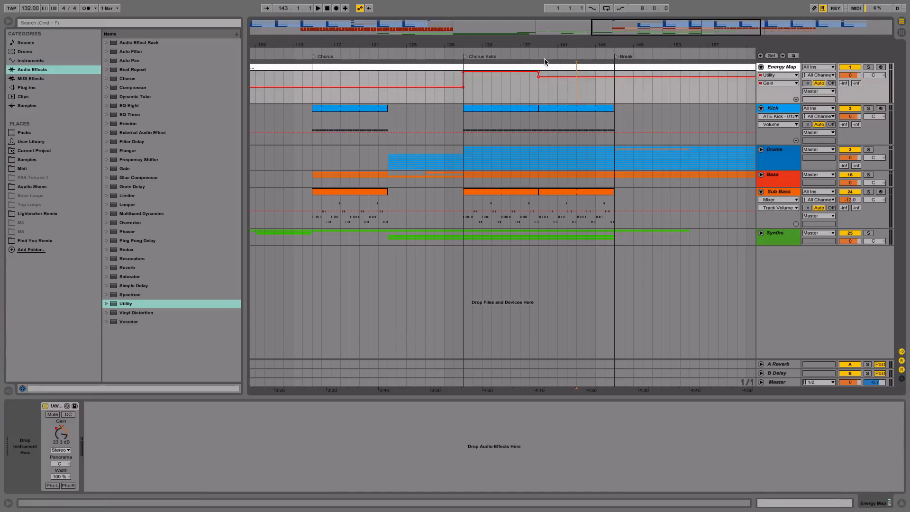
- Play the Chorus and raise the Energy Map Gain automation over bars 115 to 123 to about 19.1 dB
{"action": "left_click_drag", "start_coordinate": [530, 45], "coordinate": [551, 41]}
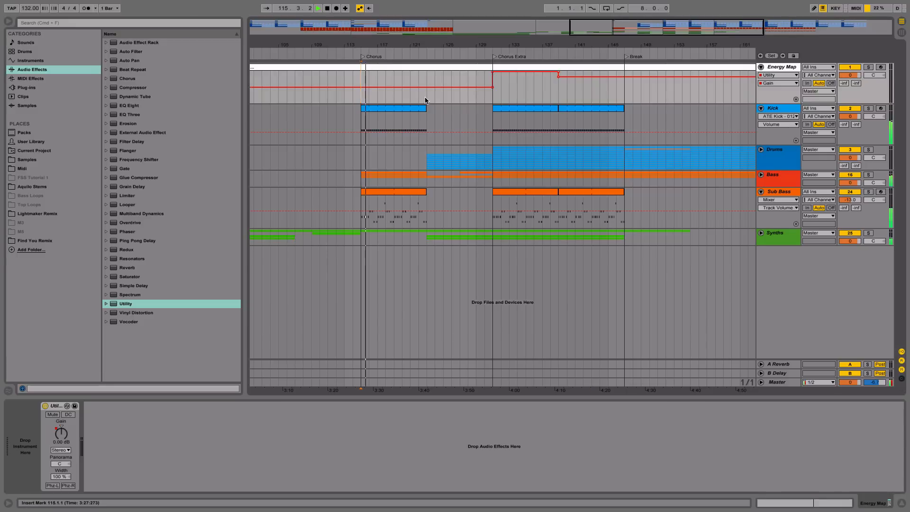
{"action": "left_click_drag", "start_coordinate": [426, 101], "coordinate": [378, 78]}
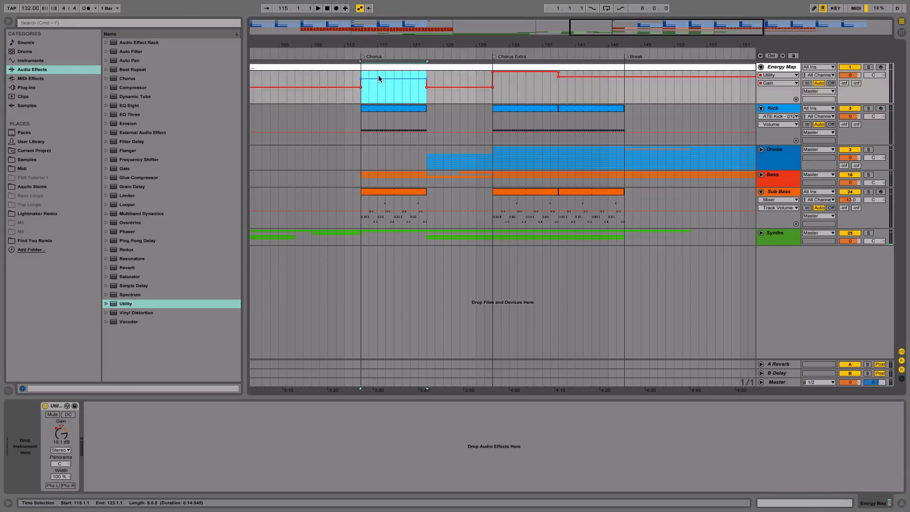
{"action": "key", "text": "space"}
- Shape the Gain automation as a ramp from about -0.5 dB at bar 123 to about 17.3 dB at the start of Chorus Extra
{"action": "left_click_drag", "start_coordinate": [426, 99], "coordinate": [426, 108]}
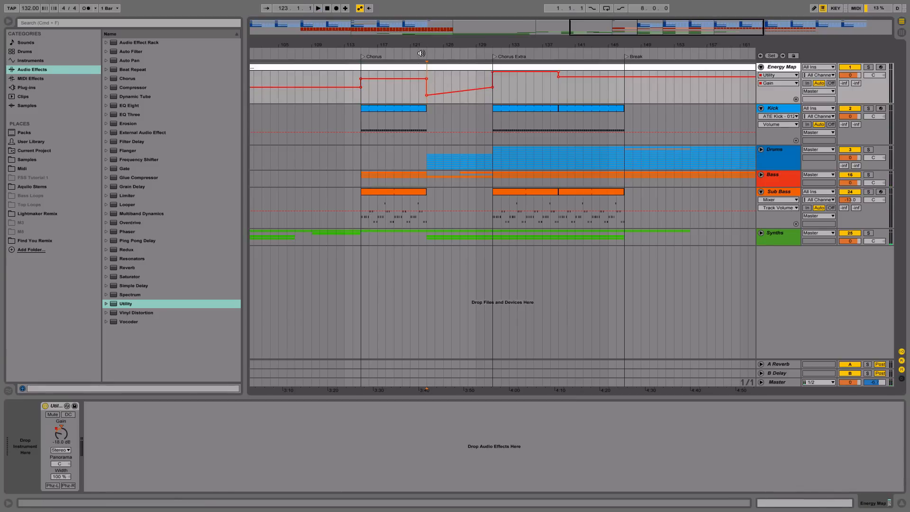
{"action": "left_click", "coordinate": [421, 53]}
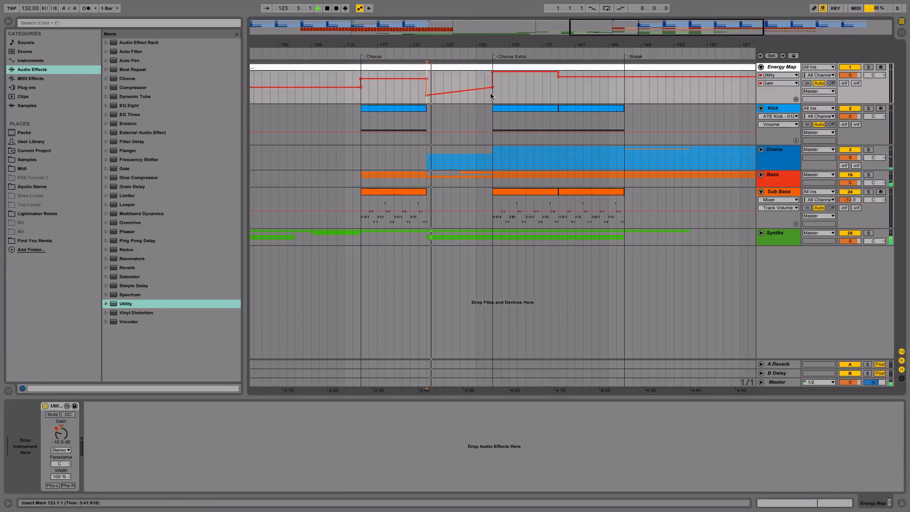
{"action": "left_click_drag", "start_coordinate": [426, 95], "coordinate": [427, 91]}
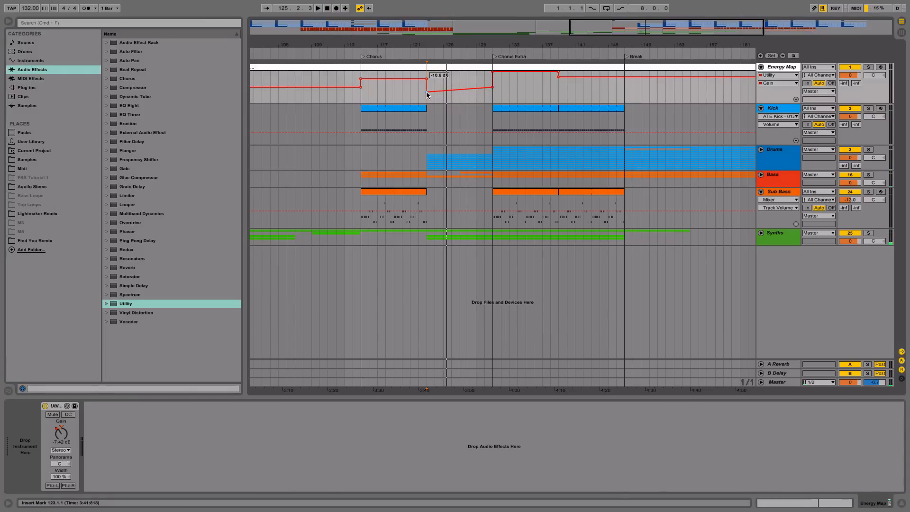
{"action": "left_click_drag", "start_coordinate": [426, 92], "coordinate": [427, 88]}
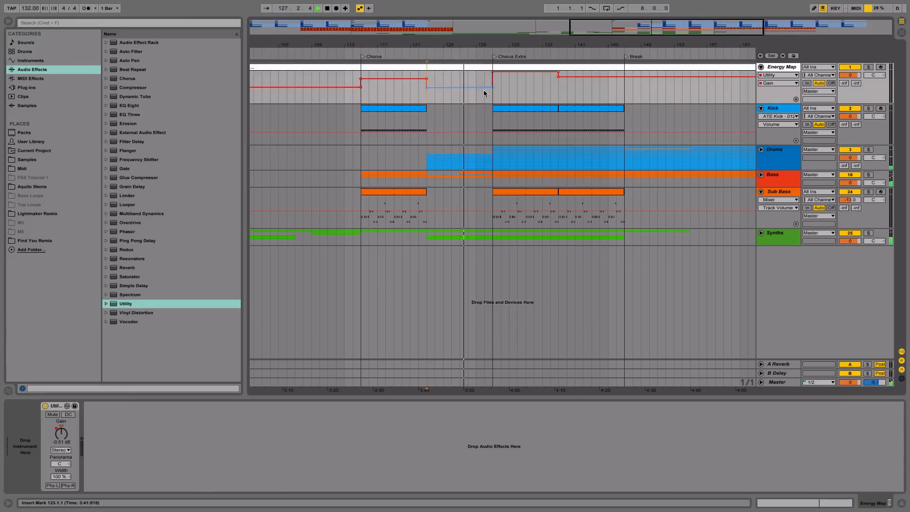
{"action": "left_click_drag", "start_coordinate": [492, 88], "coordinate": [492, 78]}
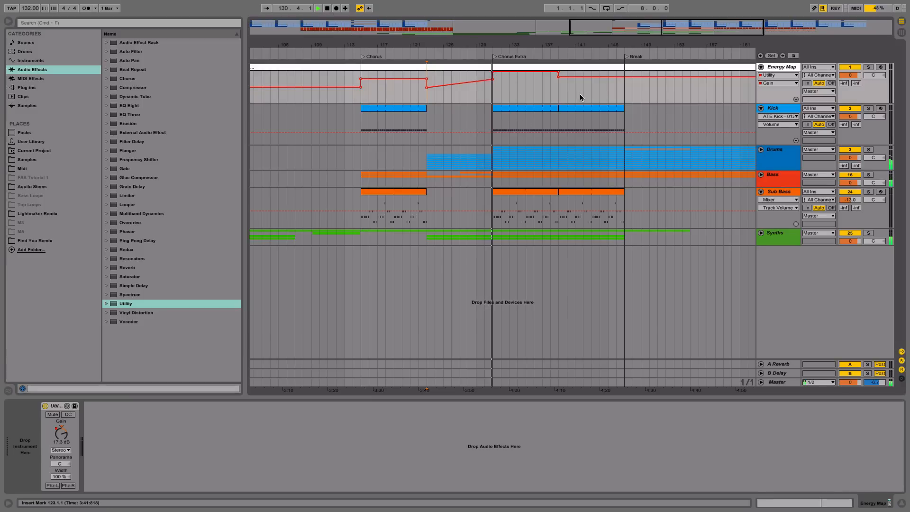
- Play into the Break and lower the Energy Map Gain automation over bars 147 to 163 to about 1 dB
{"action": "left_click_drag", "start_coordinate": [586, 46], "coordinate": [545, 34]}
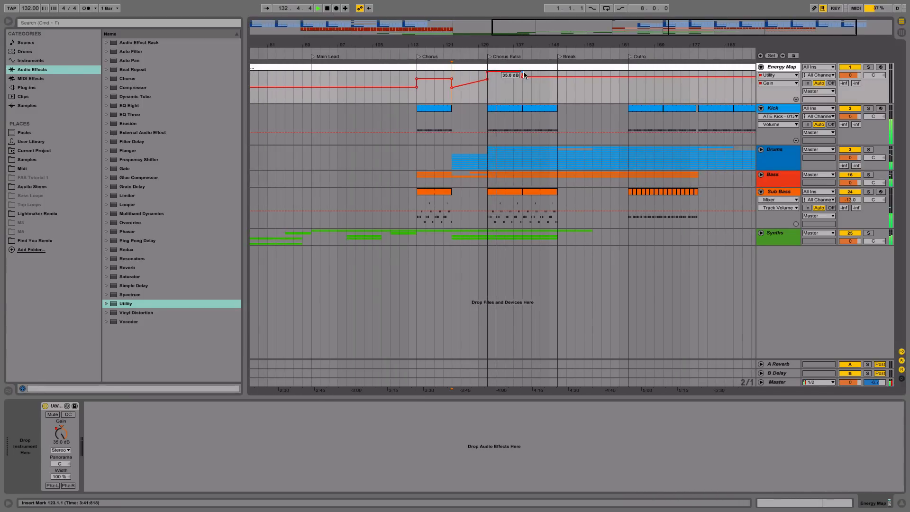
{"action": "left_click", "coordinate": [555, 49]}
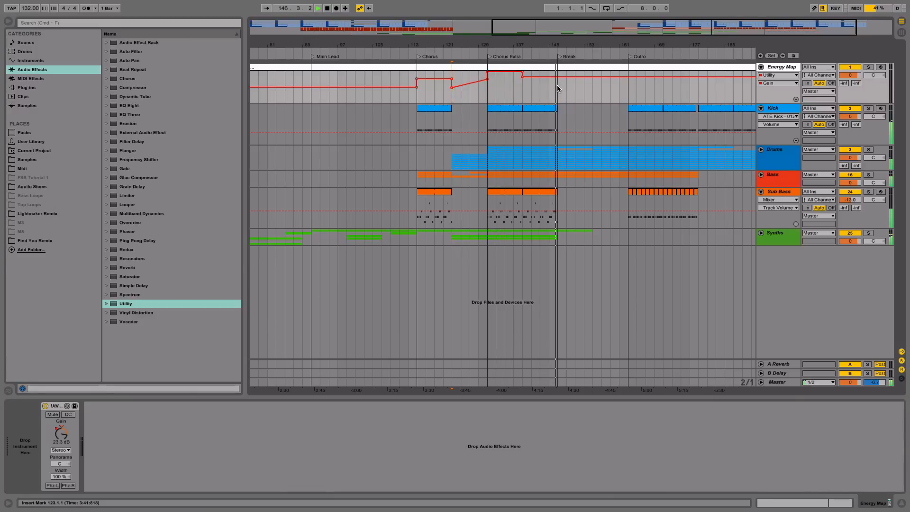
{"action": "left_click_drag", "start_coordinate": [558, 84], "coordinate": [610, 87]}
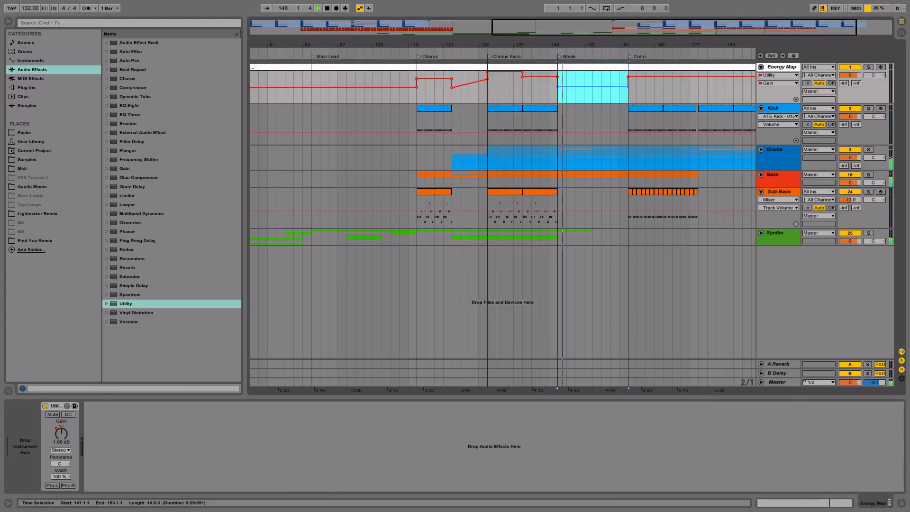
- Expand the Synths group and duplicate the last Pluck 1 clip twice to fill the Break
{"action": "left_click", "coordinate": [760, 233]}
{"action": "scroll", "coordinate": [675, 234], "scroll_direction": "down", "scroll_amount": 2}
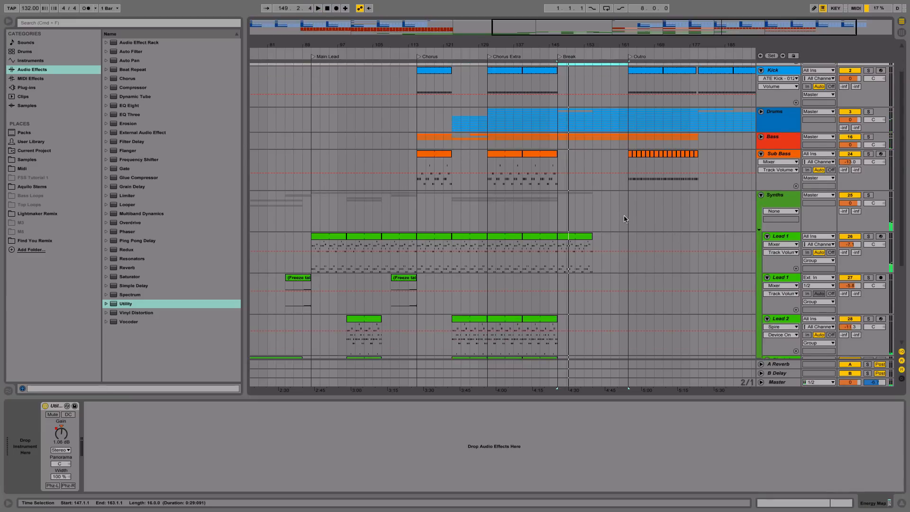
{"action": "scroll", "coordinate": [568, 255], "scroll_direction": "down", "scroll_amount": 4}
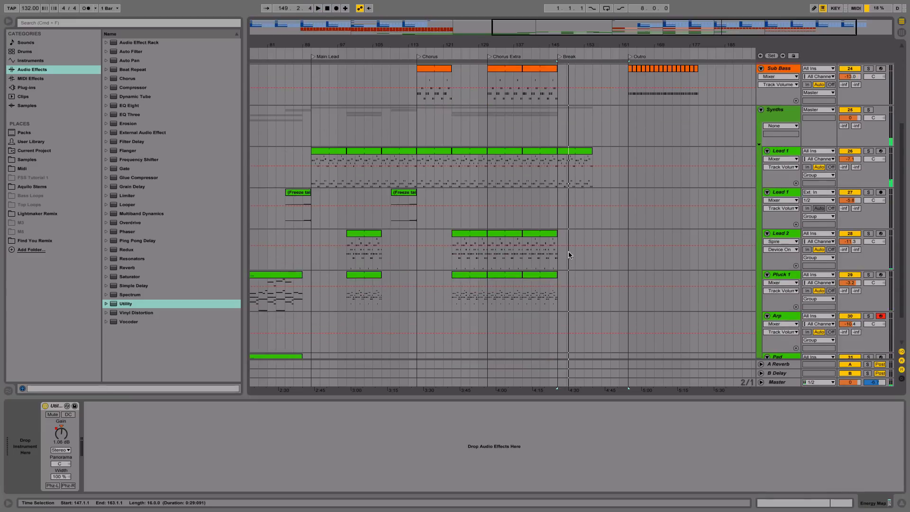
{"action": "left_click", "coordinate": [552, 274]}
{"action": "key", "text": "ctrl+d"}
{"action": "key", "text": "ctrl+d"}
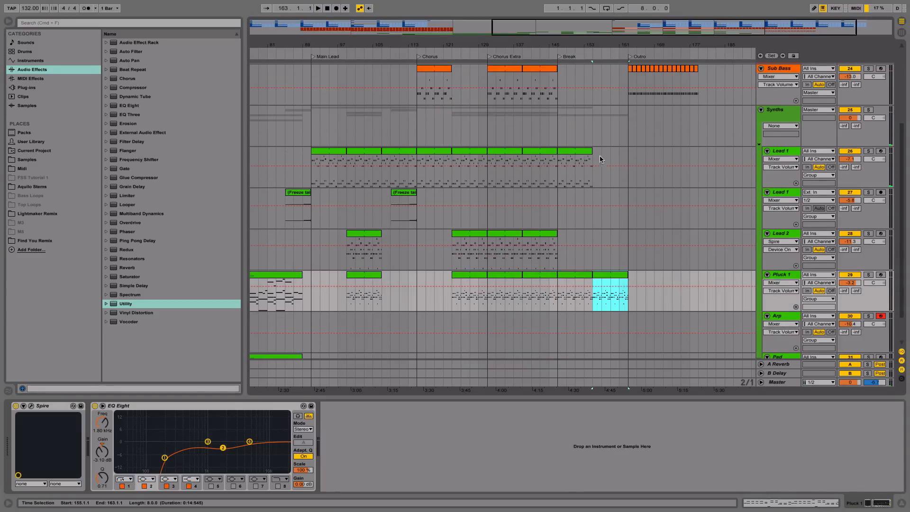
- Delete the Lead 1 clip at the start of the Break and play from bar 147
{"action": "left_click", "coordinate": [580, 152]}
{"action": "key", "text": "Delete"}
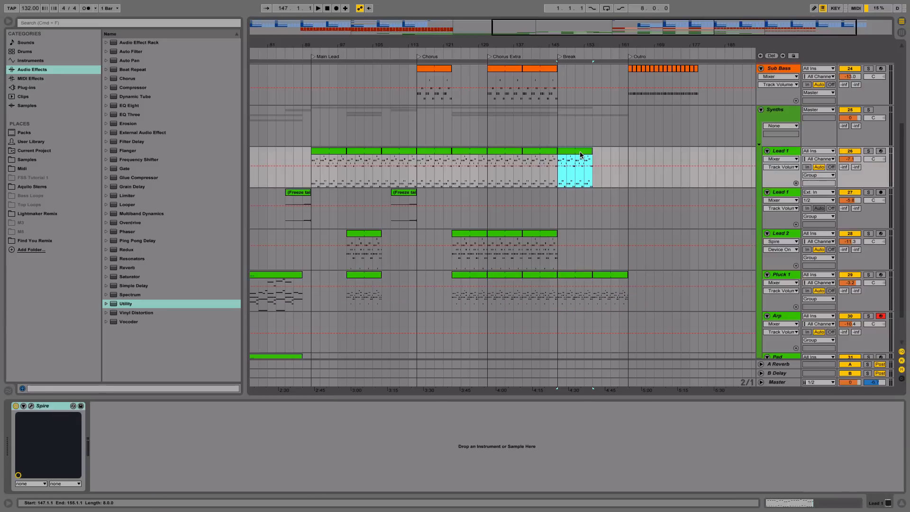
{"action": "key", "text": "space"}
{"action": "scroll", "coordinate": [579, 152], "scroll_direction": "up", "scroll_amount": 5}
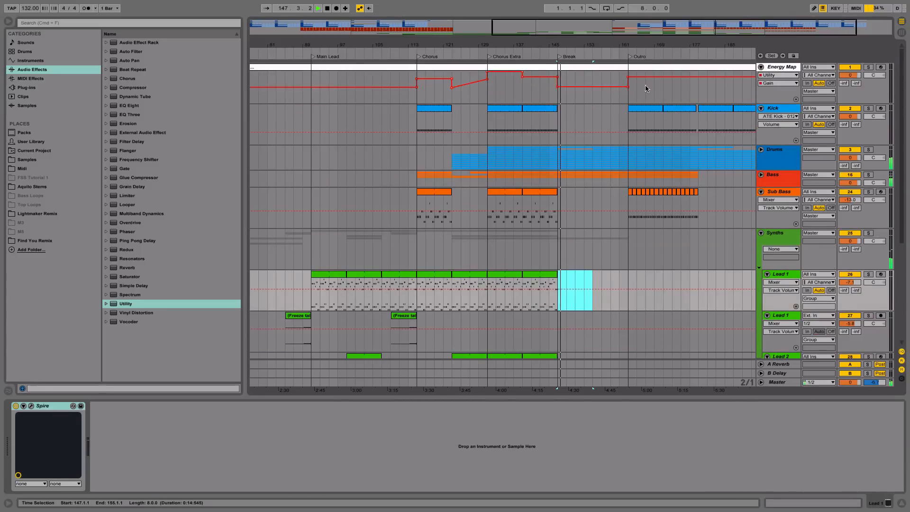
- Play into the Outro and lower the Energy Map Gain automation across the Outro and the Break, with the Break lowest
{"action": "left_click", "coordinate": [622, 57]}
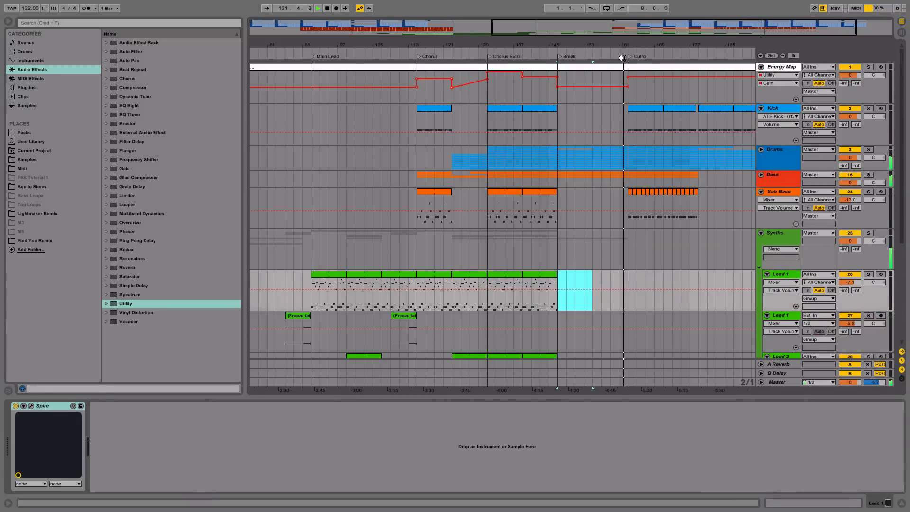
{"action": "left_click_drag", "start_coordinate": [652, 44], "coordinate": [650, 36]}
{"action": "left_click", "coordinate": [639, 82]}
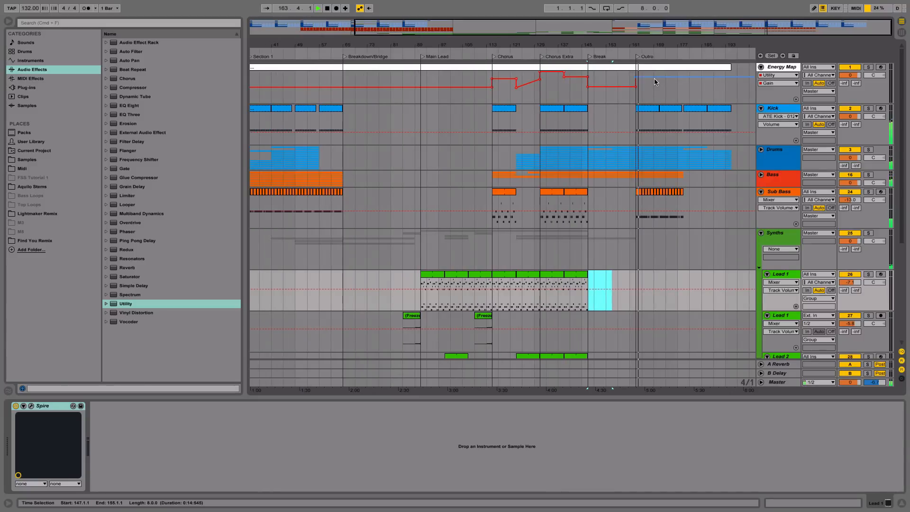
{"action": "left_click_drag", "start_coordinate": [651, 84], "coordinate": [616, 91]}
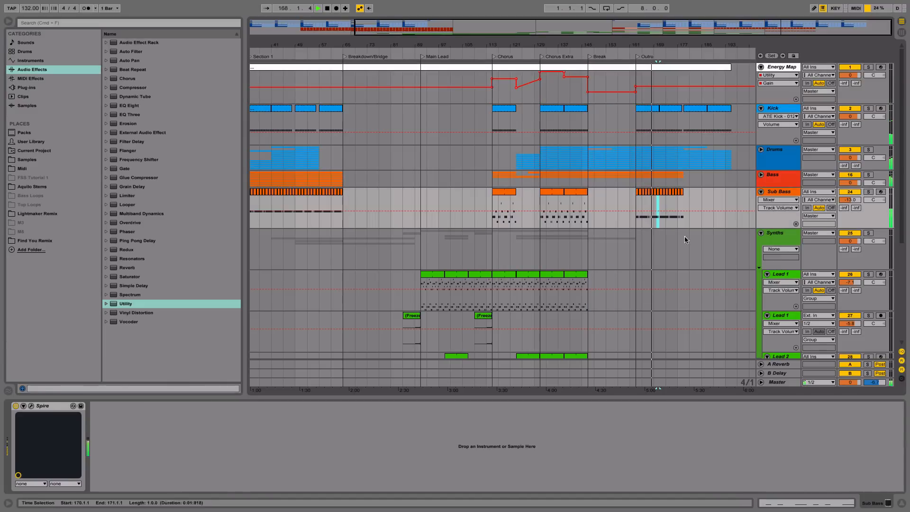
- Inspect the notes of a Sub Bass and a Bass 1 clip in the Outro, expanding the Bass group to reach the latter
{"action": "left_click", "coordinate": [656, 201]}
{"action": "double_click", "coordinate": [657, 201]}
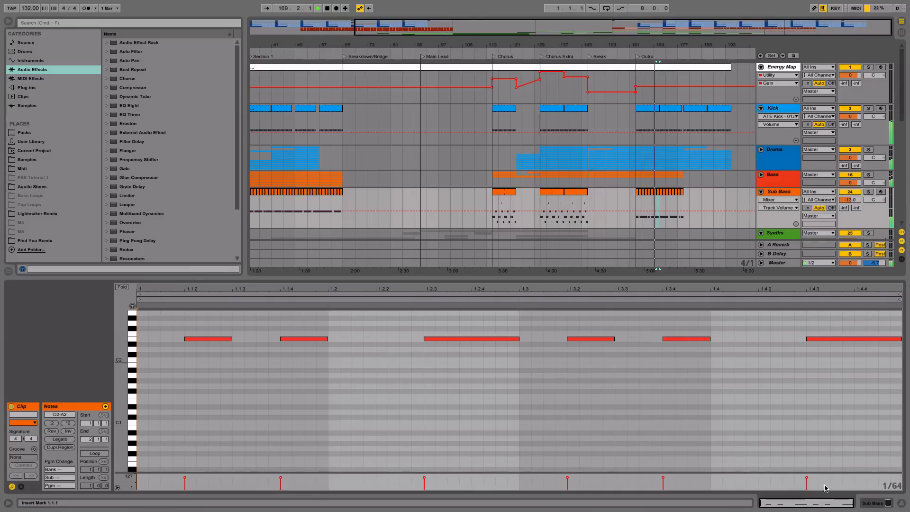
{"action": "left_click", "coordinate": [876, 501]}
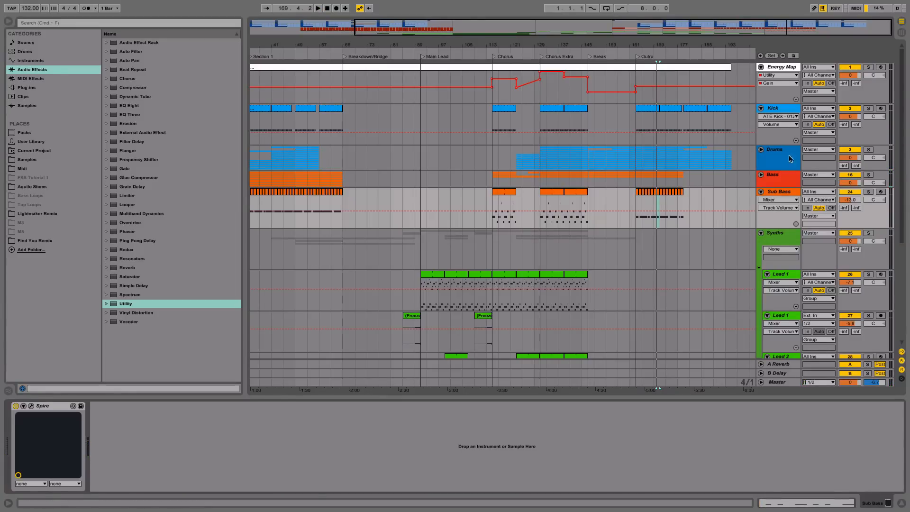
{"action": "left_click", "coordinate": [761, 174]}
{"action": "left_click", "coordinate": [662, 219]}
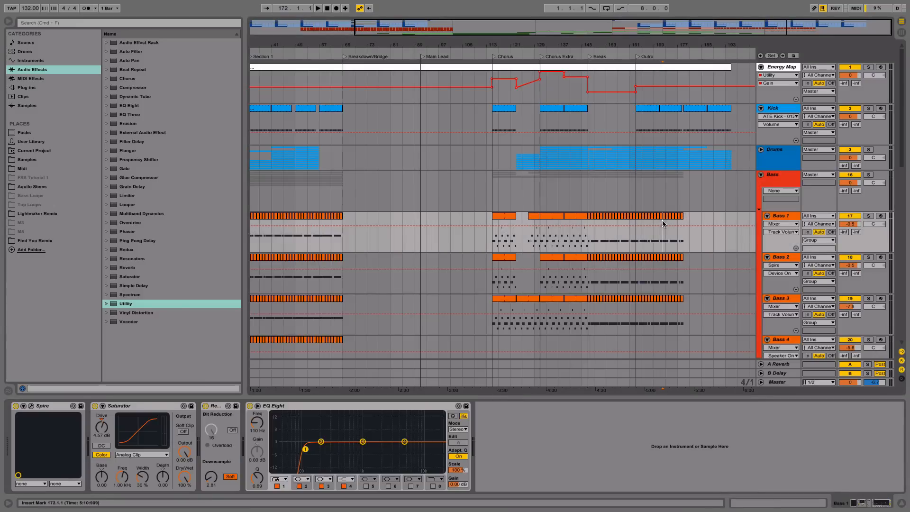
{"action": "left_click", "coordinate": [644, 235]}
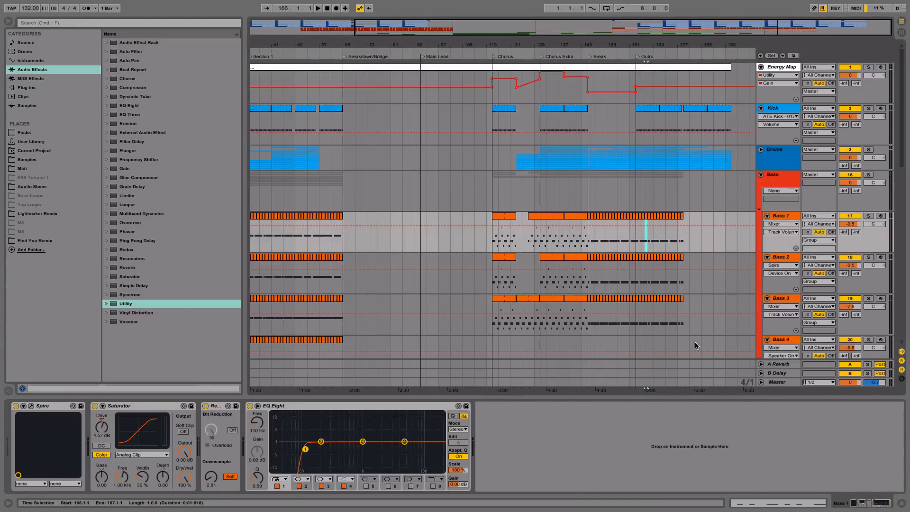
{"action": "left_click", "coordinate": [774, 500]}
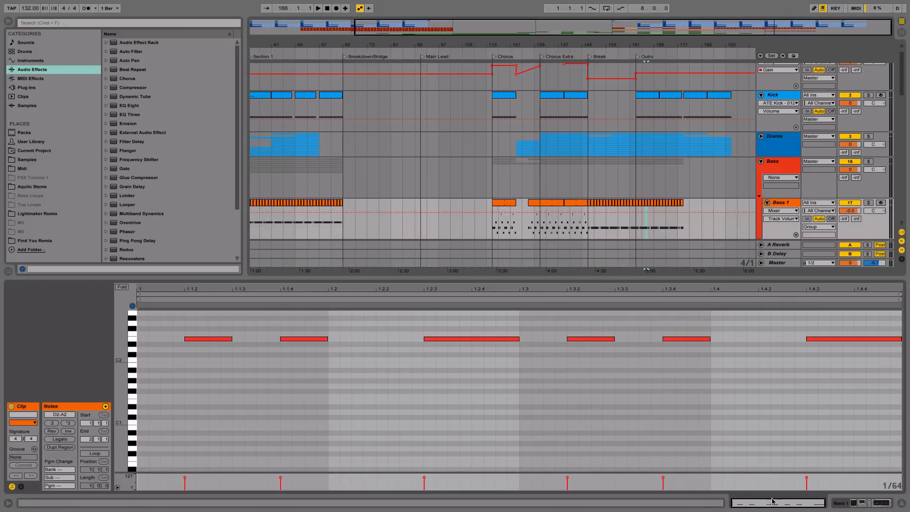
{"action": "left_click", "coordinate": [850, 505]}
- Examine the notes of the Bass 1 clip at bar 24, ahead of Section 1
{"action": "key", "text": "minus"}
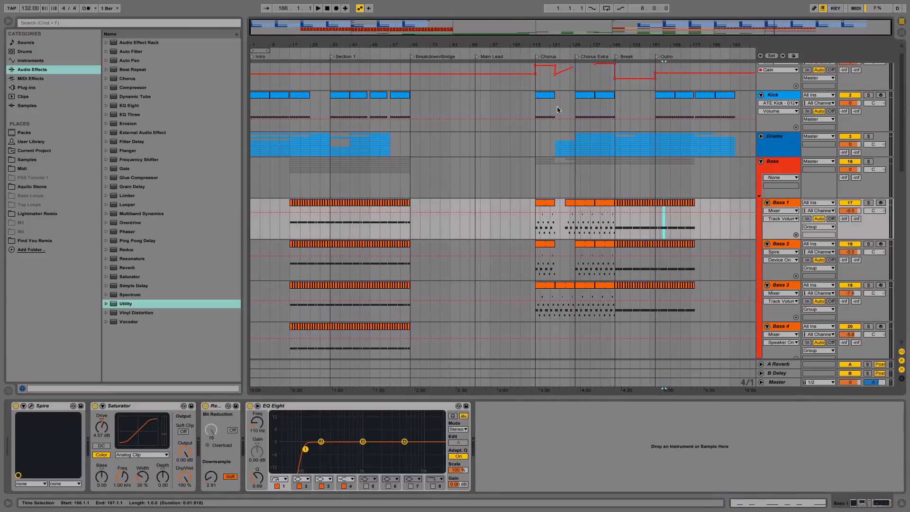
{"action": "scroll", "coordinate": [518, 193], "scroll_direction": "down", "scroll_amount": 1}
{"action": "scroll", "coordinate": [610, 258], "scroll_direction": "down", "scroll_amount": 2}
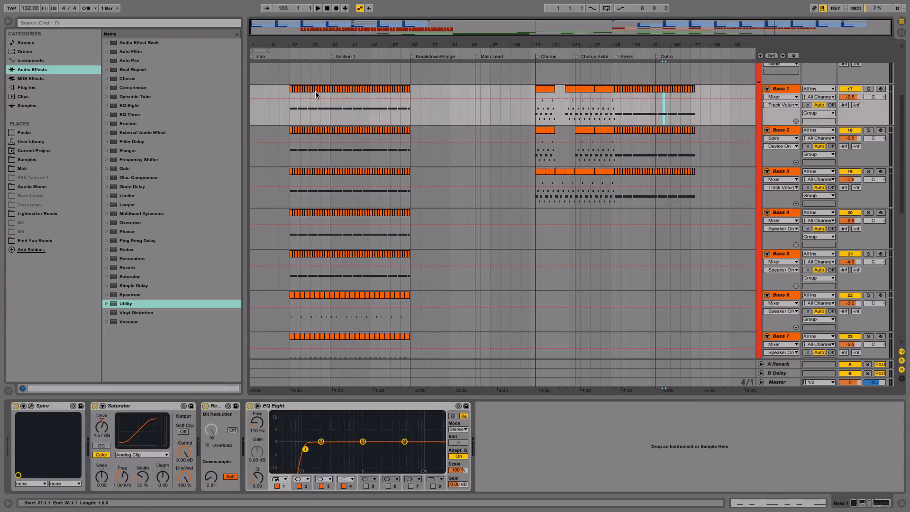
{"action": "left_click", "coordinate": [304, 112]}
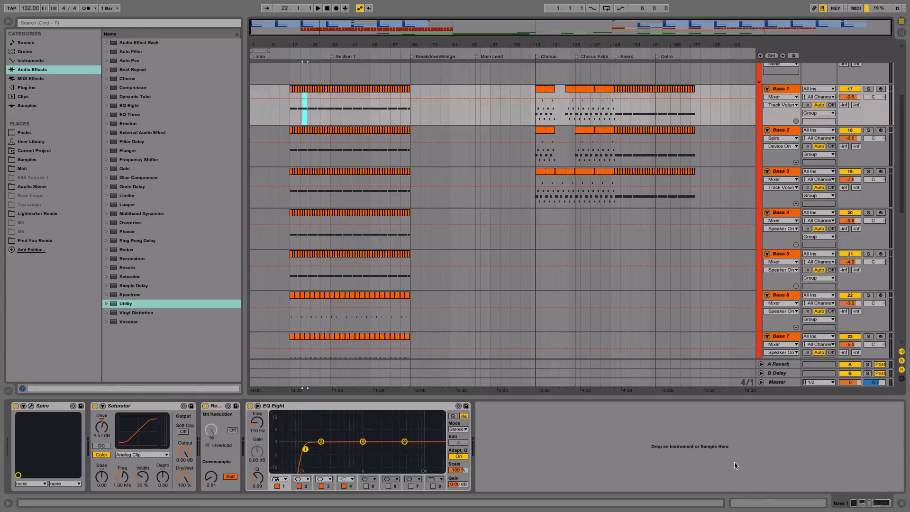
{"action": "left_click_drag", "start_coordinate": [300, 47], "coordinate": [304, 99]}
{"action": "left_click", "coordinate": [304, 83]}
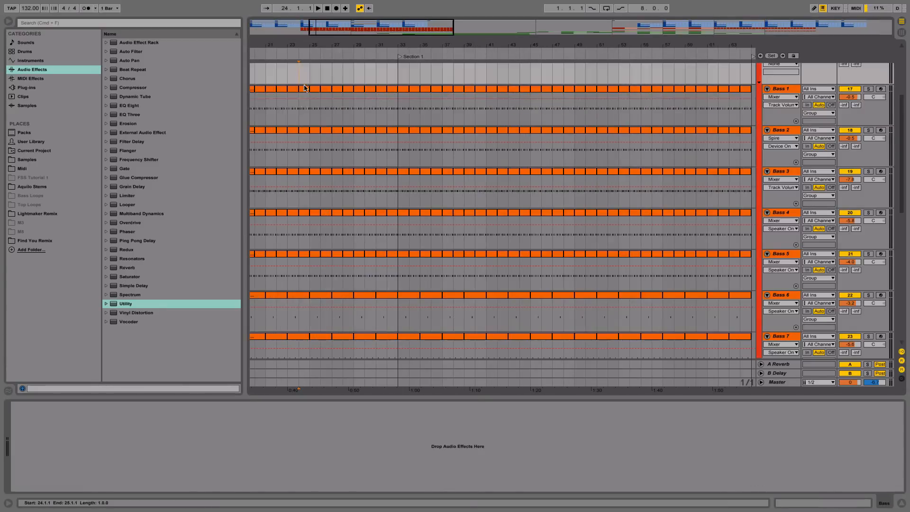
{"action": "left_click", "coordinate": [305, 89]}
{"action": "left_click", "coordinate": [784, 504]}
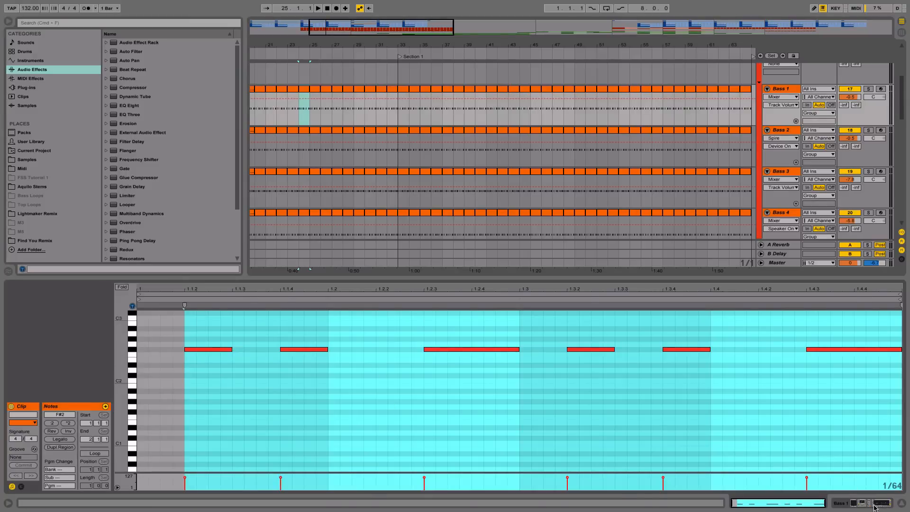
{"action": "key", "text": "shift+Tab"}
- Copy bars 17 to 49 of the Bass 1 to Bass 7 and Sub Bass tracks and paste them at bar 147
{"action": "left_click_drag", "start_coordinate": [479, 46], "coordinate": [474, 7]}
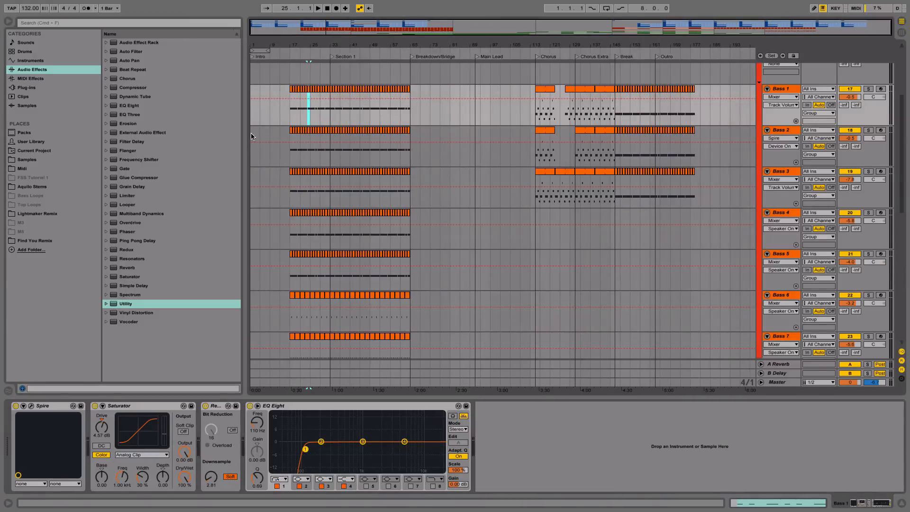
{"action": "left_click_drag", "start_coordinate": [288, 112], "coordinate": [371, 347]}
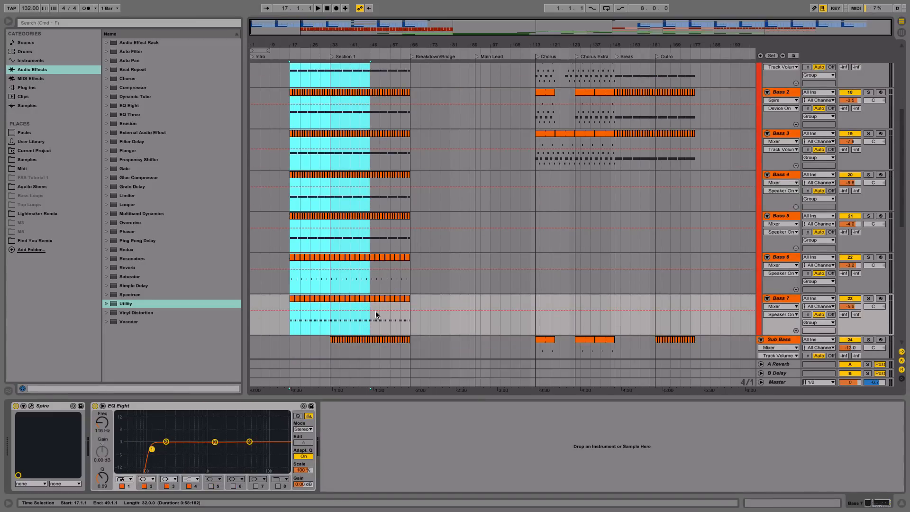
{"action": "scroll", "coordinate": [360, 320], "scroll_direction": "down", "scroll_amount": 2}
{"action": "left_click", "coordinate": [369, 324], "text": "shift"}
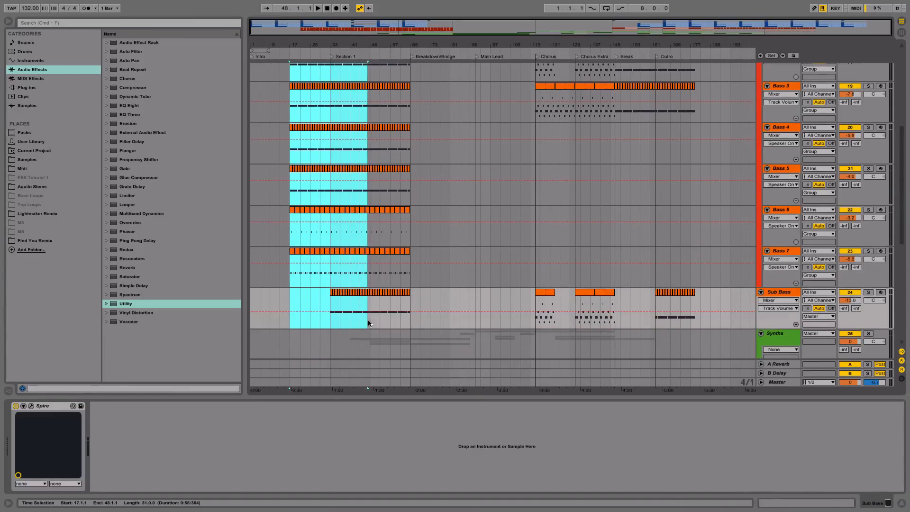
{"action": "scroll", "coordinate": [552, 181], "scroll_direction": "up", "scroll_amount": 6}
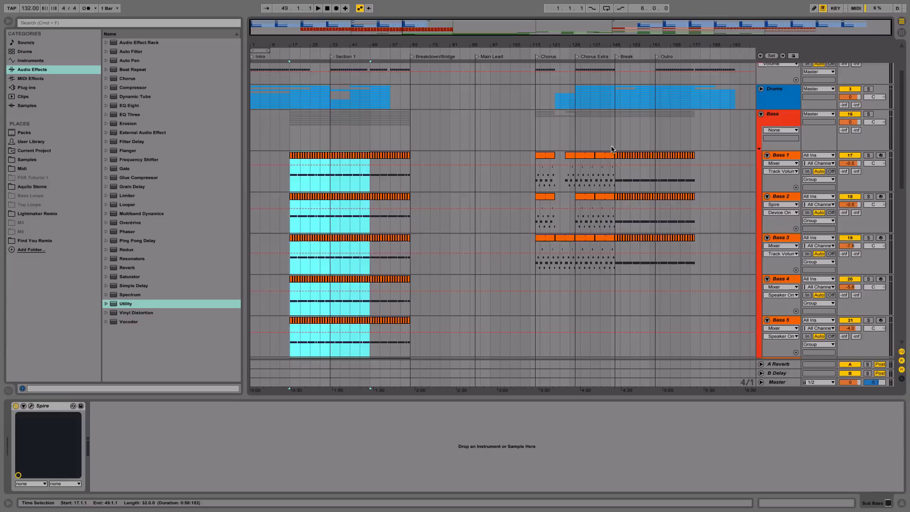
{"action": "left_click", "coordinate": [616, 179]}
{"action": "key", "text": "super+v"}
{"action": "key", "text": "space"}
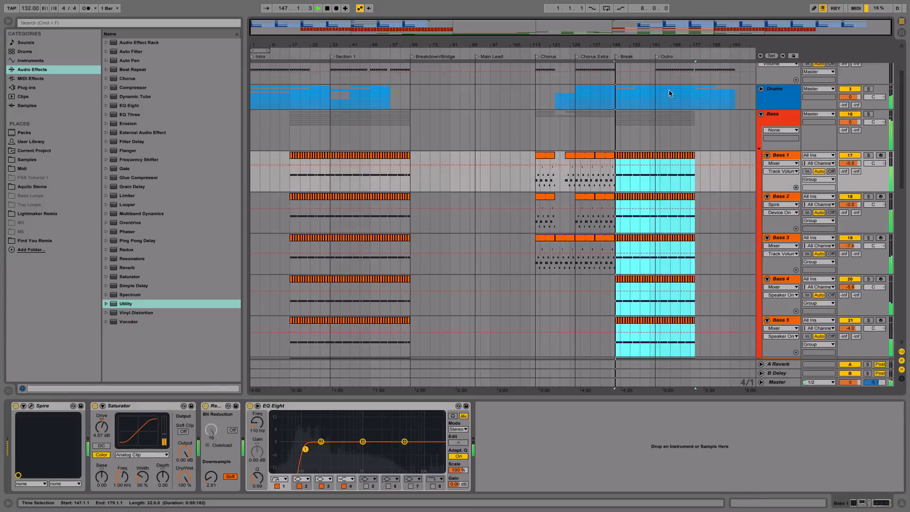
- Play the transitions into the Break and the Outro to check the pasted bass clips
{"action": "double_click", "coordinate": [658, 56]}
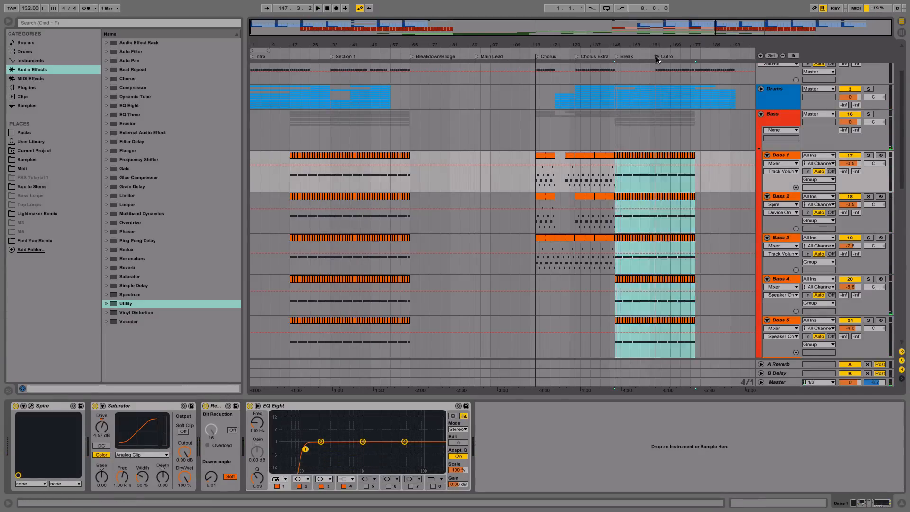
{"action": "scroll", "coordinate": [642, 103], "scroll_direction": "down", "scroll_amount": 9}
{"action": "scroll", "coordinate": [663, 76], "scroll_direction": "up", "scroll_amount": 2}
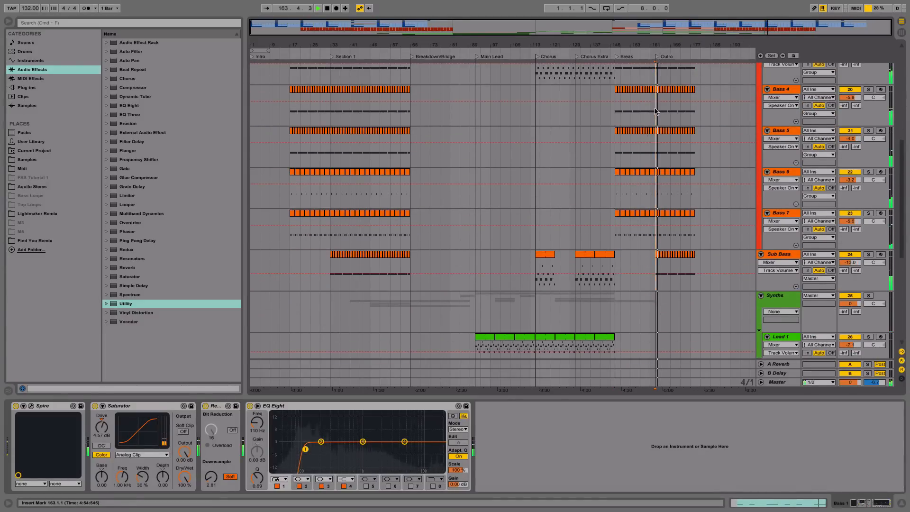
{"action": "left_click_drag", "start_coordinate": [704, 40], "coordinate": [550, 54]}
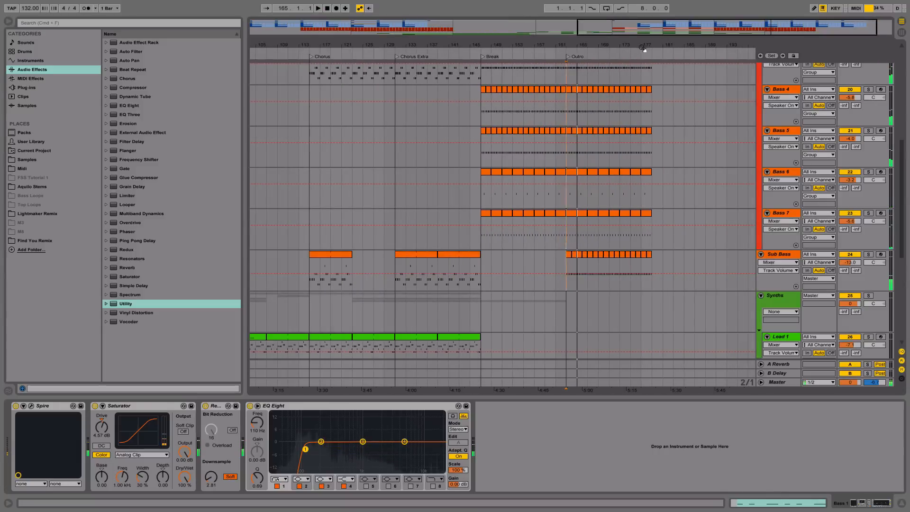
{"action": "left_click", "coordinate": [524, 55]}
{"action": "left_click", "coordinate": [478, 56]}
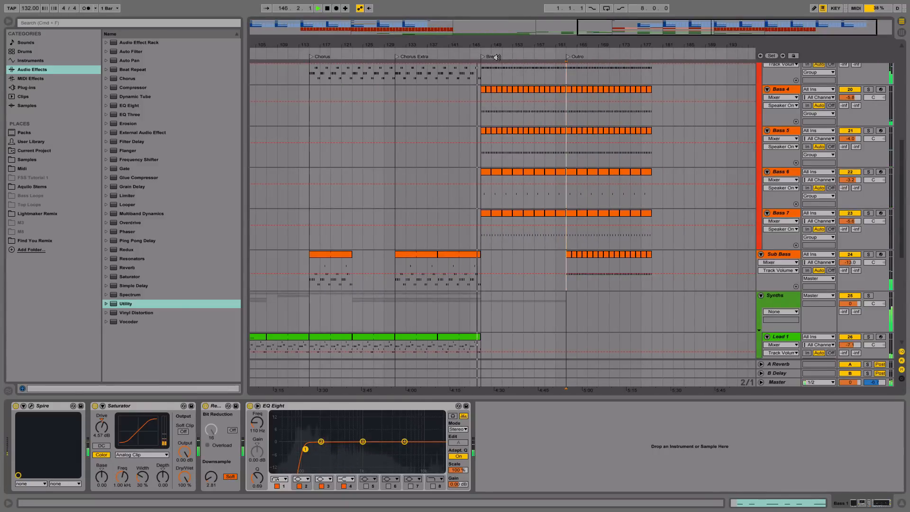
{"action": "key", "text": "space"}
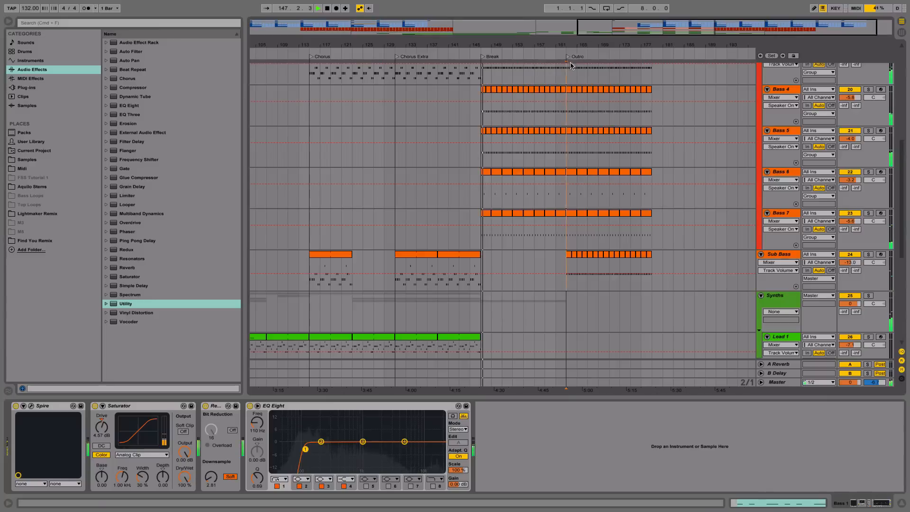
{"action": "left_click", "coordinate": [571, 73]}
{"action": "scroll", "coordinate": [570, 71], "scroll_direction": "up", "scroll_amount": 3}
{"action": "key", "text": "space"}
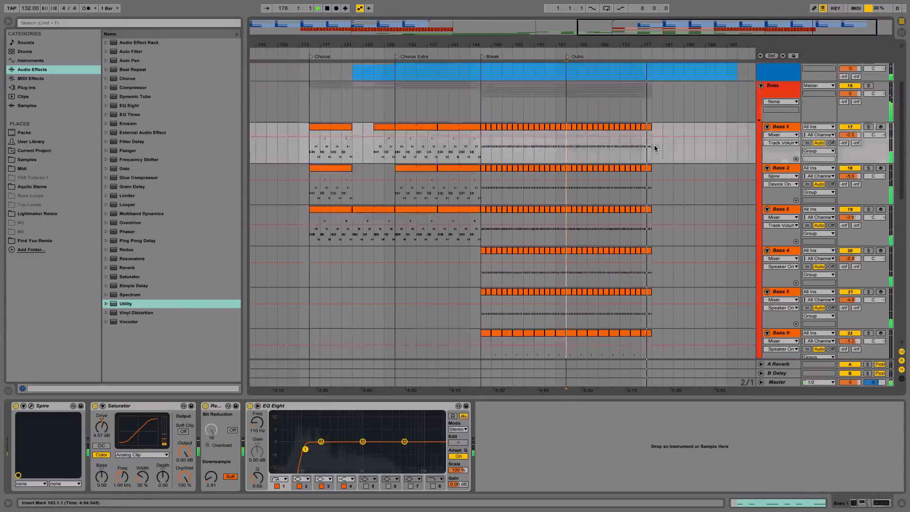
- Lower the Energy Map Gain automation over bars 179 to 195 to about -13.8 dB and play that passage
{"action": "scroll", "coordinate": [654, 145], "scroll_direction": "up", "scroll_amount": 3}
{"action": "scroll", "coordinate": [658, 145], "scroll_direction": "down", "scroll_amount": 2}
{"action": "scroll", "coordinate": [656, 123], "scroll_direction": "up", "scroll_amount": 4}
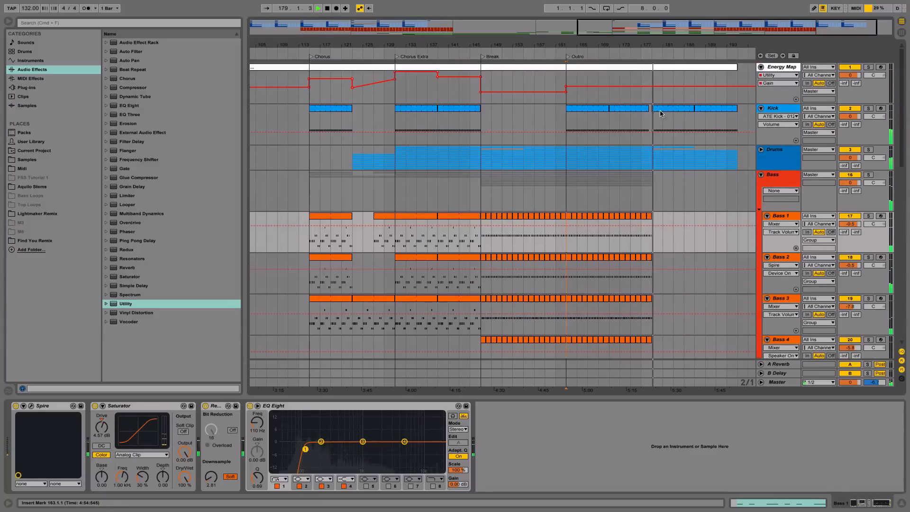
{"action": "left_click_drag", "start_coordinate": [653, 99], "coordinate": [722, 96]}
{"action": "key", "text": "space"}
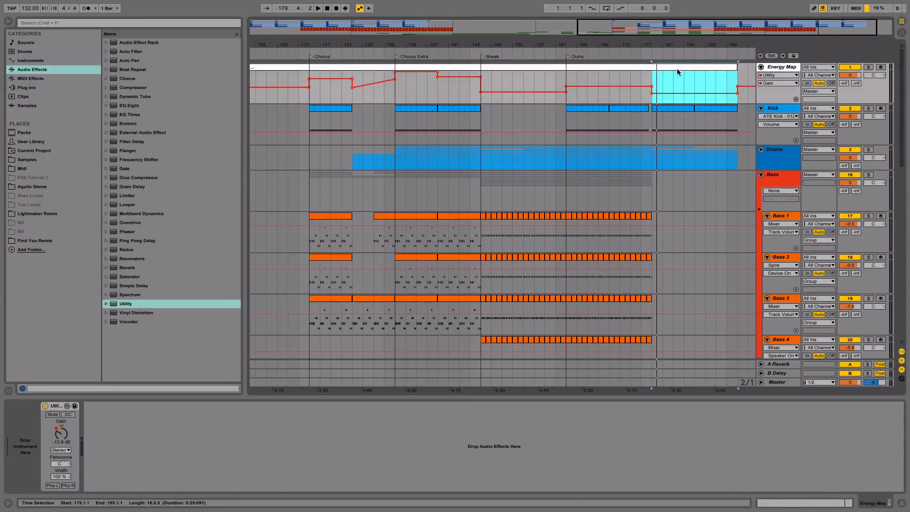
{"action": "left_click", "coordinate": [652, 58]}
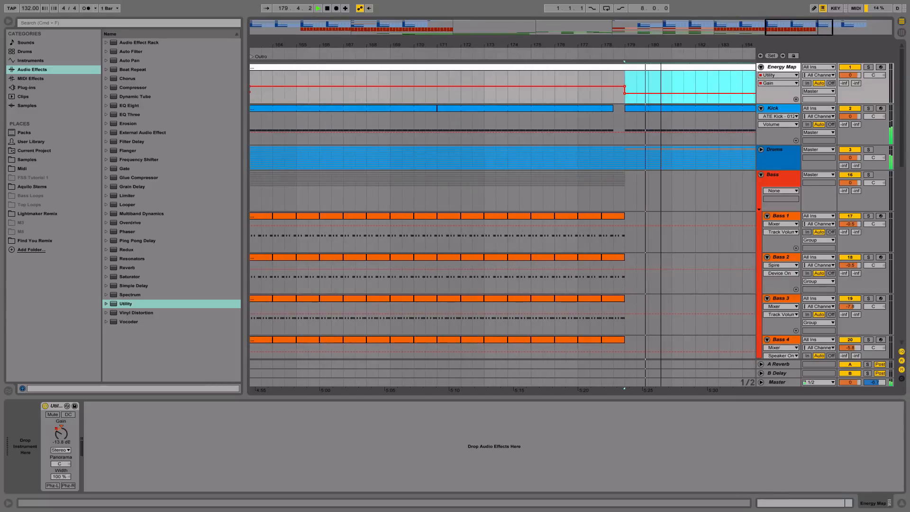
{"action": "left_click_drag", "start_coordinate": [661, 45], "coordinate": [661, 23]}
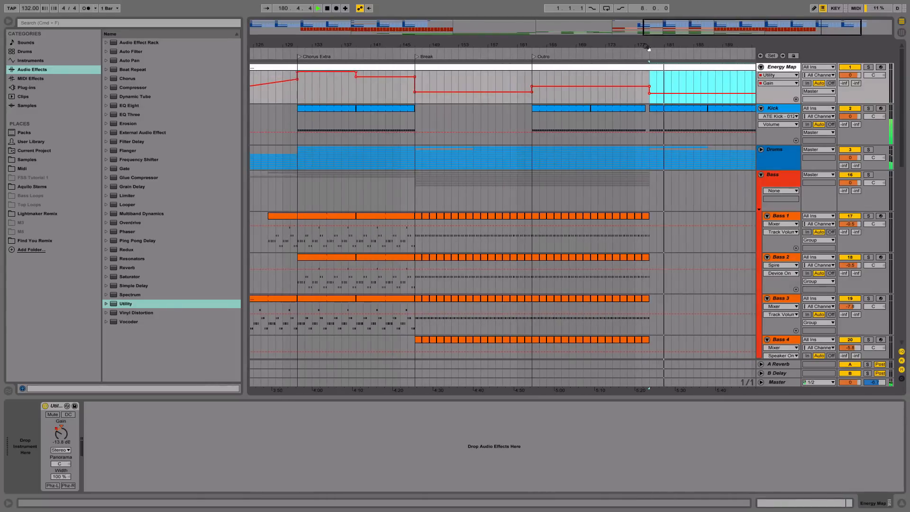
- Make the Energy Map Gain ramp down from bar 171, adding a breakpoint there and removing the upper one at bar 179
{"action": "left_click_drag", "start_coordinate": [575, 54], "coordinate": [592, 57]}
{"action": "left_click_drag", "start_coordinate": [592, 99], "coordinate": [646, 95]}
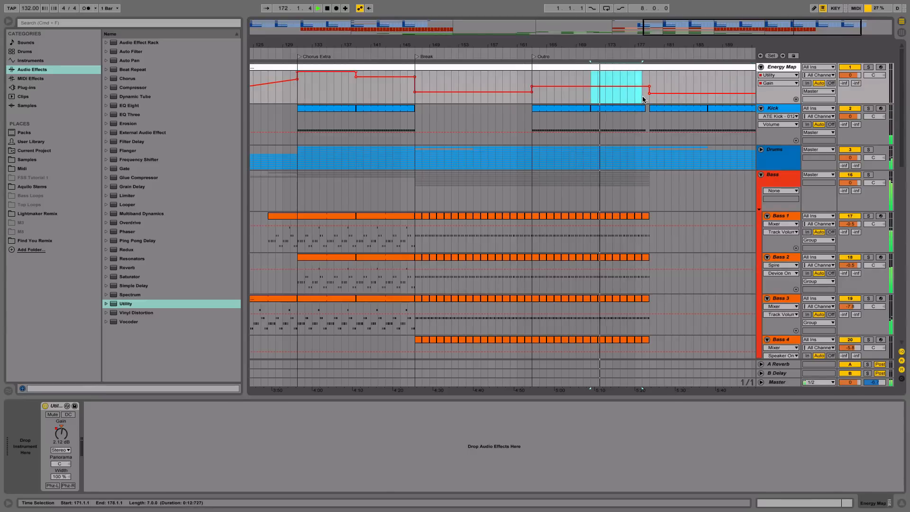
{"action": "left_click", "coordinate": [642, 92]}
{"action": "left_click", "coordinate": [591, 85]}
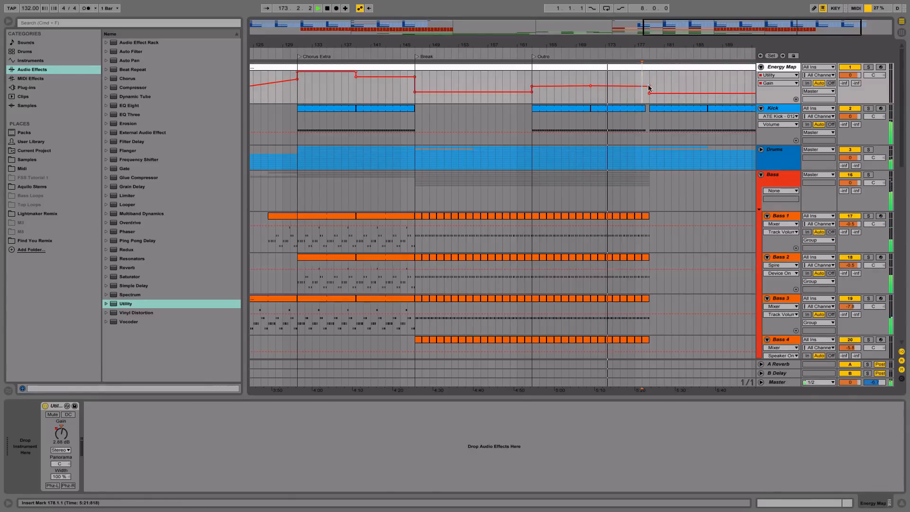
{"action": "left_click", "coordinate": [649, 86]}
{"action": "left_click_drag", "start_coordinate": [579, 44], "coordinate": [576, 17]}
{"action": "key", "text": "space"}
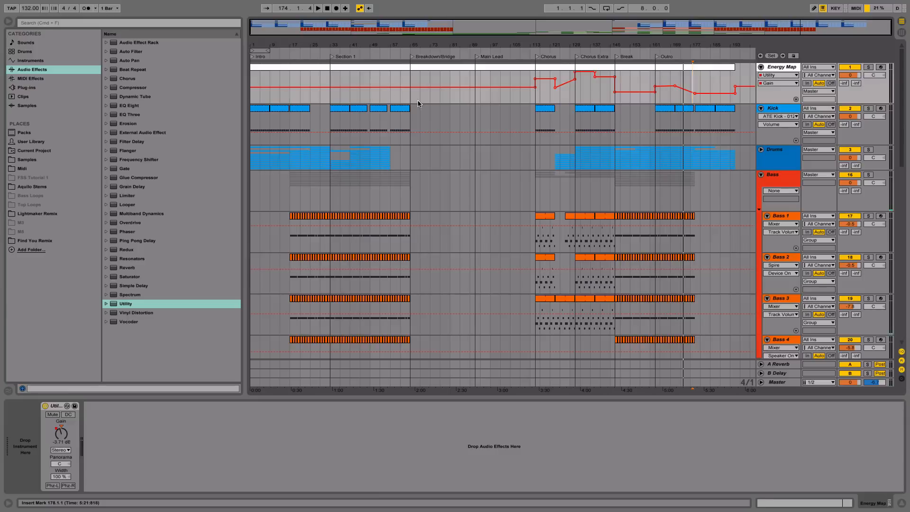
- Drop the Energy Map Gain automation to -35 dB from bar 65 to bar 115, across the Breakdown/Bridge and Main Lead
{"action": "mouse_move", "coordinate": [410, 92]}
{"action": "left_mouse_down"}
{"action": "mouse_move", "coordinate": [528, 97]}
{"action": "mouse_move", "coordinate": [417, 103]}
{"action": "left_mouse_up"}
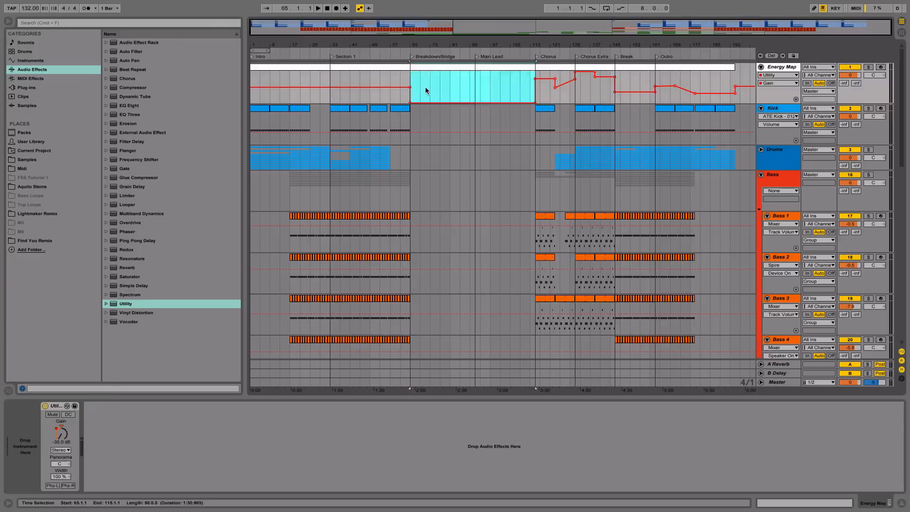
{"action": "left_click", "coordinate": [426, 90]}
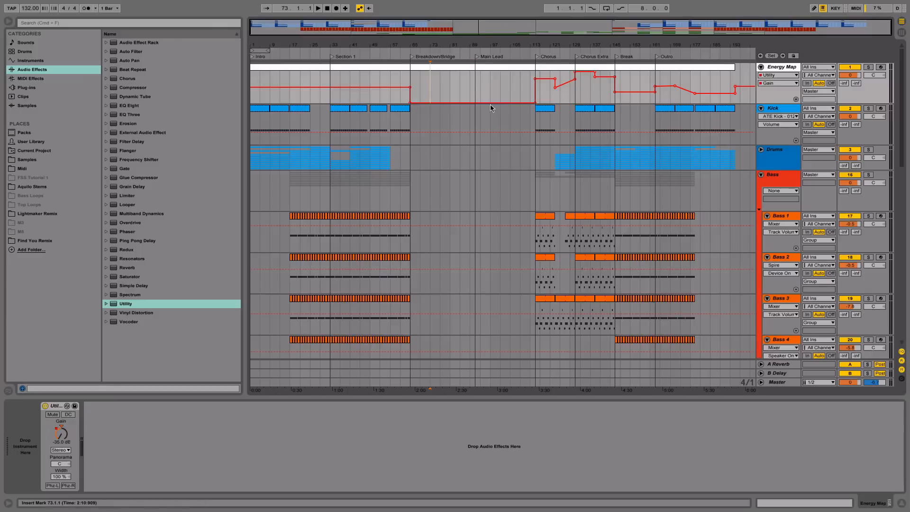
- Ramp the Energy Map Gain up through the Breakdown/Bridge and hold the Main Lead at about 0 dB until bar 105, sloping down to the Chorus
{"action": "left_click", "coordinate": [446, 58]}
{"action": "left_click_drag", "start_coordinate": [472, 47], "coordinate": [472, 65]}
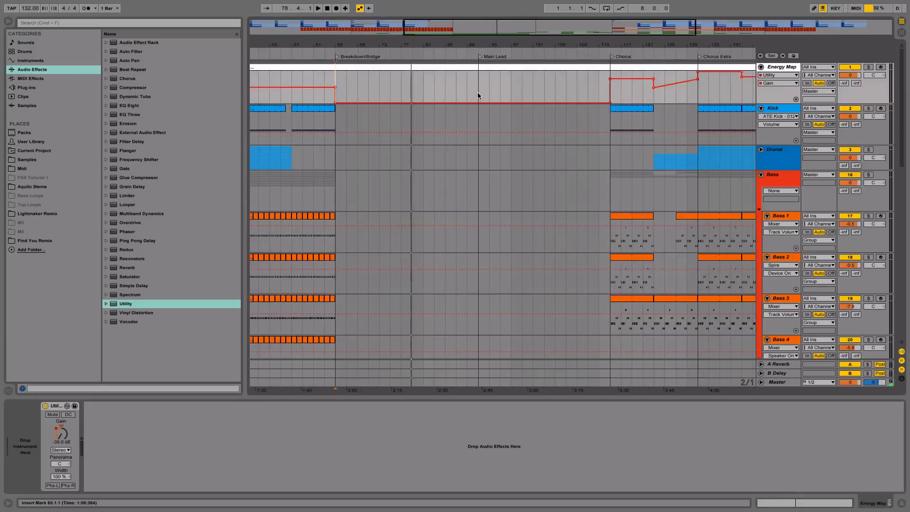
{"action": "left_click_drag", "start_coordinate": [478, 103], "coordinate": [564, 92]}
{"action": "left_click", "coordinate": [450, 54]}
{"action": "left_click", "coordinate": [555, 99]}
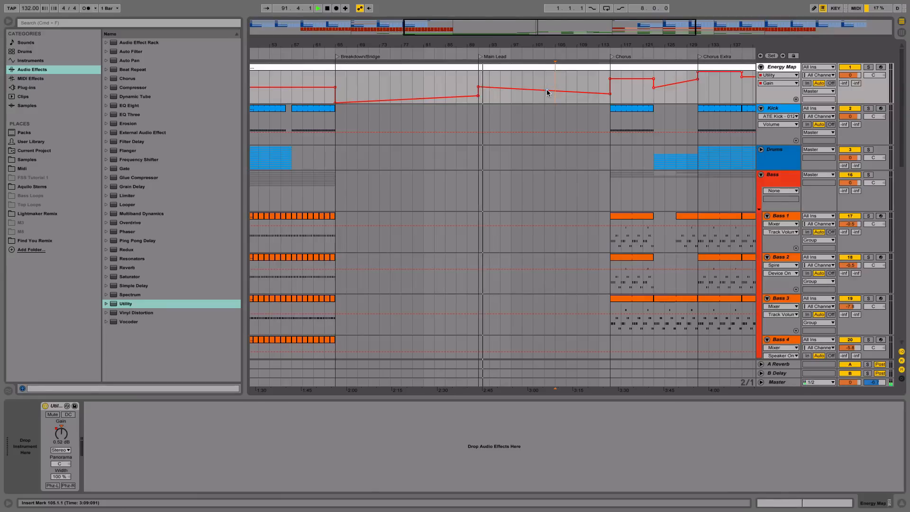
{"action": "left_click_drag", "start_coordinate": [545, 90], "coordinate": [546, 86]}
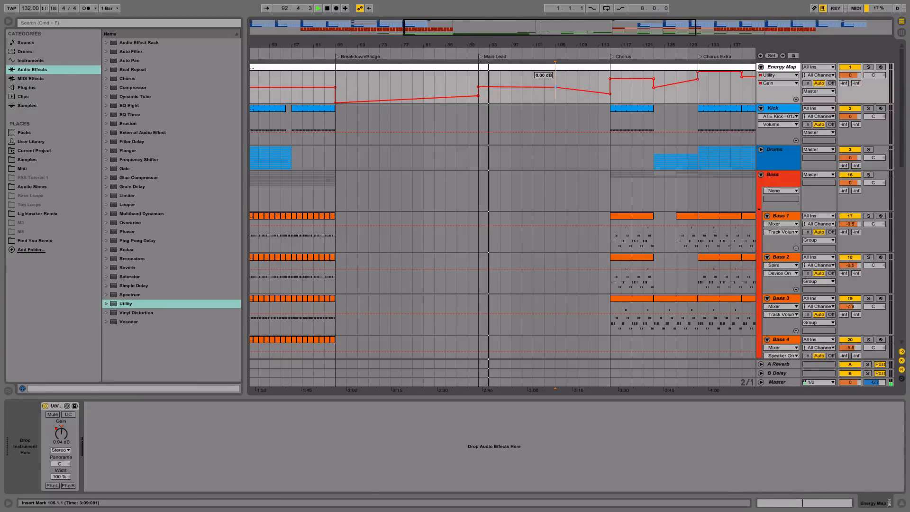
- Raise the Energy Map Gain automation in the Main Lead to about 8.5 dB from bar 99 to bar 105
{"action": "left_click", "coordinate": [511, 56]}
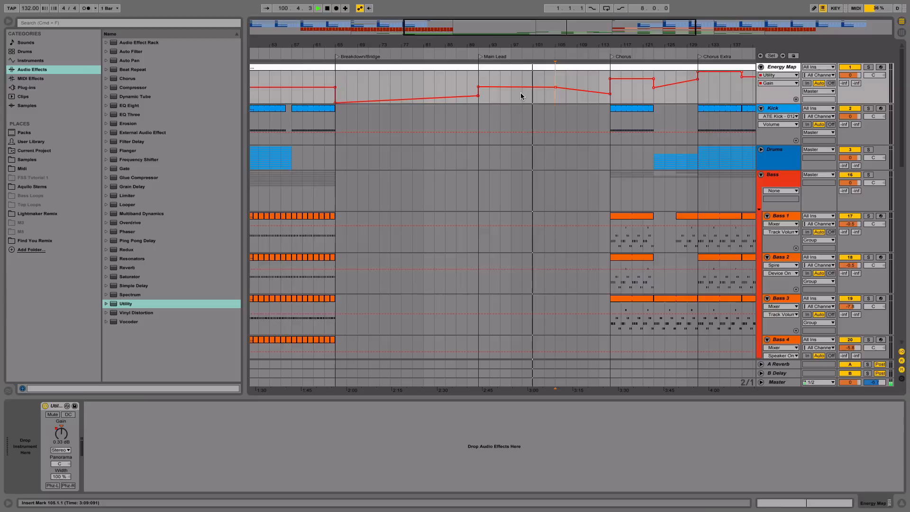
{"action": "left_click_drag", "start_coordinate": [521, 93], "coordinate": [555, 86]}
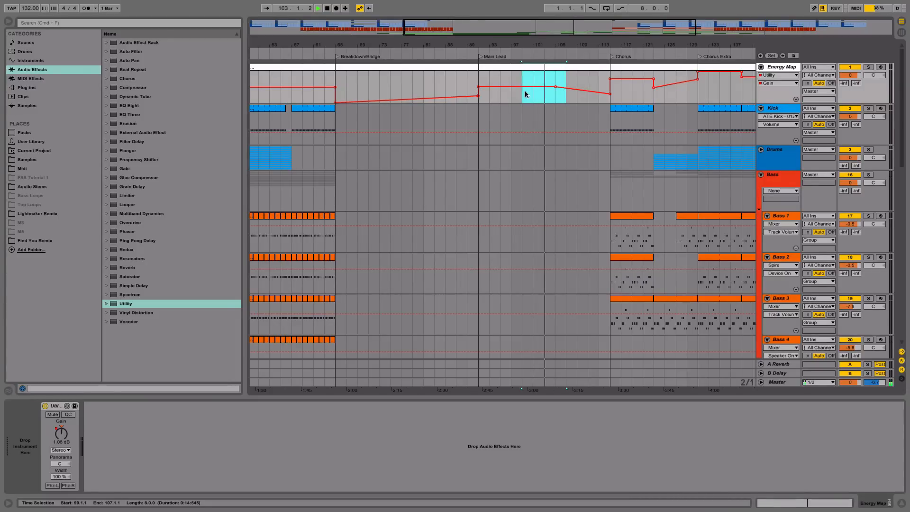
{"action": "left_click_drag", "start_coordinate": [525, 90], "coordinate": [534, 81]}
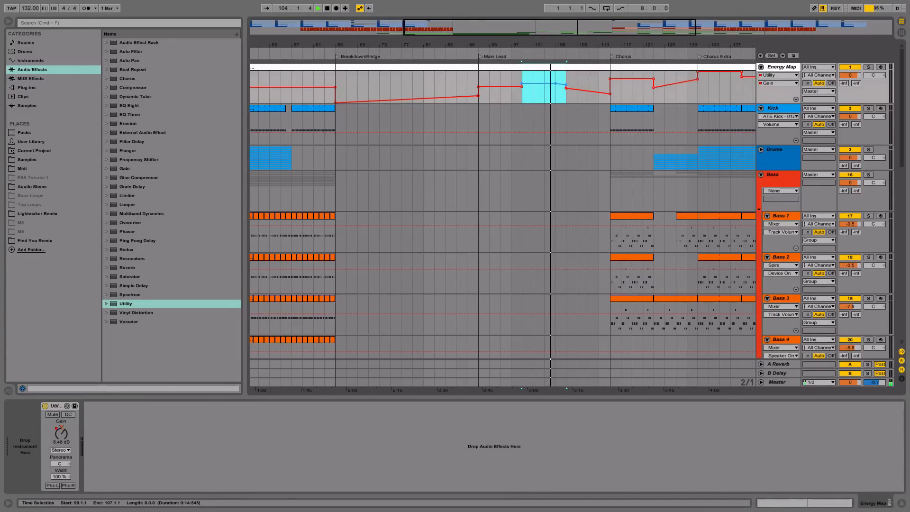
{"action": "left_click", "coordinate": [541, 92]}
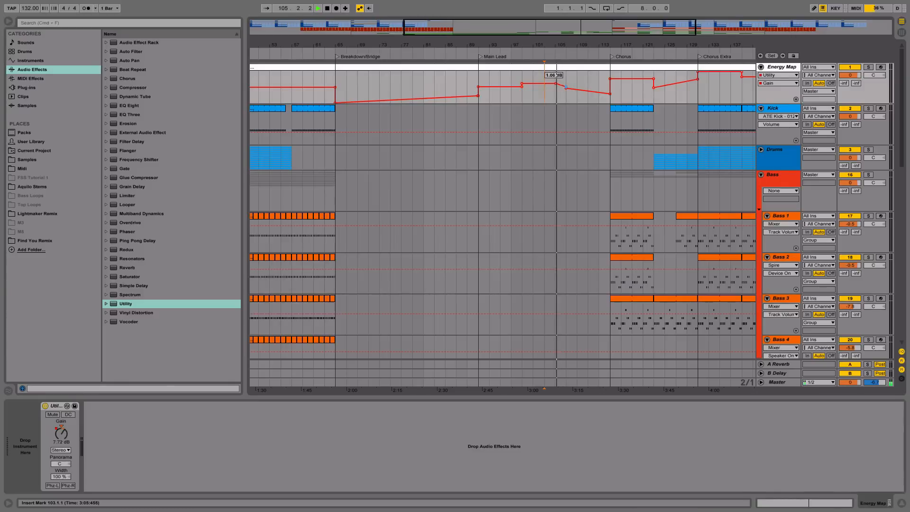
- Dip the Energy Map Gain at bar 107, ramp it up to the Chorus at bar 115, and stop playback
{"action": "left_click_drag", "start_coordinate": [567, 87], "coordinate": [611, 87]}
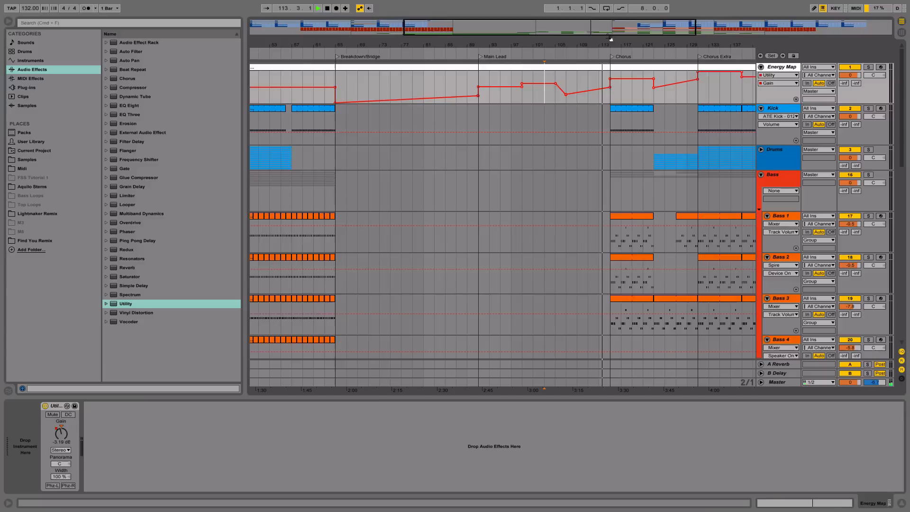
{"action": "left_click_drag", "start_coordinate": [608, 40], "coordinate": [609, 31]}
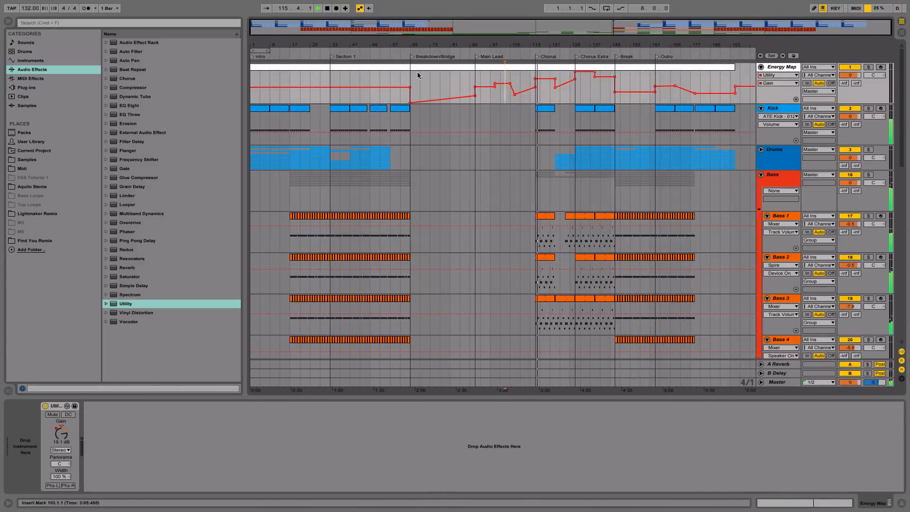
{"action": "key", "text": "space"}
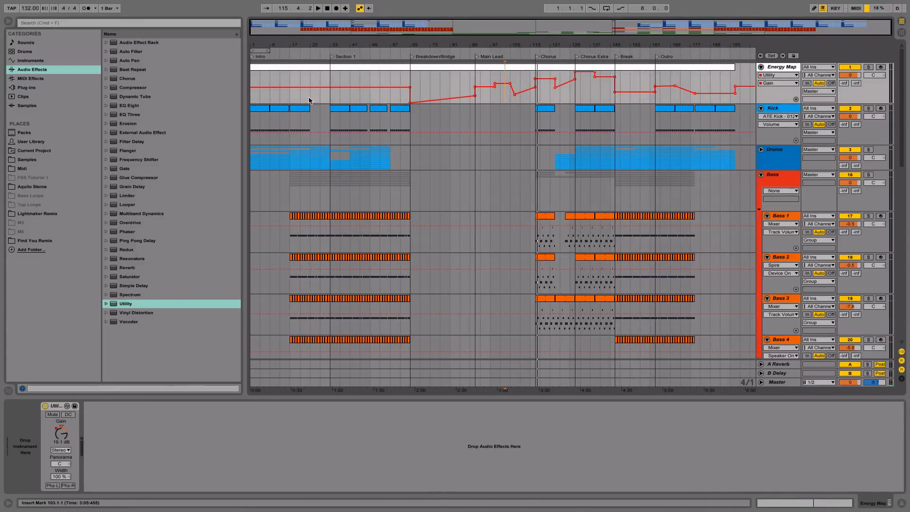
- Lower the Energy Map Gain over bars 1 to 17 of the Intro to about -13.8 dB and play it
{"action": "left_click_drag", "start_coordinate": [310, 96], "coordinate": [256, 93]}
{"action": "left_click", "coordinate": [302, 101]}
{"action": "key", "text": "space"}
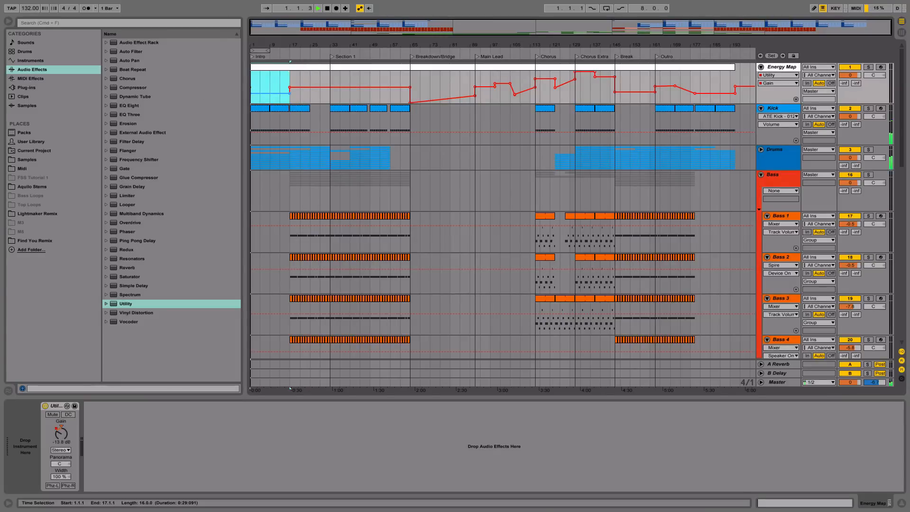
- Make the Energy Map Gain ramp up steadily from the lowered level at bar 17 to Section 1 at bar 33
{"action": "left_click", "coordinate": [288, 55]}
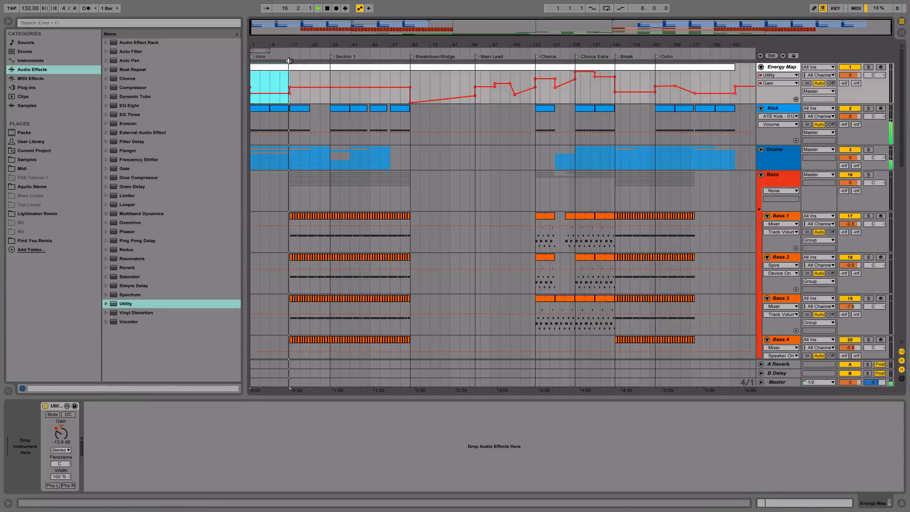
{"action": "left_click_drag", "start_coordinate": [326, 95], "coordinate": [297, 96]}
{"action": "left_click", "coordinate": [300, 98]}
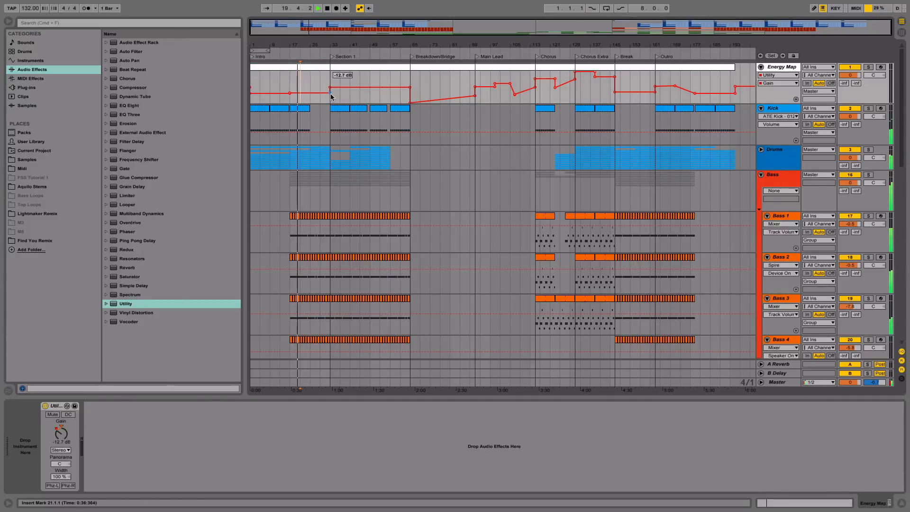
{"action": "left_click", "coordinate": [330, 93]}
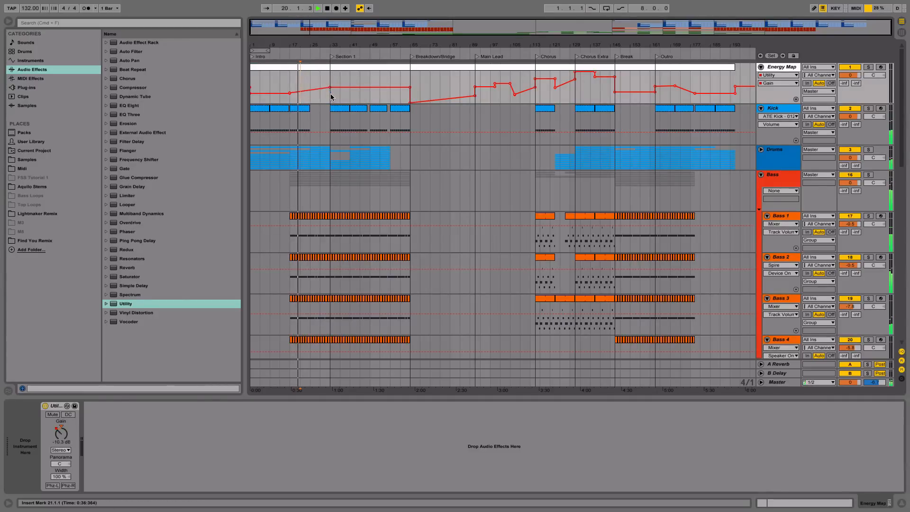
- Raise the Energy Map Gain across Section 1 to about 8.5 dB, then drop it at bar 57 and slope it down to bar 65
{"action": "left_click", "coordinate": [332, 57]}
{"action": "left_click_drag", "start_coordinate": [369, 102], "coordinate": [400, 84]}
{"action": "left_click_drag", "start_coordinate": [393, 94], "coordinate": [410, 92]}
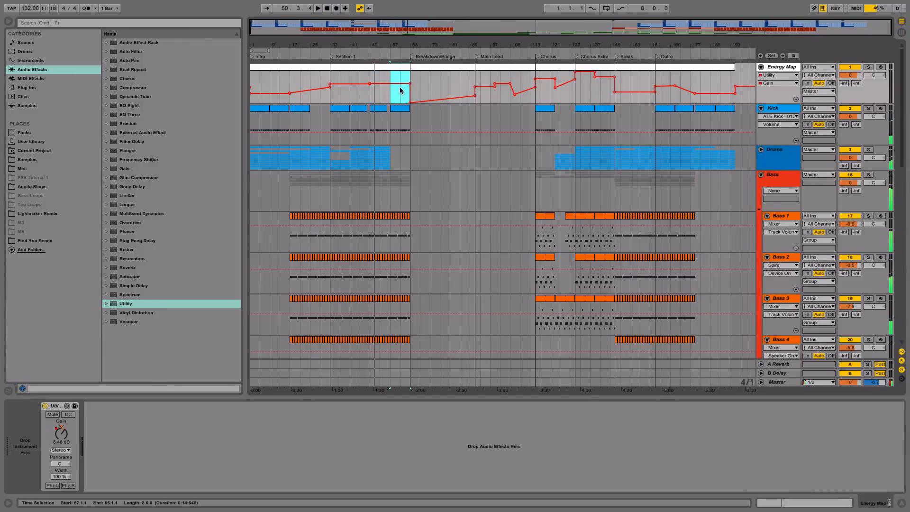
{"action": "left_click", "coordinate": [411, 91]}
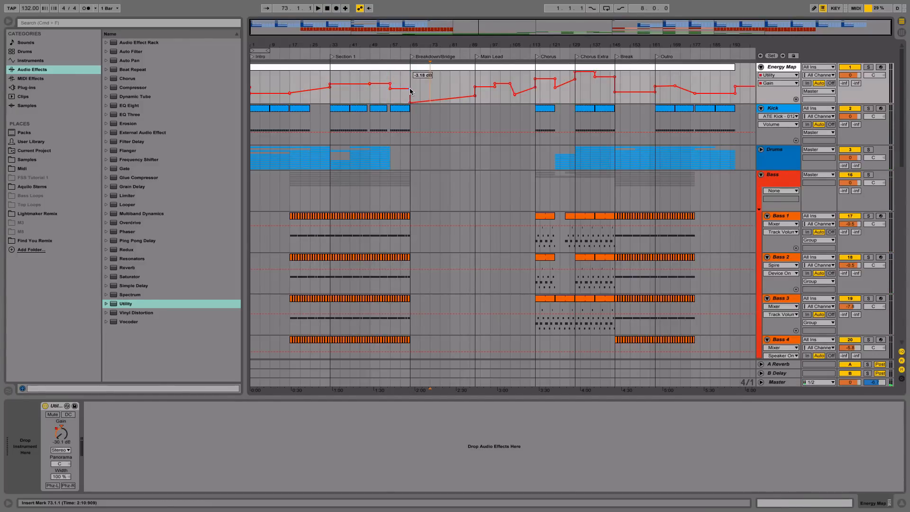
{"action": "key", "text": "space"}
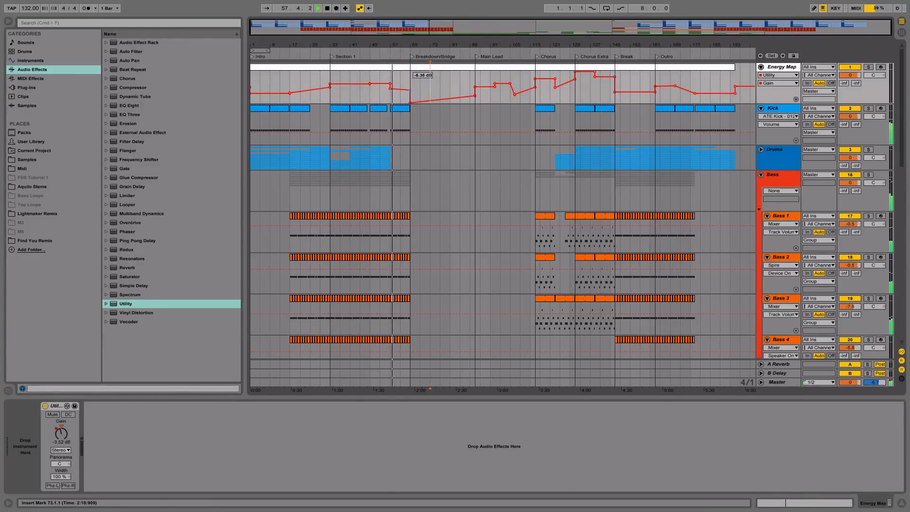
{"action": "key", "text": "space"}
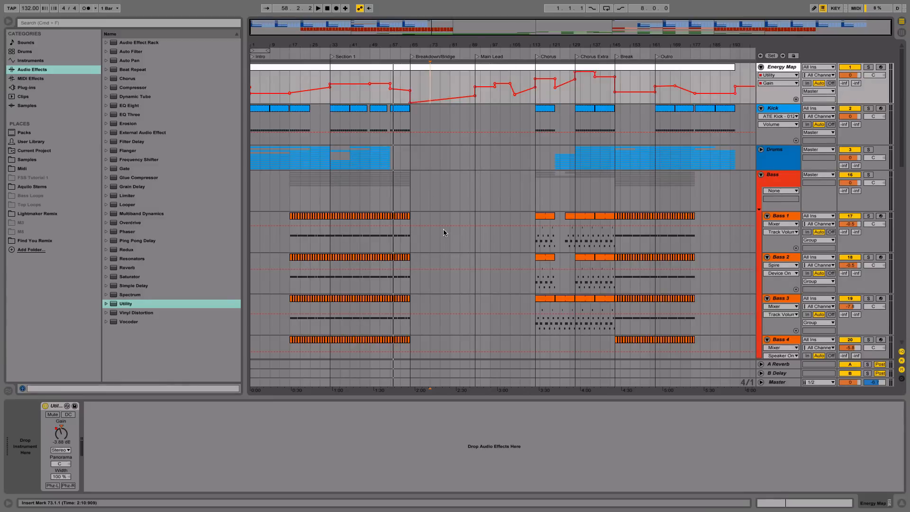
- Collapse the Bass group, the Sub Bass track and the Synths group
{"action": "scroll", "coordinate": [444, 230], "scroll_direction": "down", "scroll_amount": 3}
{"action": "scroll", "coordinate": [443, 230], "scroll_direction": "up", "scroll_amount": 3}
{"action": "left_click", "coordinate": [761, 175]}
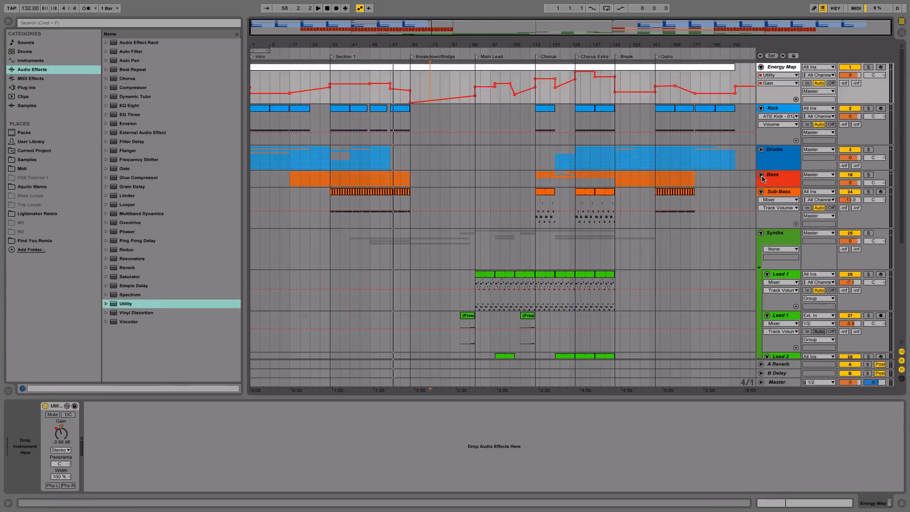
{"action": "left_click", "coordinate": [760, 192]}
{"action": "left_click", "coordinate": [761, 201]}
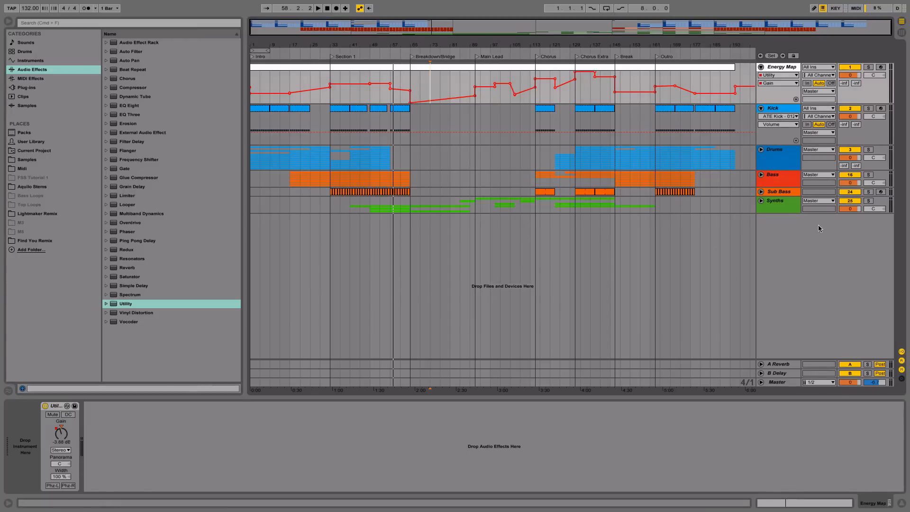
- Insert a MIDI track below the Synths group and an audio track beneath it
{"action": "left_click", "coordinate": [795, 212]}
{"action": "right_click", "coordinate": [796, 212]}
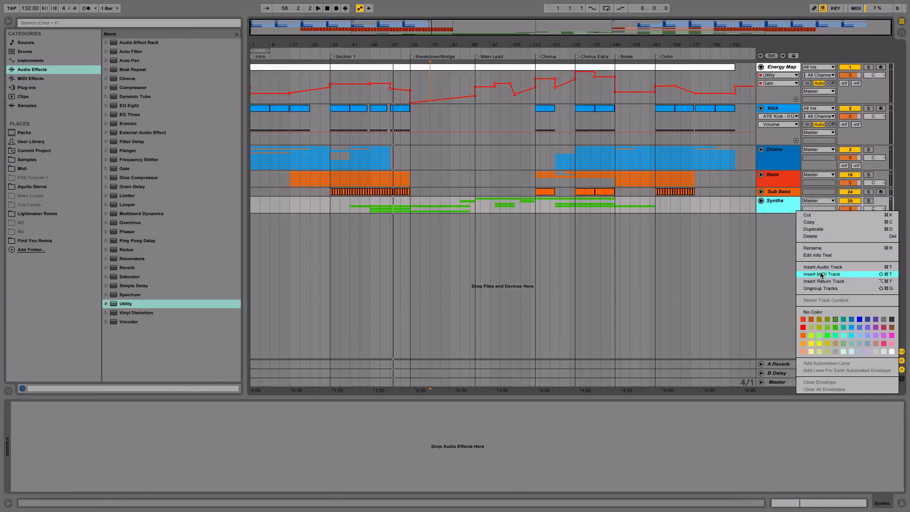
{"action": "left_click", "coordinate": [820, 275]}
{"action": "right_click", "coordinate": [786, 220]}
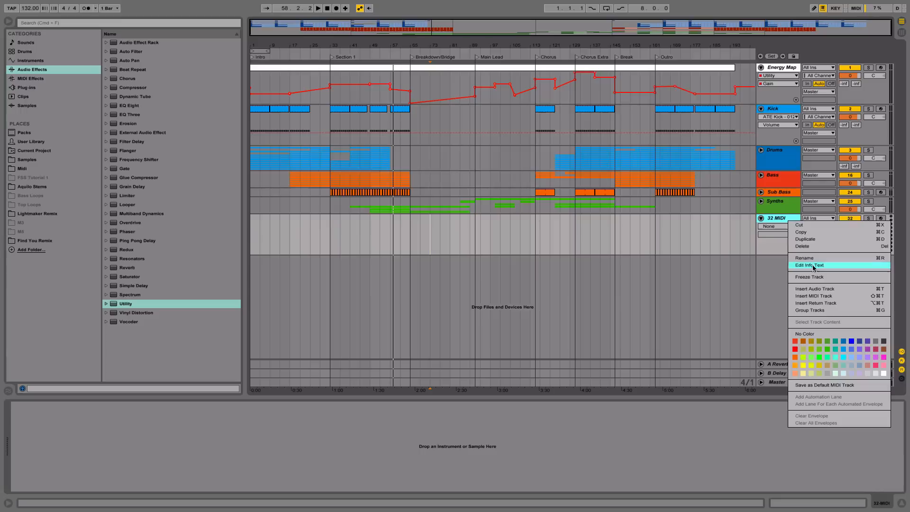
{"action": "left_click", "coordinate": [805, 284]}
- Delete the empty MIDI track and insert two more audio tracks below the Synths group
{"action": "left_click", "coordinate": [778, 220]}
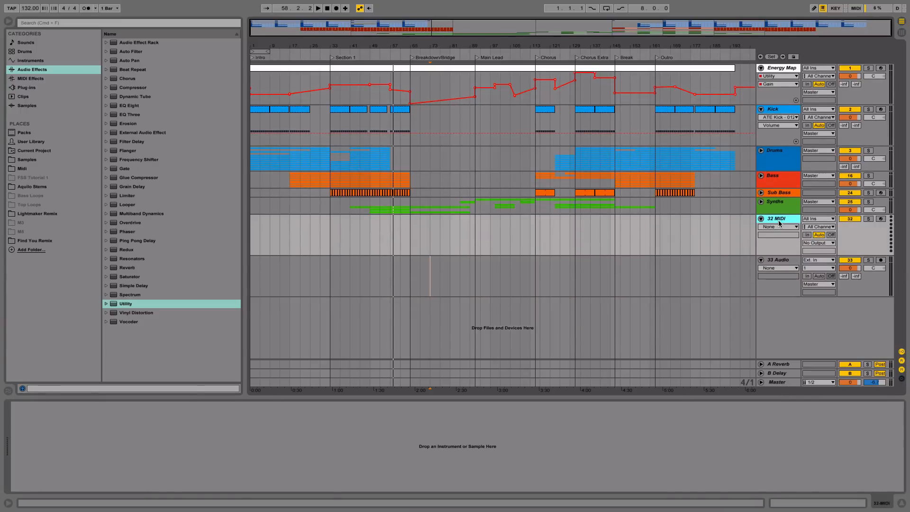
{"action": "key", "text": "Delete"}
{"action": "key", "text": "super+t"}
{"action": "key", "text": "super+t"}
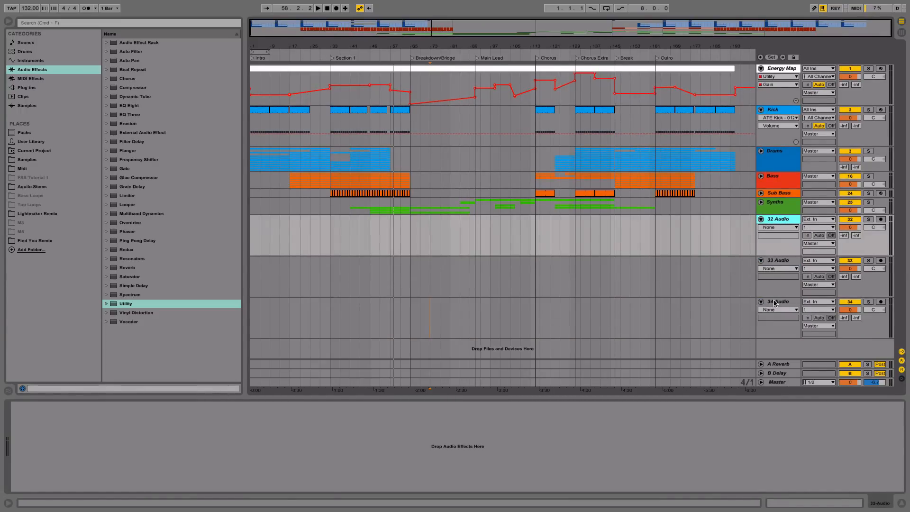
- Group the three new audio tracks, name the group FX and colour it purple
{"action": "left_click", "coordinate": [776, 301], "text": "shift"}
{"action": "key", "text": "super+g"}
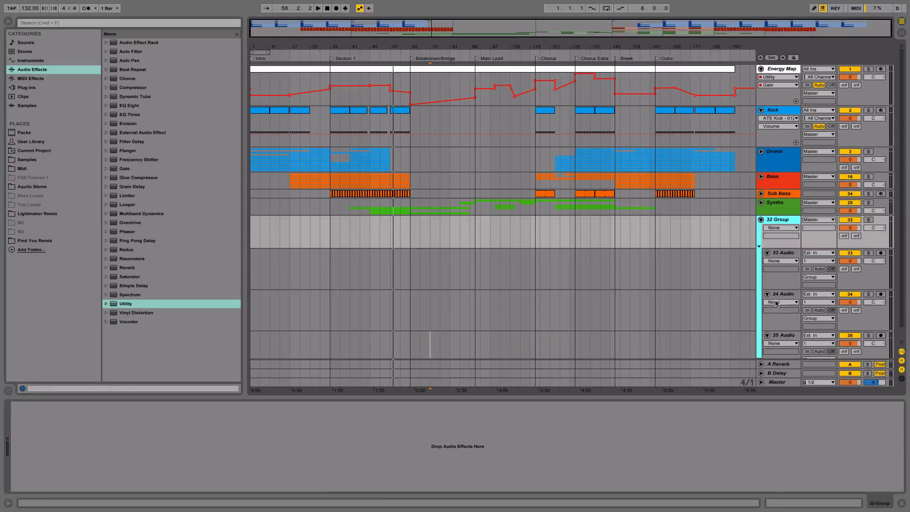
{"action": "type", "text": "X"}
{"action": "key", "text": "Return"}
{"action": "right_click", "coordinate": [782, 220]}
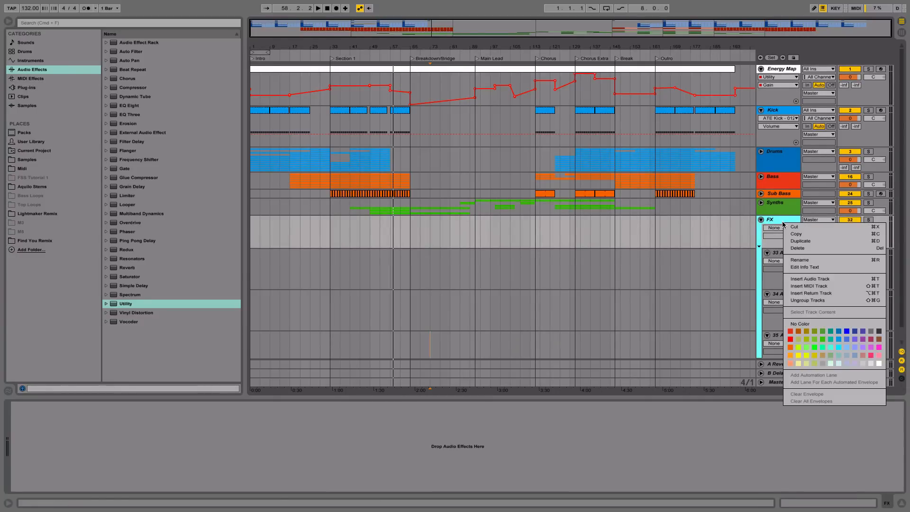
{"action": "left_click", "coordinate": [855, 340]}
{"action": "left_click", "coordinate": [695, 303]}
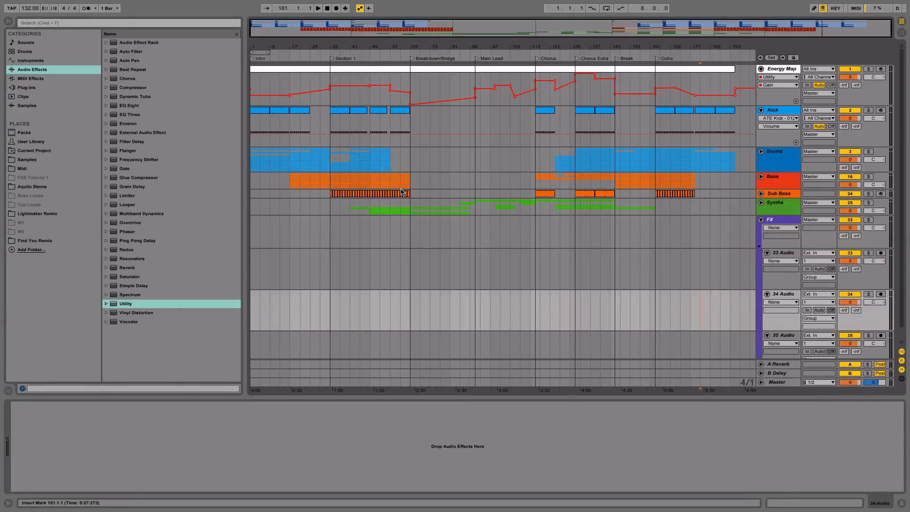
- Open the ATE FX One Shots sample folder inside Freshly Squeezed Samples, under Active Trance Essentials - Sample Content and ATE FX
{"action": "left_click", "coordinate": [55, 159]}
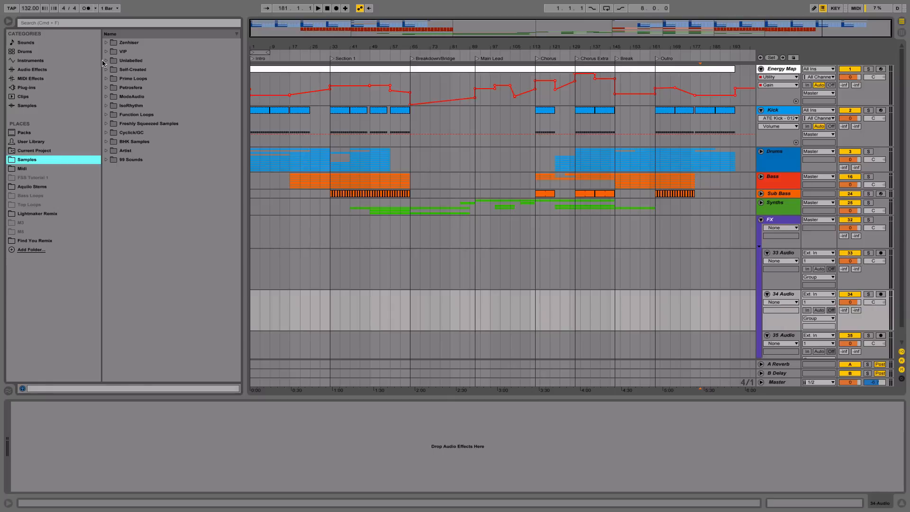
{"action": "left_click", "coordinate": [106, 123]}
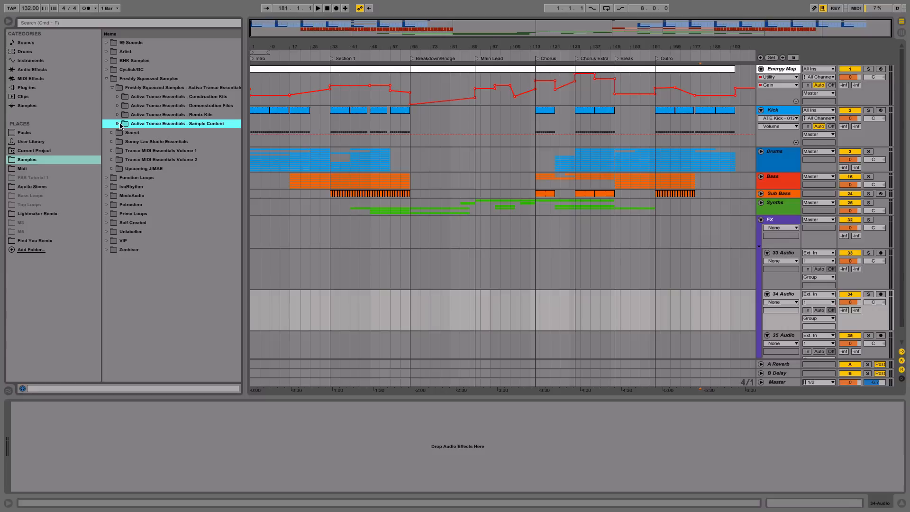
{"action": "left_click", "coordinate": [118, 123]}
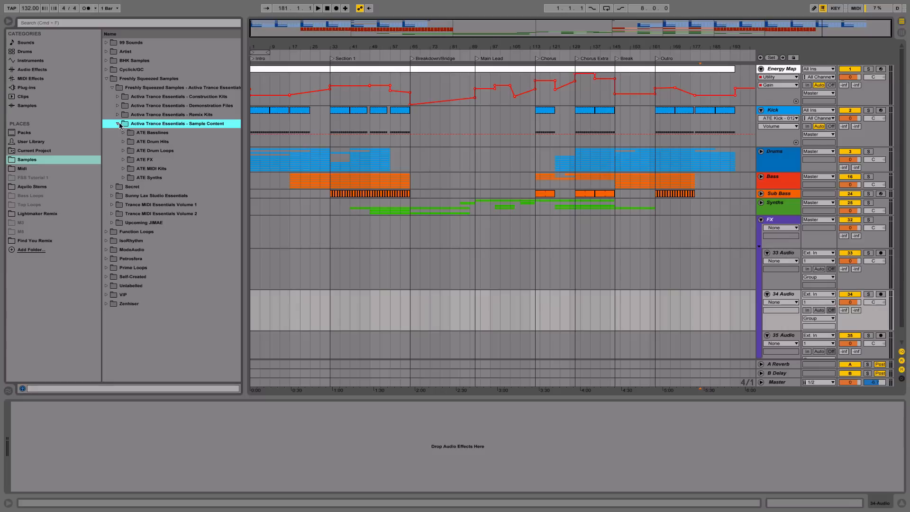
{"action": "left_click", "coordinate": [124, 160]}
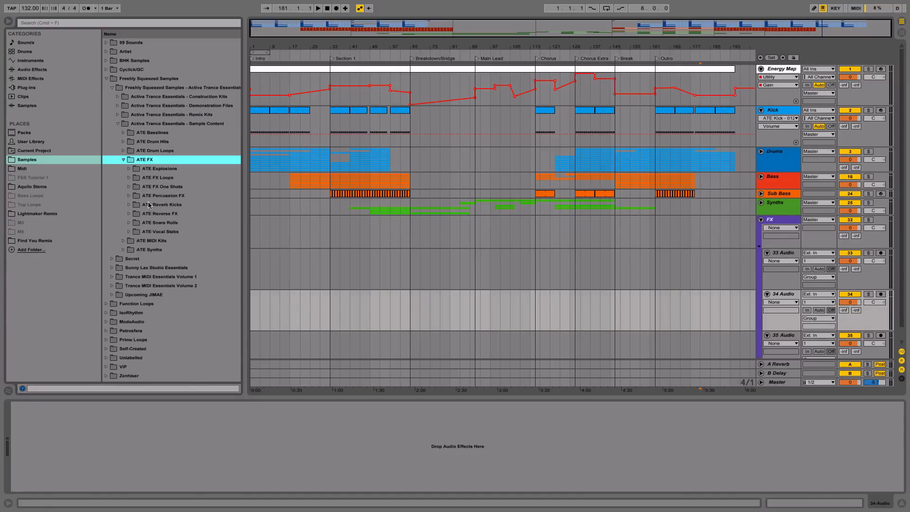
{"action": "left_click", "coordinate": [130, 186]}
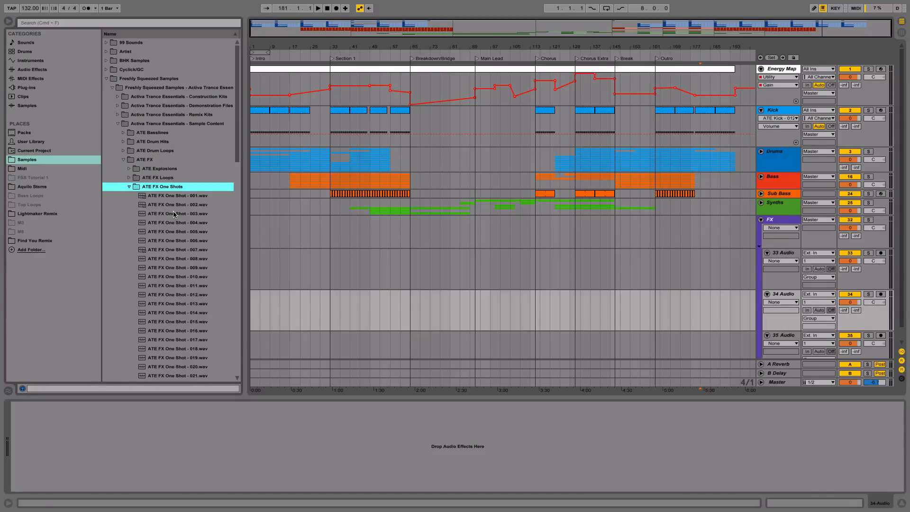
- Audition several ATE FX One Shot samples, including 024, 039 and 044
{"action": "left_click", "coordinate": [184, 258]}
{"action": "scroll", "coordinate": [184, 258], "scroll_direction": "down", "scroll_amount": 5}
{"action": "left_click", "coordinate": [183, 259]}
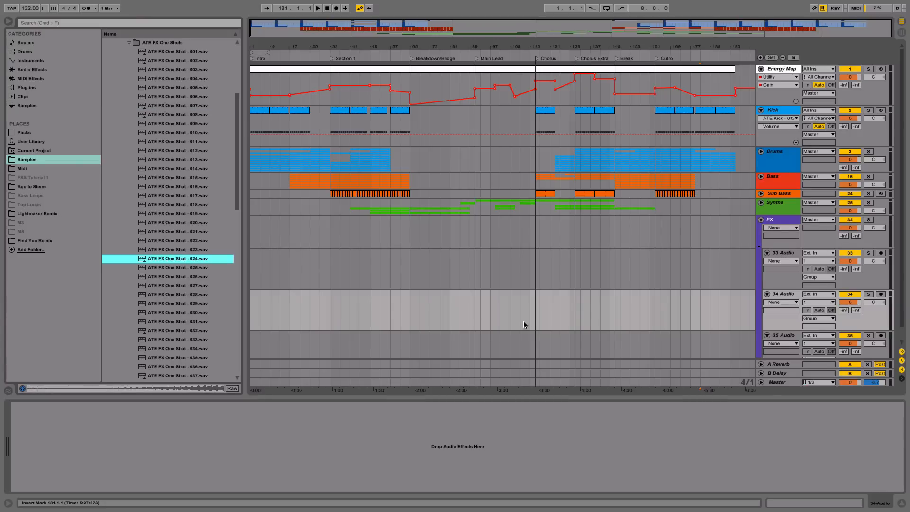
{"action": "scroll", "coordinate": [182, 294], "scroll_direction": "down", "scroll_amount": 3}
{"action": "left_click", "coordinate": [180, 303]}
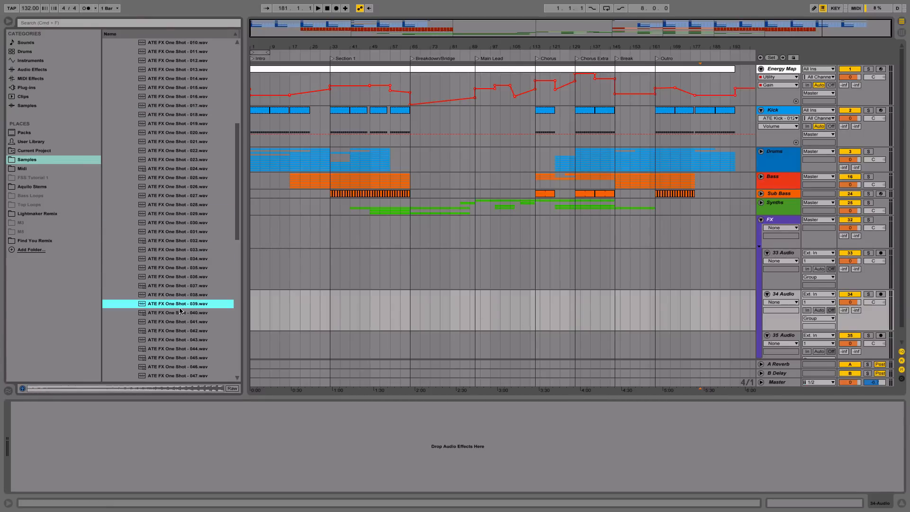
{"action": "left_click", "coordinate": [188, 339]}
{"action": "left_click", "coordinate": [186, 349]}
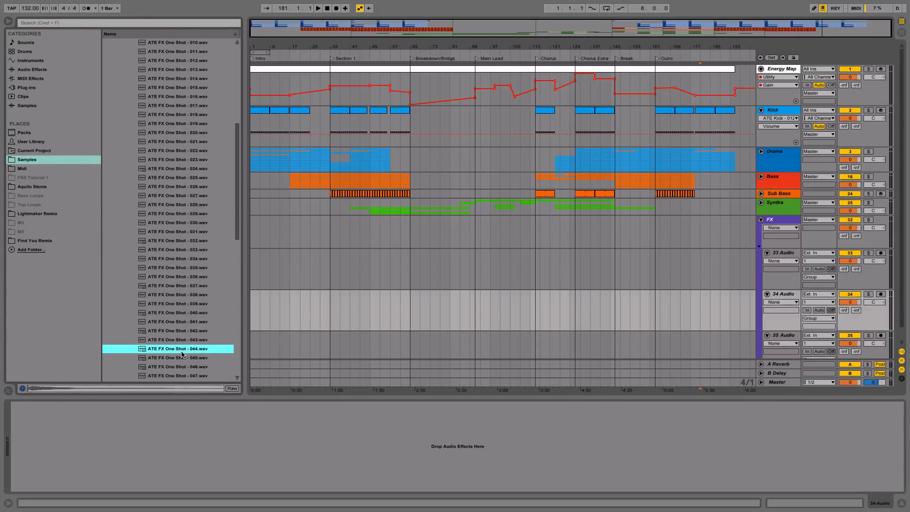
- Place ATE FX One Shot - 044 at bar 1 on the 34 Audio track, lower the track volume slightly and play it
{"action": "left_click_drag", "start_coordinate": [186, 353], "coordinate": [252, 308]}
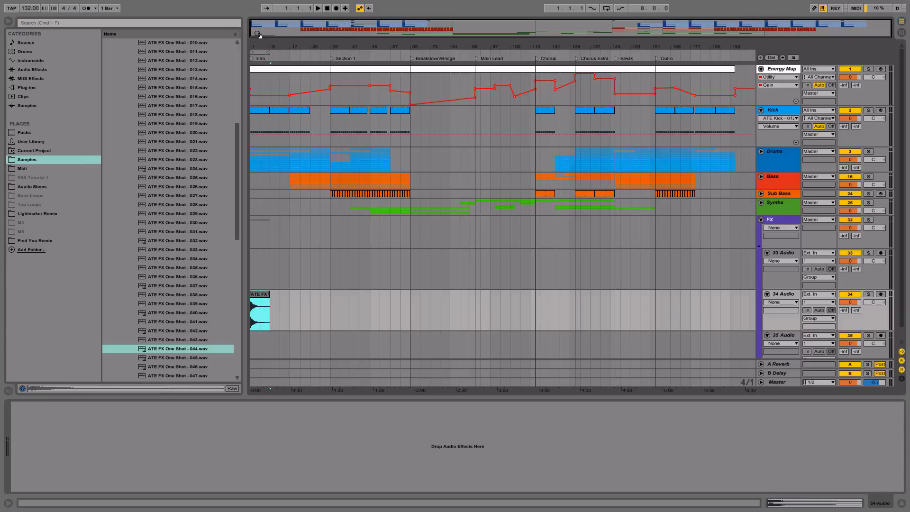
{"action": "key", "text": "z"}
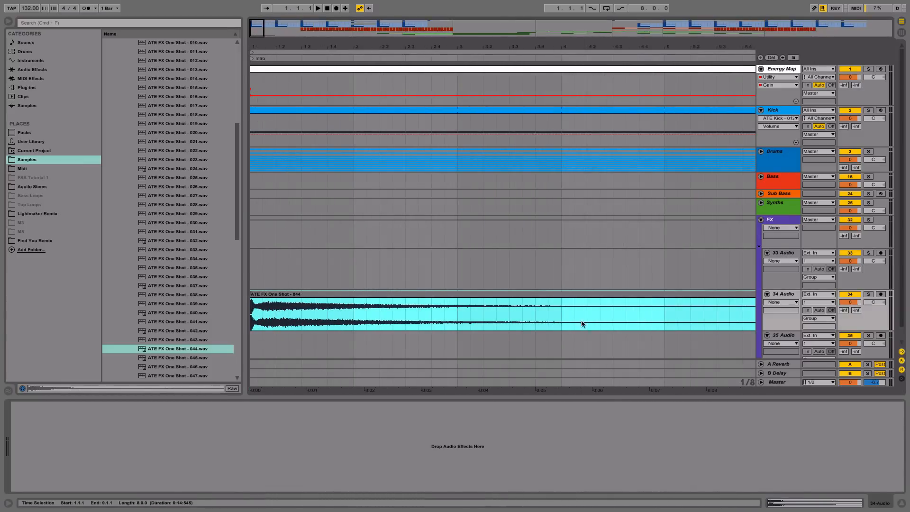
{"action": "left_click_drag", "start_coordinate": [254, 301], "coordinate": [256, 298]}
{"action": "key", "text": "space"}
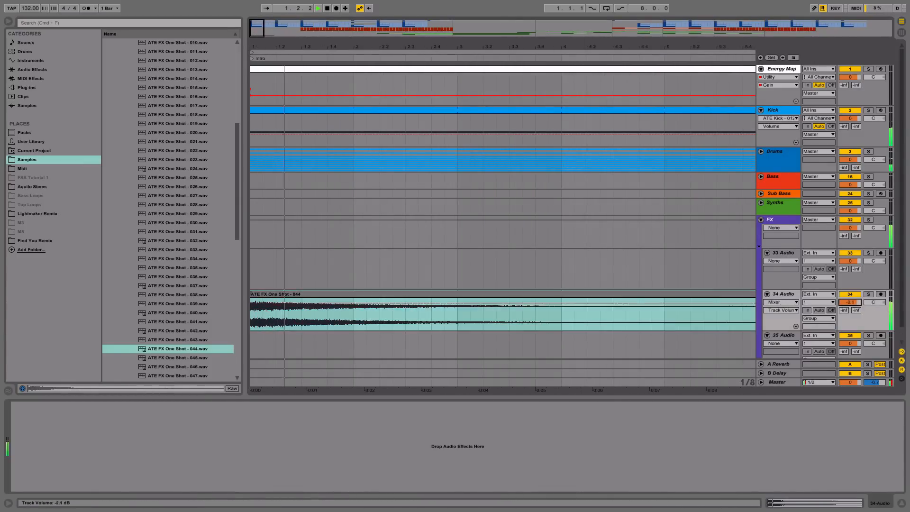
- Lower the 34 Audio track volume to -11.5 dB and replay the intro from bar 1 to check it
{"action": "key", "text": "space"}
{"action": "key", "text": "space"}
{"action": "left_click_drag", "start_coordinate": [850, 302], "coordinate": [849, 304]}
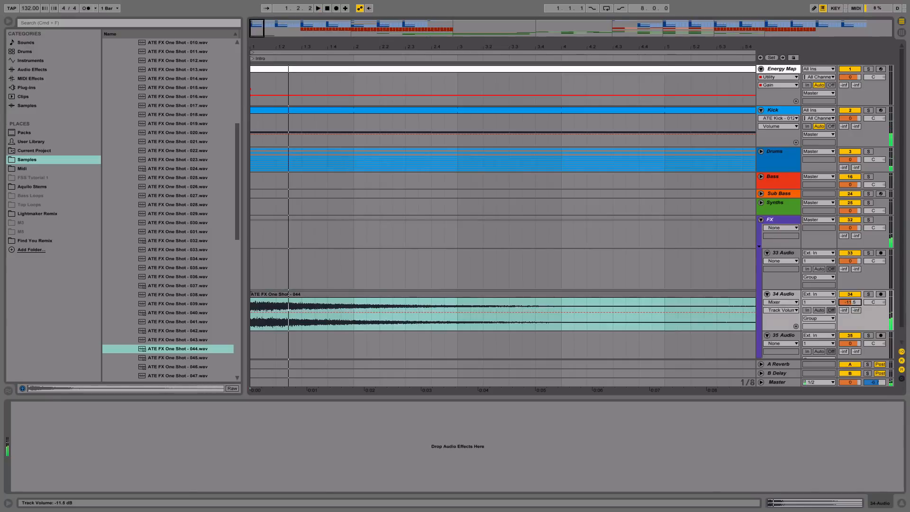
{"action": "key", "text": "space"}
{"action": "key", "text": "space"}
{"action": "key", "text": "space"}
- Move the track holding the one-shot clip above the empty 33 Audio track and rename it FX 1
{"action": "mouse_move", "coordinate": [599, 293]}
{"action": "left_mouse_down"}
{"action": "mouse_move", "coordinate": [600, 272]}
{"action": "mouse_move", "coordinate": [594, 298]}
{"action": "left_mouse_up"}
{"action": "left_click_drag", "start_coordinate": [788, 294], "coordinate": [787, 251]}
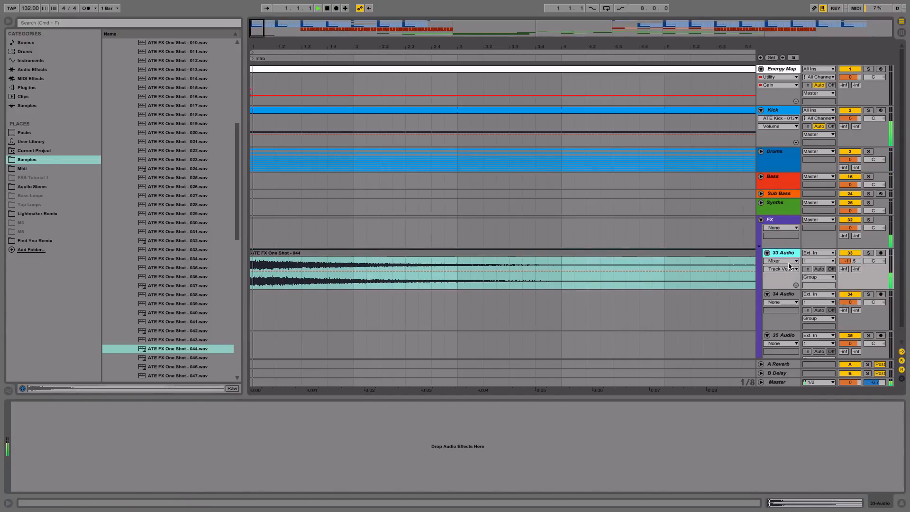
{"action": "key", "text": "space"}
{"action": "left_click_drag", "start_coordinate": [370, 34], "coordinate": [271, 45]}
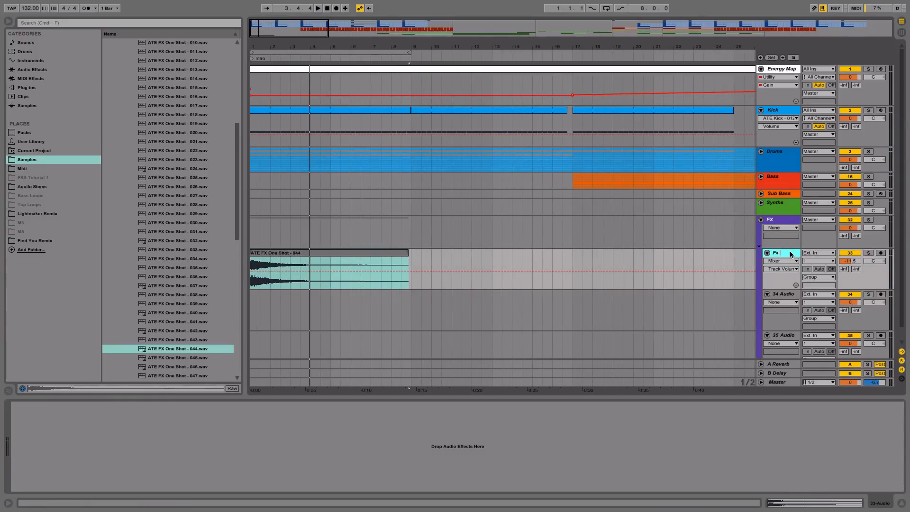
{"action": "type", "text": "1"}
{"action": "key", "text": "Return"}
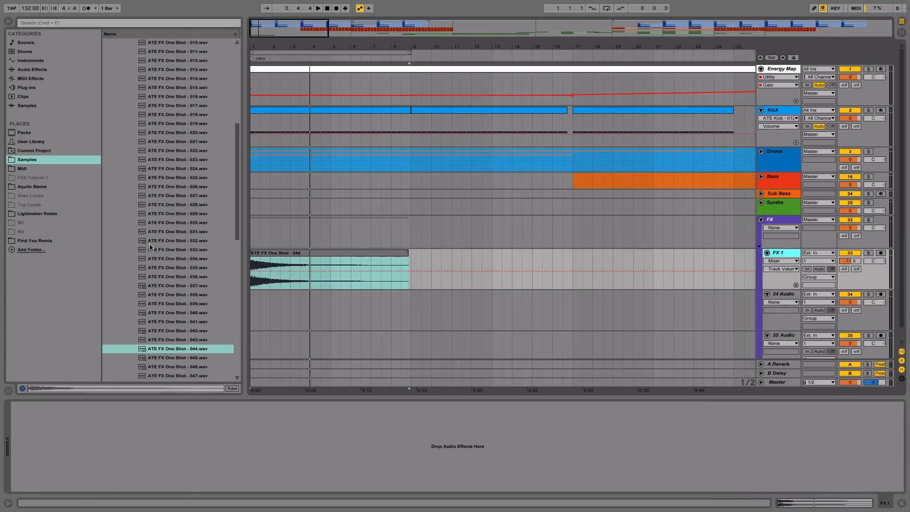
- Collapse the ATE FX folders and open ATE Crash Cymbal FX inside ATE Drum Hits
{"action": "scroll", "coordinate": [163, 232], "scroll_direction": "up", "scroll_amount": 9}
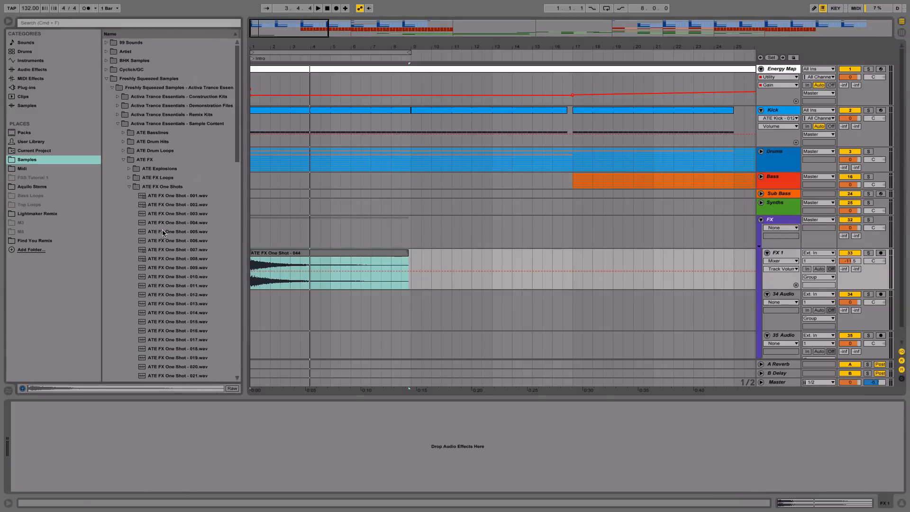
{"action": "left_click", "coordinate": [126, 187]}
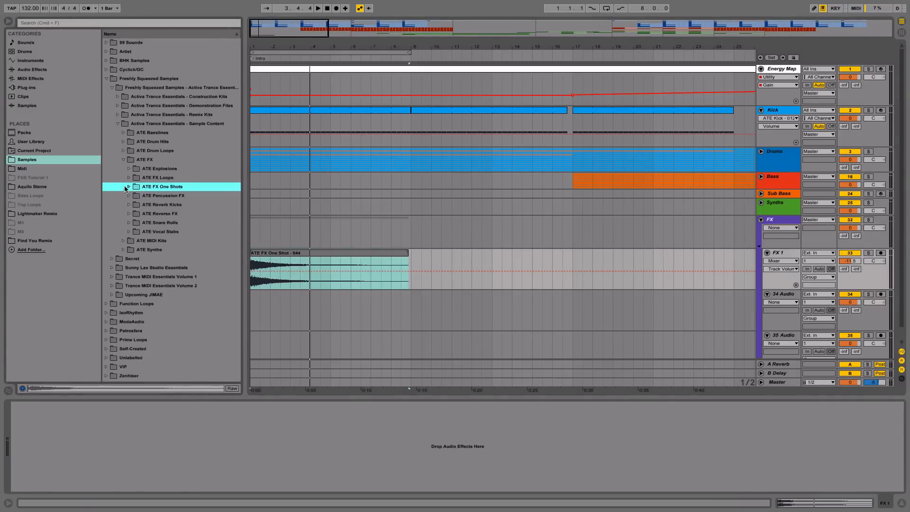
{"action": "left_click", "coordinate": [124, 161]}
{"action": "left_click", "coordinate": [123, 141]}
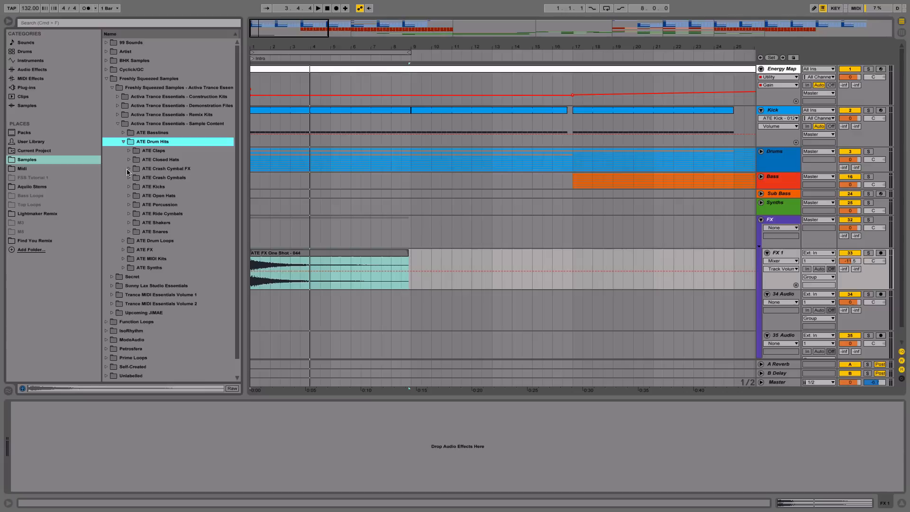
{"action": "left_click", "coordinate": [128, 168]}
- Audition crash cymbal FX samples, place ATE Crash Cymbal FX - 003 at bar 1 on 34 Audio and lower its track volume to about -10 dB
{"action": "left_click", "coordinate": [147, 204]}
{"action": "left_click", "coordinate": [146, 196]}
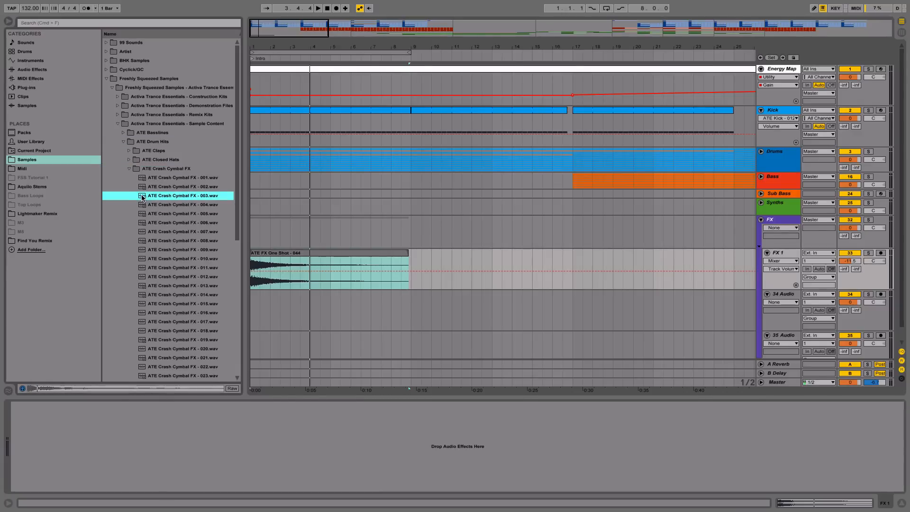
{"action": "left_click_drag", "start_coordinate": [142, 197], "coordinate": [260, 314]}
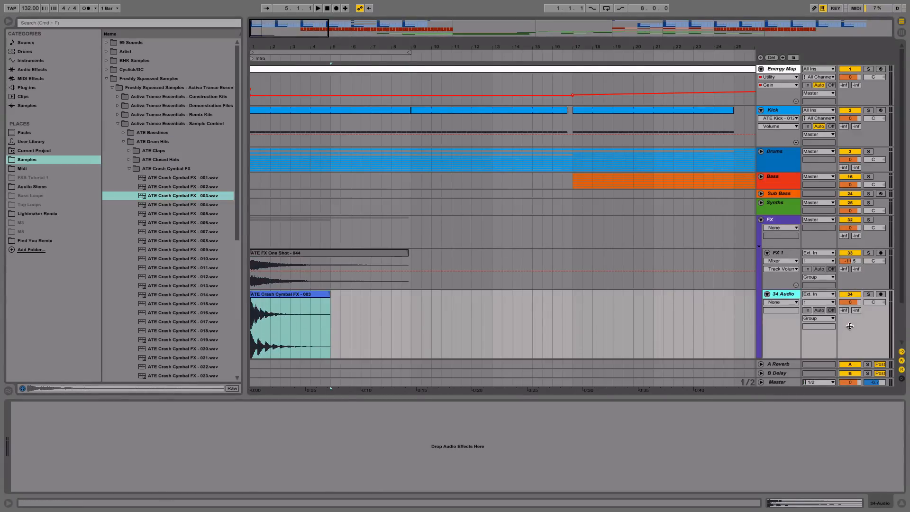
{"action": "left_click_drag", "start_coordinate": [849, 302], "coordinate": [850, 317]}
{"action": "key", "text": "space"}
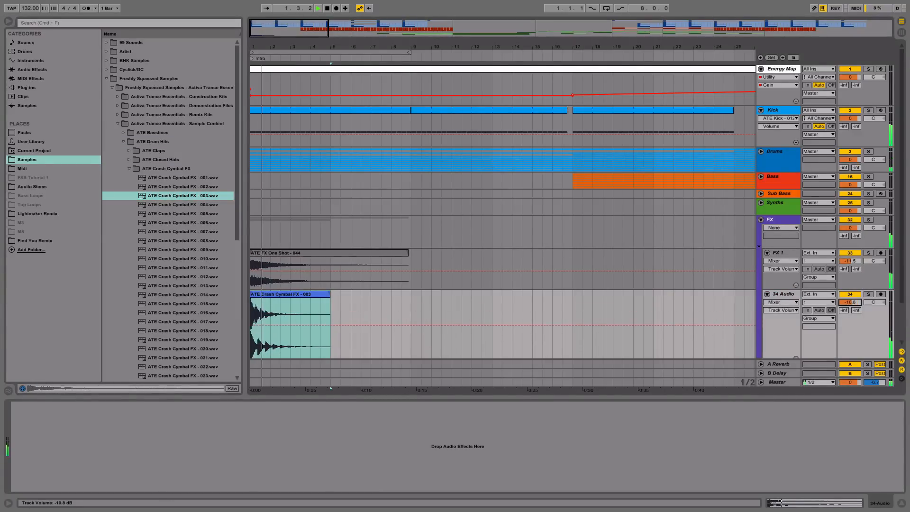
- Rename the 34 Audio track as Crash 1
{"action": "key", "text": "super+r"}
{"action": "type", "text": "Crash 1"}
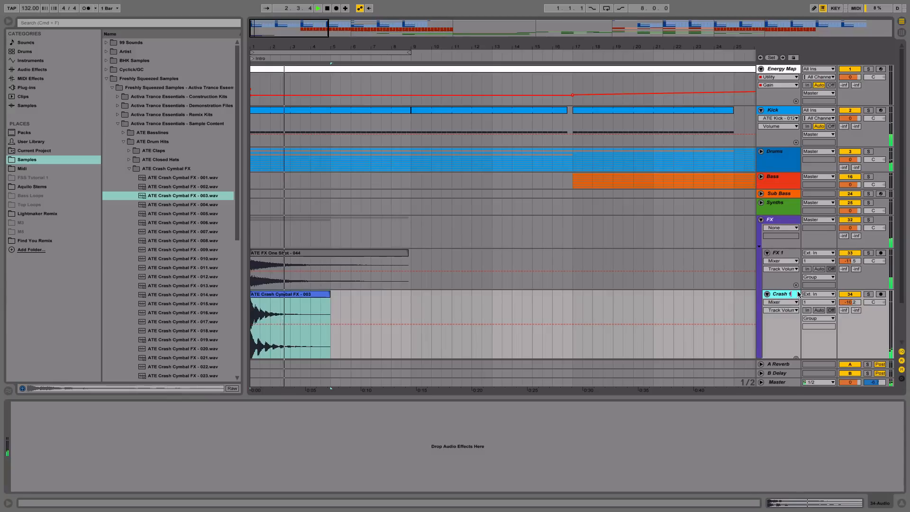
{"action": "key", "text": "Return"}
{"action": "key", "text": "ctrl+t"}
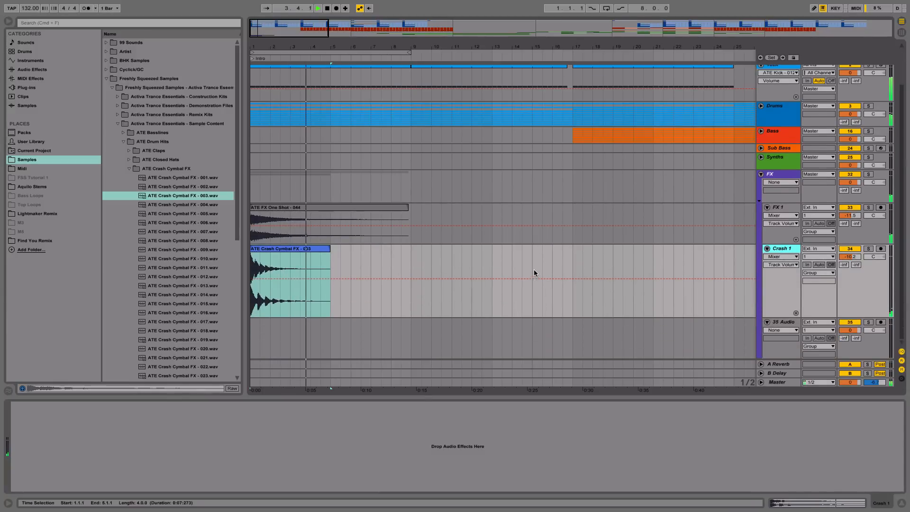
- Duplicate the ATE FX One Shot - 044 clip on FX 1 and move the copy to start at bar 17
{"action": "left_click", "coordinate": [407, 209]}
{"action": "left_click", "coordinate": [409, 212]}
{"action": "left_click", "coordinate": [399, 209]}
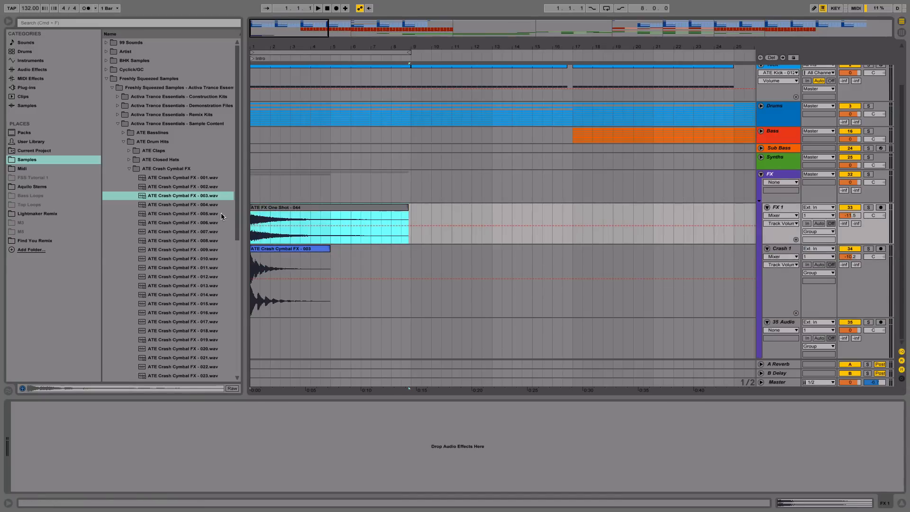
{"action": "key", "text": "super+d"}
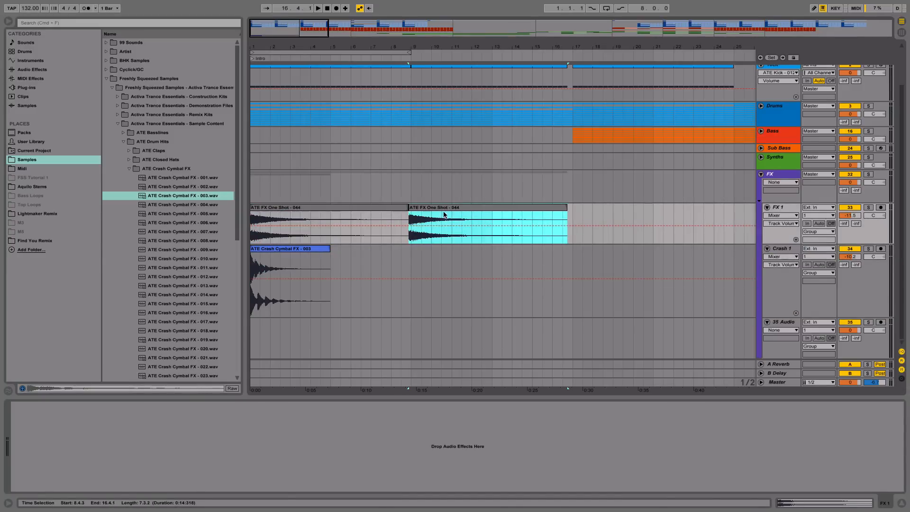
{"action": "left_click_drag", "start_coordinate": [443, 213], "coordinate": [596, 203]}
{"action": "left_click_drag", "start_coordinate": [602, 215], "coordinate": [603, 215]}
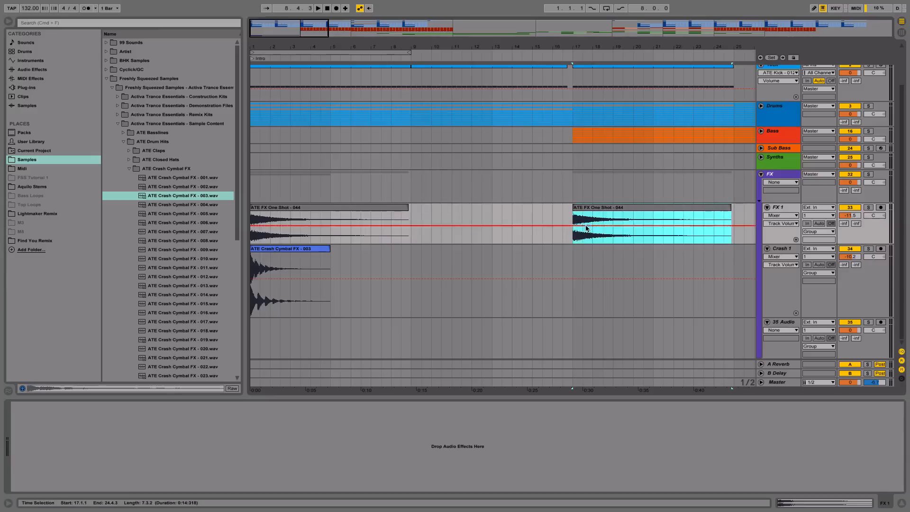
- Duplicate the bar 2 to bar 9 section of the first FX 1 clip right after it and reverse the copy
{"action": "left_click", "coordinate": [411, 241]}
{"action": "left_click_drag", "start_coordinate": [411, 238], "coordinate": [270, 239]}
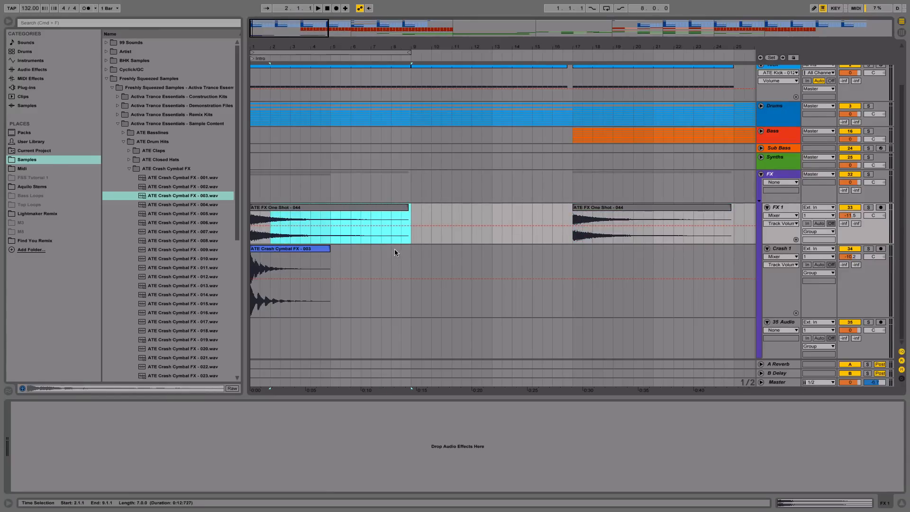
{"action": "key", "text": "super+d"}
{"action": "left_click", "coordinate": [820, 506]}
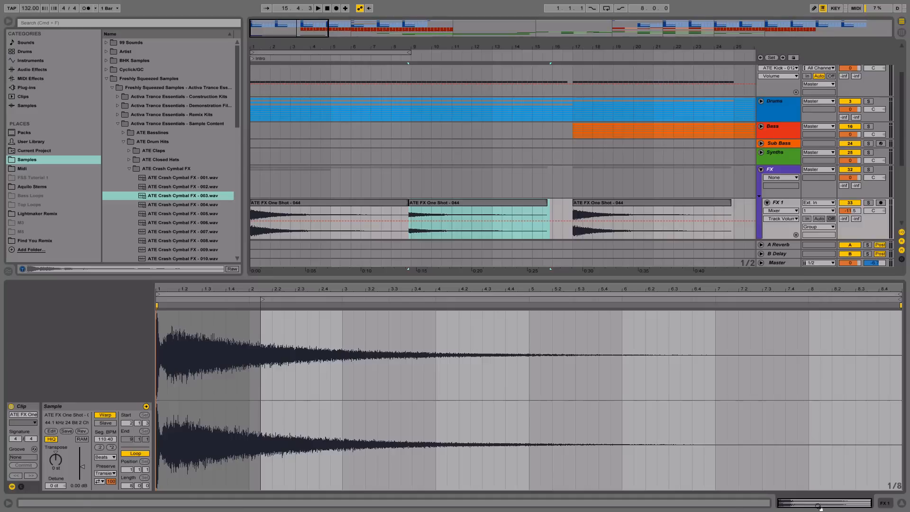
{"action": "left_click", "coordinate": [83, 430]}
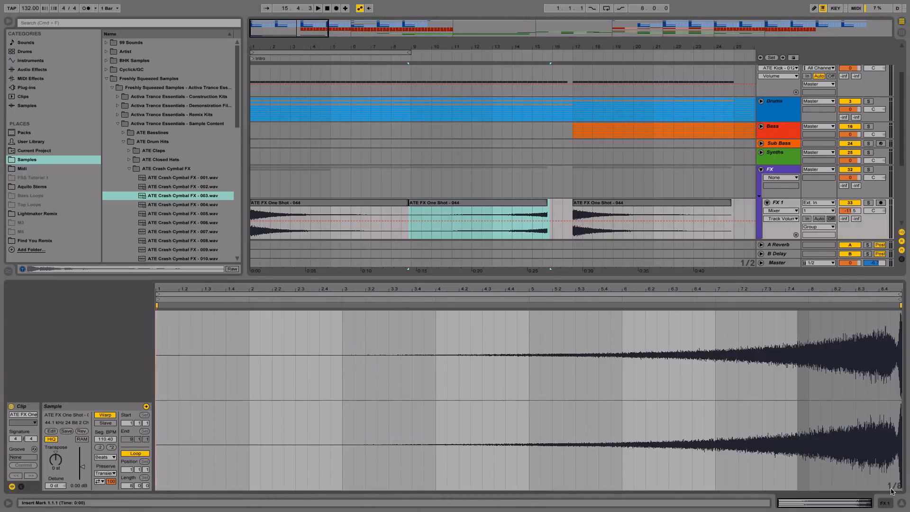
{"action": "left_click", "coordinate": [884, 503]}
- Move the reversed one-shot clip so it ends at bar 17 and play the transition
{"action": "left_click", "coordinate": [544, 207]}
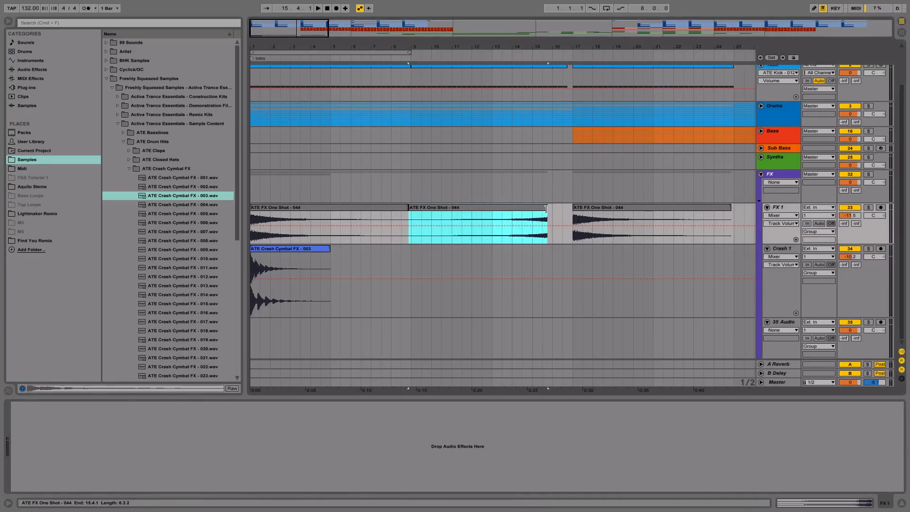
{"action": "left_click_drag", "start_coordinate": [551, 209], "coordinate": [559, 214]}
{"action": "left_click", "coordinate": [562, 57]}
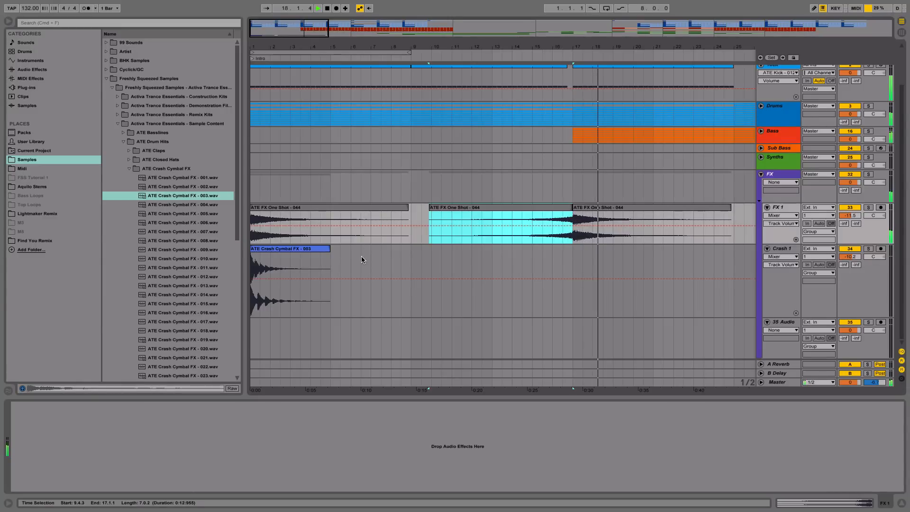
{"action": "key", "text": "space"}
- Audition ATE Crash Cymbal FX - 005, place it at bar 9 on the Crash 1 track and play it
{"action": "left_click", "coordinate": [307, 254]}
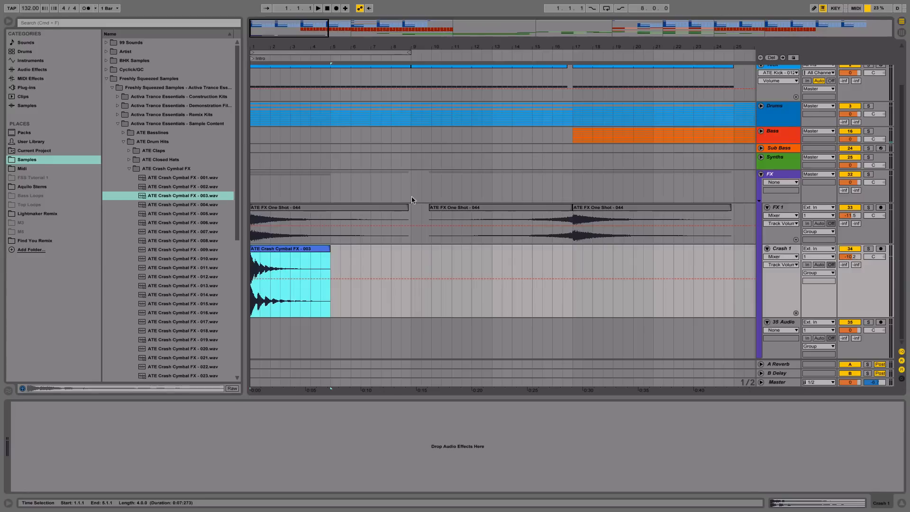
{"action": "left_click", "coordinate": [192, 214]}
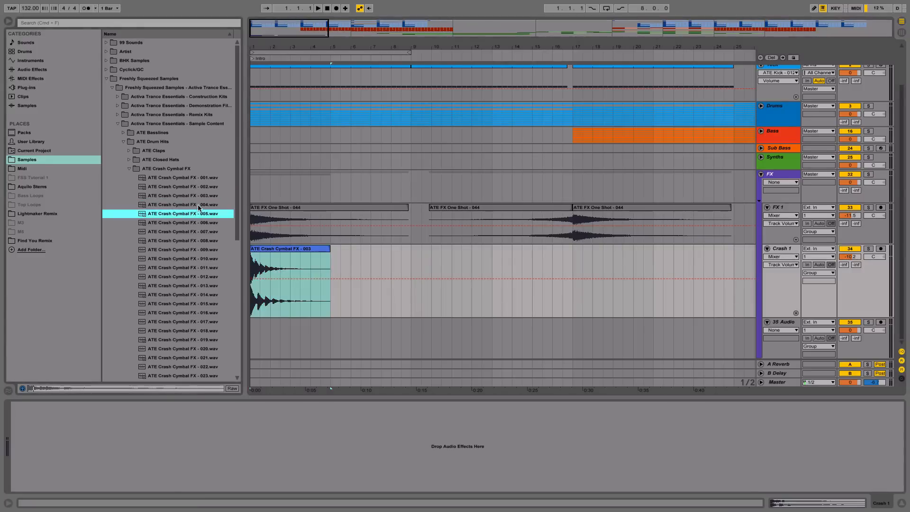
{"action": "left_click_drag", "start_coordinate": [192, 218], "coordinate": [412, 278]}
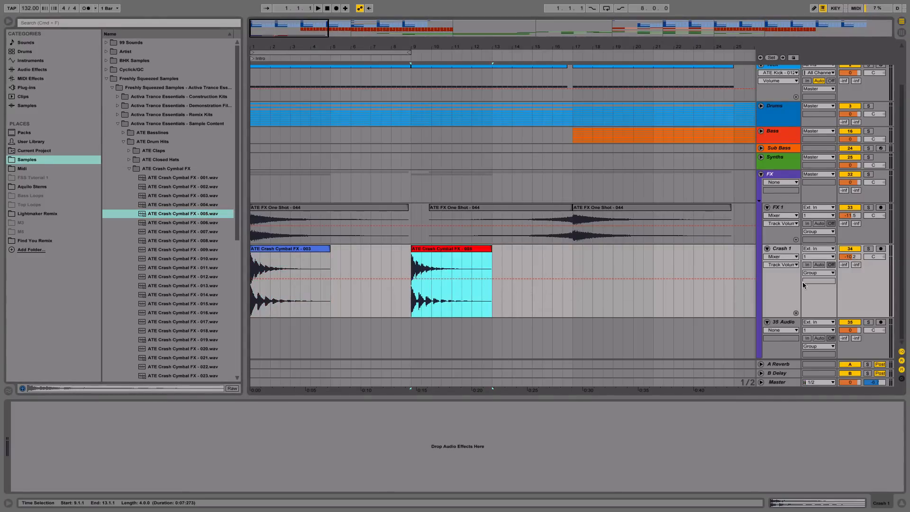
{"action": "key", "text": "space"}
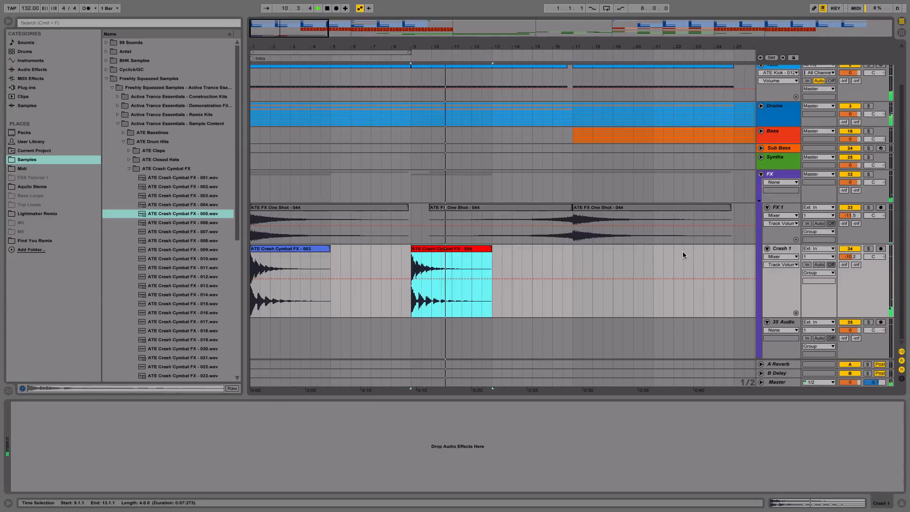
{"action": "key", "text": "space"}
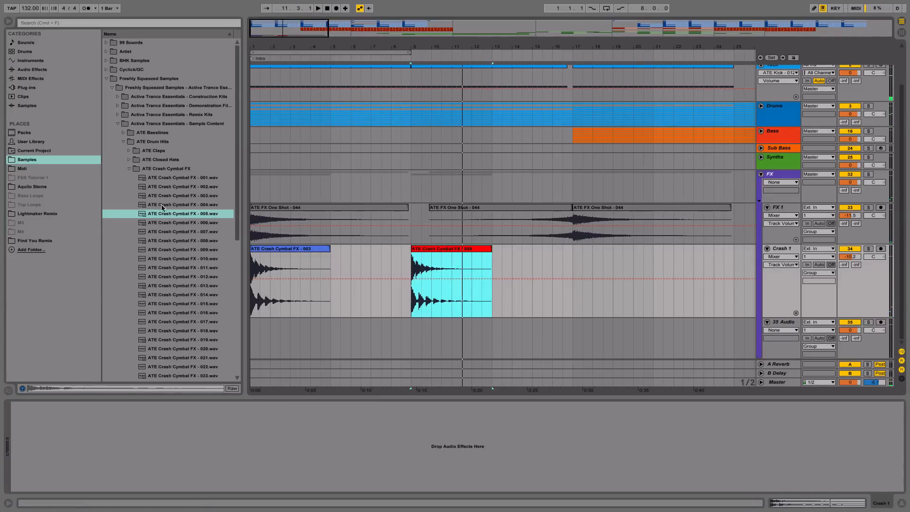
- Open the ATE Crash Cymbals folder, audition ATE Crash Cymbal - 002 and place it at bar 8 on 35 Audio
{"action": "left_click", "coordinate": [129, 169]}
{"action": "left_click", "coordinate": [129, 178]}
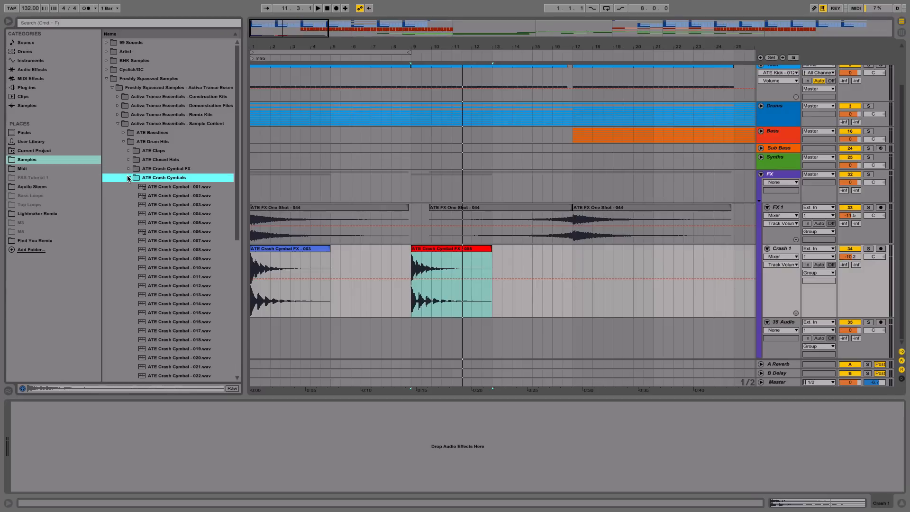
{"action": "left_click", "coordinate": [179, 196]}
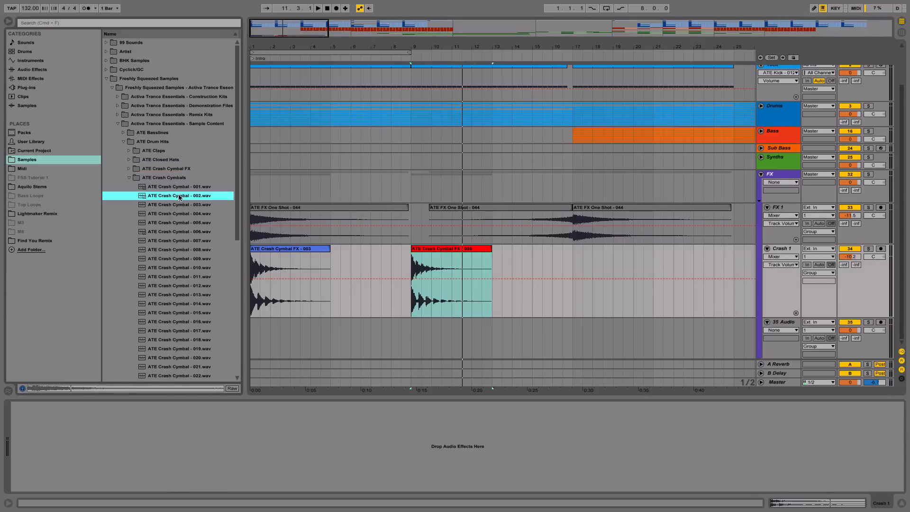
{"action": "left_click_drag", "start_coordinate": [174, 199], "coordinate": [396, 355]}
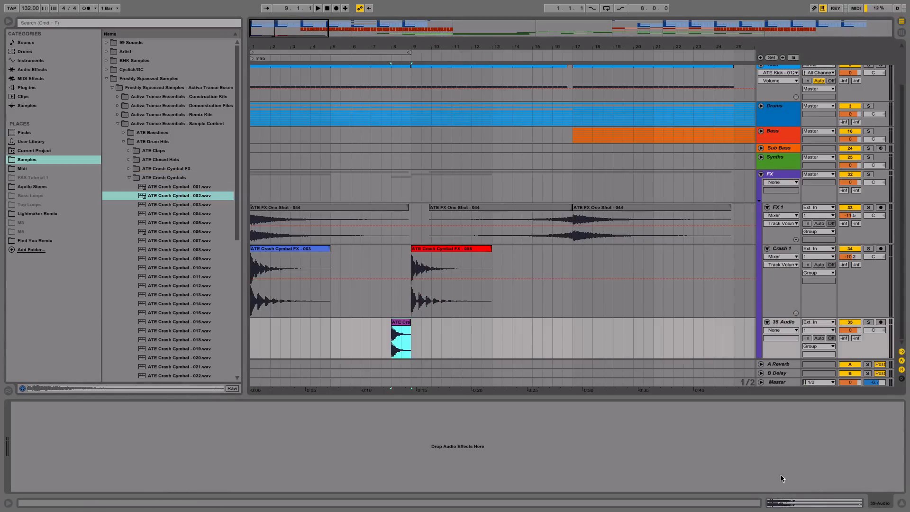
- Reverse the crash cymbal clip on 35 Audio and lower that track's volume while playing from bar 8
{"action": "left_click", "coordinate": [810, 503]}
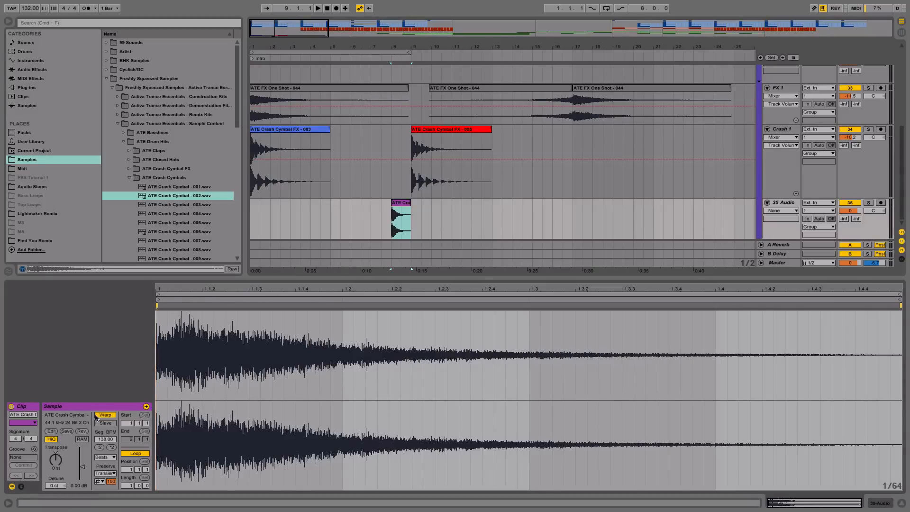
{"action": "left_click", "coordinate": [81, 431]}
{"action": "key", "text": "space"}
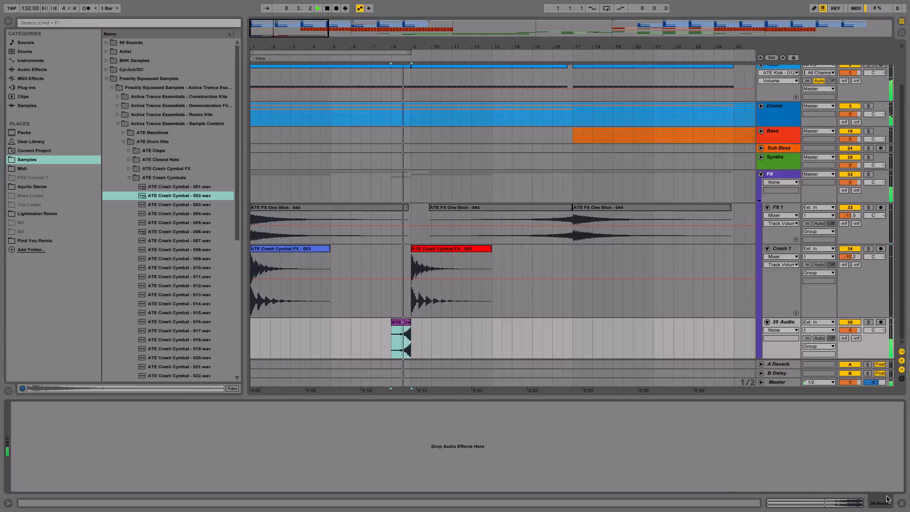
{"action": "left_click", "coordinate": [859, 226]}
{"action": "left_click_drag", "start_coordinate": [850, 330], "coordinate": [850, 344]}
{"action": "key", "text": "space"}
{"action": "key", "text": "space"}
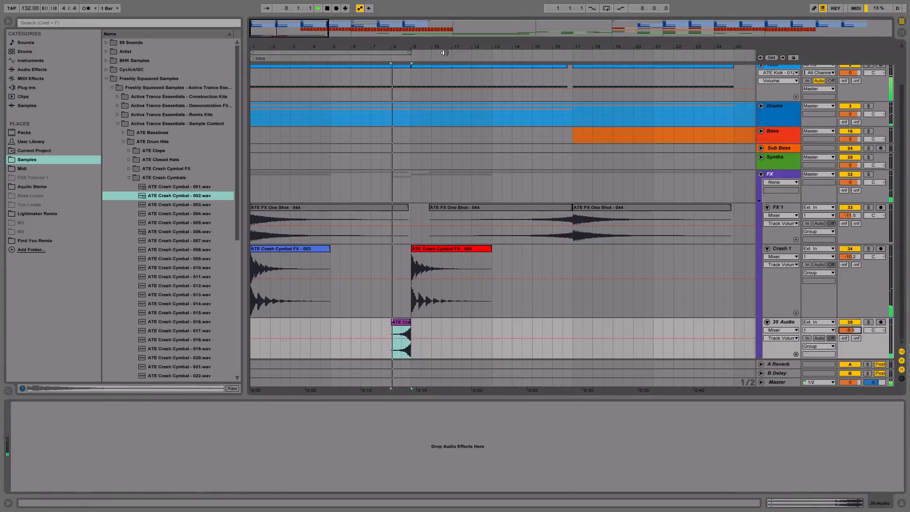
- Trim the end of the reversed crash to a length of 0.3.3, shift it to end at bar 9 and play it
{"action": "left_click_drag", "start_coordinate": [412, 46], "coordinate": [414, 53]}
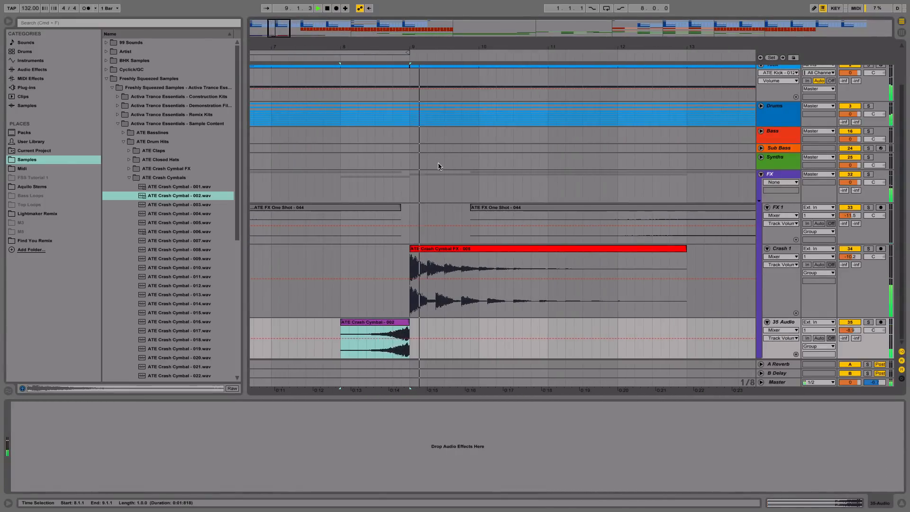
{"action": "key", "text": "space"}
{"action": "key", "text": "plus"}
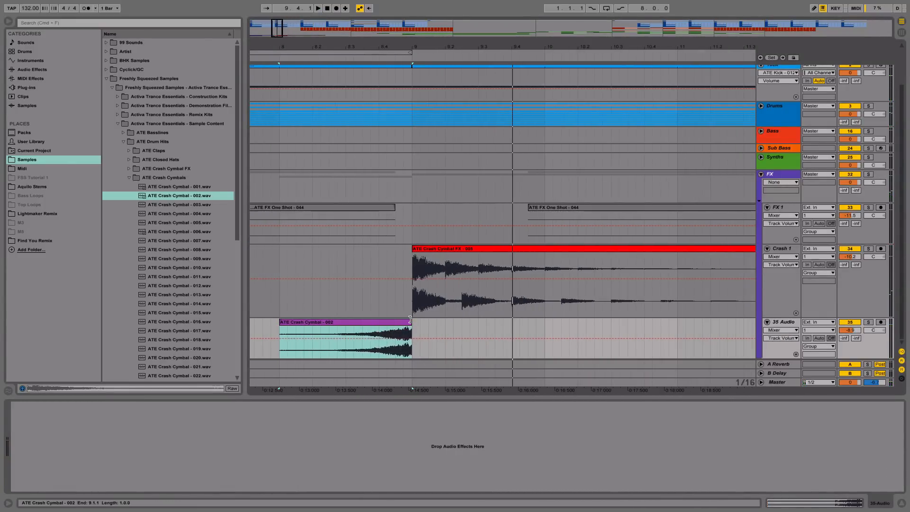
{"action": "left_click_drag", "start_coordinate": [412, 323], "coordinate": [404, 323]}
{"action": "key", "text": "space"}
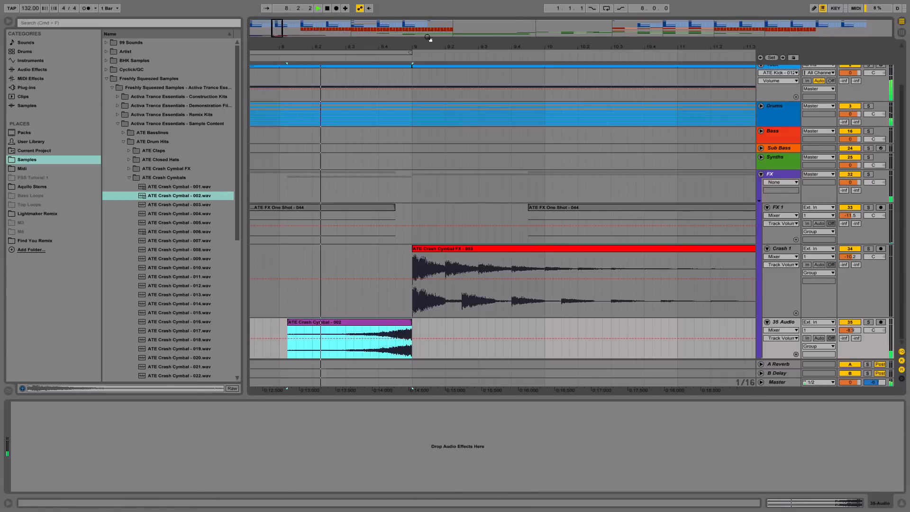
{"action": "key", "text": "minus"}
{"action": "left_click_drag", "start_coordinate": [411, 47], "coordinate": [410, 26]}
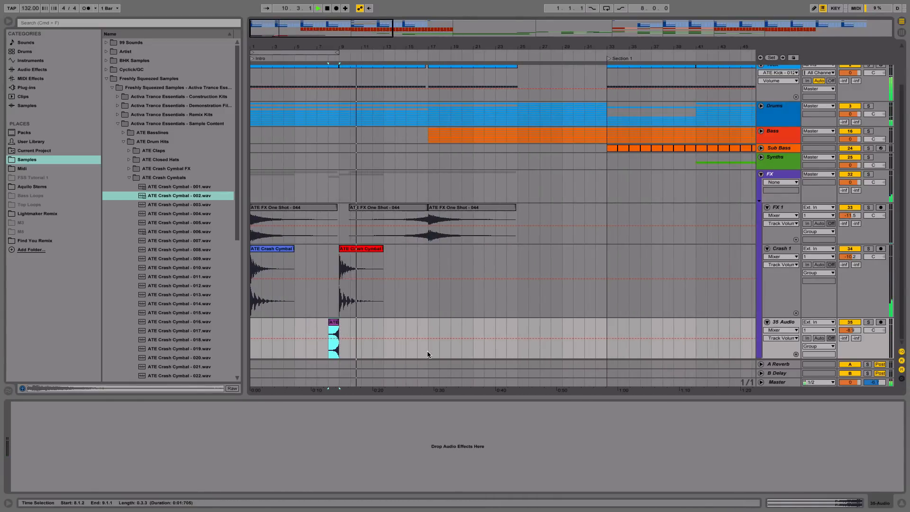
- Stop playback and delete the ATE FX One Shot - 044 clip that starts at bar 17 on FX 1
{"action": "key", "text": "space"}
{"action": "left_click", "coordinate": [448, 207]}
{"action": "key", "text": "Delete"}
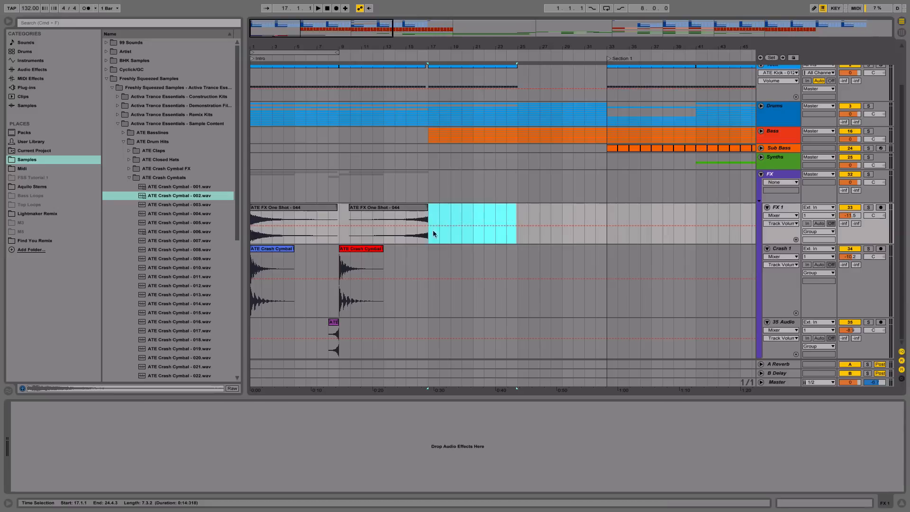
- Recolour all clips on FX 1, Crash 1 and 35 Audio between bars 1 and 17 purple
{"action": "left_click_drag", "start_coordinate": [423, 339], "coordinate": [252, 235]}
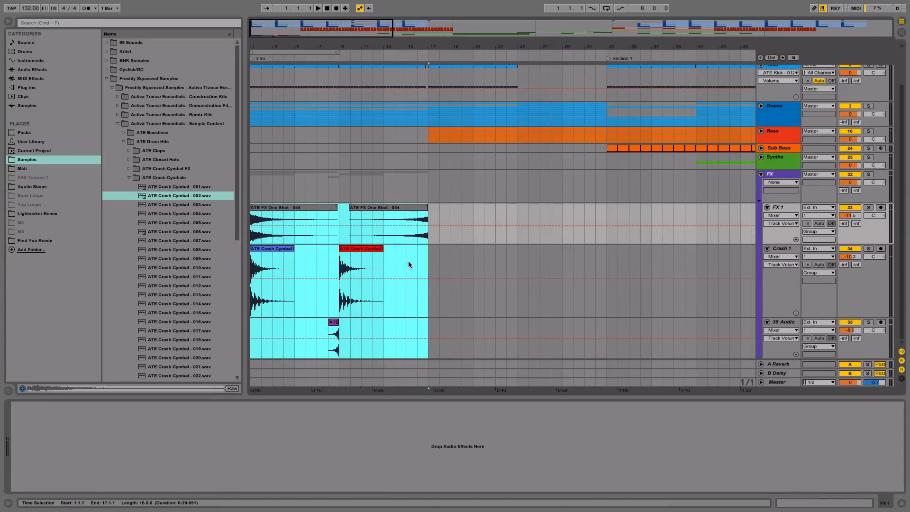
{"action": "right_click", "coordinate": [375, 250]}
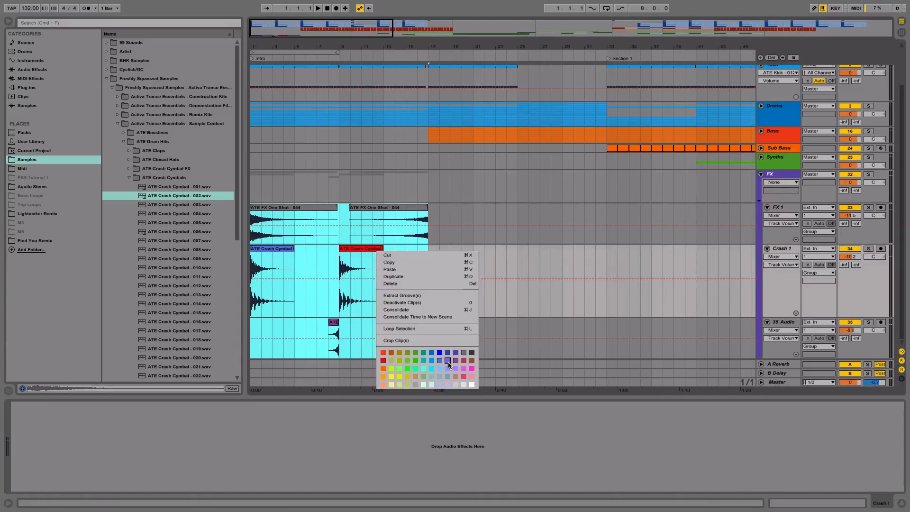
{"action": "left_click", "coordinate": [448, 362]}
- Rename the 35 Audio track as Rev Crash
{"action": "left_click", "coordinate": [707, 342]}
{"action": "left_click", "coordinate": [779, 323]}
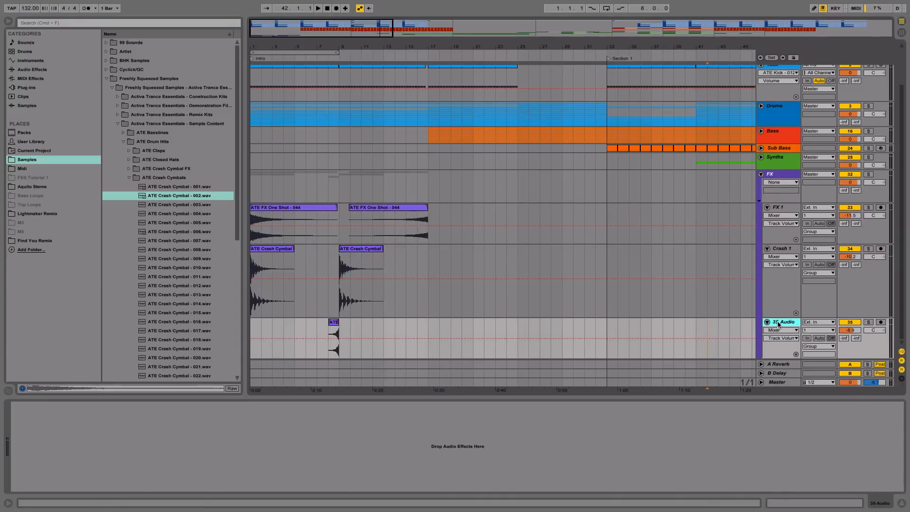
{"action": "double_click", "coordinate": [778, 323]}
{"action": "type", "text": "Rev Crash"}
{"action": "key", "text": "Return"}
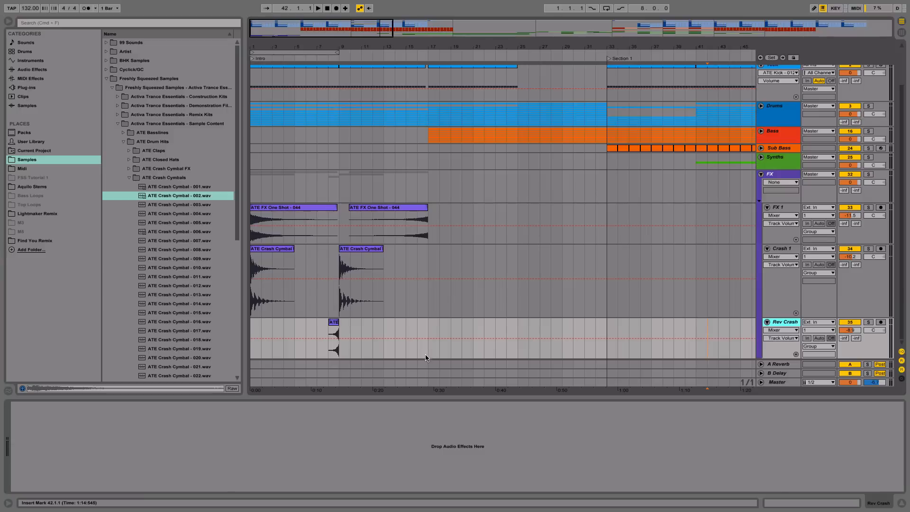
- Duplicate the clips in bars 1 to 17 on FX 1, Crash 1 and Rev Crash to fill bars 17 to 33
{"action": "left_click_drag", "start_coordinate": [425, 358], "coordinate": [251, 208]}
{"action": "key", "text": "ctrl+d"}
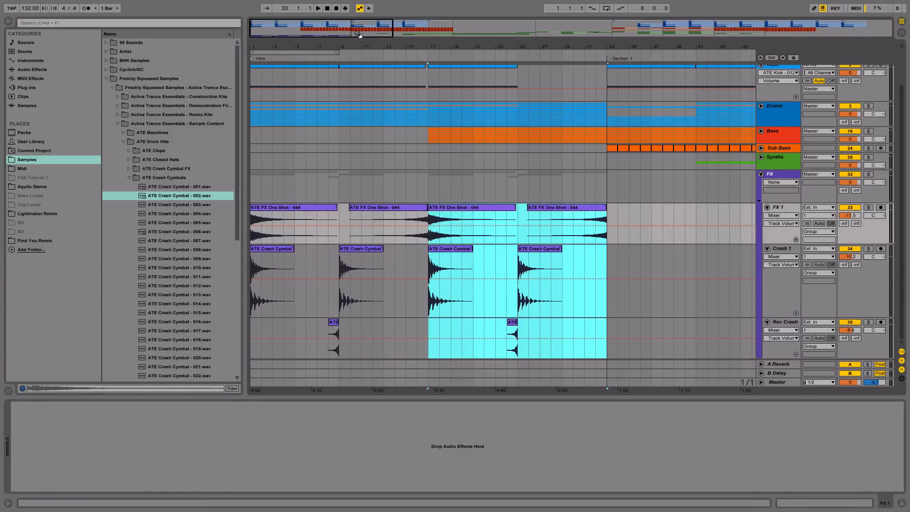
{"action": "left_click_drag", "start_coordinate": [359, 35], "coordinate": [373, 51]}
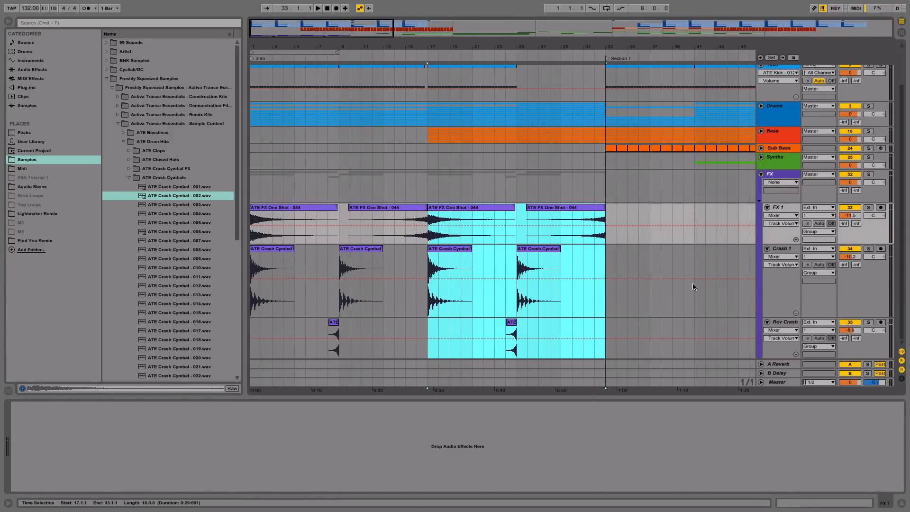
- Set the track colour of FX 1, Crash 1 and Rev Crash to purple
{"action": "left_click", "coordinate": [777, 209]}
{"action": "left_click", "coordinate": [790, 323]}
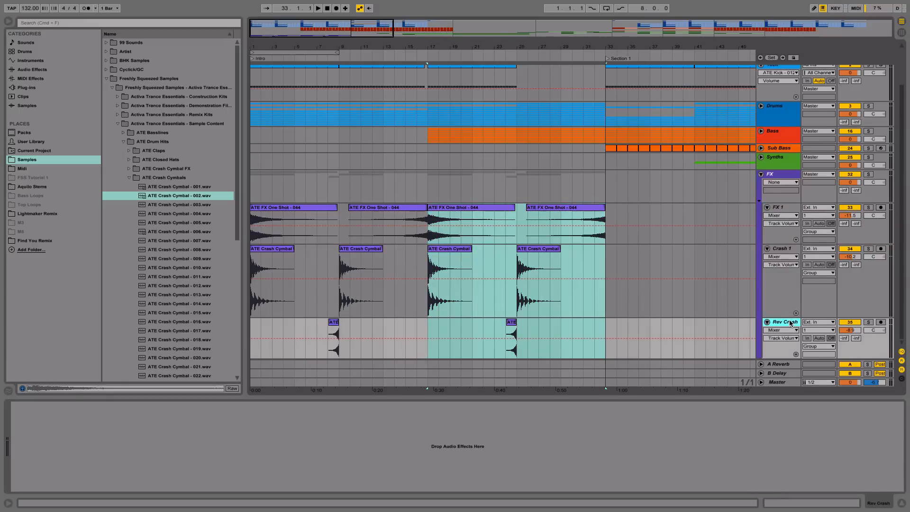
{"action": "right_click", "coordinate": [790, 322]}
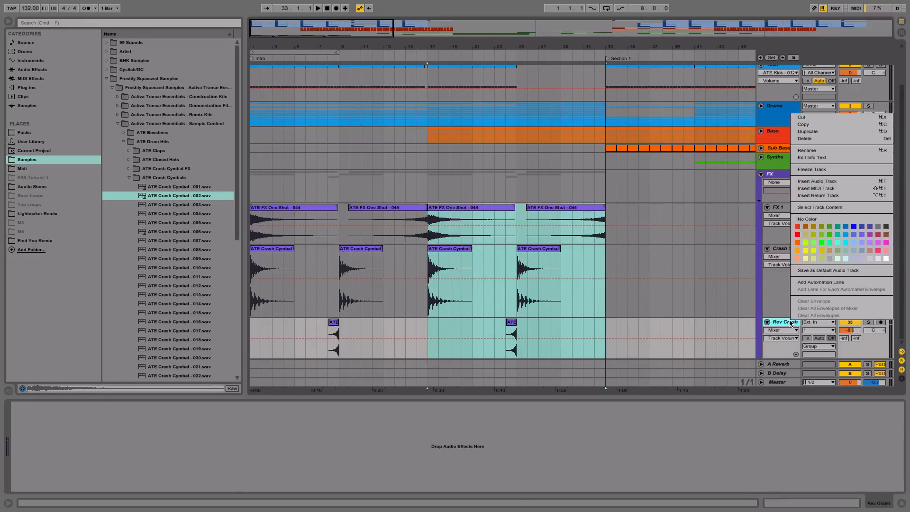
{"action": "left_click", "coordinate": [781, 208]}
{"action": "right_click", "coordinate": [780, 208]}
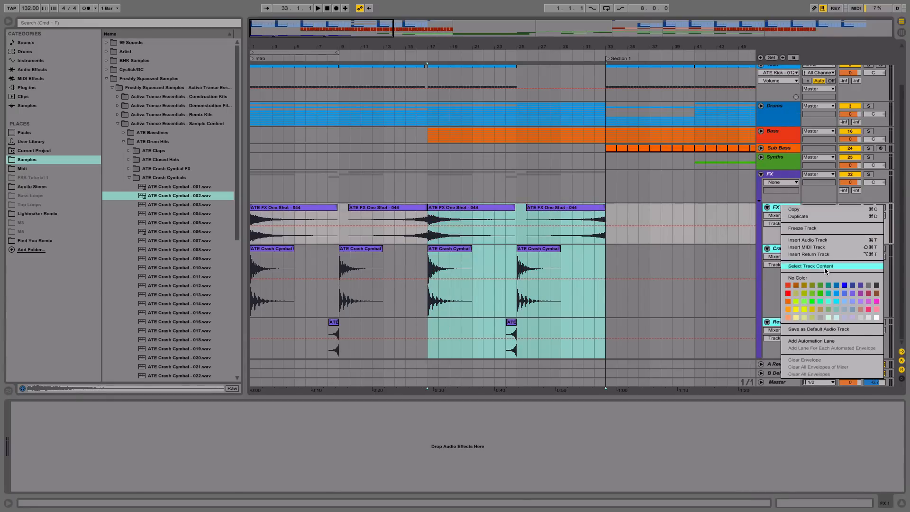
{"action": "left_click", "coordinate": [851, 294]}
- Duplicate the bars 1 to 33 clips on the three FX tracks twice, filling the arrangement up to bar 97
{"action": "left_click_drag", "start_coordinate": [393, 32], "coordinate": [756, 111]}
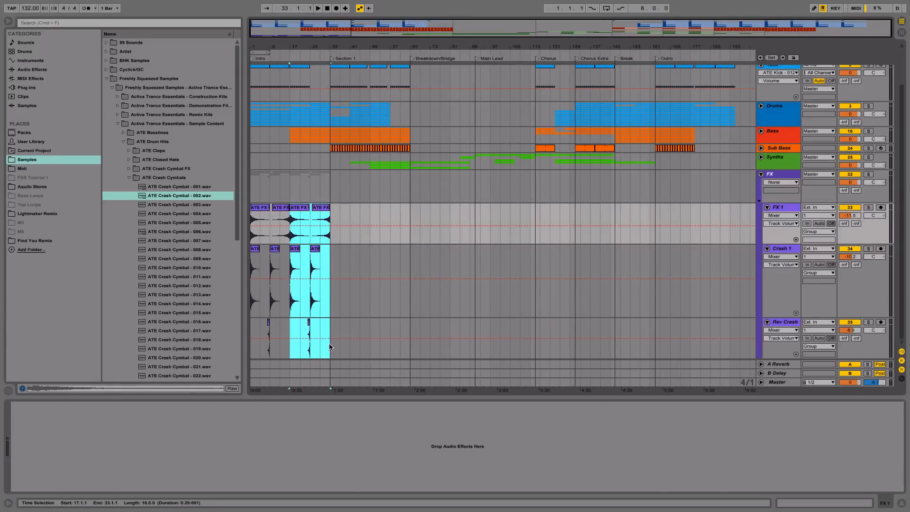
{"action": "left_click_drag", "start_coordinate": [331, 349], "coordinate": [252, 210]}
{"action": "key", "text": "super+d"}
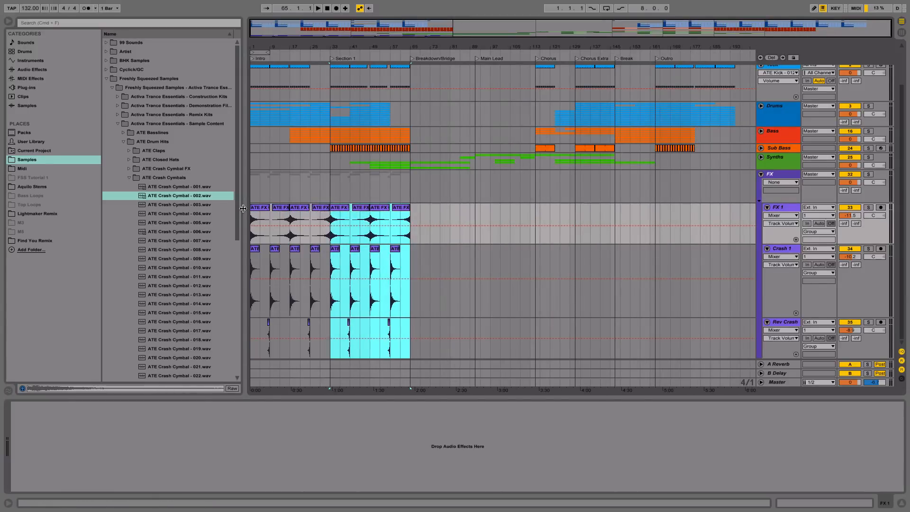
{"action": "key", "text": "super+d"}
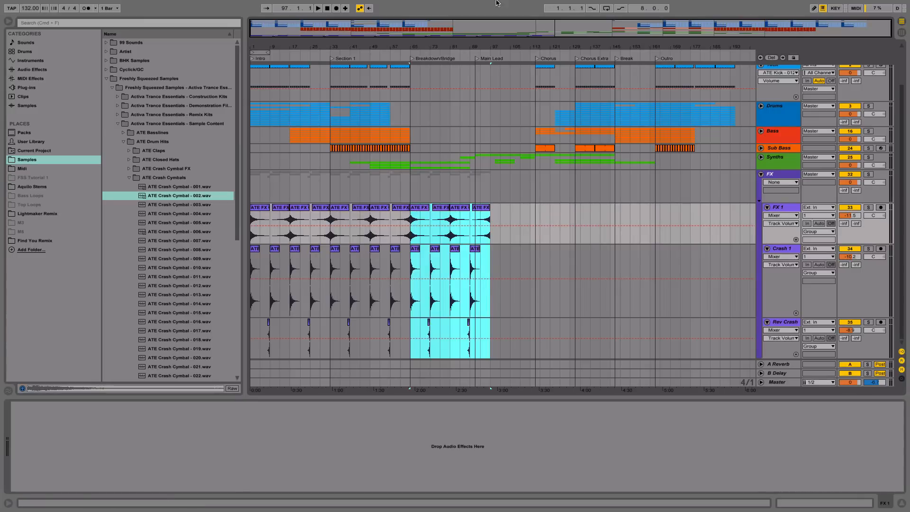
- Delete the crash at bar 89, the following FX one-shot and the reversed crash leading into bar 89, playing the passage into Main Lead
{"action": "left_click_drag", "start_coordinate": [484, 48], "coordinate": [578, 92]}
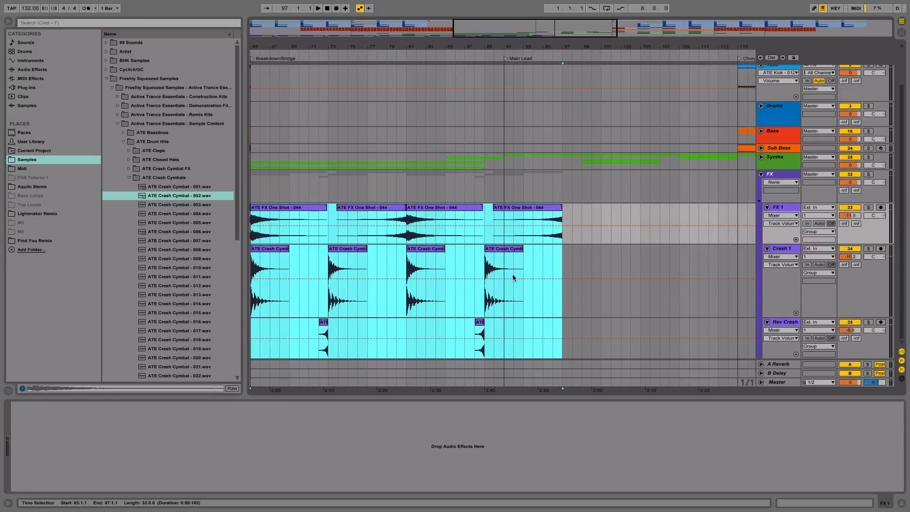
{"action": "left_click", "coordinate": [506, 250]}
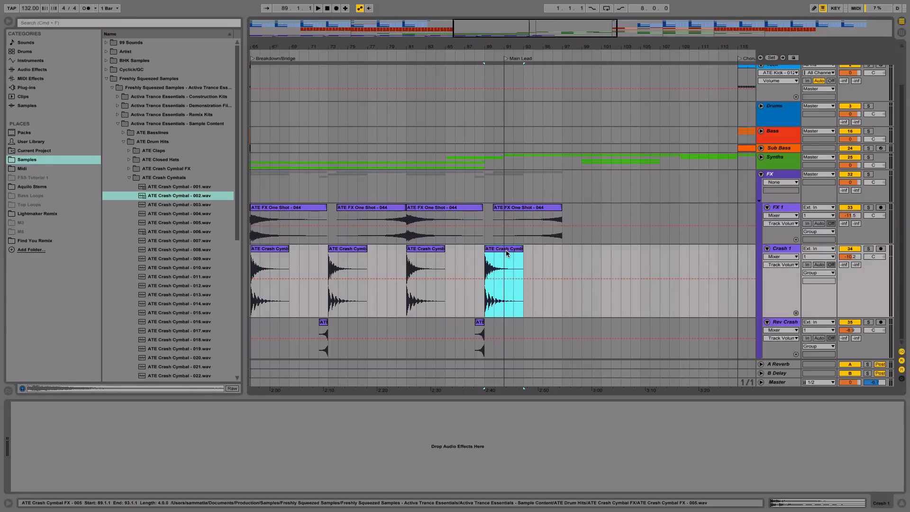
{"action": "key", "text": "Delete"}
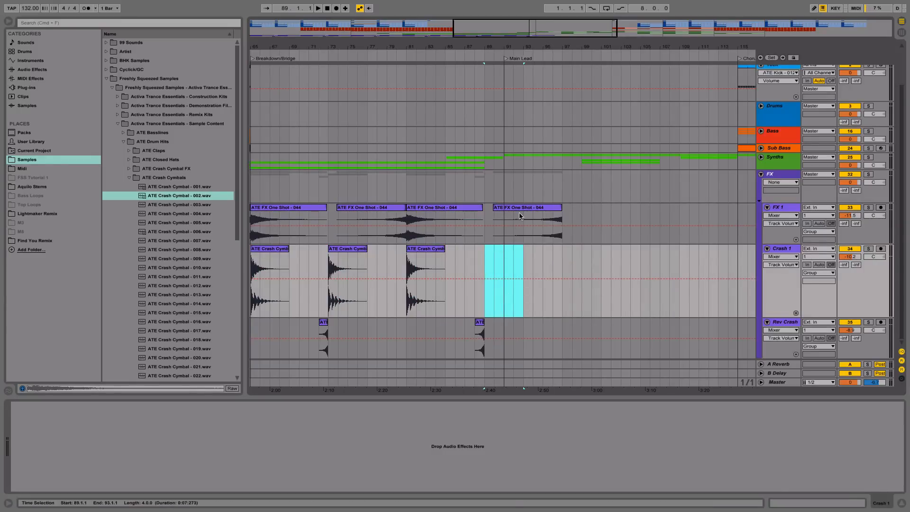
{"action": "left_click", "coordinate": [521, 208]}
{"action": "key", "text": "Delete"}
{"action": "left_click", "coordinate": [471, 58]}
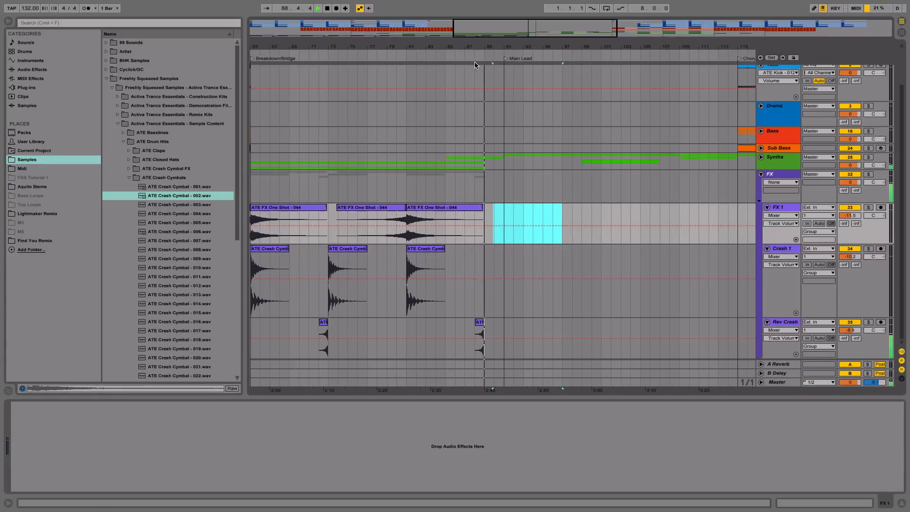
{"action": "left_click", "coordinate": [481, 326]}
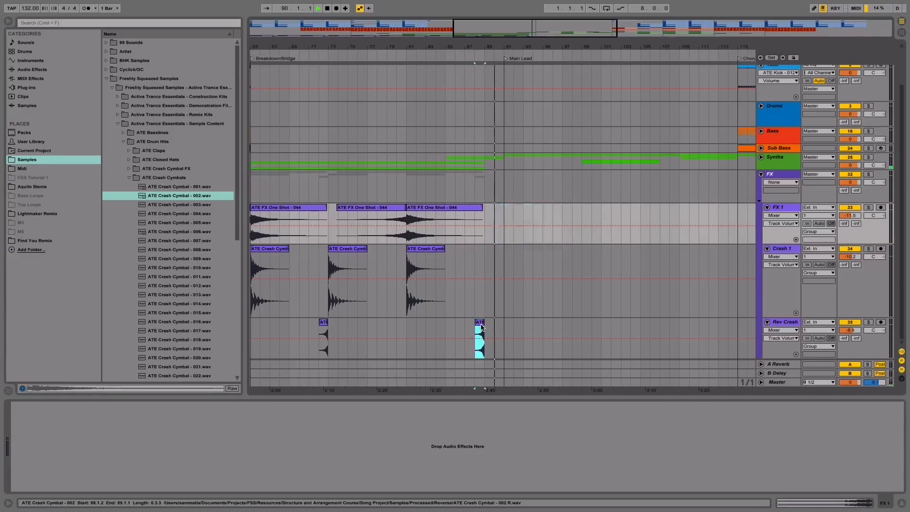
{"action": "key", "text": "Delete"}
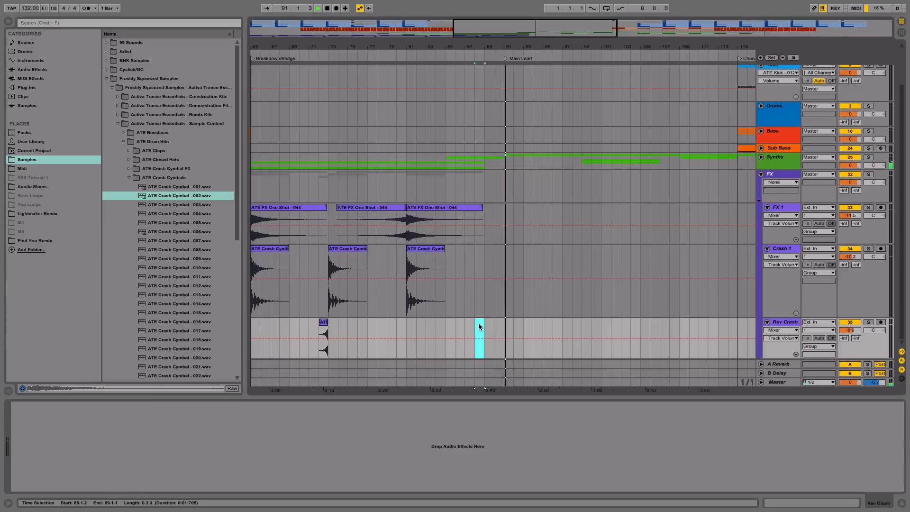
{"action": "key", "text": "space"}
- Try copying the bar 81 FX one-shot and crash clips to bar 91 at the Main Lead
{"action": "left_click", "coordinate": [451, 208]}
{"action": "left_click", "coordinate": [506, 220]}
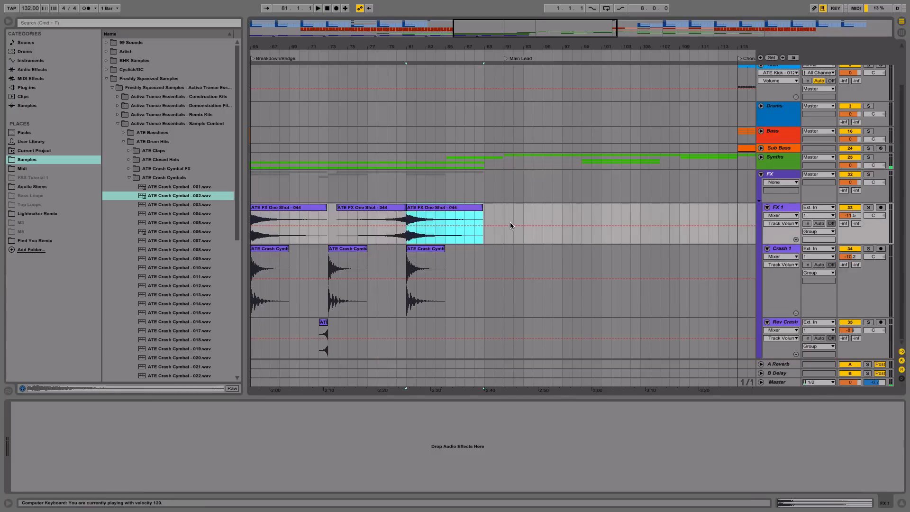
{"action": "left_click_drag", "start_coordinate": [504, 221], "coordinate": [579, 222]}
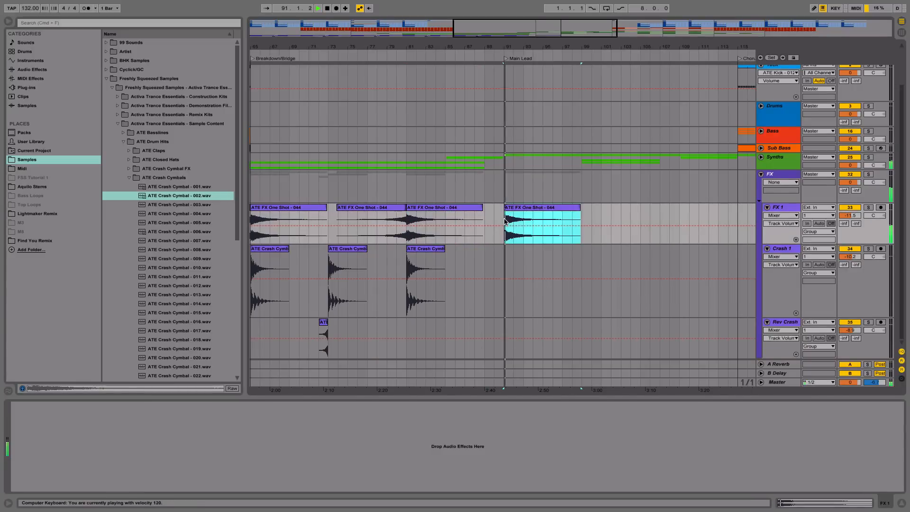
{"action": "left_click", "coordinate": [441, 251]}
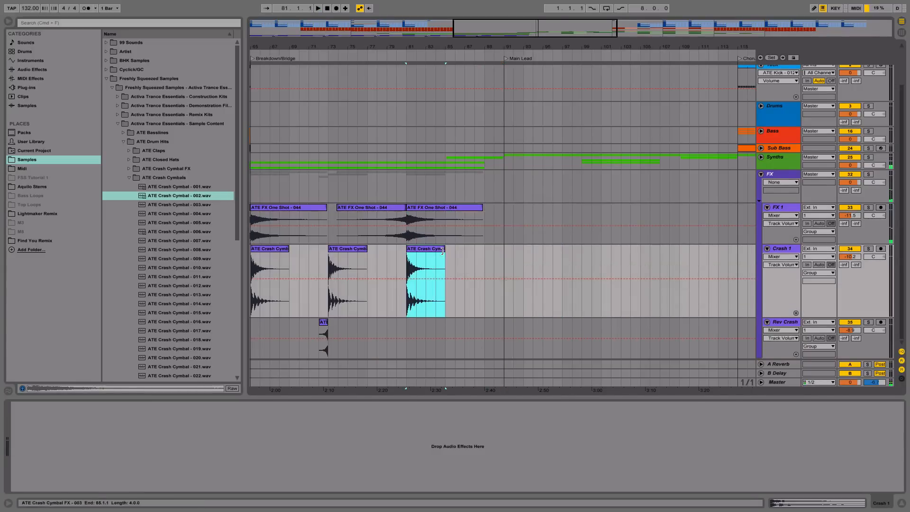
{"action": "left_click", "coordinate": [505, 284]}
{"action": "key", "text": "ctrl+v"}
{"action": "key", "text": "space"}
{"action": "key", "text": "Delete"}
{"action": "key", "text": "space"}
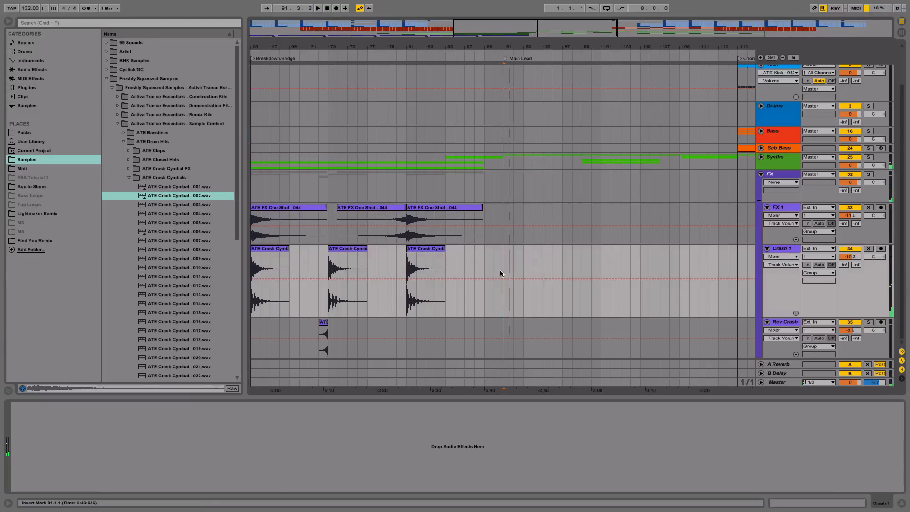
- Copy the bars 65 to 81 clips on FX 1, Crash 1 and Rev Crash to bar 99 and bar 115
{"action": "left_click_drag", "start_coordinate": [515, 49], "coordinate": [454, 34]}
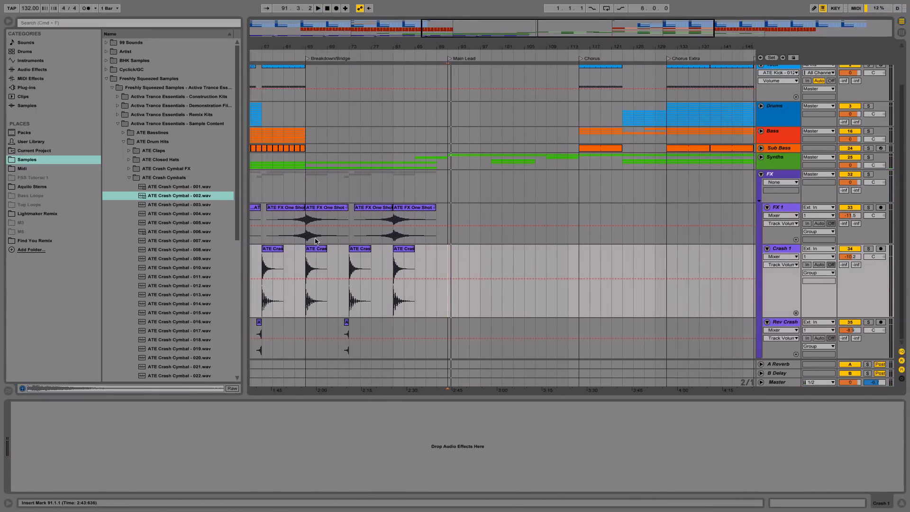
{"action": "left_click_drag", "start_coordinate": [307, 213], "coordinate": [392, 339]}
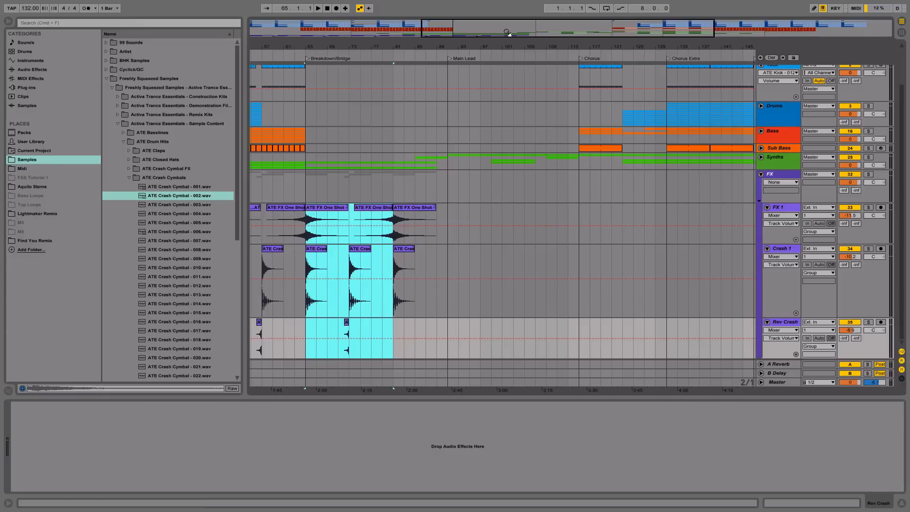
{"action": "key", "text": "ctrl+c"}
{"action": "left_click", "coordinate": [492, 234]}
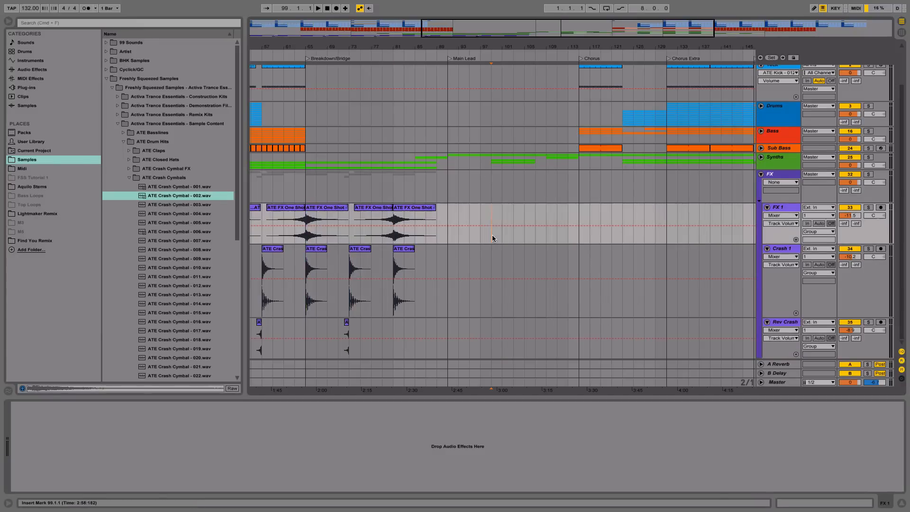
{"action": "key", "text": "ctrl+v"}
{"action": "left_click", "coordinate": [578, 235]}
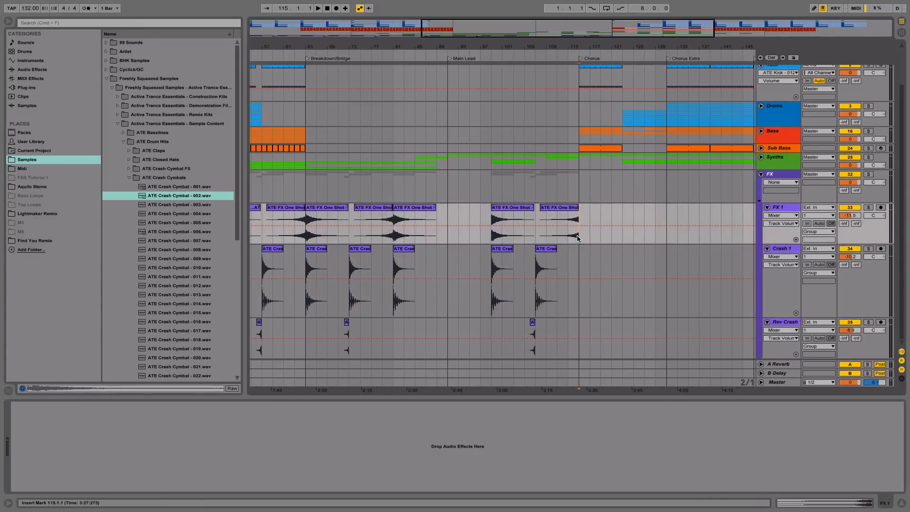
{"action": "key", "text": "ctrl+v"}
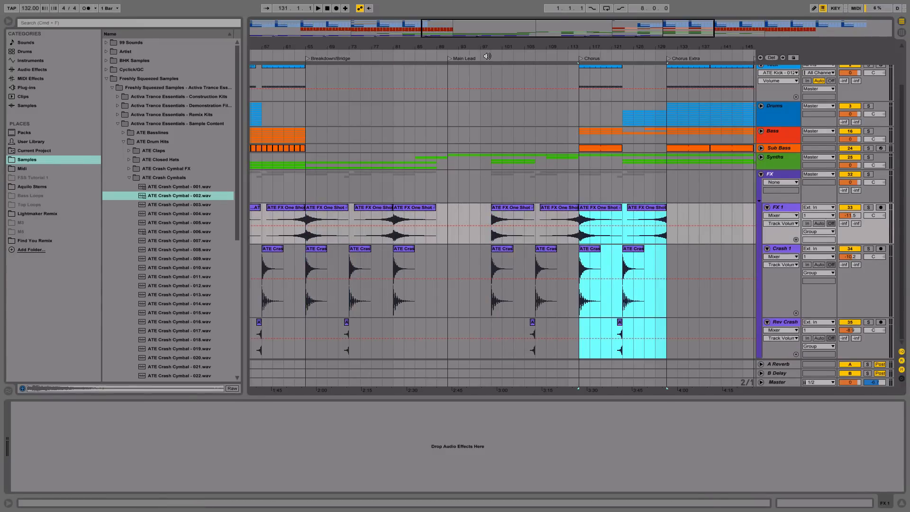
- Copy the reversed crash on Rev Crash so it ends at bar 99, and play the transition into the Chorus
{"action": "left_click", "coordinate": [486, 55]}
{"action": "left_click", "coordinate": [346, 336]}
{"action": "left_click", "coordinate": [345, 350]}
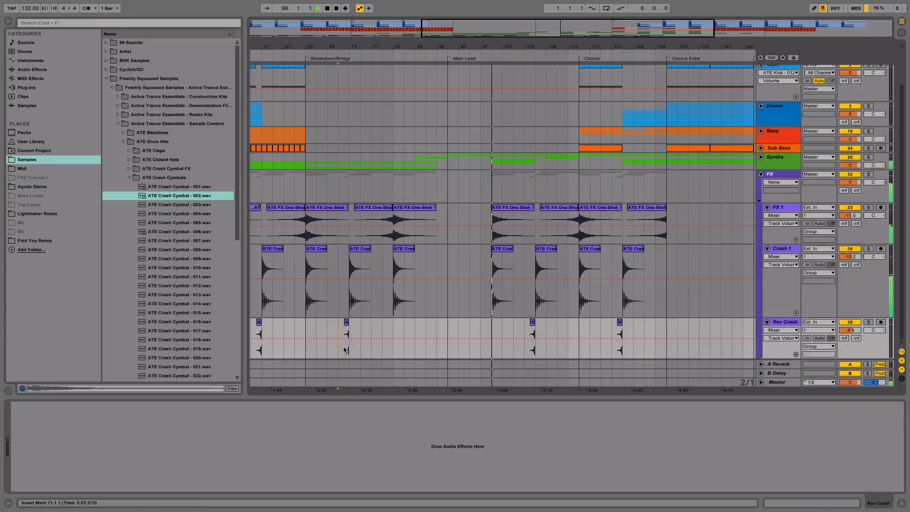
{"action": "left_click_drag", "start_coordinate": [344, 347], "coordinate": [350, 347]}
{"action": "key", "text": "super+c"}
{"action": "left_click", "coordinate": [483, 344]}
{"action": "key", "text": "super+v"}
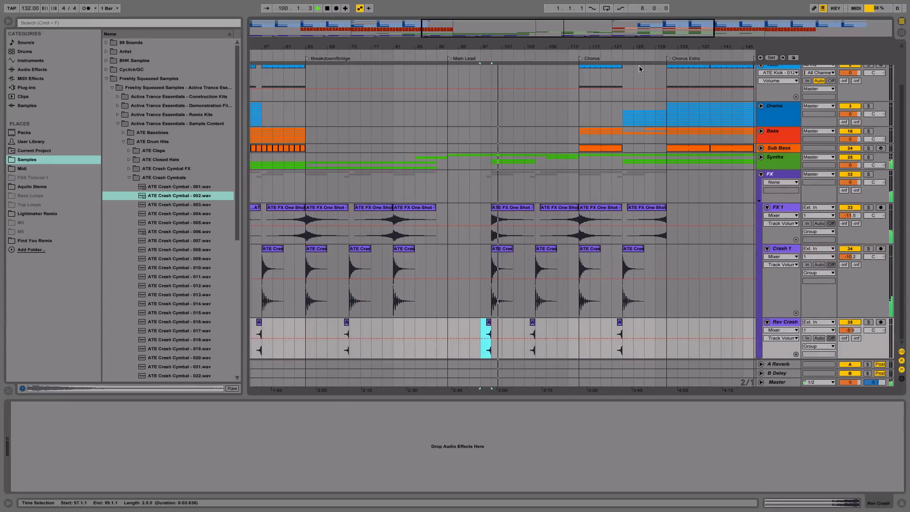
{"action": "key", "text": "space"}
{"action": "left_click", "coordinate": [573, 56]}
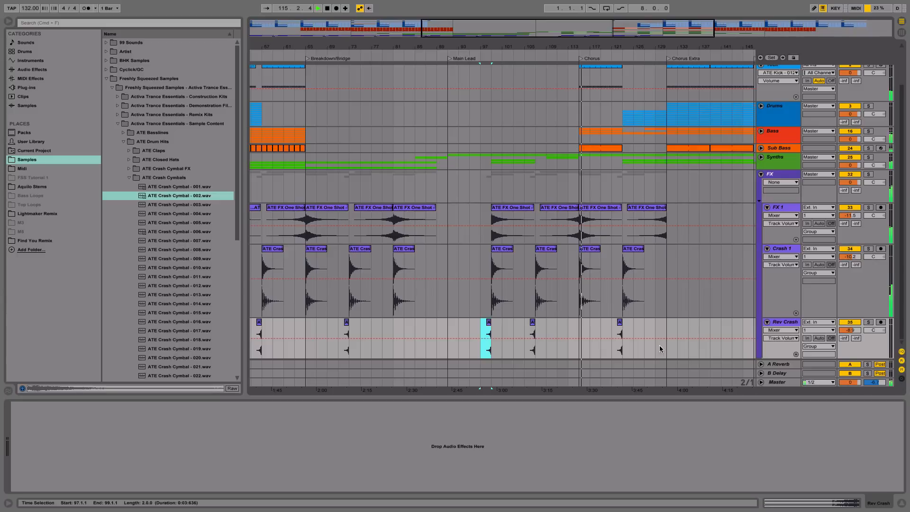
- Duplicate the bars 115 to 131 clips on the three FX tracks four times, continuing through the Outro to bar 195
{"action": "key", "text": "minus"}
{"action": "key", "text": "minus"}
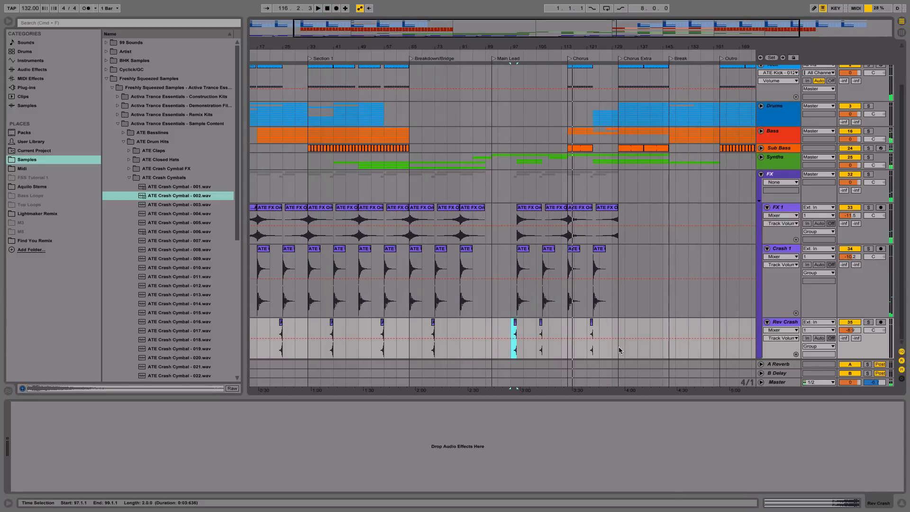
{"action": "left_click_drag", "start_coordinate": [618, 351], "coordinate": [567, 238]}
{"action": "key", "text": "super+d"}
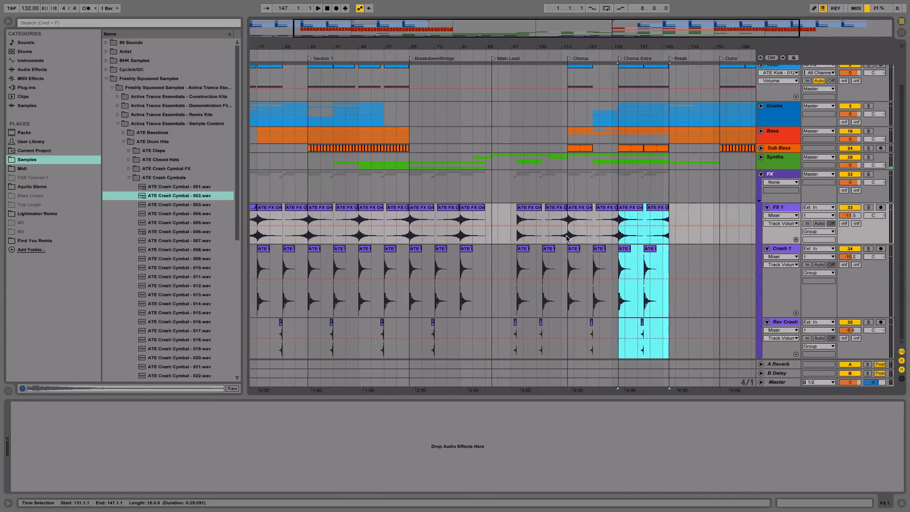
{"action": "key", "text": "super+d"}
{"action": "left_click_drag", "start_coordinate": [652, 46], "coordinate": [571, 44]}
{"action": "key", "text": "super+d"}
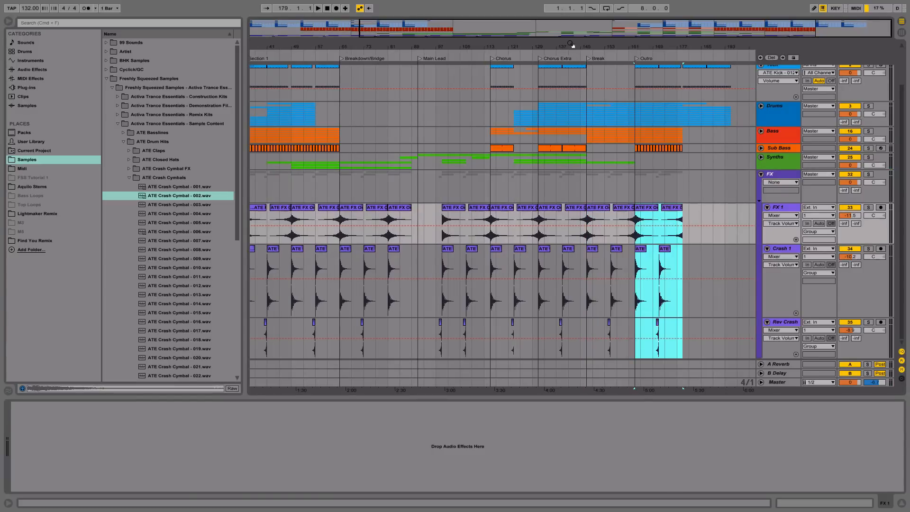
{"action": "key", "text": "super+d"}
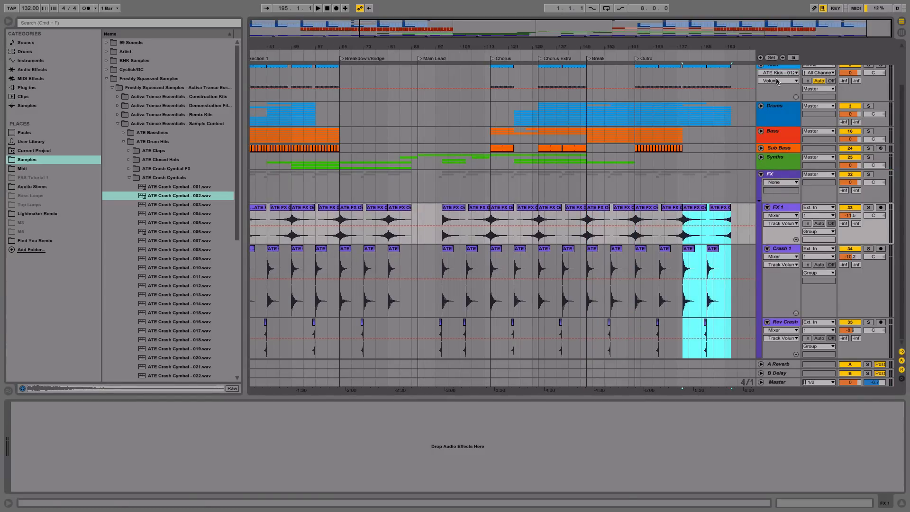
- Copy the bar 179 ATE FX One Shot - 044 clip on FX 1 to bar 195 and play the ending
{"action": "key", "text": "plus"}
{"action": "key", "text": "plus"}
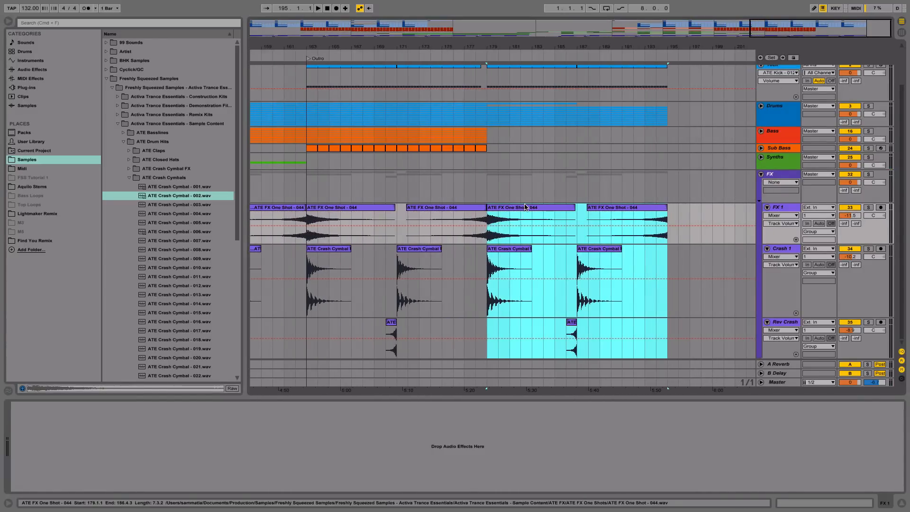
{"action": "left_click", "coordinate": [525, 207]}
{"action": "key", "text": "super+c"}
{"action": "left_click", "coordinate": [663, 234]}
{"action": "key", "text": "super+v"}
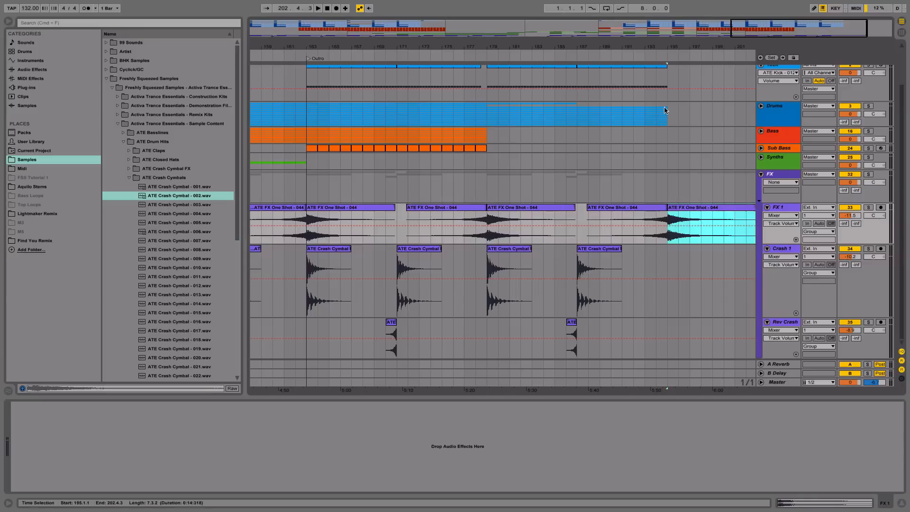
{"action": "left_click", "coordinate": [662, 56]}
{"action": "left_click_drag", "start_coordinate": [670, 48], "coordinate": [720, 41]}
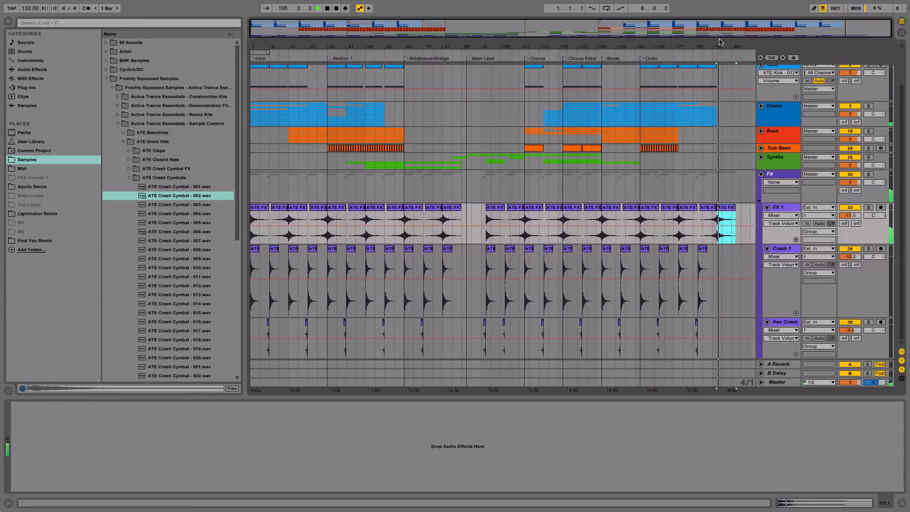
{"action": "key", "text": "space"}
- Fold the FX 1, Crash 1 and Rev Crash tracks
{"action": "left_click", "coordinate": [767, 207]}
{"action": "left_click", "coordinate": [766, 217]}
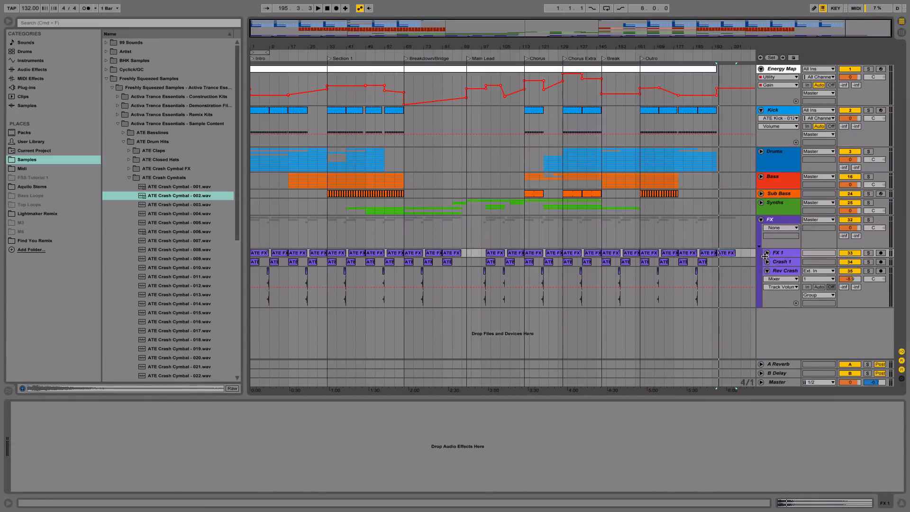
{"action": "left_click", "coordinate": [766, 271]}
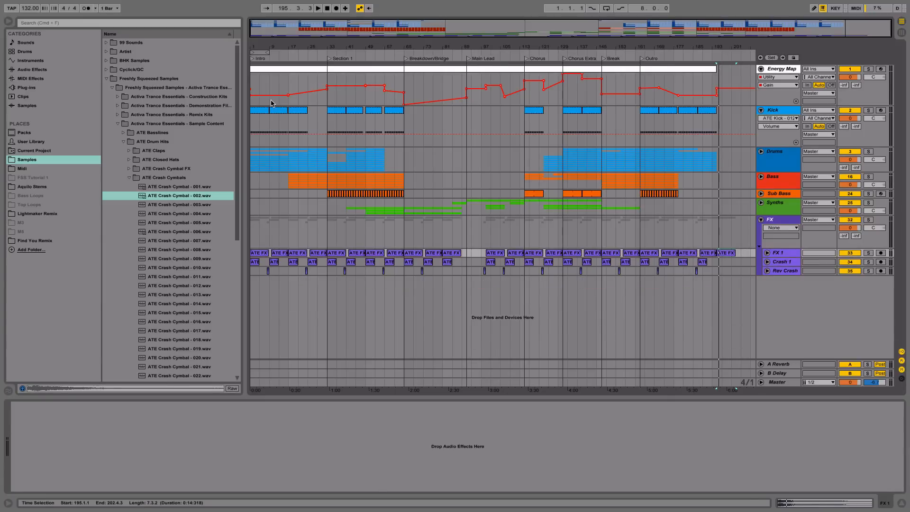
- Audition the one-shot samples in the ATE Snares folder, including ATE Snare - 004 through 008
{"action": "left_click", "coordinate": [128, 178]}
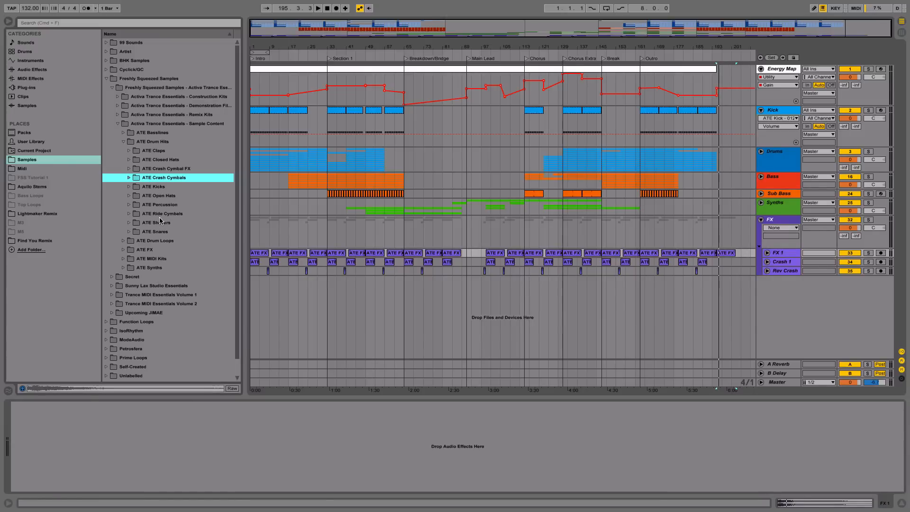
{"action": "left_click", "coordinate": [128, 231]}
{"action": "left_click", "coordinate": [154, 251]}
{"action": "left_click", "coordinate": [157, 269]}
{"action": "left_click", "coordinate": [158, 294]}
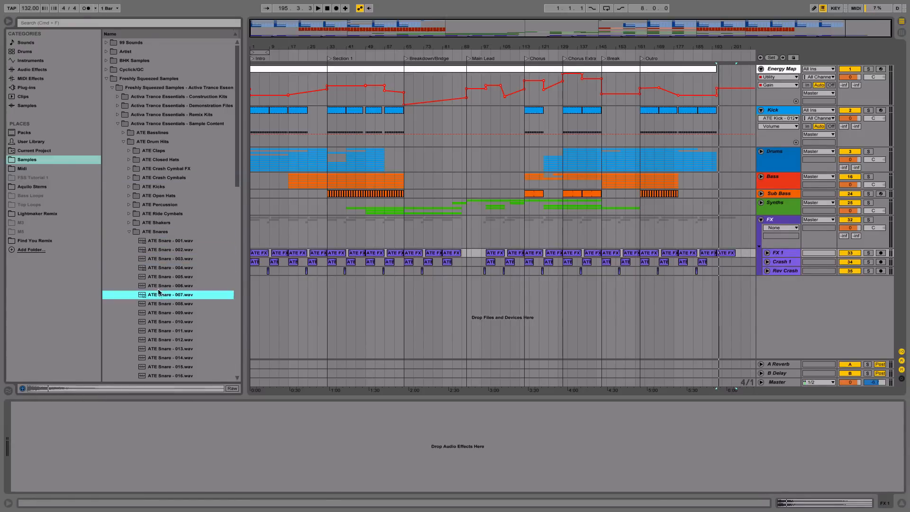
{"action": "left_click", "coordinate": [163, 277]}
{"action": "left_click", "coordinate": [164, 294]}
{"action": "left_click", "coordinate": [164, 303]}
{"action": "left_click", "coordinate": [165, 296]}
{"action": "left_click", "coordinate": [204, 285]}
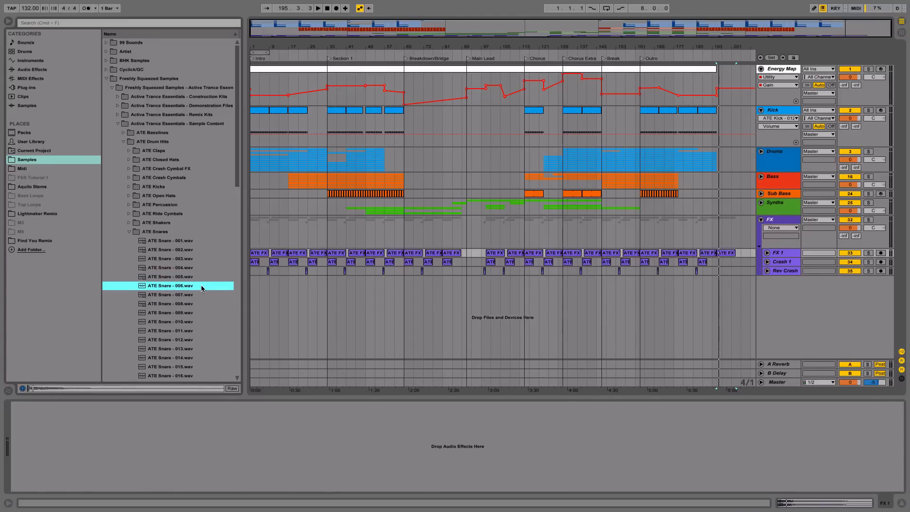
{"action": "left_click", "coordinate": [201, 278]}
{"action": "left_click", "coordinate": [196, 270]}
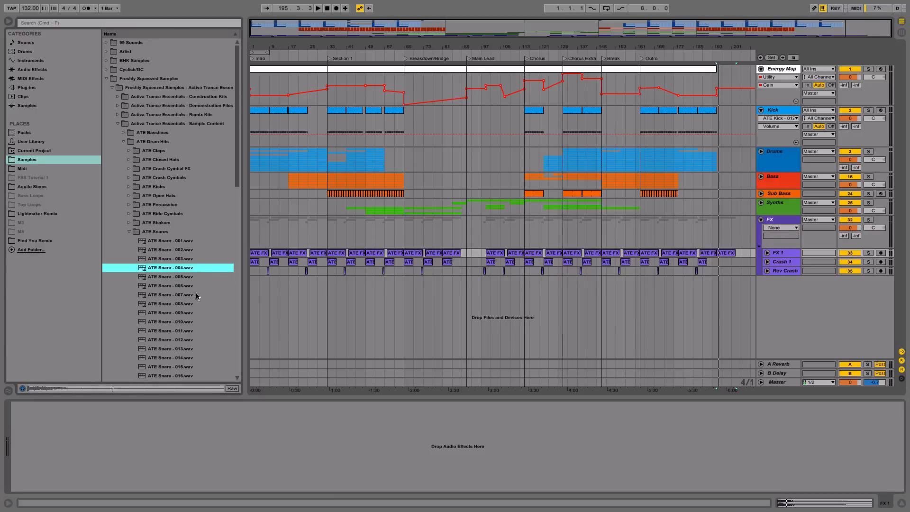
- Add a Sampler on a new MIDI track below Rev Crash and create an empty MIDI clip from bar 25 to bar 32
{"action": "left_click", "coordinate": [21, 60]}
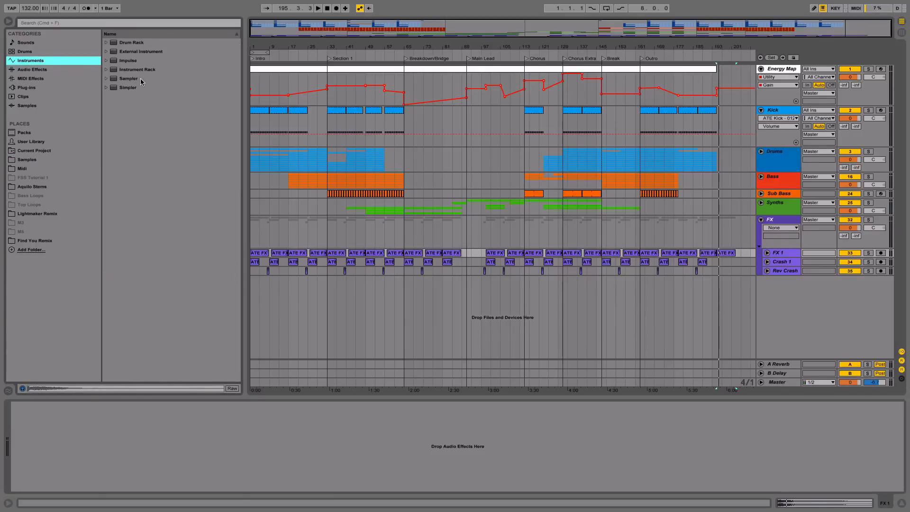
{"action": "left_click_drag", "start_coordinate": [140, 80], "coordinate": [773, 287]}
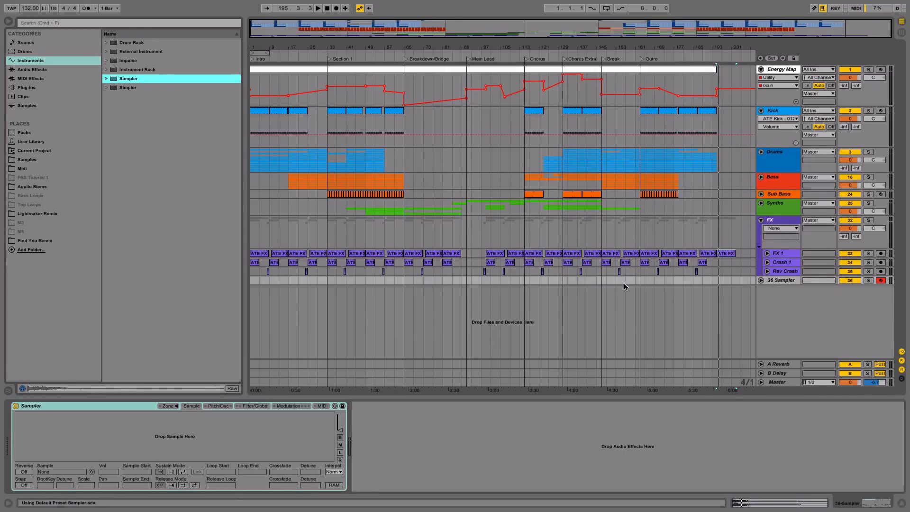
{"action": "left_click_drag", "start_coordinate": [319, 47], "coordinate": [340, 53]}
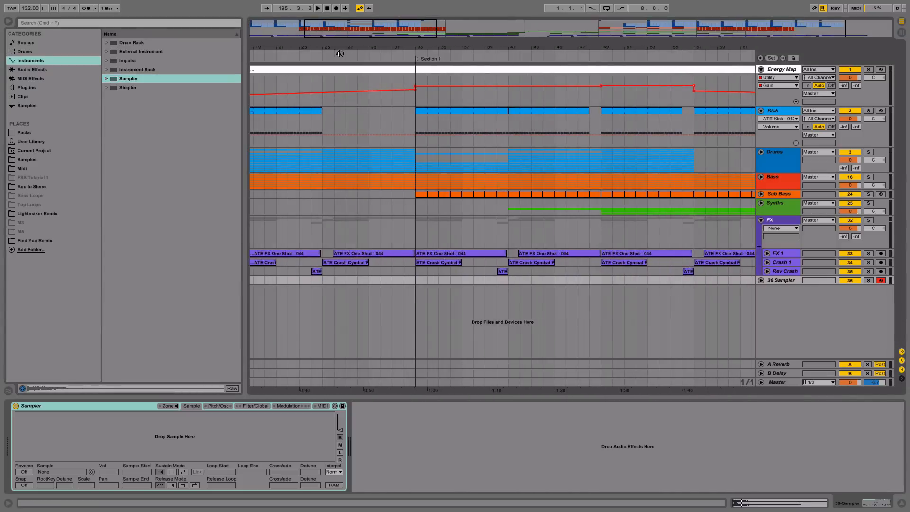
{"action": "left_click_drag", "start_coordinate": [324, 281], "coordinate": [408, 283]}
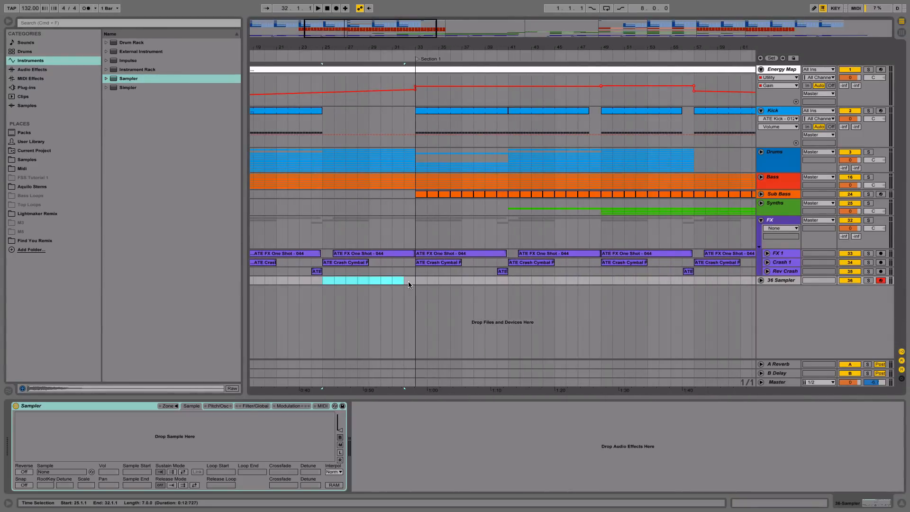
{"action": "key", "text": "super+shift+m"}
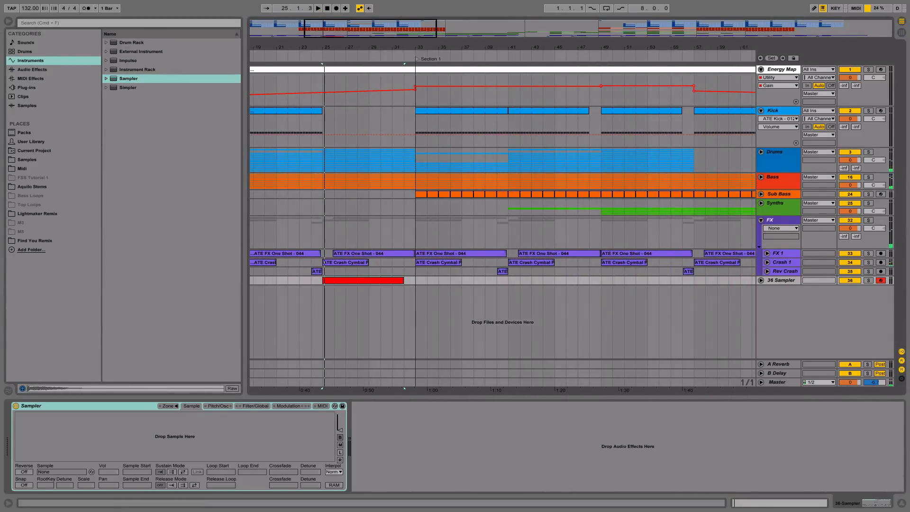
- Load ATE Snare - 004 into the new track's Sampler
{"action": "left_click", "coordinate": [760, 501]}
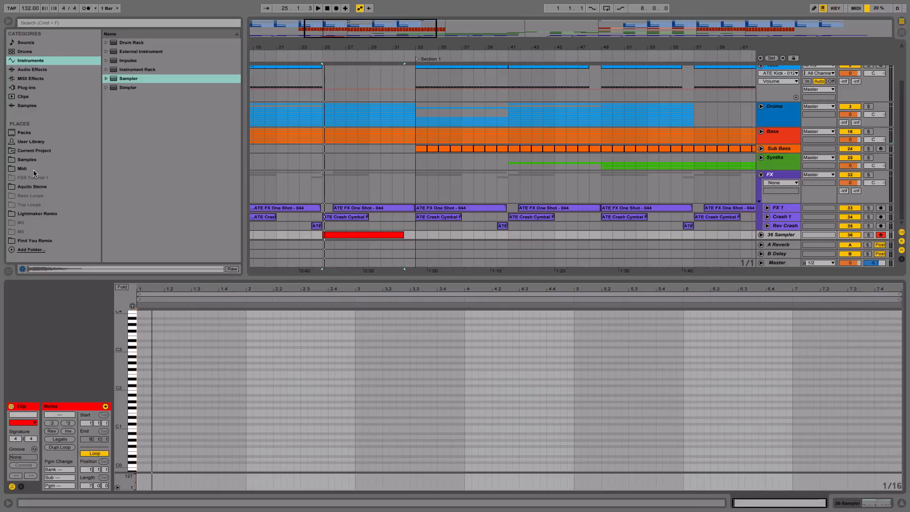
{"action": "left_click", "coordinate": [32, 161]}
{"action": "key", "text": "space"}
{"action": "left_click", "coordinate": [836, 500]}
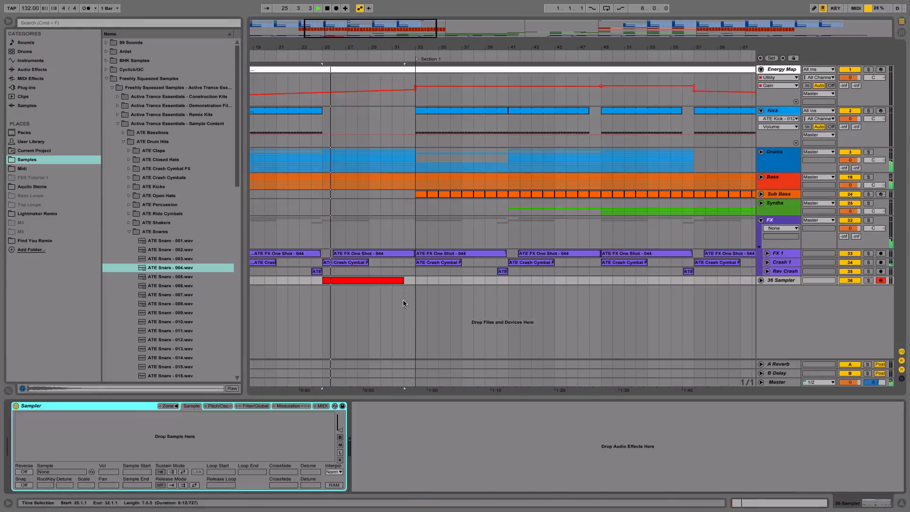
{"action": "key", "text": "space"}
{"action": "left_click_drag", "start_coordinate": [172, 268], "coordinate": [185, 446]}
- Open the snare track's MIDI clip and draw a C3 note at its very start
{"action": "key", "text": "space"}
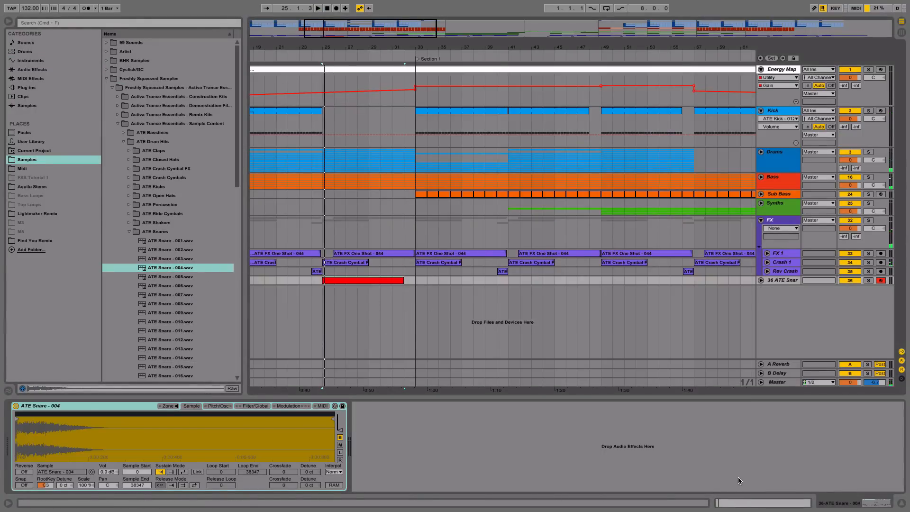
{"action": "left_click", "coordinate": [741, 502]}
{"action": "key", "text": "space"}
{"action": "double_click", "coordinate": [143, 351]}
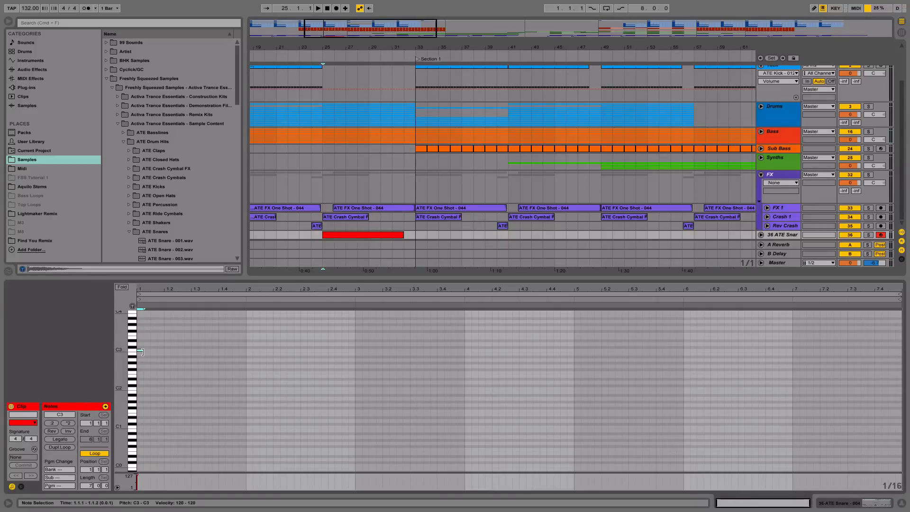
{"action": "key", "text": "ctrl+d"}
{"action": "left_click_drag", "start_coordinate": [162, 351], "coordinate": [281, 370]}
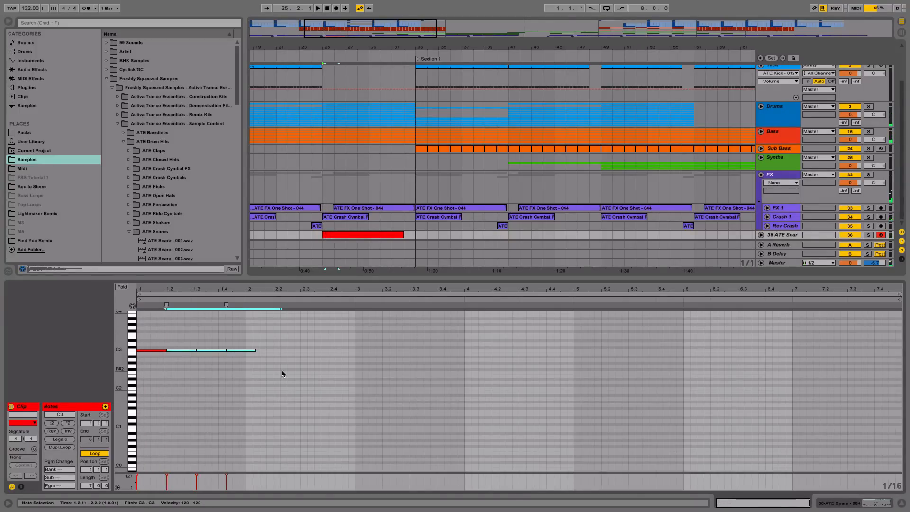
{"action": "key", "text": "Delete"}
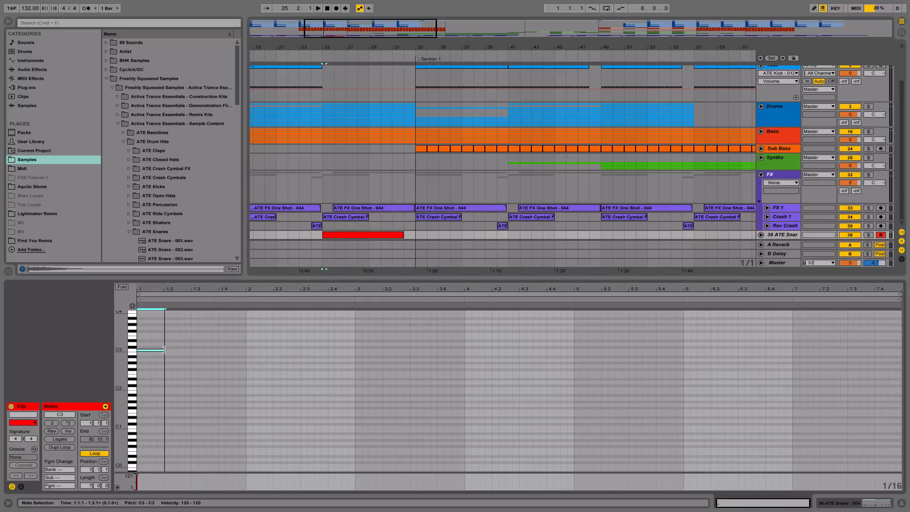
- Duplicate the quarter-note C3 snare hit across the clip's first four bars, up to bar 5
{"action": "key", "text": "ctrl+d"}
{"action": "key", "text": "ctrl+d"}
{"action": "key", "text": "ctrl+d"}
{"action": "key", "text": "space"}
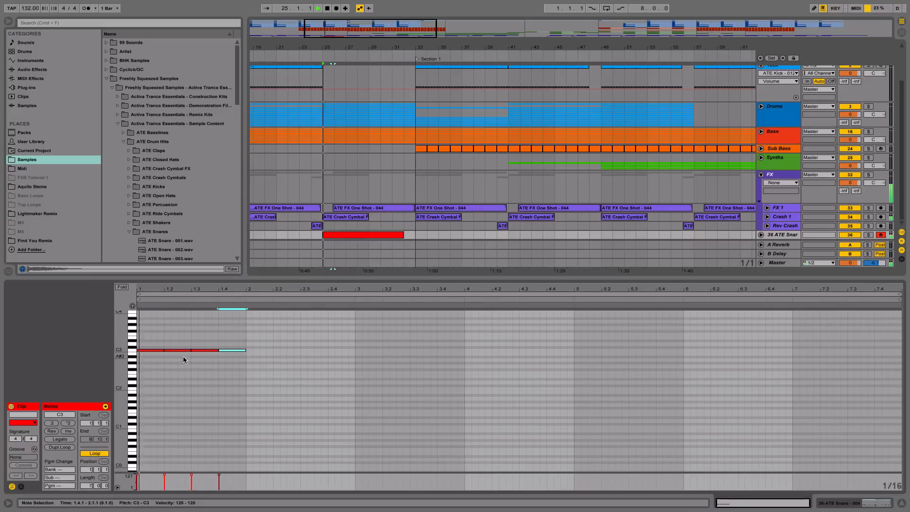
{"action": "key", "text": "ctrl+d"}
{"action": "key", "text": "ctrl+d"}
{"action": "key", "text": "ctrl+d"}
{"action": "key", "text": "ctrl+d"}
{"action": "key", "text": "ctrl+d"}
{"action": "key", "text": "ctrl+d"}
{"action": "key", "text": "ctrl+d"}
{"action": "key", "text": "ctrl+d"}
{"action": "key", "text": "ctrl+d"}
{"action": "key", "text": "ctrl+d"}
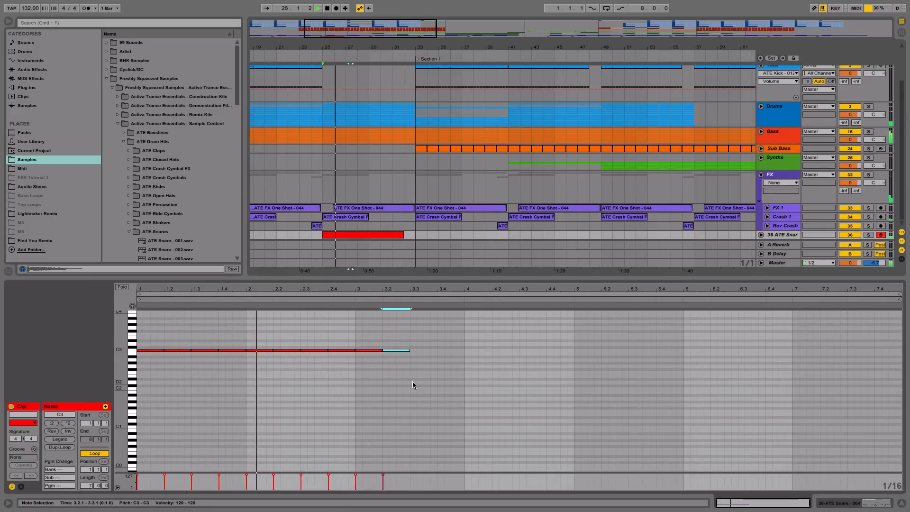
{"action": "key", "text": "ctrl+d"}
{"action": "key", "text": "ctrl+d"}
{"action": "key", "text": "ctrl+d"}
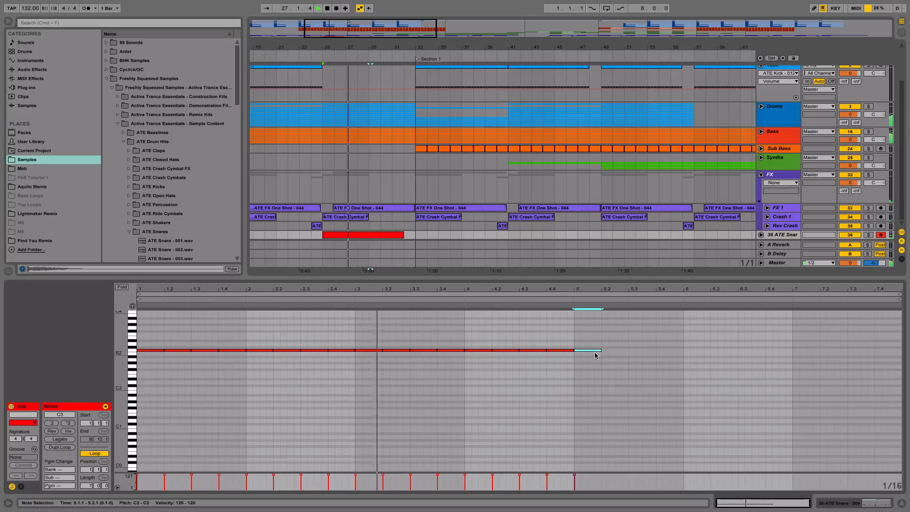
- Continue the snare roll with eighth-note C3 hits through bars 5 and 6 of the clip
{"action": "key", "text": "ctrl+d"}
{"action": "key", "text": "ctrl+d"}
{"action": "key", "text": "ctrl+d"}
{"action": "key", "text": "ctrl+d"}
{"action": "key", "text": "ctrl+d"}
{"action": "key", "text": "ctrl+d"}
{"action": "key", "text": "ctrl+d"}
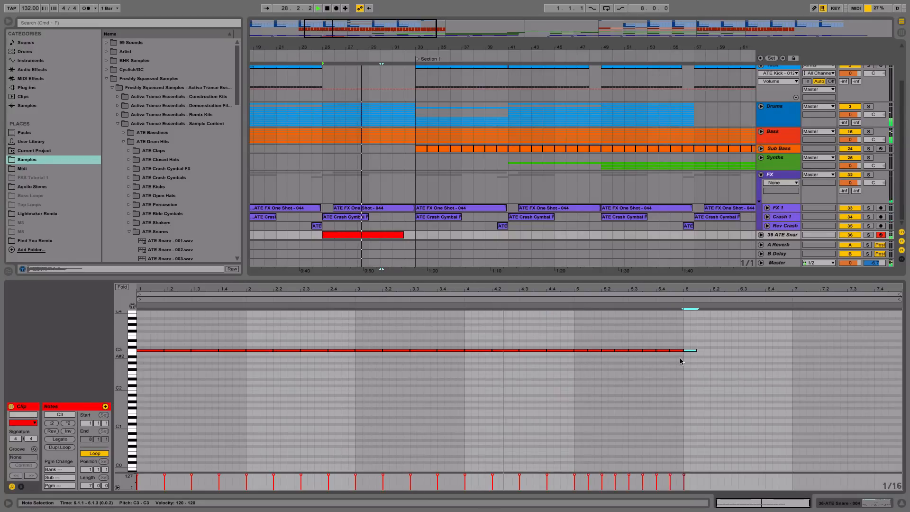
{"action": "key", "text": "ctrl+d"}
{"action": "key", "text": "ctrl+d"}
{"action": "key", "text": "ctrl+d"}
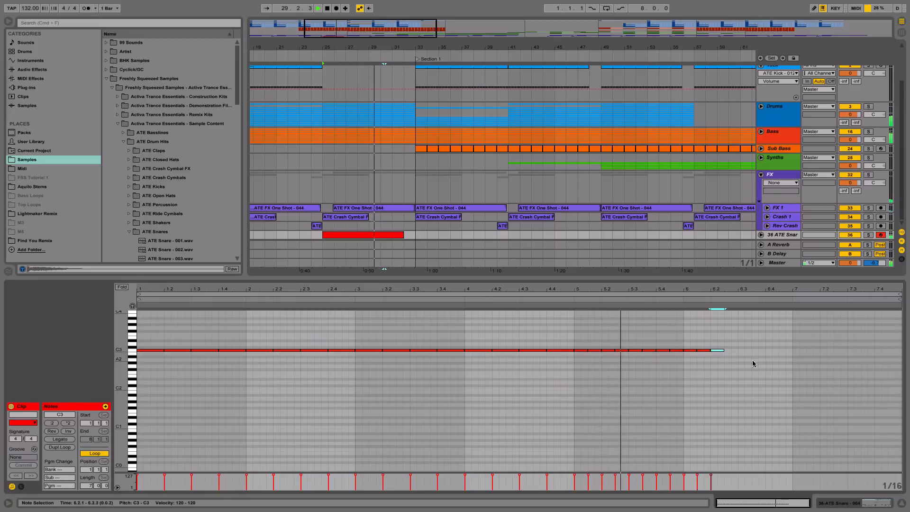
{"action": "key", "text": "ctrl+d"}
{"action": "key", "text": "ctrl+d"}
{"action": "key", "text": "ctrl+d"}
{"action": "key", "text": "ctrl+d"}
{"action": "key", "text": "ctrl+d"}
{"action": "key", "text": "ctrl+d"}
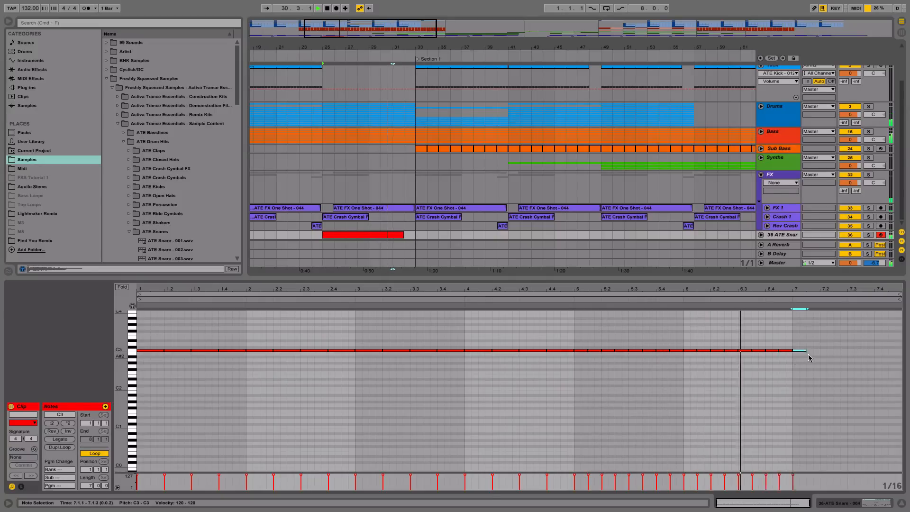
- Finish the snare roll with sixteenth-note C3 hits through bar 7 of the clip
{"action": "key", "text": "ctrl+d"}
{"action": "key", "text": "ctrl+d"}
{"action": "key", "text": "ctrl+d"}
{"action": "key", "text": "ctrl+d"}
{"action": "key", "text": "ctrl+d"}
{"action": "key", "text": "ctrl+d"}
{"action": "key", "text": "ctrl+d"}
{"action": "key", "text": "ctrl+d"}
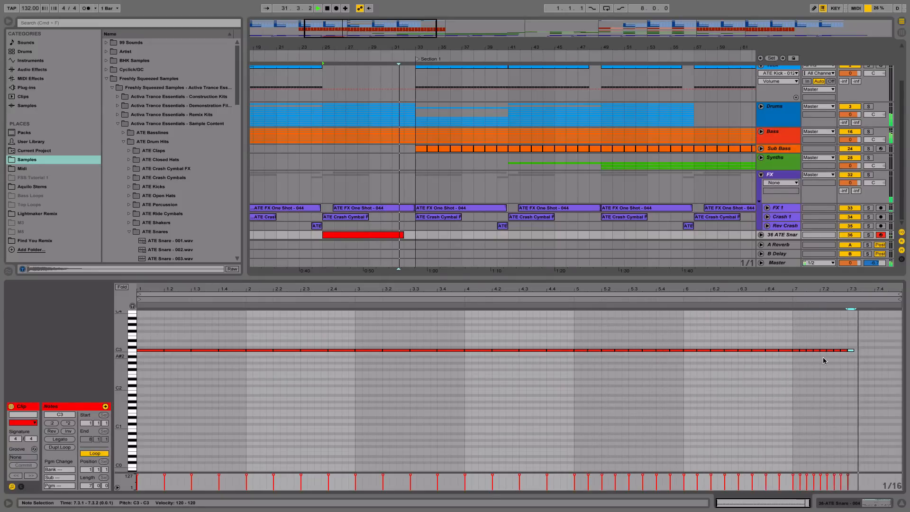
{"action": "key", "text": "ctrl+d"}
{"action": "key", "text": "ctrl+d"}
{"action": "key", "text": "ctrl+d"}
{"action": "key", "text": "ctrl+d"}
{"action": "key", "text": "ctrl+d"}
{"action": "key", "text": "ctrl+d"}
{"action": "key", "text": "ctrl+d"}
- Duplicate the snare Sampler track with its MIDI clip
{"action": "key", "text": "shift+Tab"}
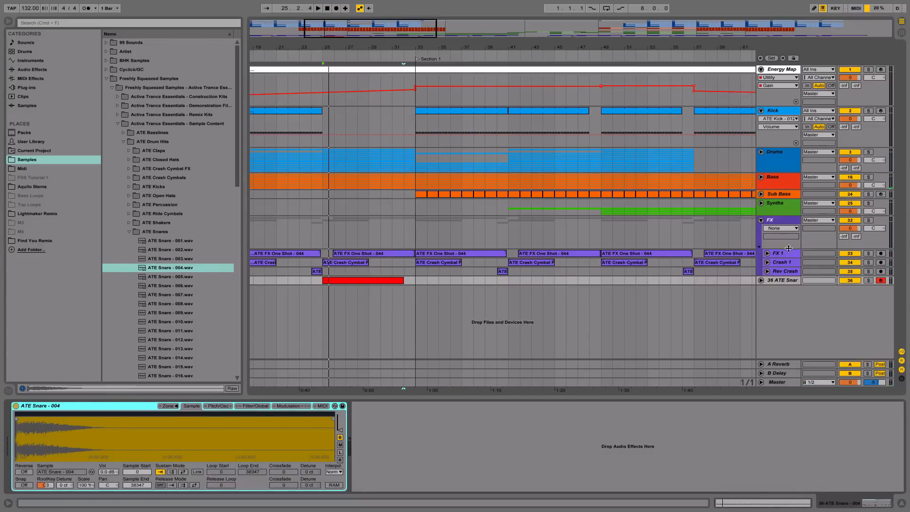
{"action": "key", "text": "ctrl+d"}
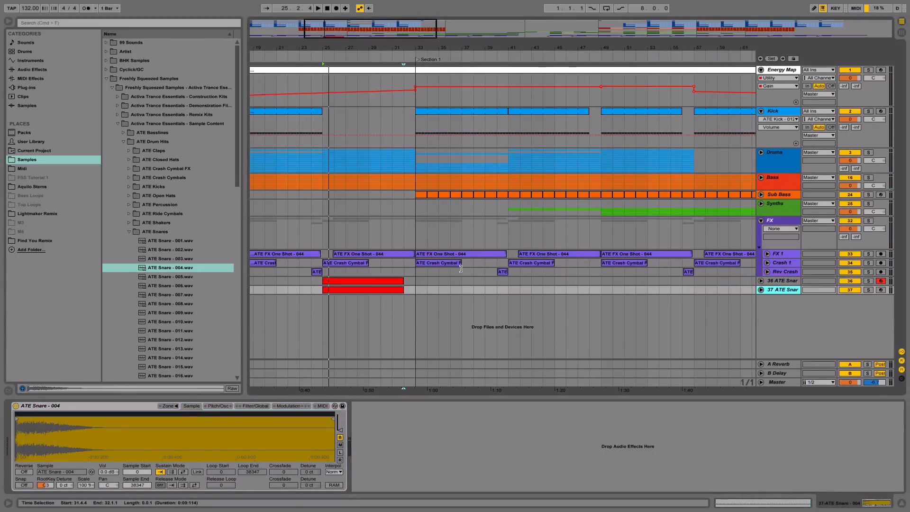
- Audition further samples in the ATE Snares folder, from ATE Snare - 020 onward, for the second snare layer
{"action": "left_click", "coordinate": [78, 298]}
{"action": "scroll", "coordinate": [174, 307], "scroll_direction": "down", "scroll_amount": 3}
{"action": "left_click", "coordinate": [180, 323]}
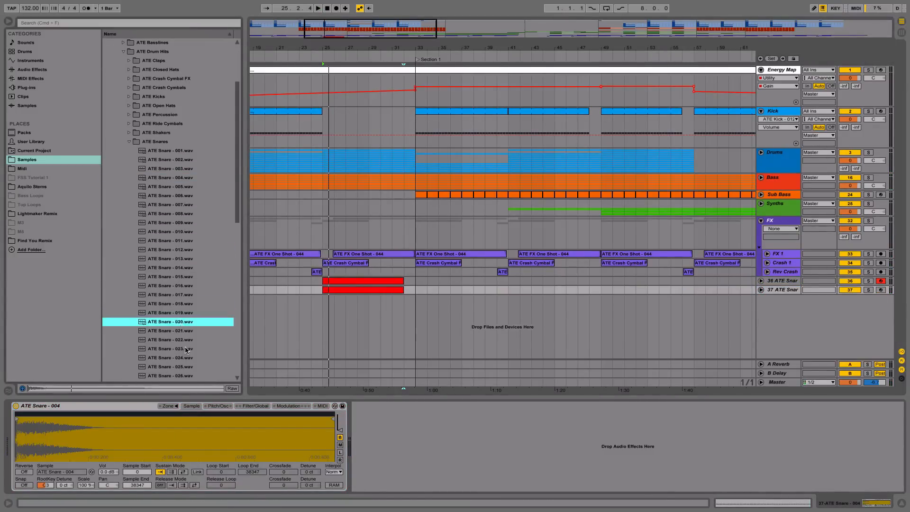
{"action": "scroll", "coordinate": [176, 303], "scroll_direction": "down", "scroll_amount": 3}
{"action": "left_click", "coordinate": [171, 279]}
{"action": "scroll", "coordinate": [181, 245], "scroll_direction": "down", "scroll_amount": 2}
{"action": "left_click", "coordinate": [179, 340]}
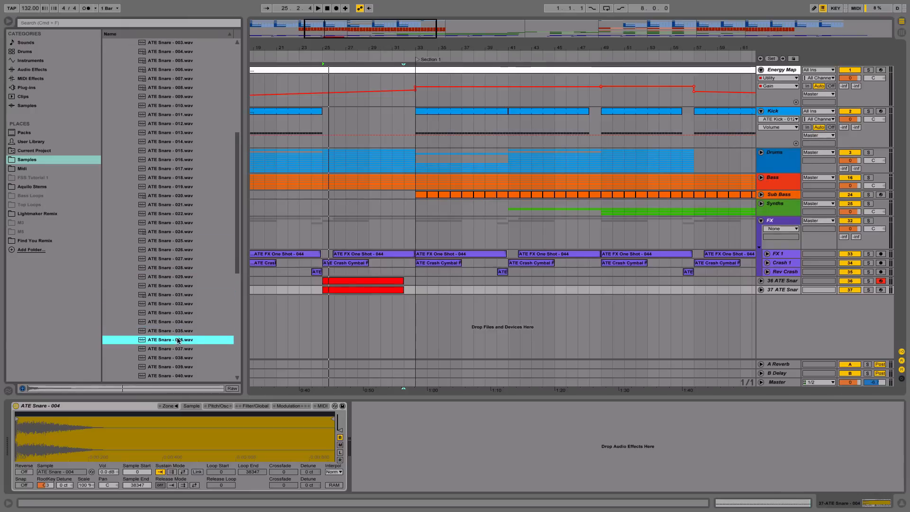
{"action": "left_click", "coordinate": [178, 358]}
{"action": "scroll", "coordinate": [179, 358], "scroll_direction": "down", "scroll_amount": 3}
{"action": "left_click", "coordinate": [179, 357]}
{"action": "scroll", "coordinate": [177, 360], "scroll_direction": "down", "scroll_amount": 2}
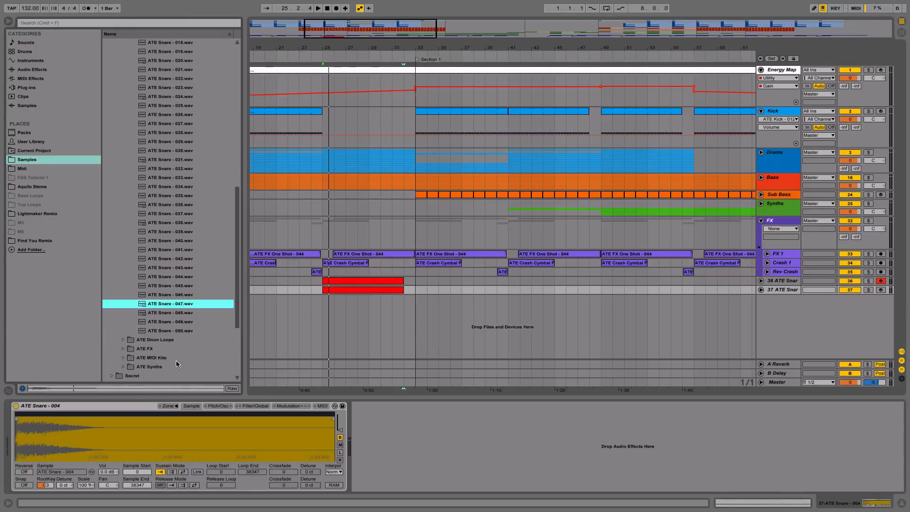
{"action": "left_click", "coordinate": [177, 363]}
{"action": "left_click", "coordinate": [178, 319]}
{"action": "scroll", "coordinate": [172, 331], "scroll_direction": "up", "scroll_amount": 10}
- Audition samples across the ATE Percussion folder as candidates for the second snare roll layer
{"action": "left_click", "coordinate": [136, 203]}
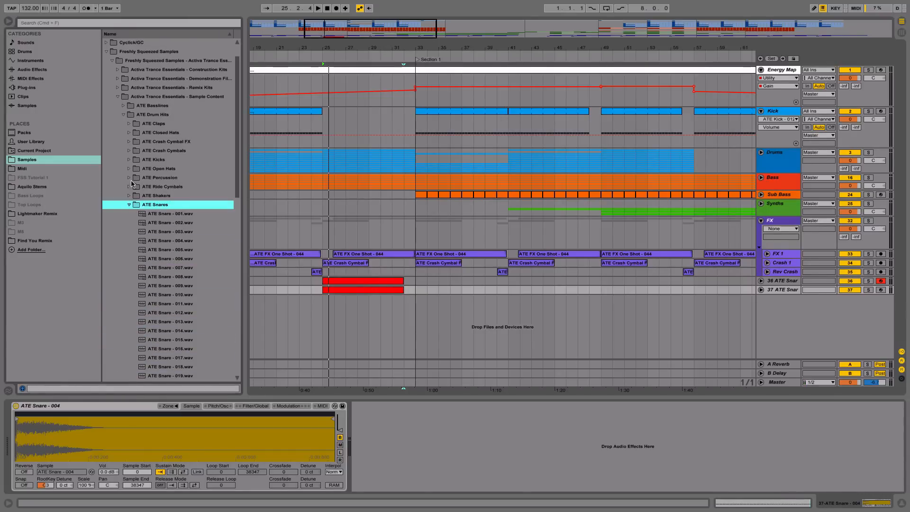
{"action": "left_click", "coordinate": [130, 178]}
{"action": "left_click", "coordinate": [163, 224]}
{"action": "left_click", "coordinate": [173, 295]}
{"action": "scroll", "coordinate": [173, 301], "scroll_direction": "down", "scroll_amount": 2}
{"action": "scroll", "coordinate": [173, 305], "scroll_direction": "down", "scroll_amount": 2}
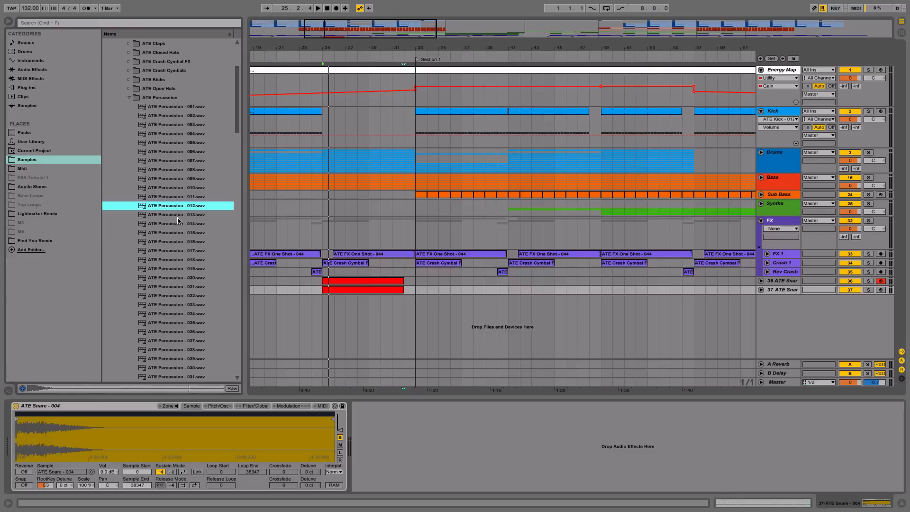
{"action": "left_click", "coordinate": [176, 241]}
{"action": "left_click", "coordinate": [179, 223]}
{"action": "left_click", "coordinate": [186, 287]}
{"action": "left_click", "coordinate": [185, 305]}
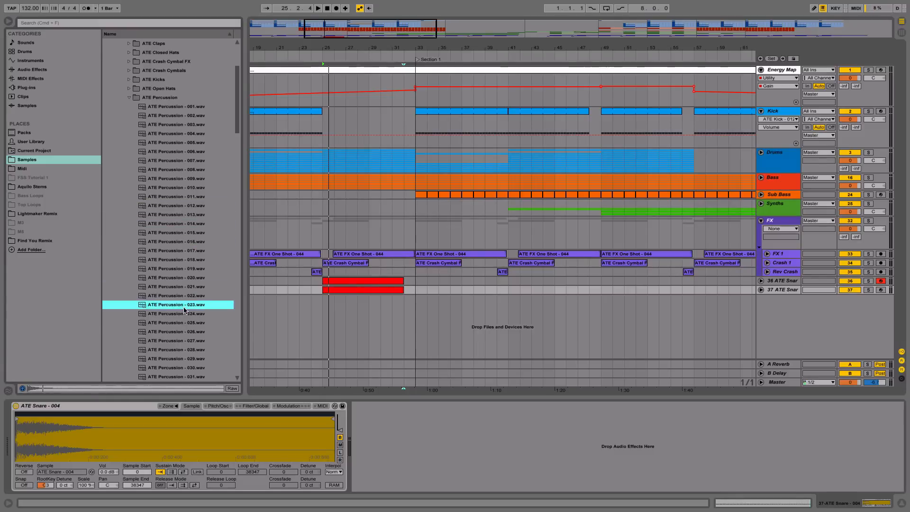
{"action": "left_click", "coordinate": [184, 322]}
{"action": "left_click", "coordinate": [183, 341]}
{"action": "scroll", "coordinate": [182, 339], "scroll_direction": "down", "scroll_amount": 2}
{"action": "left_click", "coordinate": [183, 339]}
{"action": "scroll", "coordinate": [182, 340], "scroll_direction": "down", "scroll_amount": 1}
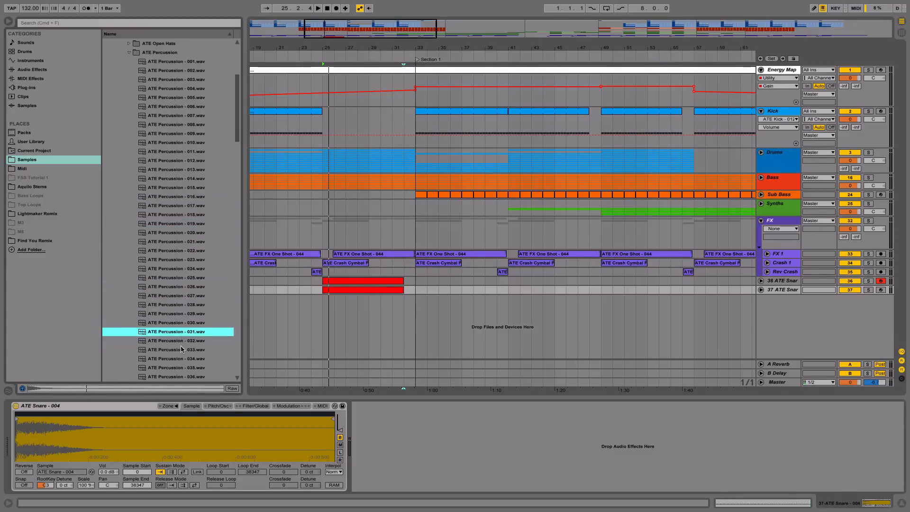
{"action": "left_click", "coordinate": [181, 350]}
{"action": "scroll", "coordinate": [182, 349], "scroll_direction": "down", "scroll_amount": 2}
{"action": "left_click", "coordinate": [181, 349]}
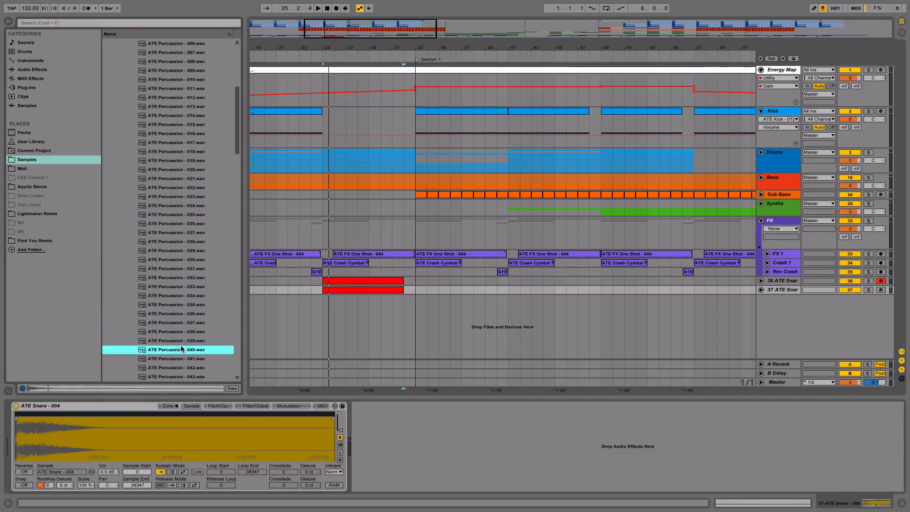
{"action": "key", "text": "Left"}
{"action": "left_click", "coordinate": [131, 205]}
- Audition the first samples in the ATE Kicks folder for the second roll layer
{"action": "left_click", "coordinate": [135, 186]}
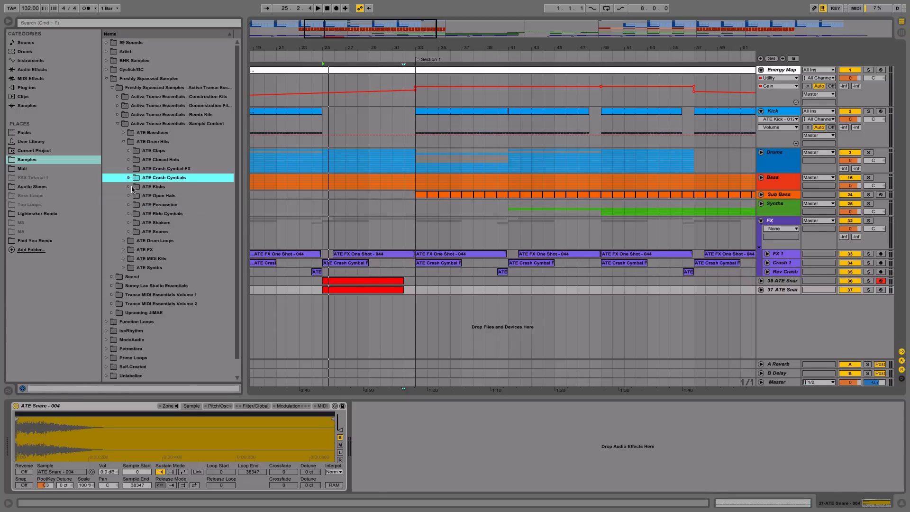
{"action": "key", "text": "Down"}
{"action": "left_click", "coordinate": [164, 214]}
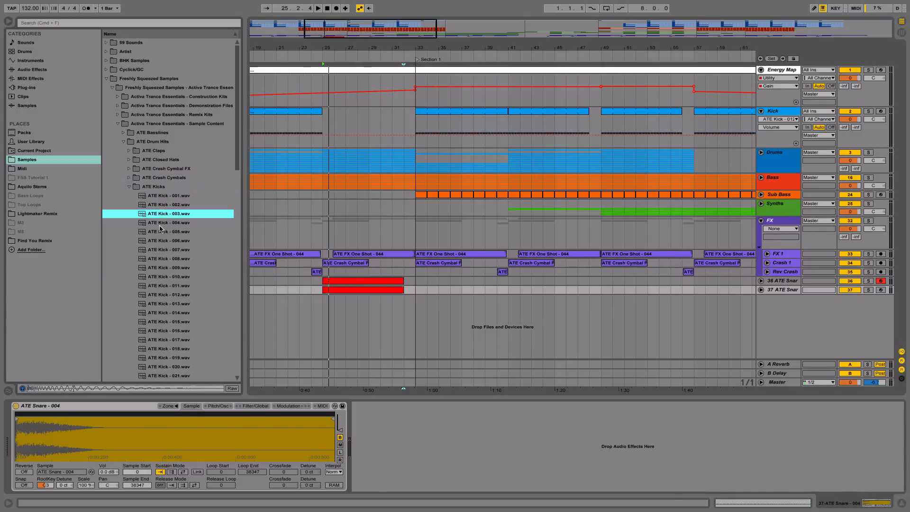
{"action": "left_click", "coordinate": [173, 267]}
{"action": "left_click", "coordinate": [173, 258]}
{"action": "left_click", "coordinate": [172, 250]}
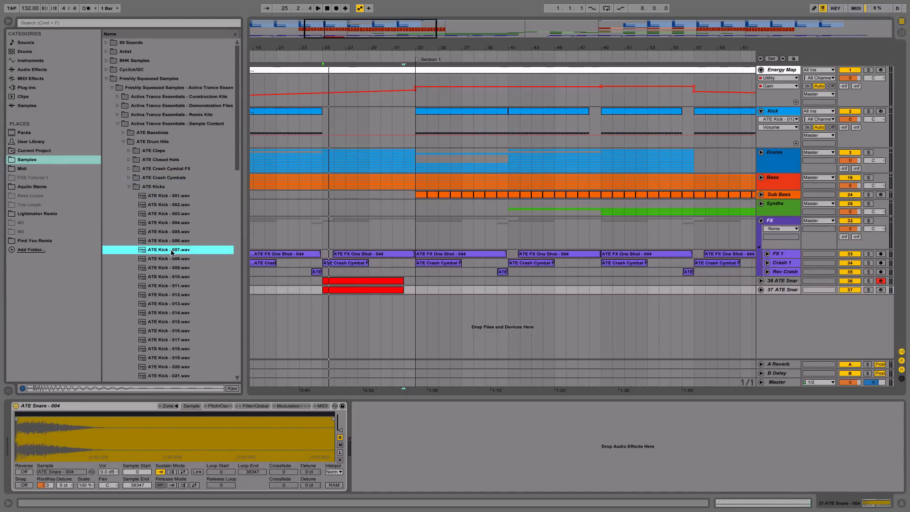
{"action": "left_click", "coordinate": [178, 240]}
- Replace the duplicated track's Sampler sample with ATE Kick - 019 and play the arrangement
{"action": "left_click", "coordinate": [192, 357]}
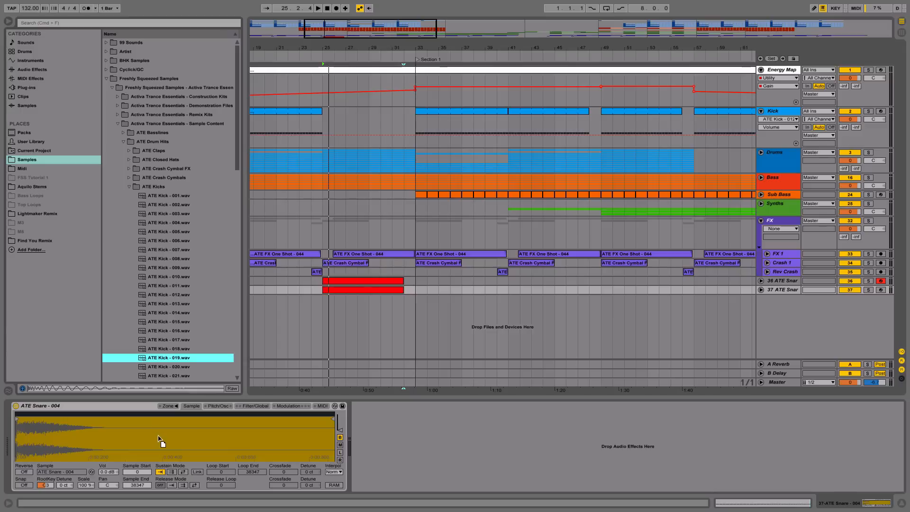
{"action": "left_click_drag", "start_coordinate": [158, 438], "coordinate": [159, 434]}
{"action": "key", "text": "space"}
- Transpose ATE Kick - 019 by +12 st and lower its volume envelope sustain to -inf dB
{"action": "left_click", "coordinate": [253, 406]}
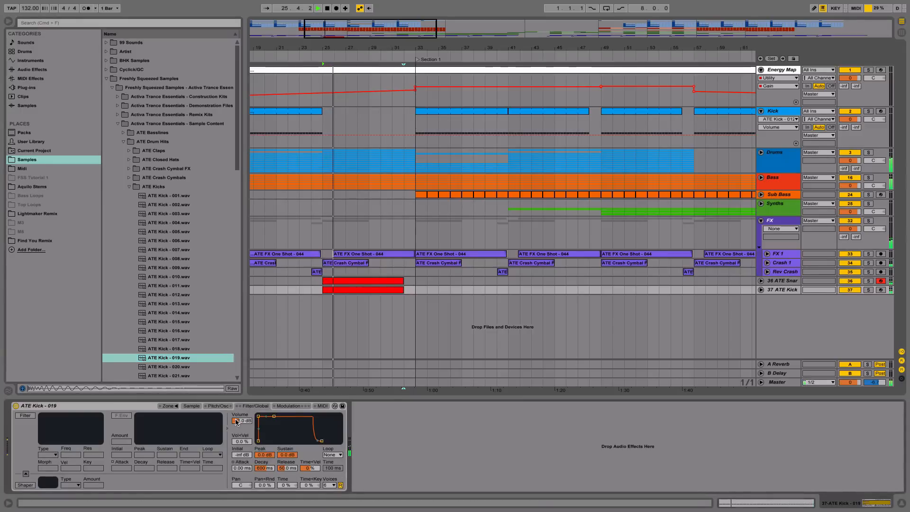
{"action": "left_click", "coordinate": [218, 406]}
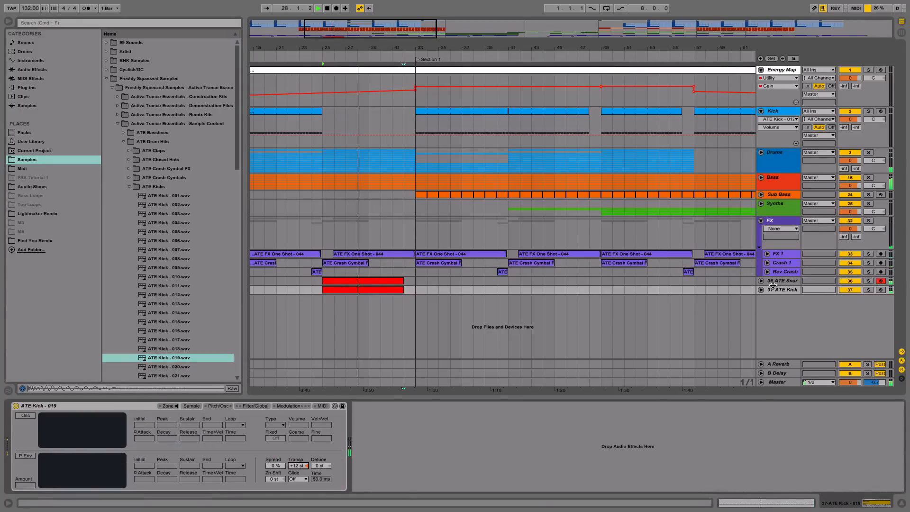
{"action": "left_click_drag", "start_coordinate": [298, 465], "coordinate": [287, 496]}
{"action": "left_click", "coordinate": [261, 406]}
- Solo the snare and kick layers to check the roll, and restore the full mix
{"action": "left_click", "coordinate": [868, 281]}
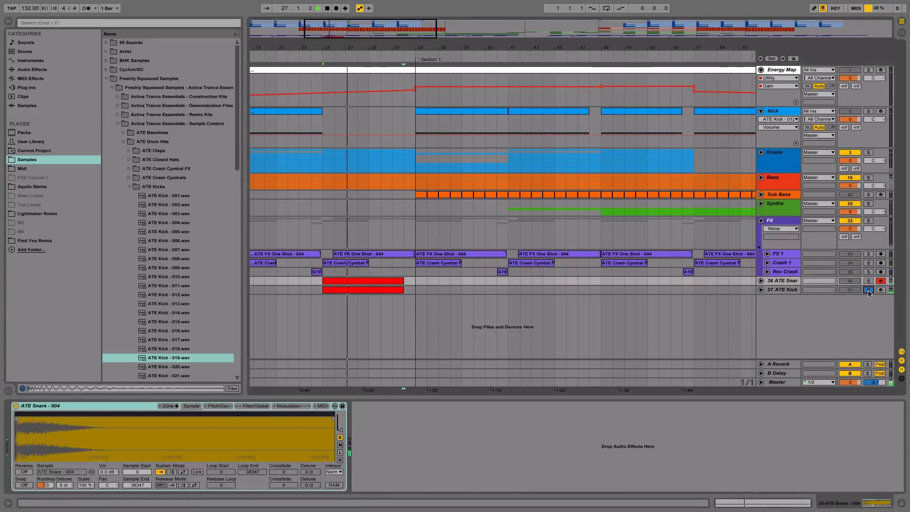
{"action": "left_click", "coordinate": [868, 290]}
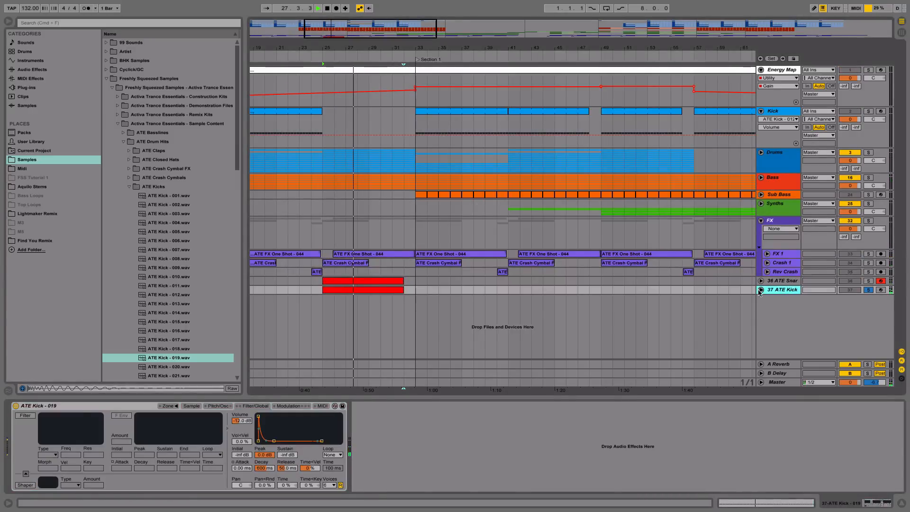
{"action": "left_click", "coordinate": [868, 289]}
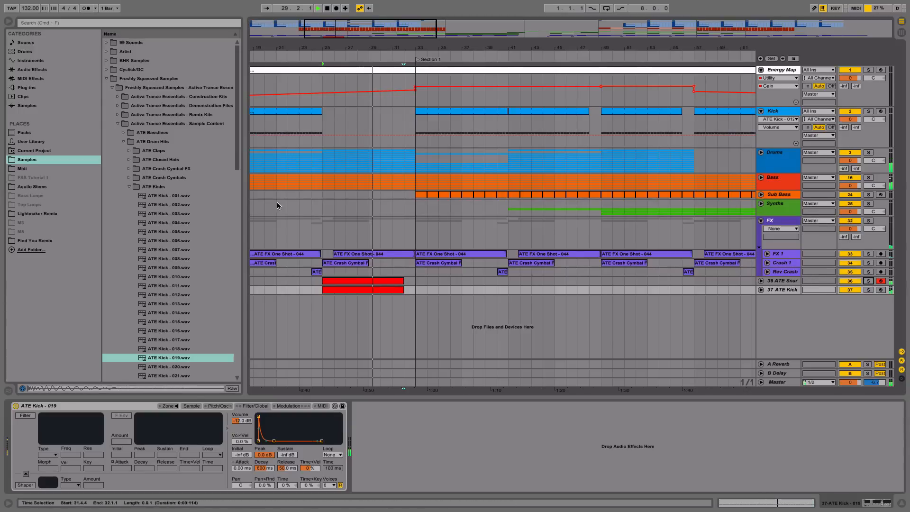
- Close the Active Trance Essentials folders and open SLSE Snares within the Sunny Lax Studio Essentials drum hits
{"action": "left_click", "coordinate": [129, 186]}
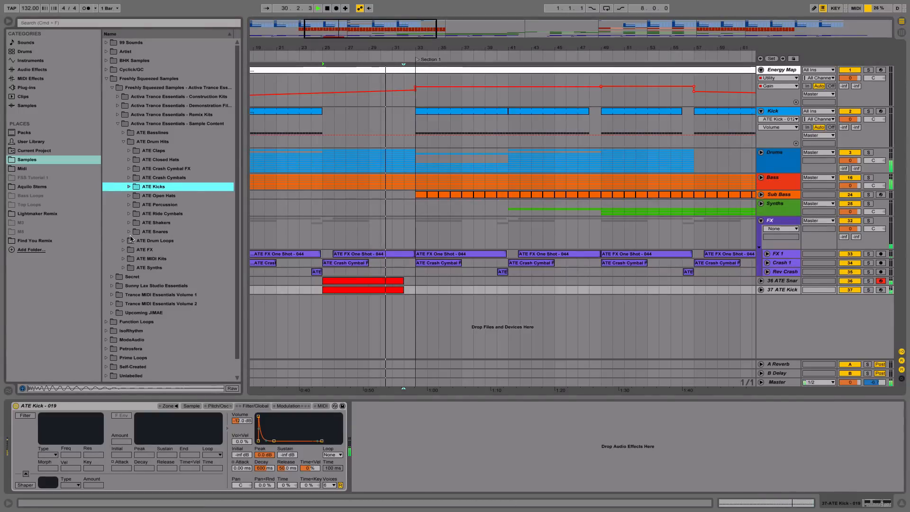
{"action": "left_click", "coordinate": [118, 124]}
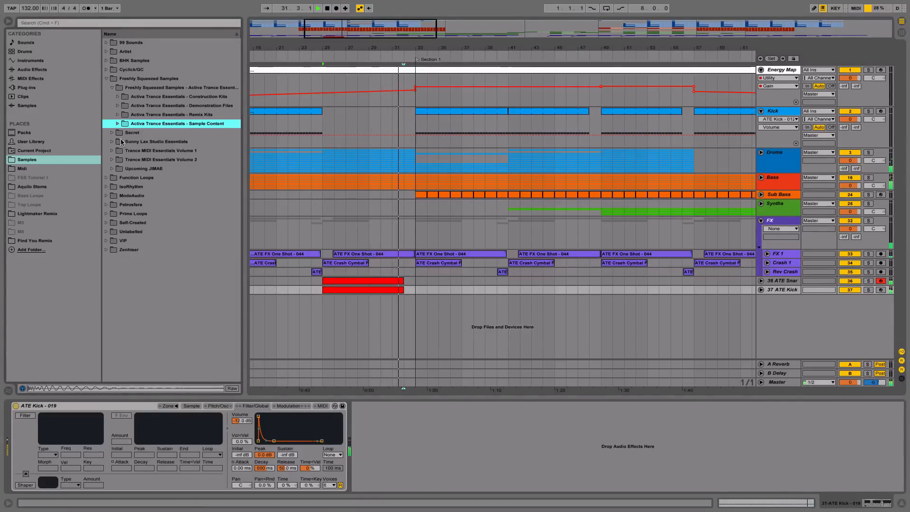
{"action": "left_click", "coordinate": [121, 142]}
{"action": "left_click", "coordinate": [118, 124]}
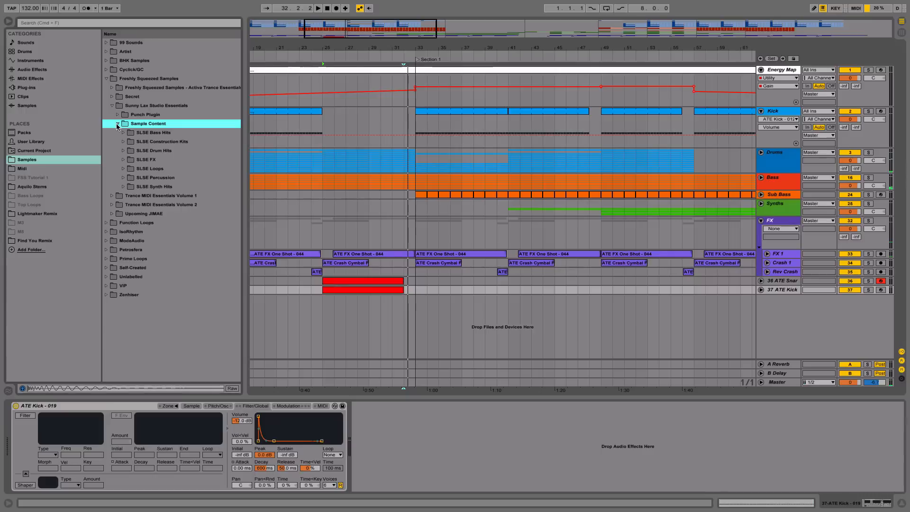
{"action": "left_click", "coordinate": [123, 151]}
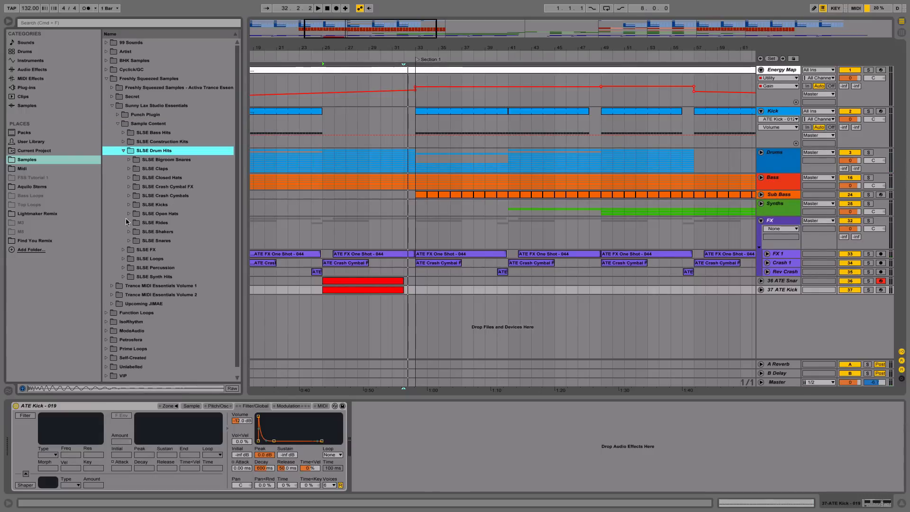
{"action": "left_click", "coordinate": [129, 240]}
- Audition samples across the SLSE Snares folder for another roll layer, and collapse the folder
{"action": "left_click", "coordinate": [154, 259]}
{"action": "left_click", "coordinate": [184, 304]}
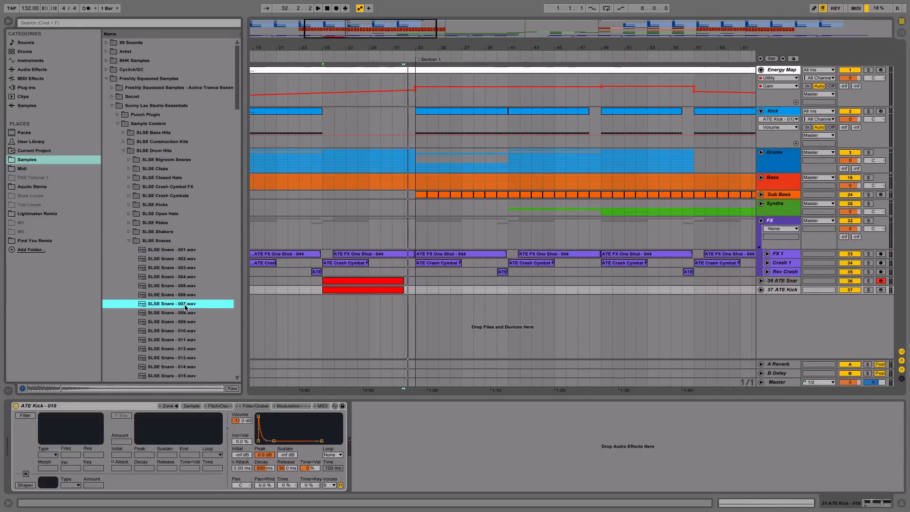
{"action": "left_click", "coordinate": [191, 331]}
{"action": "left_click", "coordinate": [192, 356]}
{"action": "scroll", "coordinate": [192, 356], "scroll_direction": "down", "scroll_amount": 4}
{"action": "left_click", "coordinate": [195, 339]}
{"action": "left_click", "coordinate": [190, 312]}
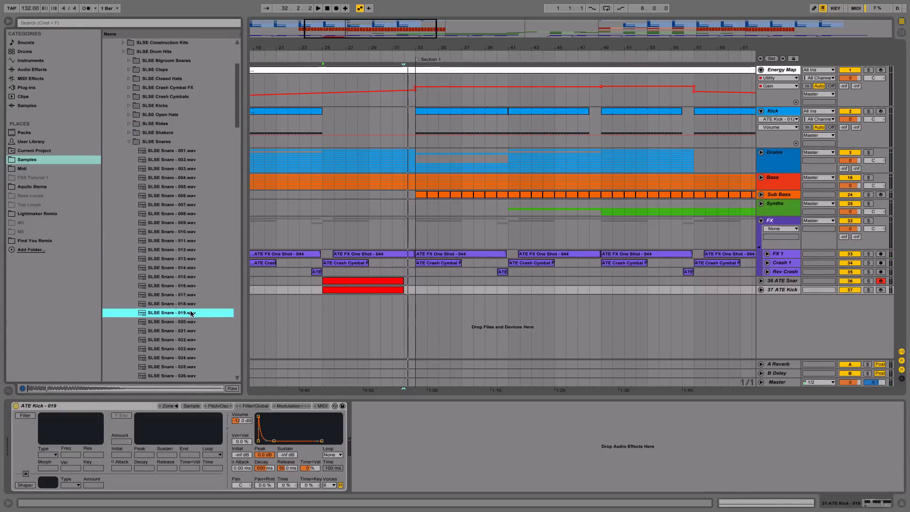
{"action": "scroll", "coordinate": [189, 313], "scroll_direction": "down", "scroll_amount": 4}
{"action": "left_click", "coordinate": [186, 320]}
{"action": "scroll", "coordinate": [188, 322], "scroll_direction": "down", "scroll_amount": 4}
{"action": "left_click", "coordinate": [187, 321]}
{"action": "scroll", "coordinate": [187, 322], "scroll_direction": "down", "scroll_amount": 2}
{"action": "left_click", "coordinate": [188, 321]}
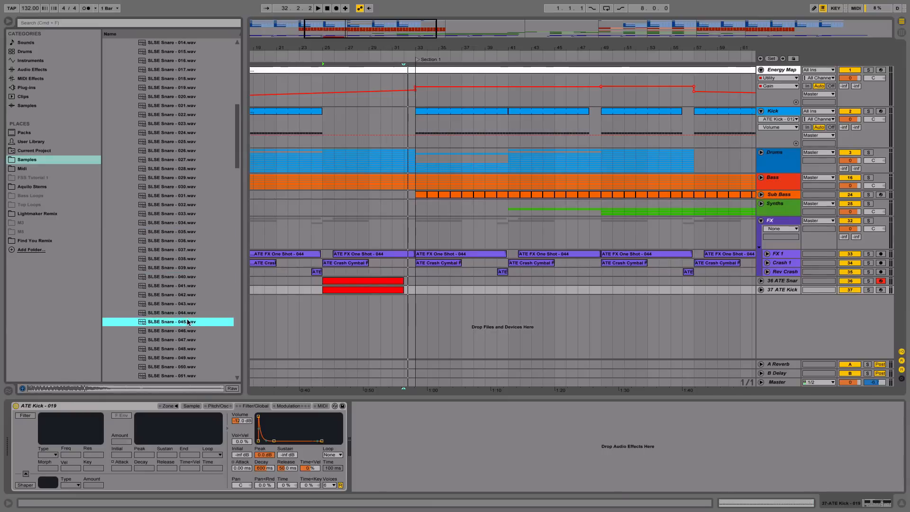
{"action": "scroll", "coordinate": [188, 321], "scroll_direction": "down", "scroll_amount": 4}
{"action": "left_click", "coordinate": [188, 321]}
{"action": "scroll", "coordinate": [152, 191], "scroll_direction": "up", "scroll_amount": 14}
{"action": "left_click", "coordinate": [129, 152]}
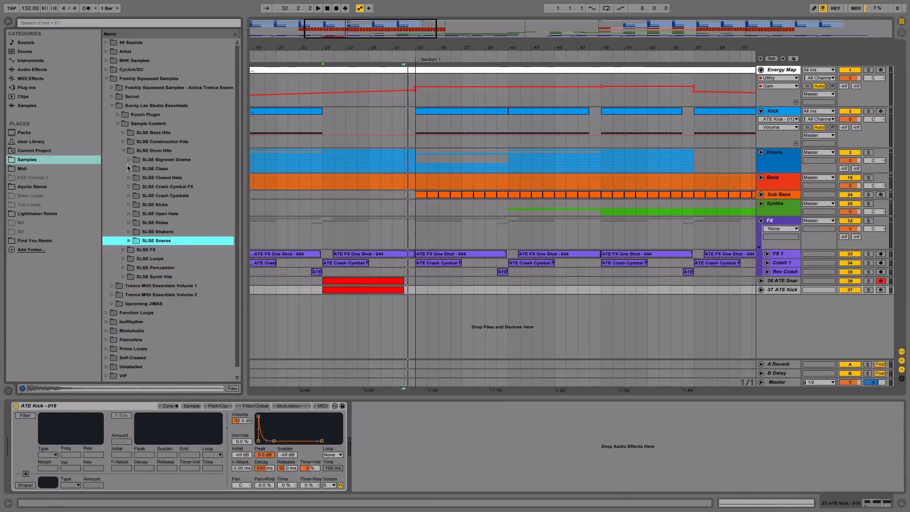
- Duplicate the ATE Kick track with its roll clip for a third layer
{"action": "left_click", "coordinate": [780, 292]}
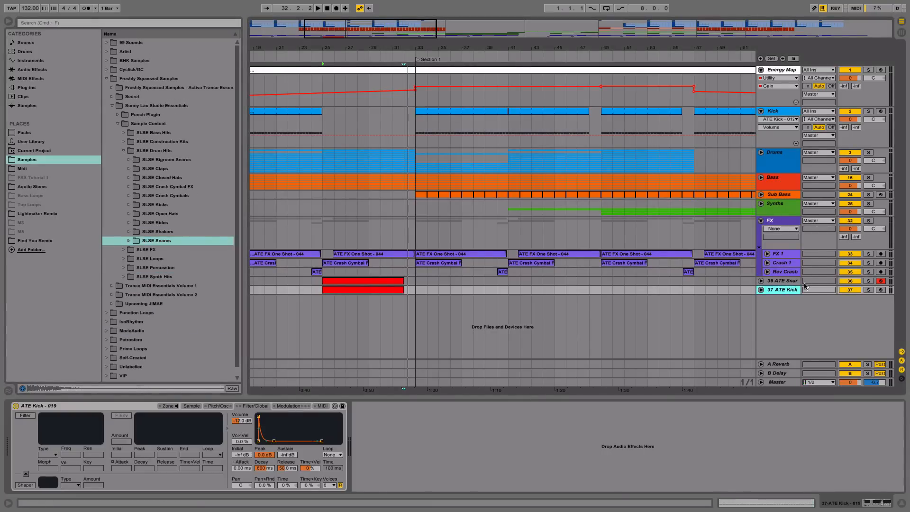
{"action": "key", "text": "ctrl+d"}
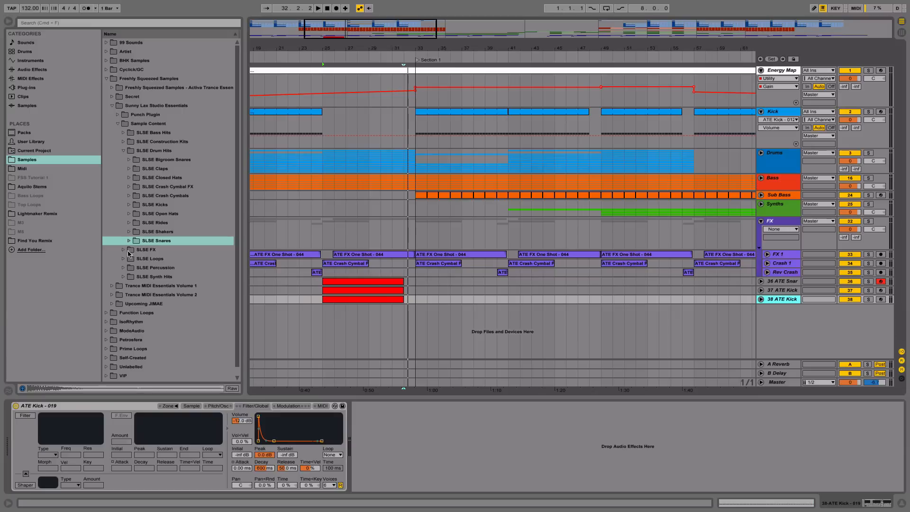
- Collapse the SLSE Drum Hits folder and open SLSE Snare Rolls inside SLSE FX in the sample library
{"action": "left_click", "coordinate": [123, 149]}
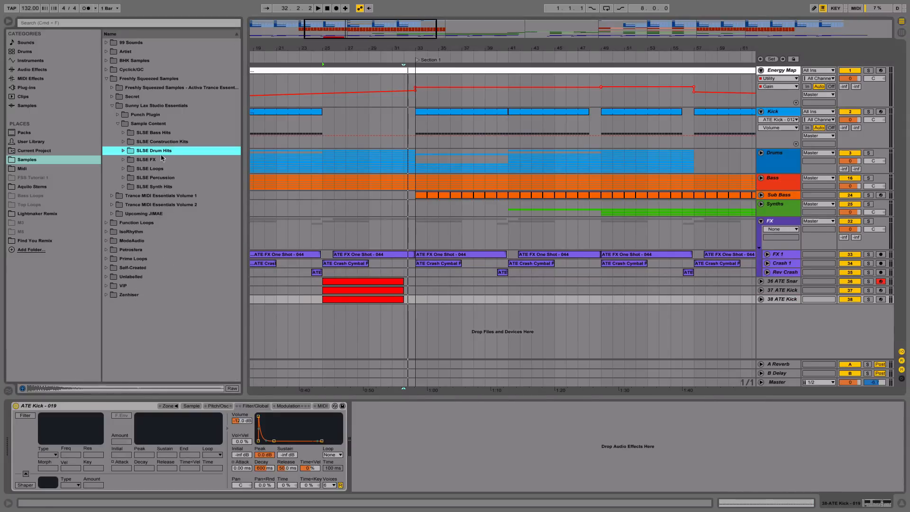
{"action": "left_click", "coordinate": [119, 162]}
{"action": "left_click", "coordinate": [124, 159]}
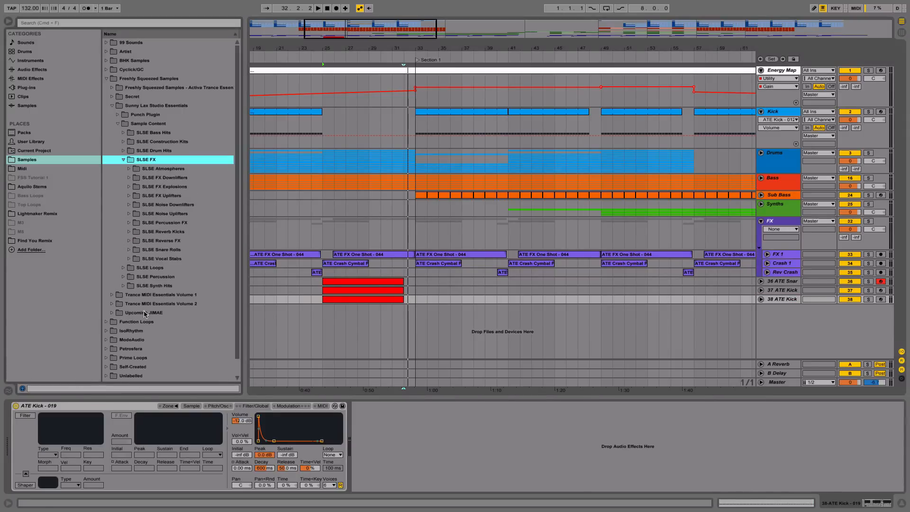
{"action": "left_click", "coordinate": [130, 249]}
- Audition the first snare rolls and load SLSE Snare Roll - 006 - 128 BPM.wav into the sampler on track 38
{"action": "left_click", "coordinate": [146, 262]}
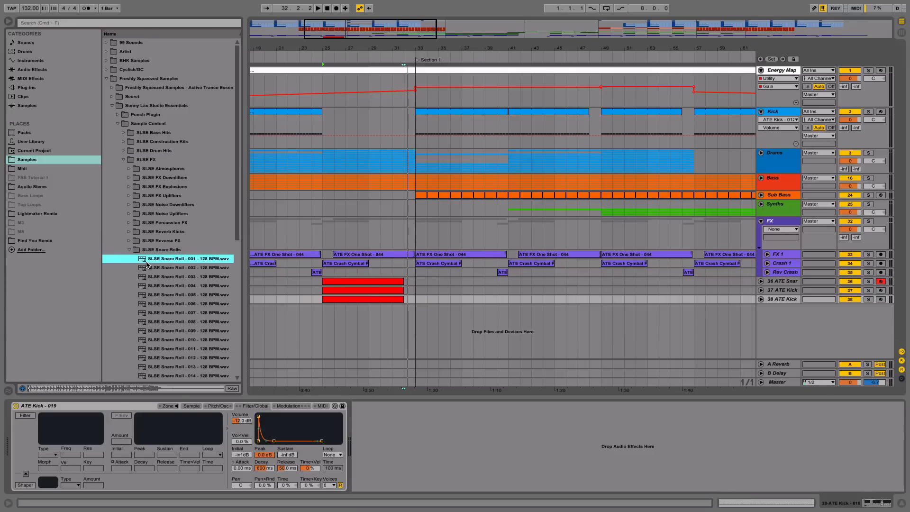
{"action": "left_click", "coordinate": [159, 277]}
{"action": "left_click", "coordinate": [162, 285]}
{"action": "left_click", "coordinate": [165, 294]}
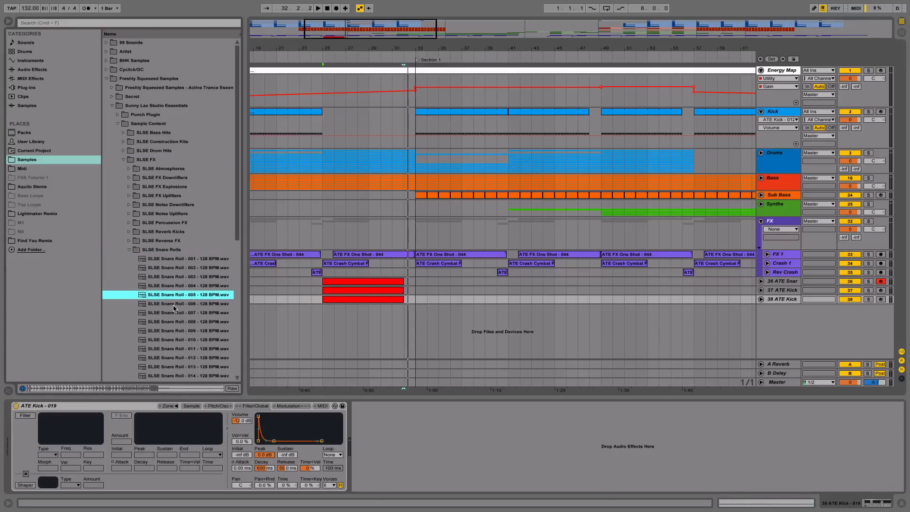
{"action": "left_click", "coordinate": [173, 306]}
{"action": "left_click", "coordinate": [174, 314]}
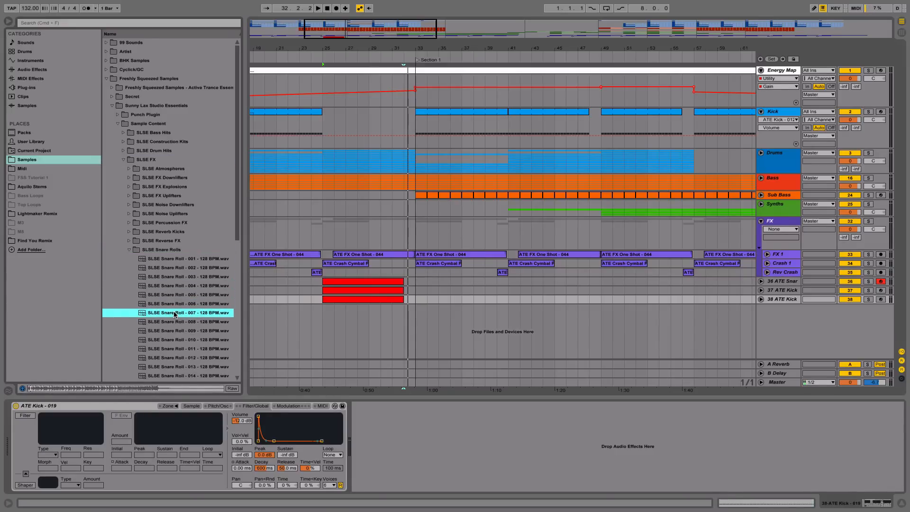
{"action": "left_click", "coordinate": [168, 306]}
{"action": "left_click_drag", "start_coordinate": [164, 309], "coordinate": [211, 469]}
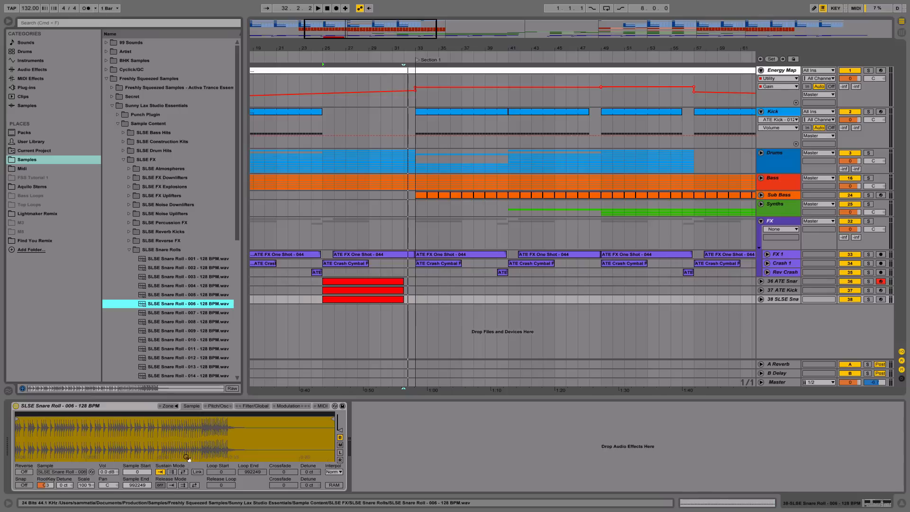
- Shorten the loaded snare roll to its first hit with a sample end of 6370, and play it back soloed
{"action": "mouse_move", "coordinate": [330, 416]}
{"action": "left_mouse_down"}
{"action": "mouse_move", "coordinate": [32, 423]}
{"action": "mouse_move", "coordinate": [20, 467]}
{"action": "left_mouse_up"}
{"action": "left_click_drag", "start_coordinate": [197, 419], "coordinate": [49, 417]}
{"action": "key", "text": "space"}
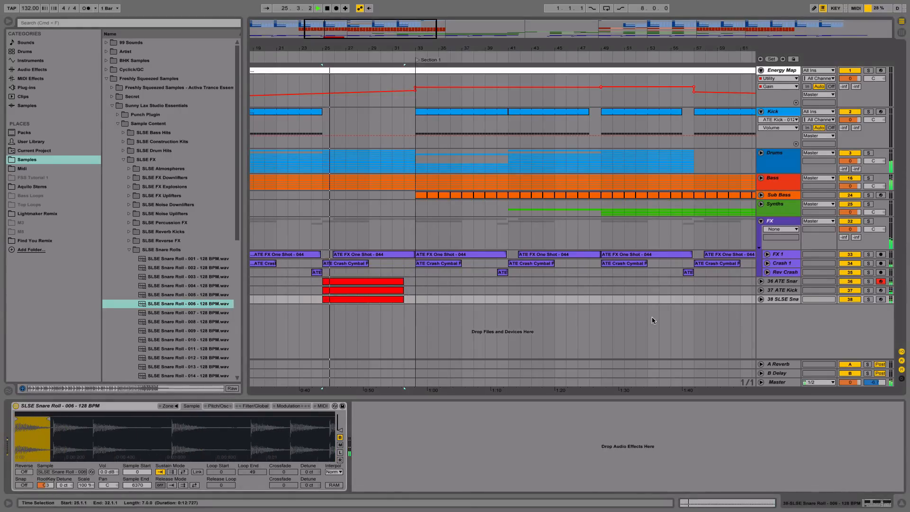
{"action": "left_click", "coordinate": [868, 299]}
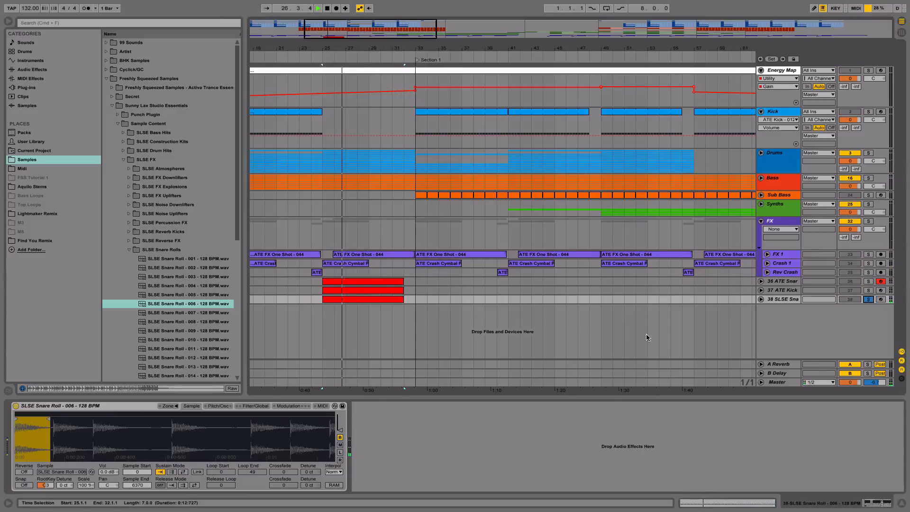
- Unfold track 38, set its sampler volume to about -7 dB, and unsolo the track to hear it in the mix
{"action": "left_click", "coordinate": [268, 405]}
{"action": "left_click", "coordinate": [231, 406]}
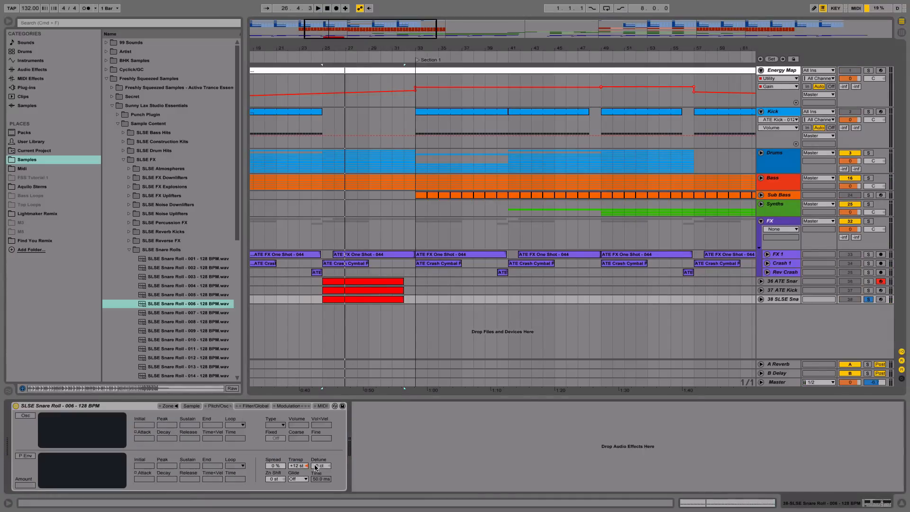
{"action": "left_click", "coordinate": [761, 299]}
{"action": "left_click", "coordinate": [246, 406]}
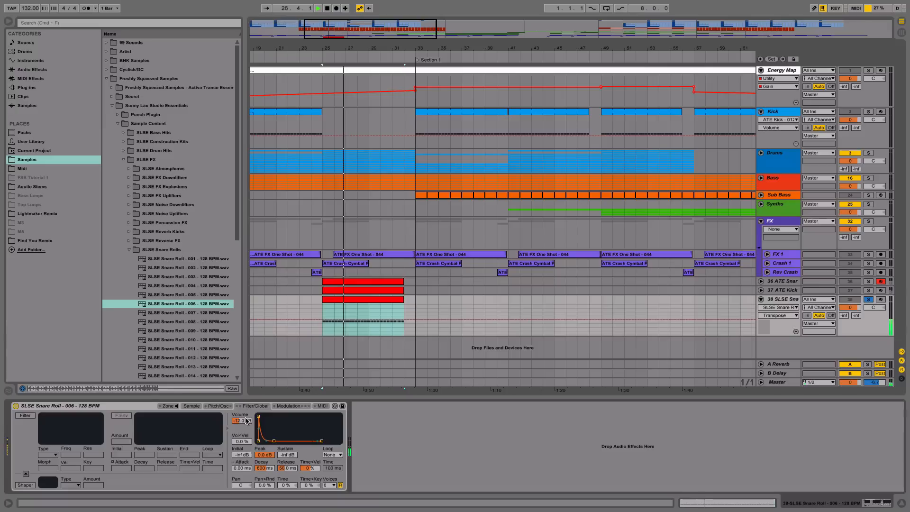
{"action": "left_click", "coordinate": [242, 421]}
{"action": "left_click", "coordinate": [870, 300]}
{"action": "left_click", "coordinate": [869, 300]}
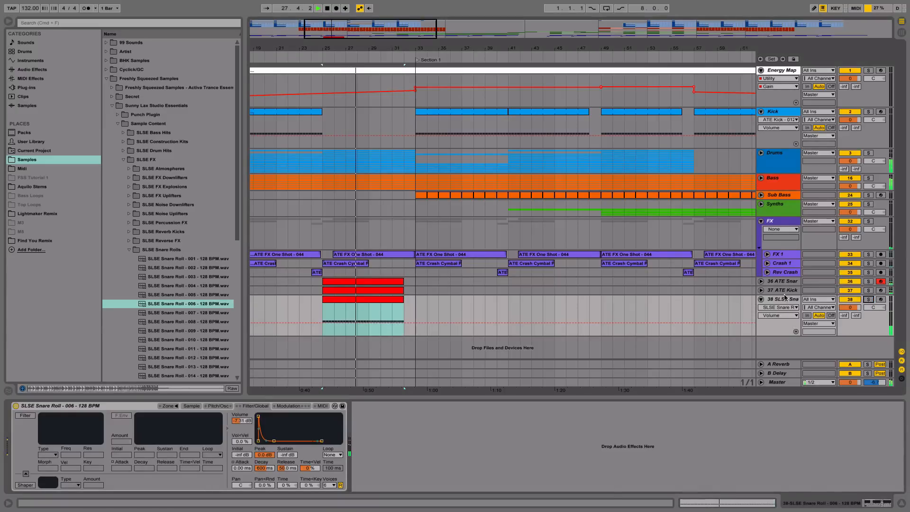
- Set the transpose of the snare sampler on track 38 to -8 st and listen to it in the mix
{"action": "left_click", "coordinate": [218, 406]}
{"action": "left_click_drag", "start_coordinate": [304, 470], "coordinate": [305, 483]}
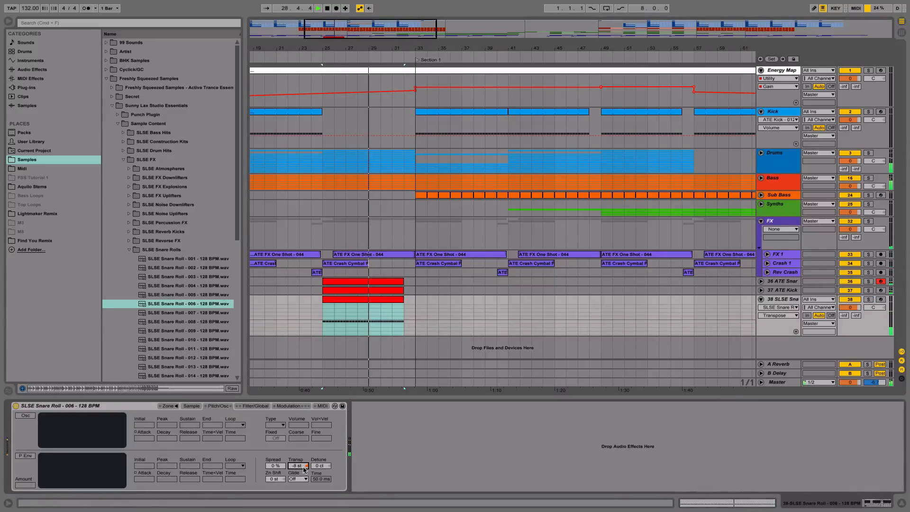
{"action": "left_click", "coordinate": [869, 300]}
{"action": "left_click", "coordinate": [870, 300]}
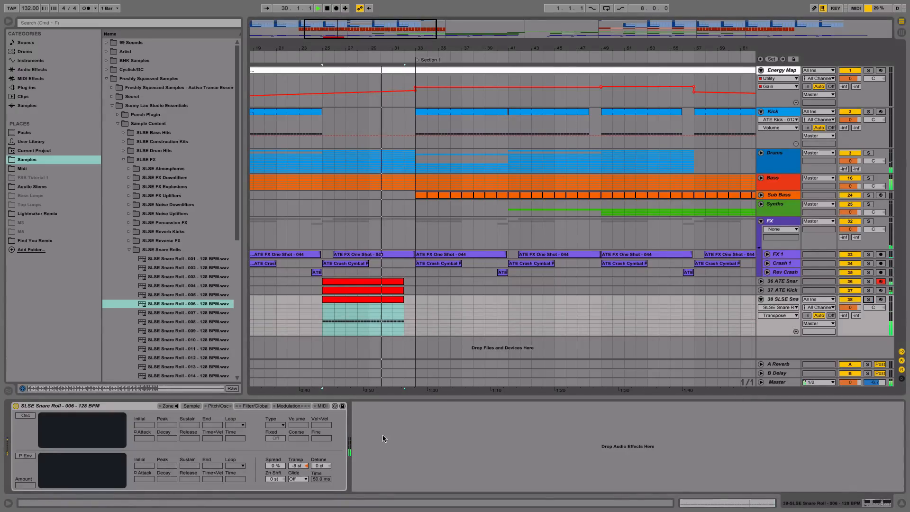
{"action": "mouse_move", "coordinate": [298, 465]}
{"action": "left_mouse_down"}
{"action": "mouse_move", "coordinate": [297, 453]}
{"action": "mouse_move", "coordinate": [297, 480]}
{"action": "left_mouse_up"}
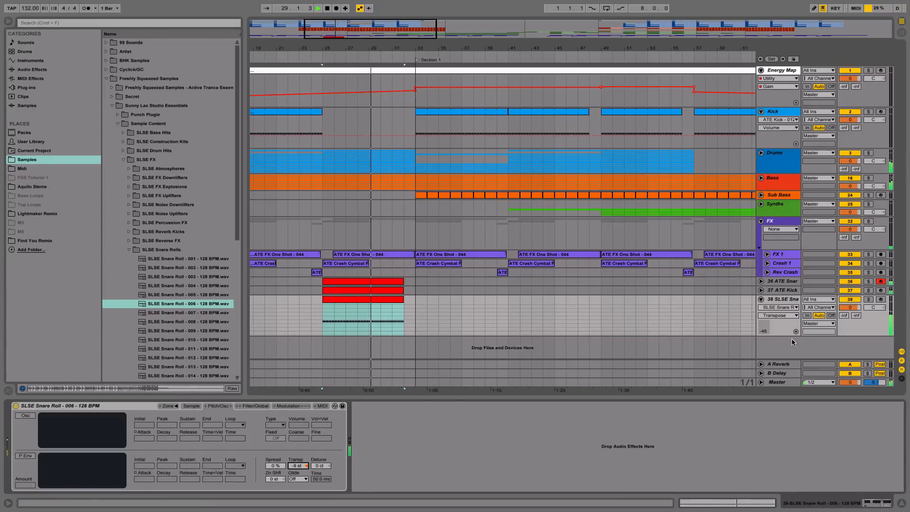
- Enlarge track 38's lane and automate Transpose to rise from -8 st at bar 29 to +12 st at bar 32
{"action": "left_click_drag", "start_coordinate": [791, 338], "coordinate": [769, 451]}
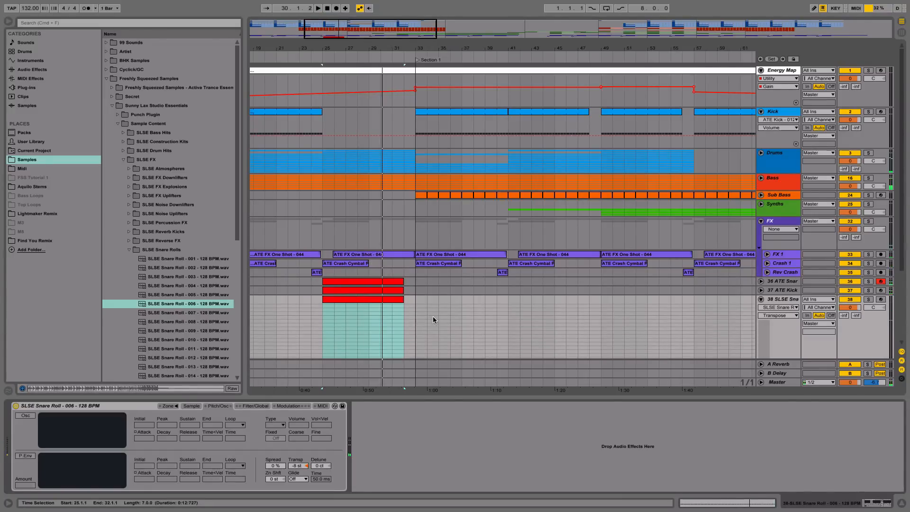
{"action": "left_click_drag", "start_coordinate": [903, 274], "coordinate": [908, 328]}
{"action": "scroll", "coordinate": [334, 270], "scroll_direction": "up", "scroll_amount": 5}
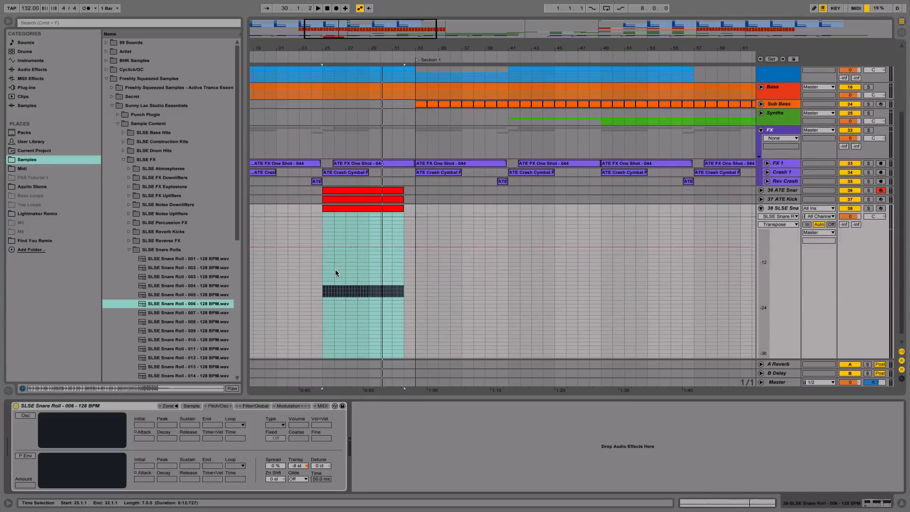
{"action": "left_click", "coordinate": [369, 300]}
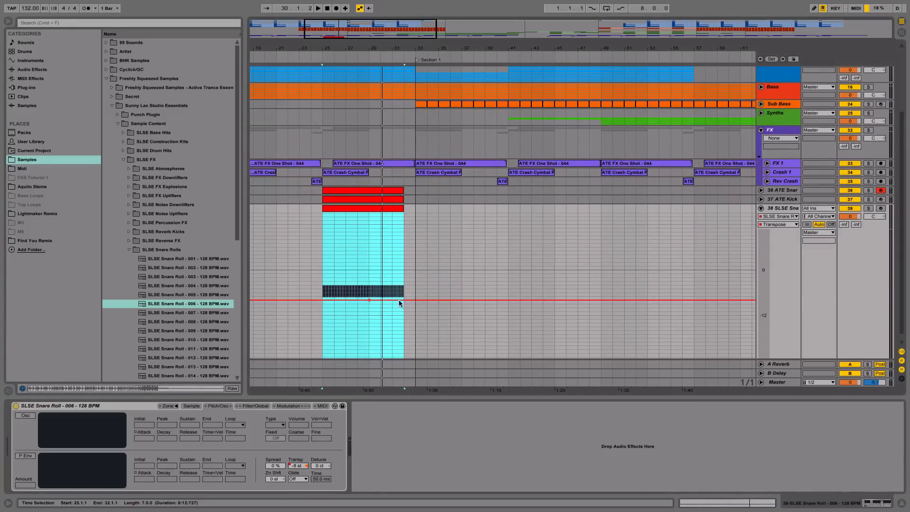
{"action": "left_click_drag", "start_coordinate": [399, 304], "coordinate": [405, 226]}
{"action": "key", "text": "space"}
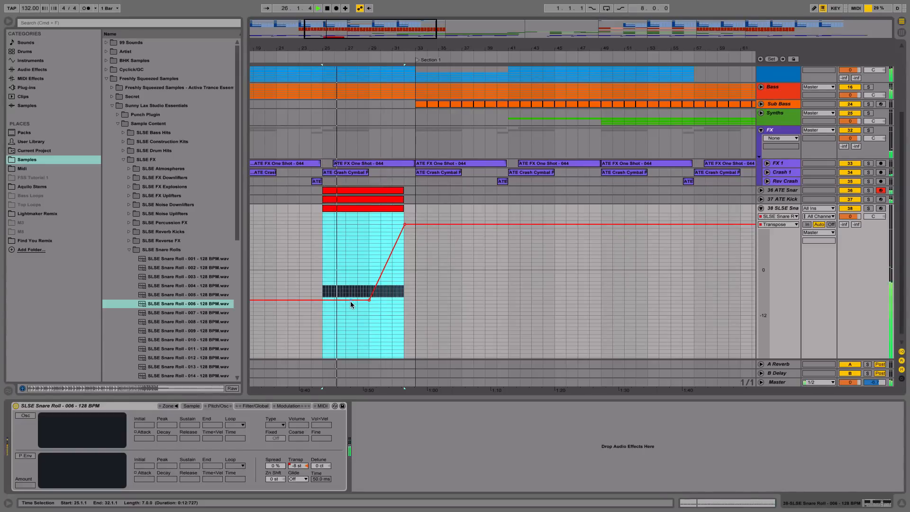
{"action": "mouse_move", "coordinate": [404, 226]}
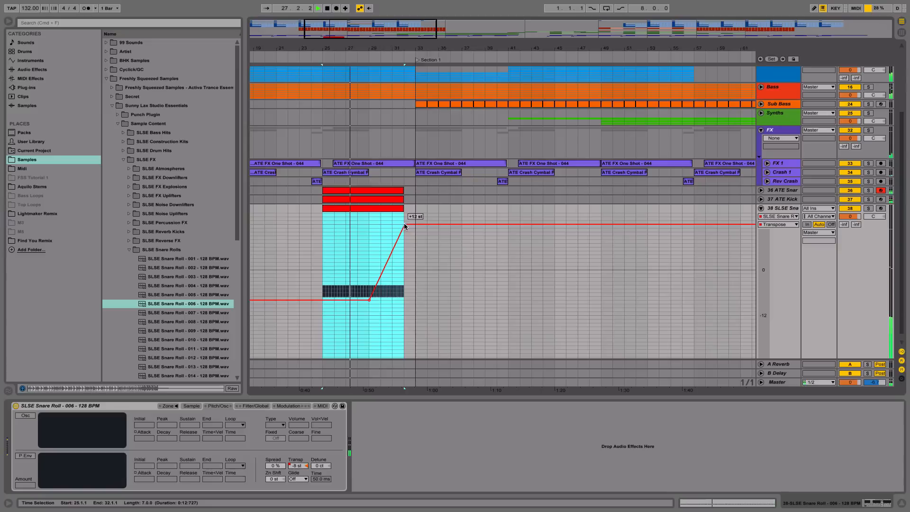
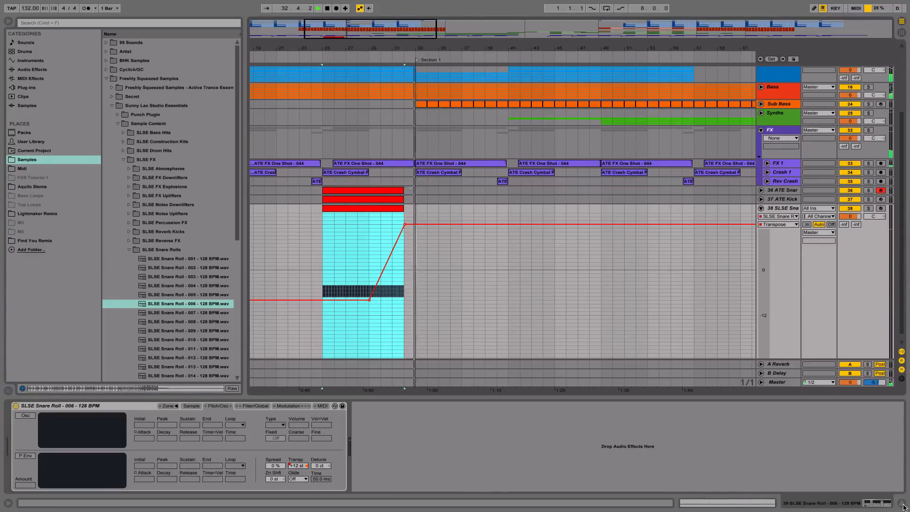
- Hide the device view, clear bar 32 of the Drums and Bass groups before Section 1, and play the transition
{"action": "key", "text": "super+alt+l"}
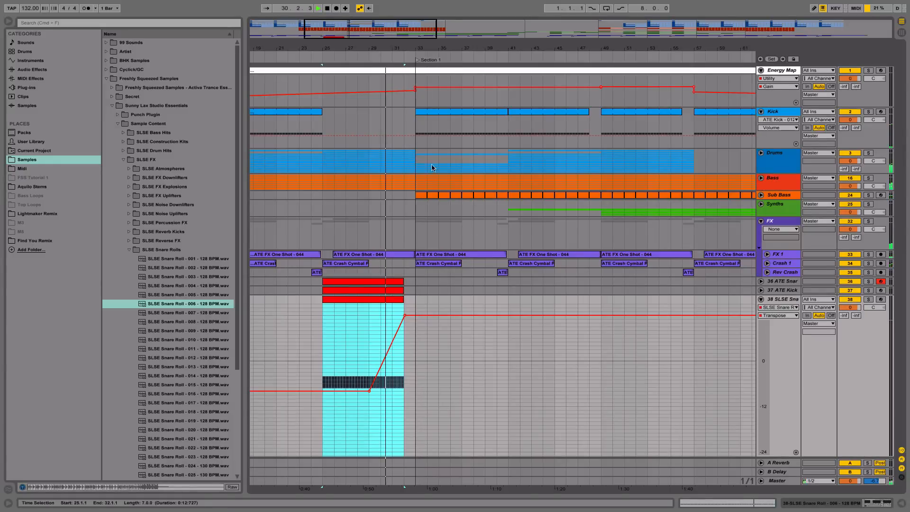
{"action": "left_click", "coordinate": [404, 162]}
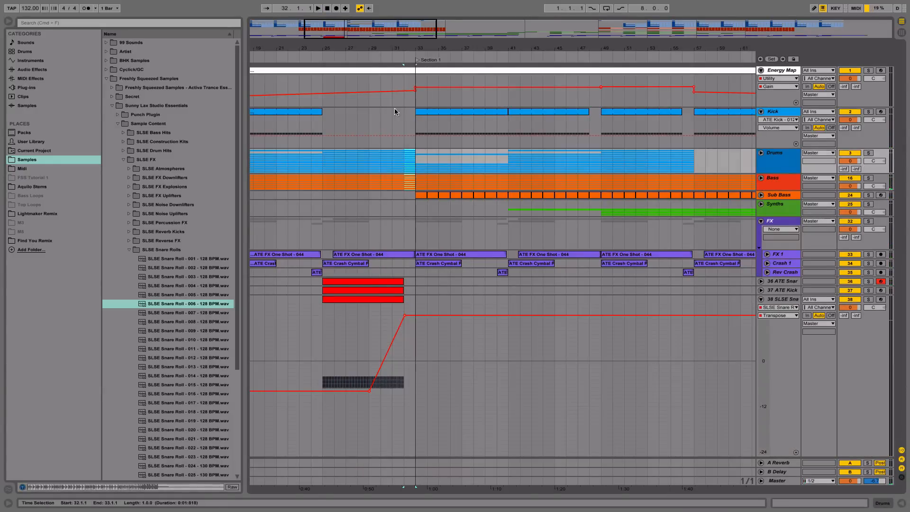
{"action": "key", "text": "space"}
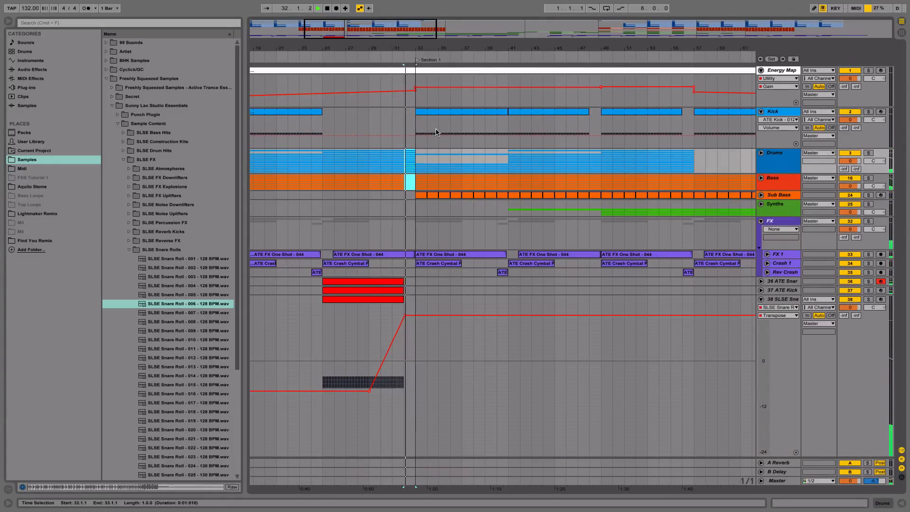
{"action": "left_click_drag", "start_coordinate": [426, 52], "coordinate": [372, 45]}
{"action": "key", "text": "space"}
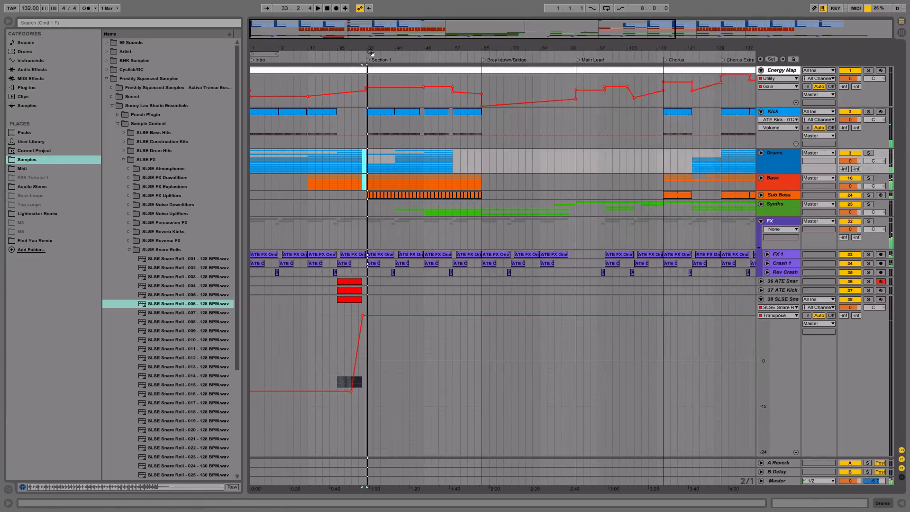
- Fold track 38, unfold the Synths group, and copy bars 85 to 91 of the second Lead 1 track's freeze tail
{"action": "left_click", "coordinate": [761, 299]}
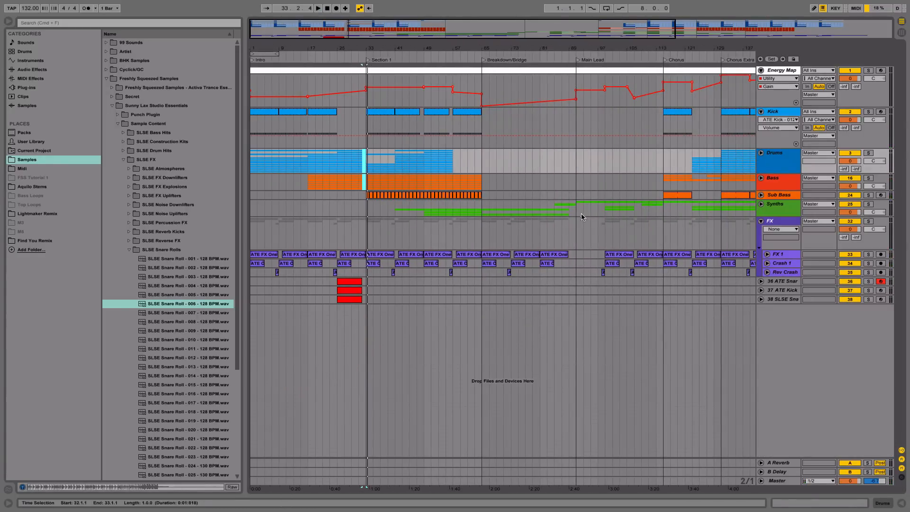
{"action": "left_click", "coordinate": [761, 204]}
{"action": "scroll", "coordinate": [664, 284], "scroll_direction": "down", "scroll_amount": 5}
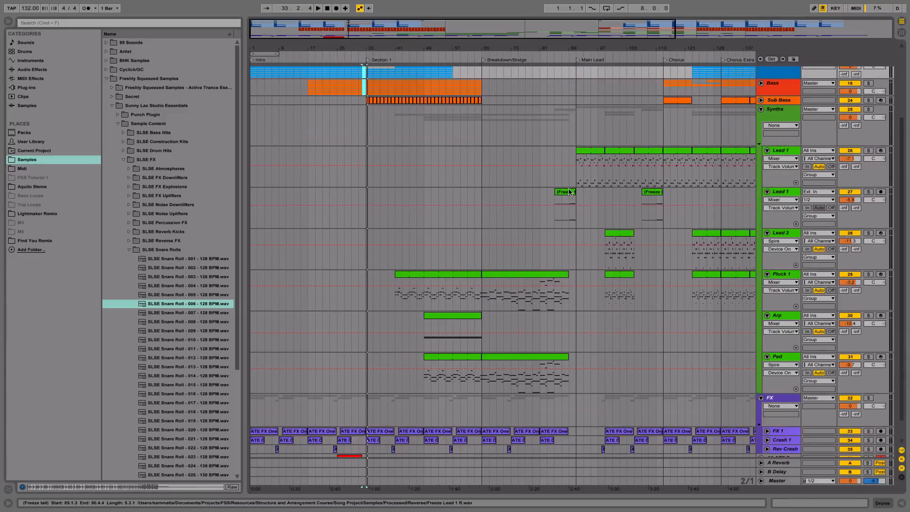
{"action": "left_click_drag", "start_coordinate": [555, 208], "coordinate": [579, 222]}
{"action": "left_click", "coordinate": [556, 216]}
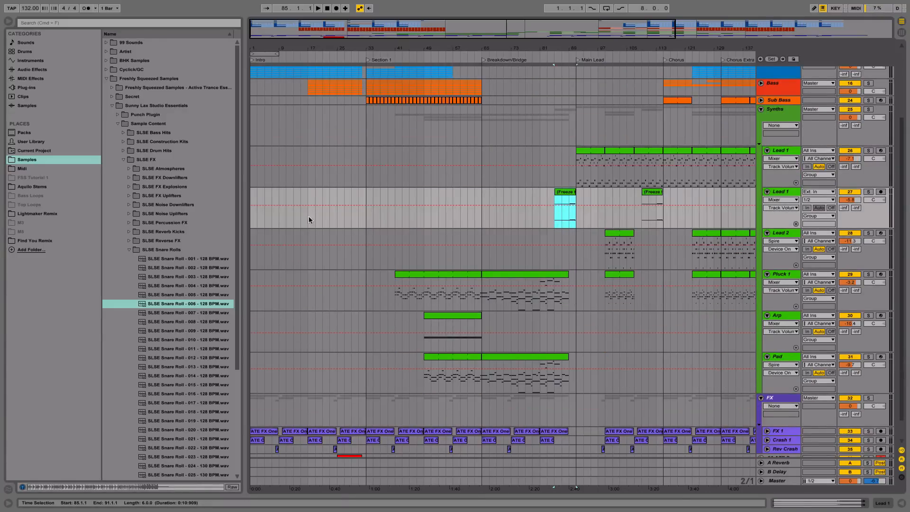
- Paste the freeze tail clip on the second Lead 1 track at bar 27, leading into Section 1
{"action": "left_click_drag", "start_coordinate": [360, 51], "coordinate": [333, 225]}
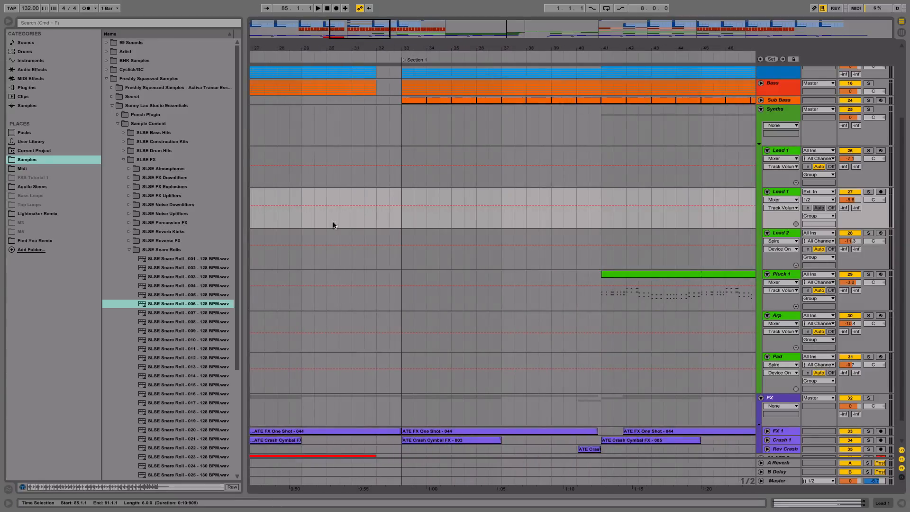
{"action": "left_click", "coordinate": [306, 217]}
{"action": "key", "text": "ctrl+v"}
{"action": "left_click_drag", "start_coordinate": [426, 192], "coordinate": [378, 198]}
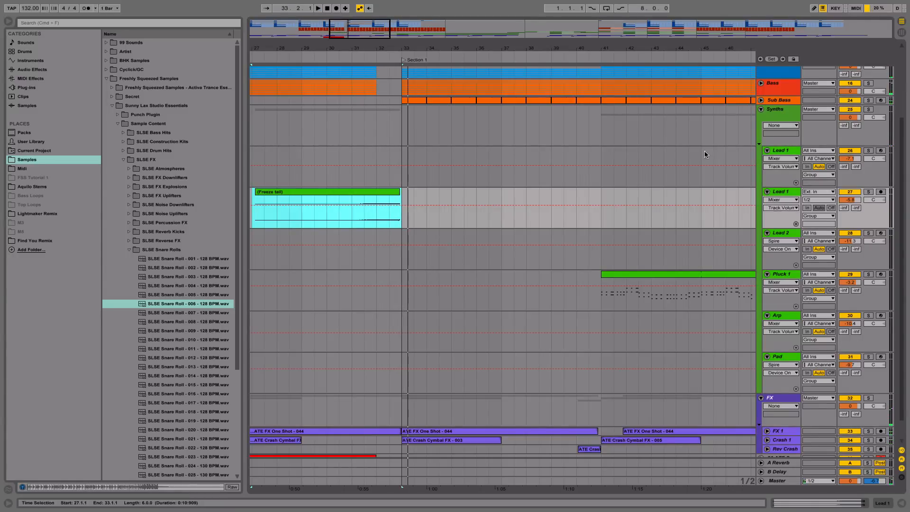
- Set the pasted freeze tail clip's gain to 5.13 dB in its clip view and play the lead-in to Section 1
{"action": "left_click", "coordinate": [380, 199]}
{"action": "key", "text": "space"}
{"action": "key", "text": "space"}
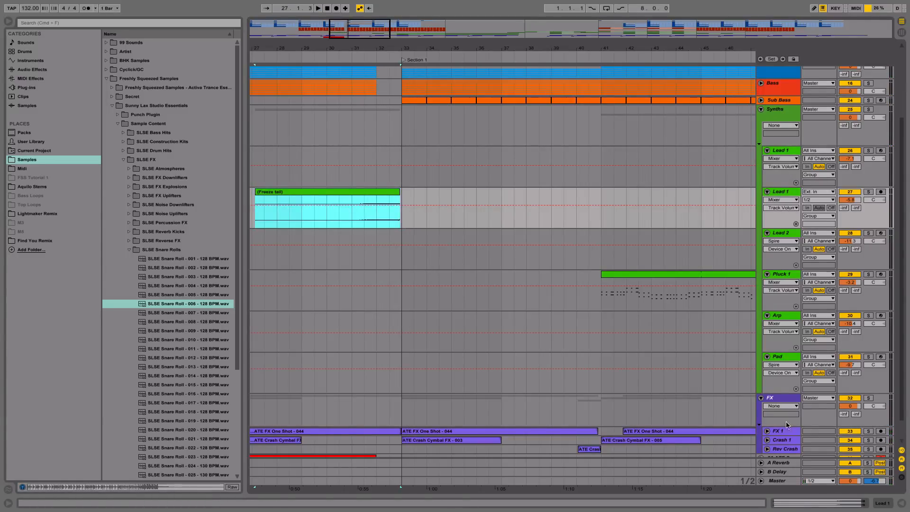
{"action": "left_click", "coordinate": [833, 507]}
{"action": "left_click_drag", "start_coordinate": [82, 472], "coordinate": [81, 464]}
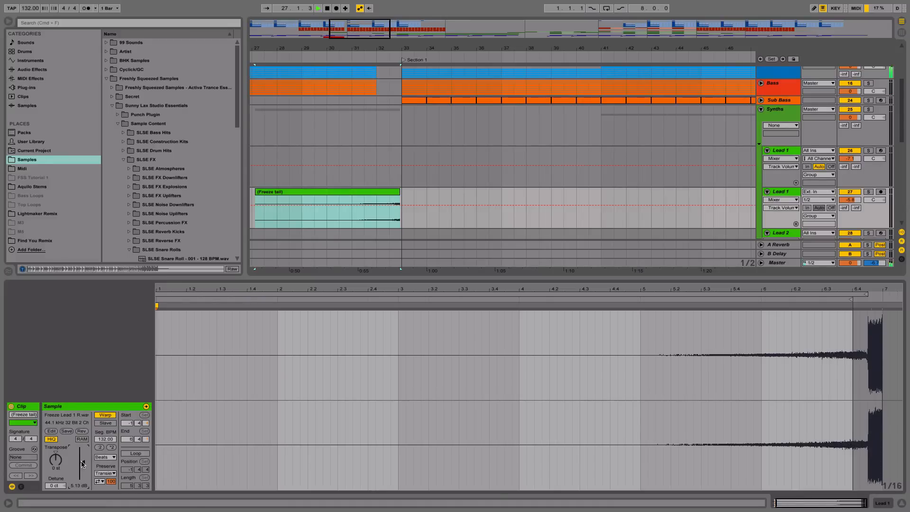
{"action": "key", "text": "space"}
{"action": "left_click", "coordinate": [358, 56]}
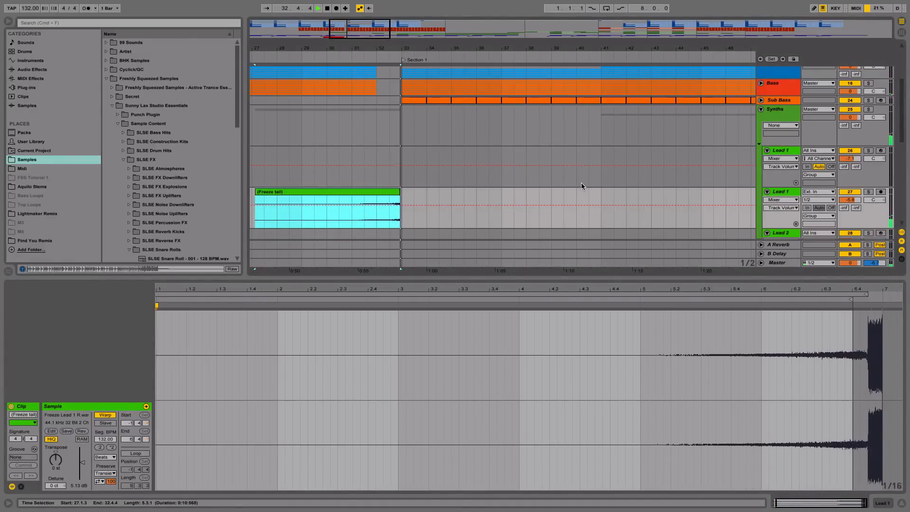
{"action": "key", "text": "space"}
- Start the freeze tail clip at bar 27 and trim its end just before the loud burst ahead of Section 1
{"action": "left_click_drag", "start_coordinate": [413, 196], "coordinate": [397, 196]}
{"action": "left_click", "coordinate": [356, 59]}
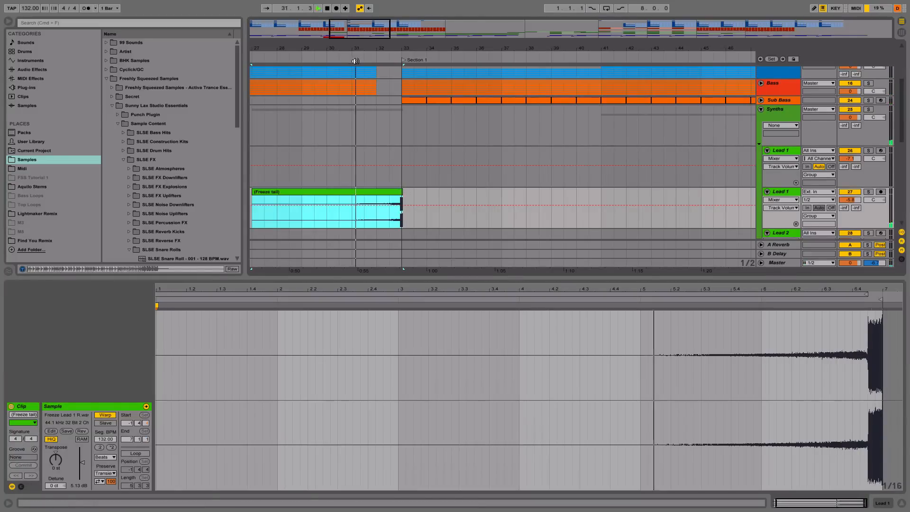
{"action": "left_click", "coordinate": [386, 59]}
{"action": "left_click_drag", "start_coordinate": [397, 49], "coordinate": [396, 64]}
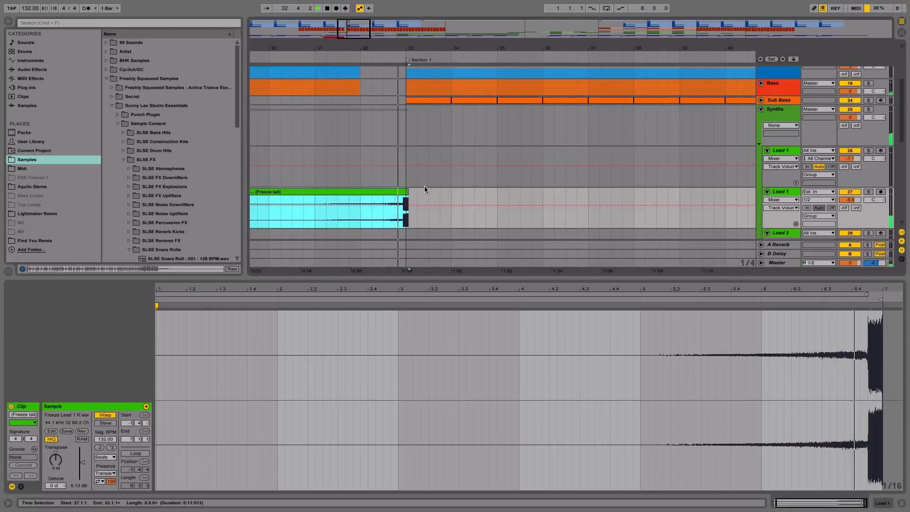
{"action": "left_click_drag", "start_coordinate": [408, 193], "coordinate": [401, 193]}
{"action": "key", "text": "space"}
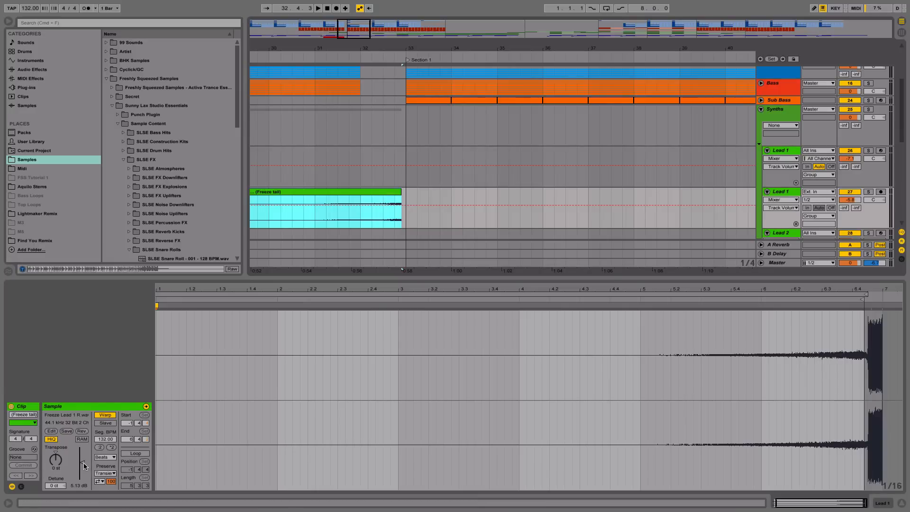
- Transpose the freeze tail clip before Section 1 up by 2 st and play the transition into Section 1
{"action": "left_click_drag", "start_coordinate": [60, 468], "coordinate": [61, 463]}
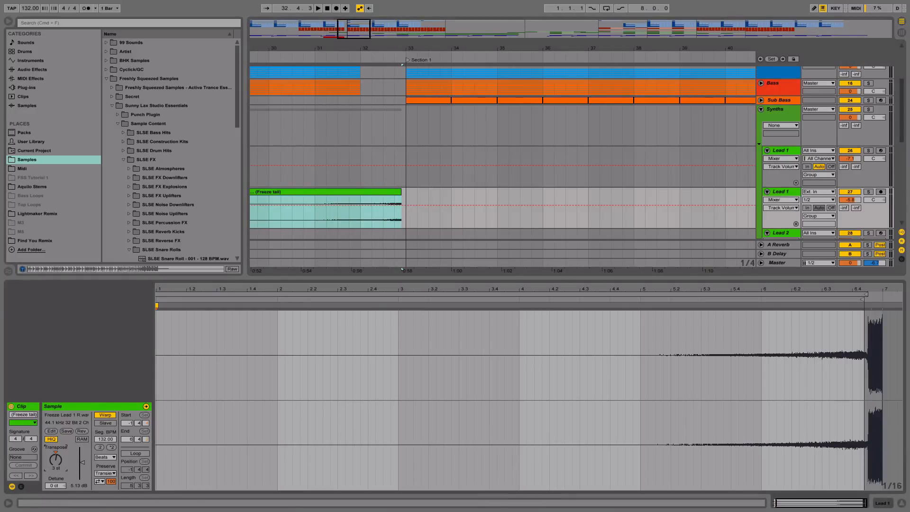
{"action": "left_click", "coordinate": [307, 48]}
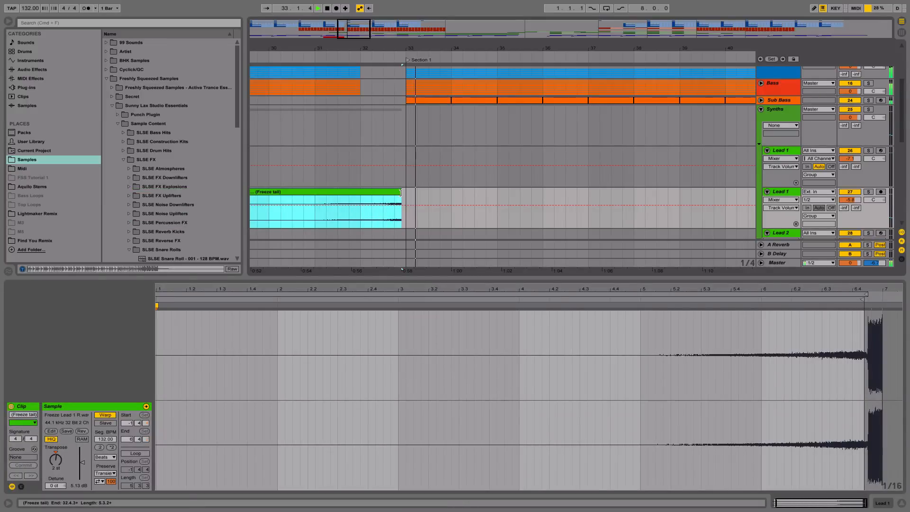
{"action": "key", "text": "space"}
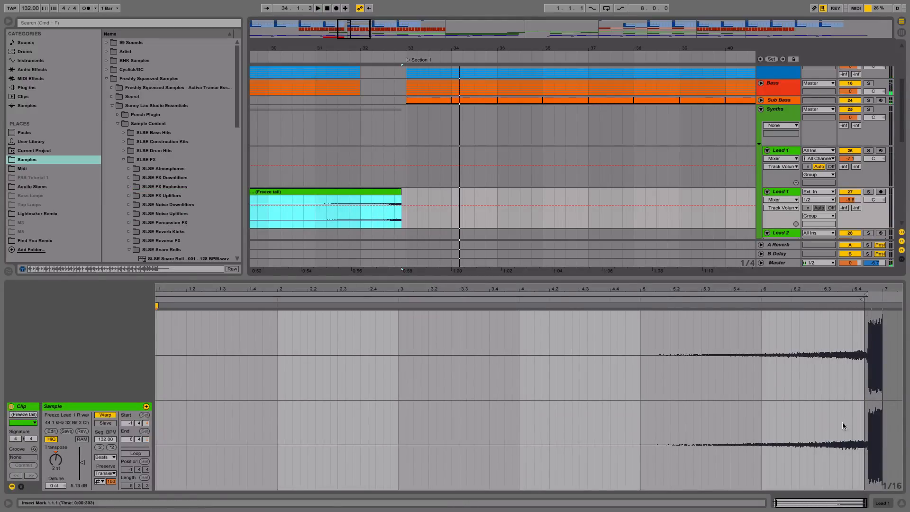
{"action": "key", "text": "shift+Tab"}
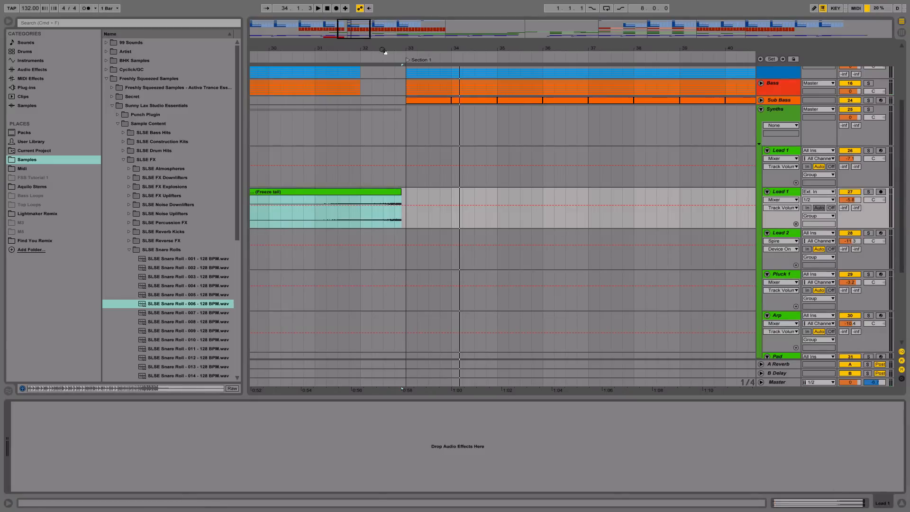
{"action": "left_click_drag", "start_coordinate": [385, 51], "coordinate": [386, 19]}
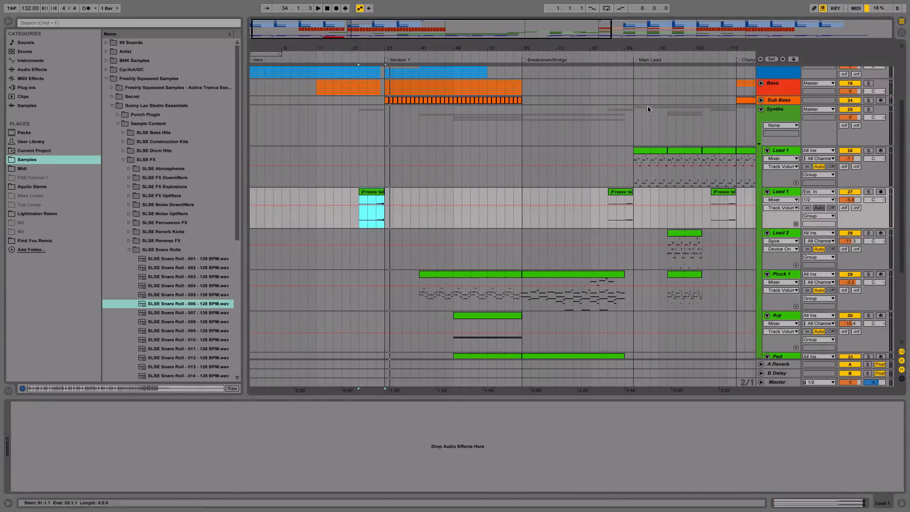
{"action": "left_click_drag", "start_coordinate": [639, 50], "coordinate": [640, 83]}
{"action": "left_click", "coordinate": [596, 193]}
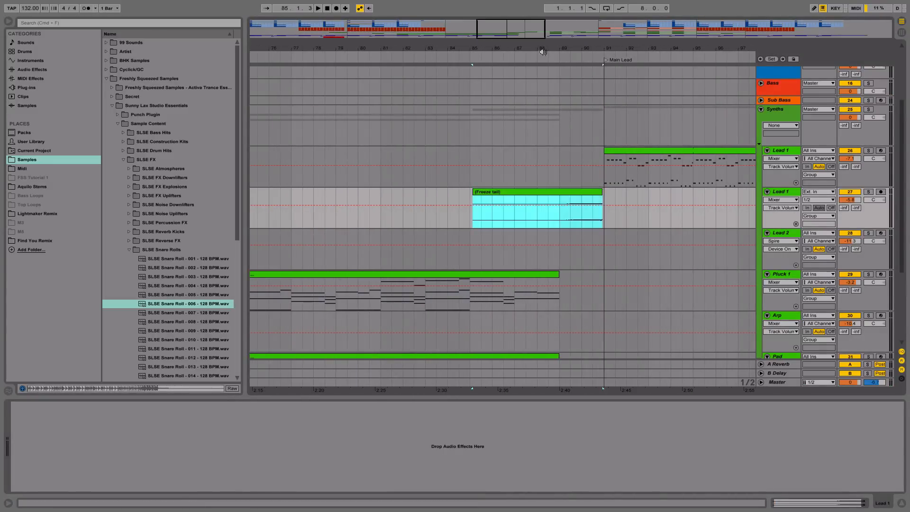
{"action": "left_click_drag", "start_coordinate": [542, 50], "coordinate": [542, 14]}
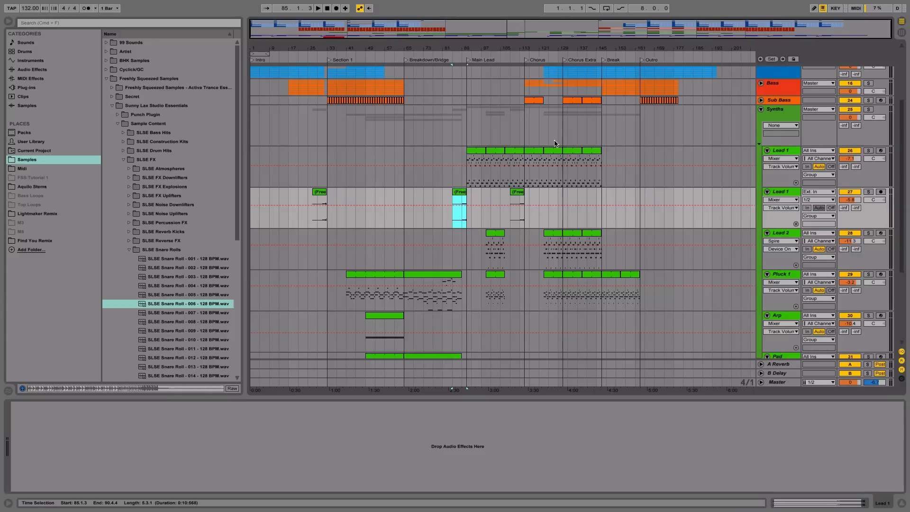
- Colour the headers of tracks 36 to 38 purple to match the FX group
{"action": "scroll", "coordinate": [421, 171], "scroll_direction": "down", "scroll_amount": 5}
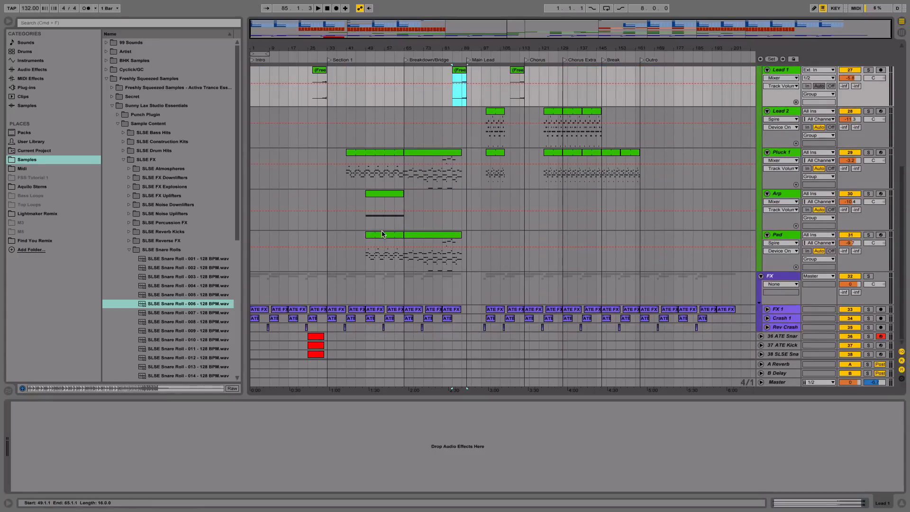
{"action": "left_click", "coordinate": [783, 336]}
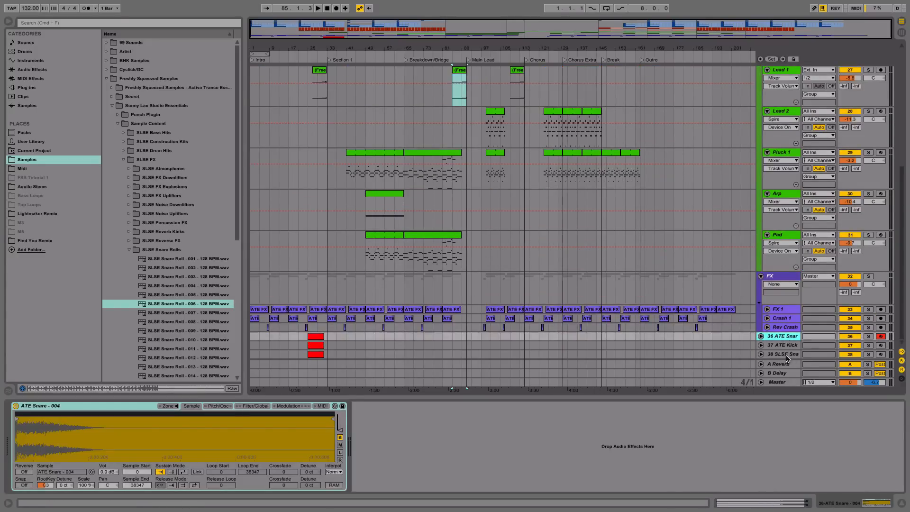
{"action": "left_click", "coordinate": [784, 355]}
{"action": "right_click", "coordinate": [786, 355]}
{"action": "left_click", "coordinate": [728, 271]}
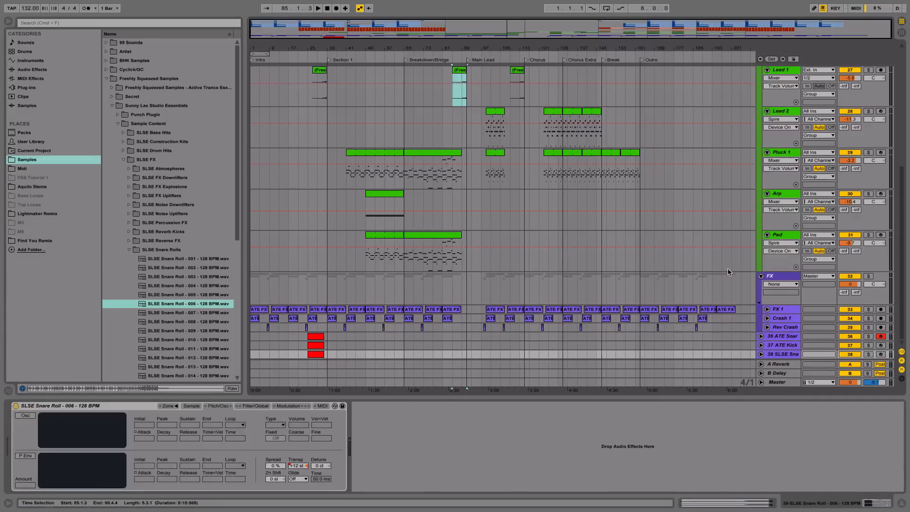
- Rename tracks 36, 37 and 38 as Snare 1, Snare 2 and Snare 3
{"action": "left_click", "coordinate": [796, 341]}
{"action": "left_click", "coordinate": [796, 337]}
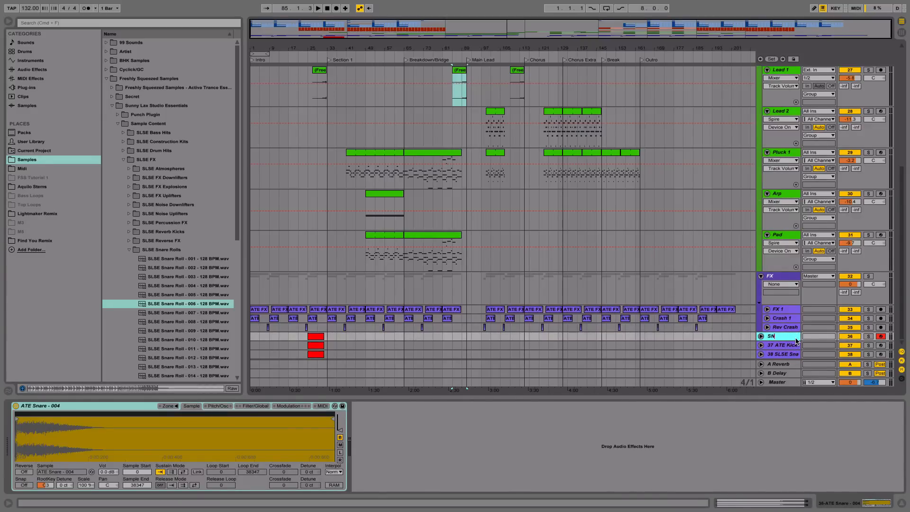
{"action": "key", "text": "Tab"}
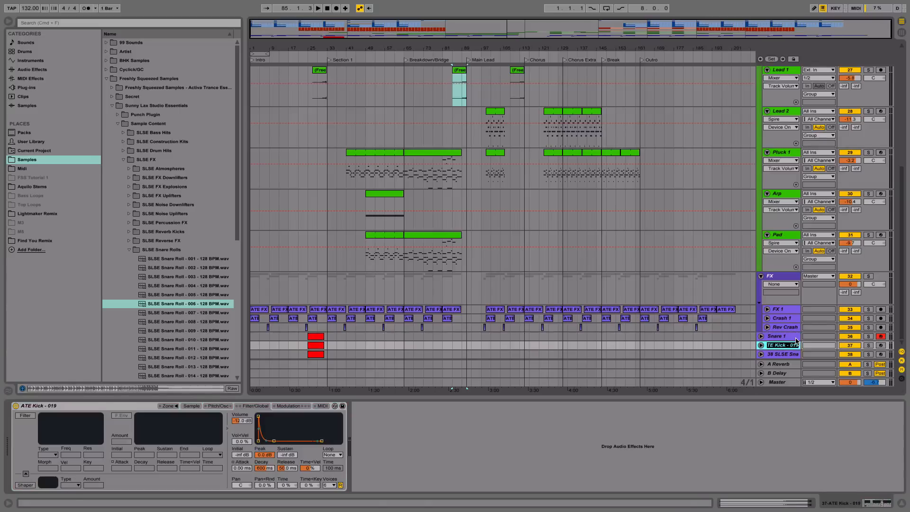
{"action": "type", "text": "Snare 2"}
{"action": "key", "text": "Tab"}
{"action": "type", "text": "Snare"}
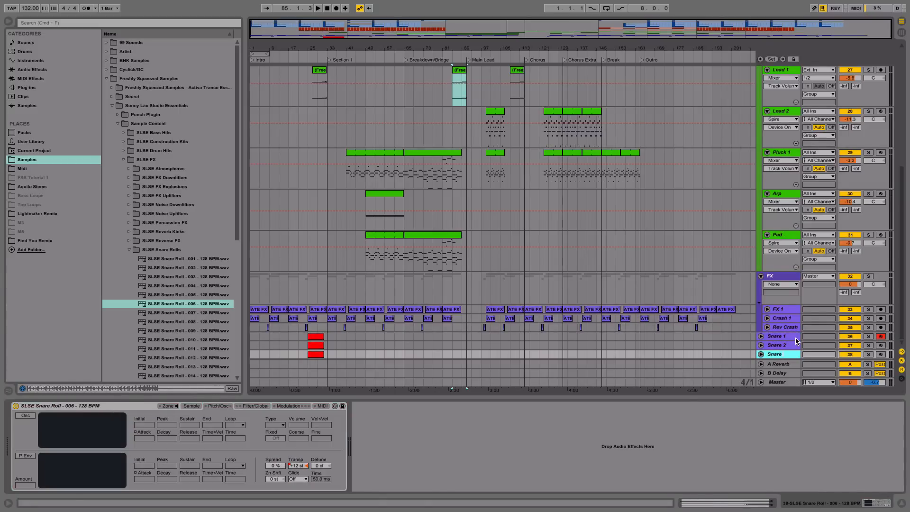
{"action": "type", "text": " 3"}
- Recolour the red clips on Snare 1, Snare 2 and Snare 3 purple to match their tracks
{"action": "left_click_drag", "start_coordinate": [311, 48], "coordinate": [310, 112]}
{"action": "left_click", "coordinate": [423, 355], "text": "shift"}
{"action": "left_click", "coordinate": [424, 345]}
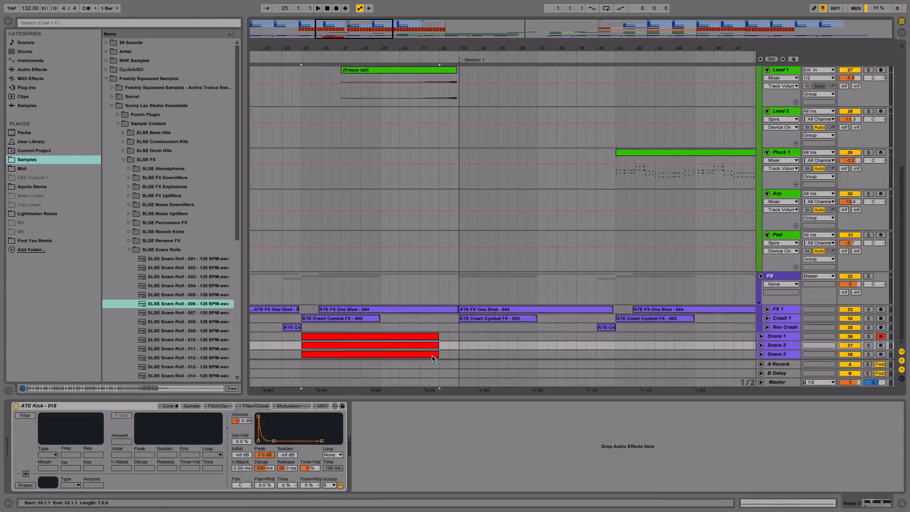
{"action": "left_click", "coordinate": [430, 354]}
{"action": "left_click", "coordinate": [427, 338], "text": "shift"}
{"action": "right_click", "coordinate": [428, 341]}
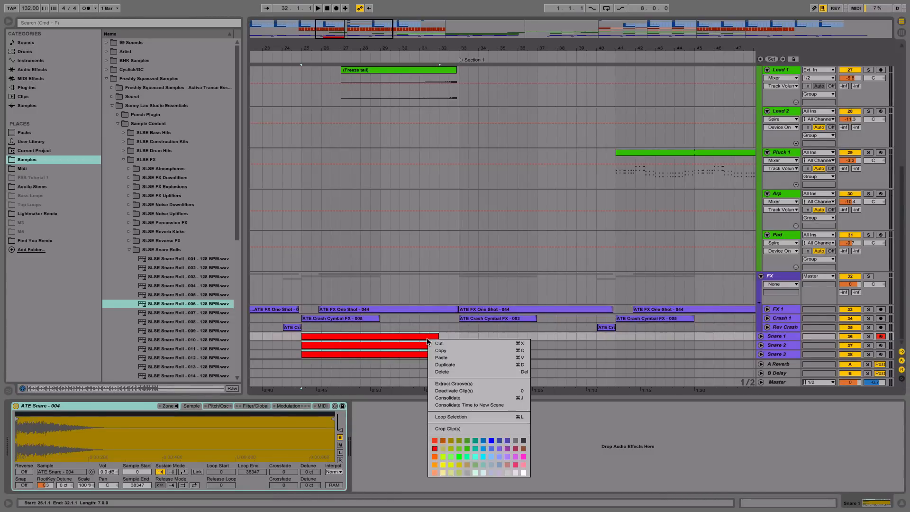
{"action": "left_click", "coordinate": [500, 449]}
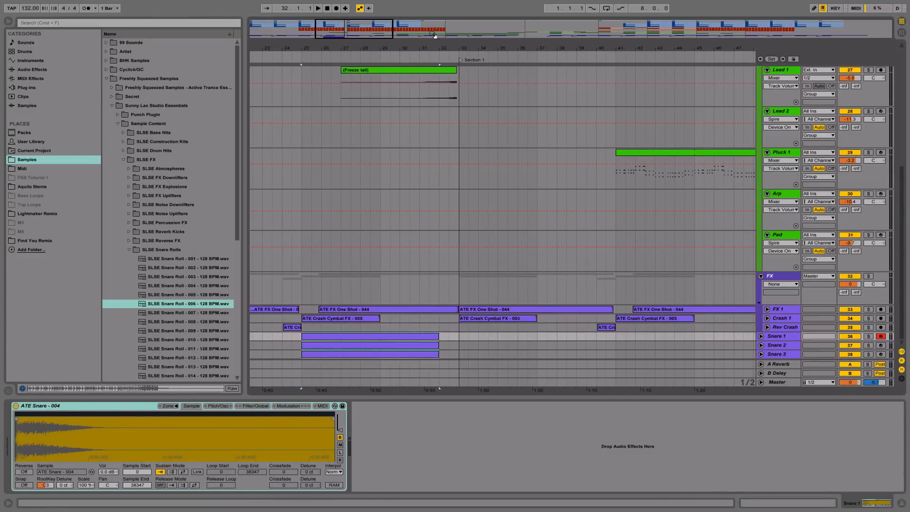
- Copy bars 25 to 33 of the three Snare tracks and paste them at bar 107, leading into Chorus
{"action": "left_click_drag", "start_coordinate": [433, 49], "coordinate": [325, 49]}
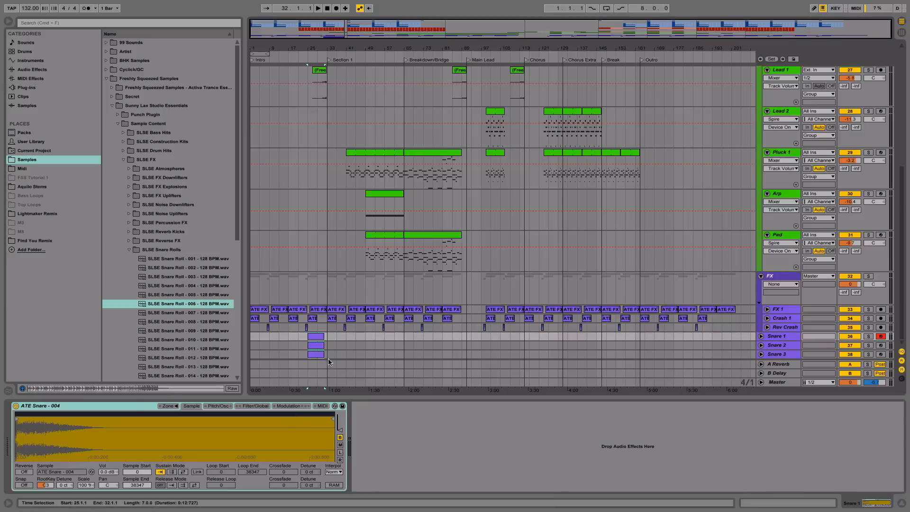
{"action": "left_click", "coordinate": [311, 337]}
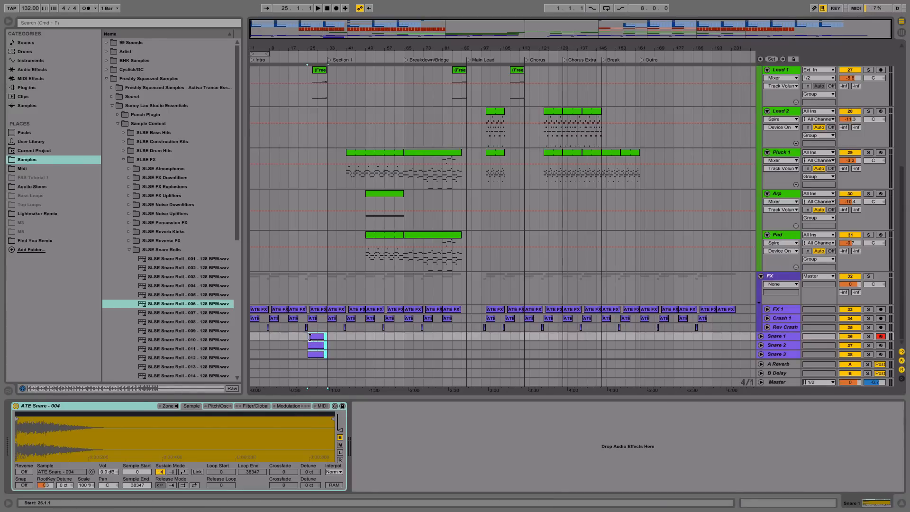
{"action": "left_click_drag", "start_coordinate": [498, 49], "coordinate": [481, 95]}
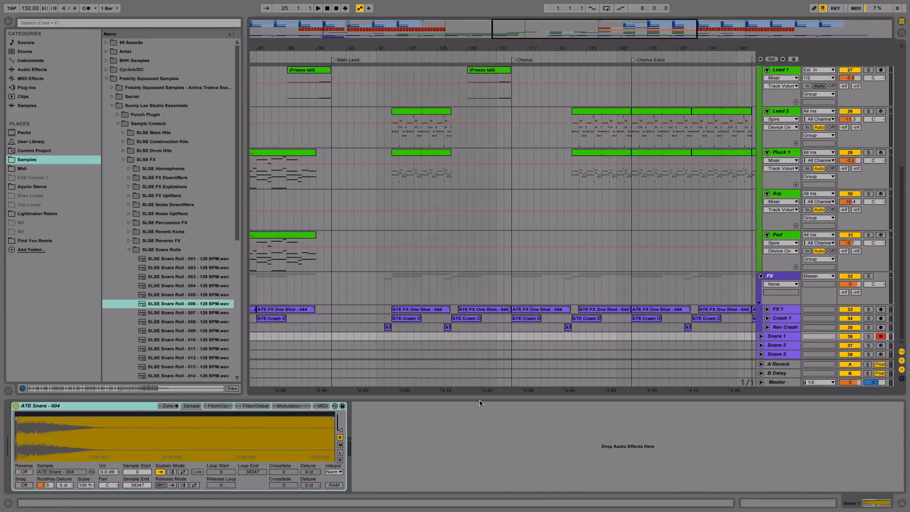
{"action": "left_click", "coordinate": [454, 339]}
{"action": "key", "text": "ctrl+v"}
- Play the pasted snare build-up from bar 107, skipping ahead to the transition into Chorus
{"action": "key", "text": "space"}
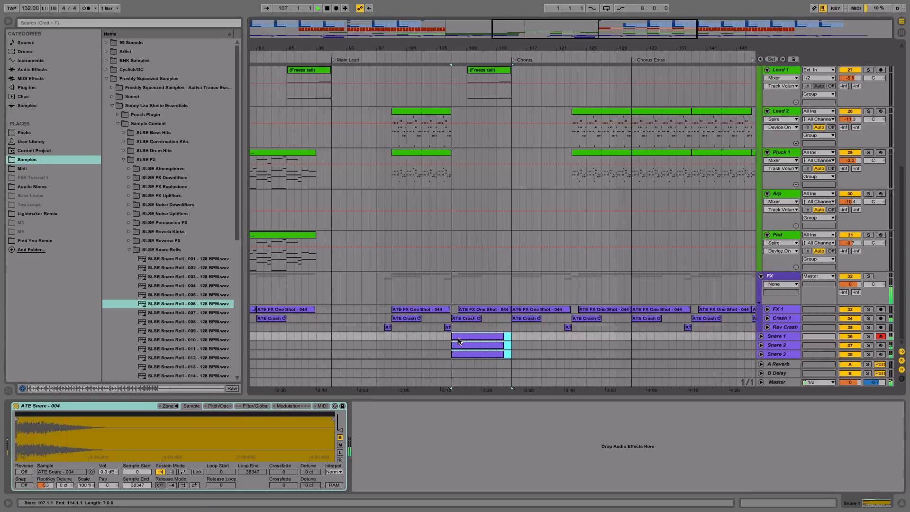
{"action": "left_click", "coordinate": [495, 62]}
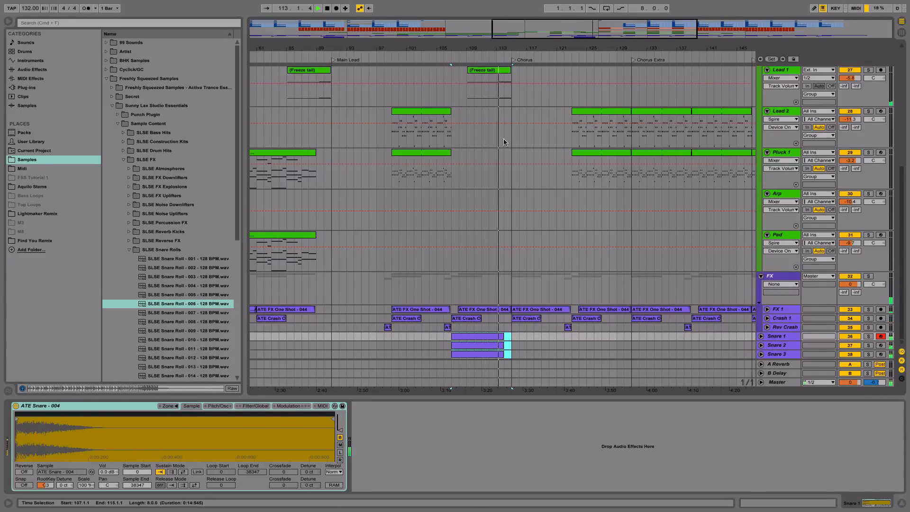
{"action": "scroll", "coordinate": [497, 264], "scroll_direction": "up", "scroll_amount": 8}
{"action": "scroll", "coordinate": [504, 267], "scroll_direction": "down", "scroll_amount": 8}
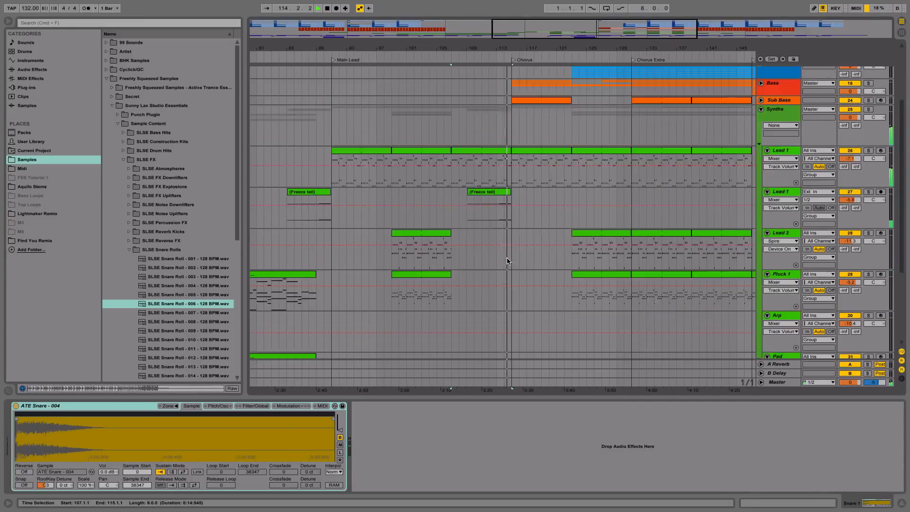
{"action": "scroll", "coordinate": [508, 139], "scroll_direction": "up", "scroll_amount": 4}
{"action": "key", "text": "space"}
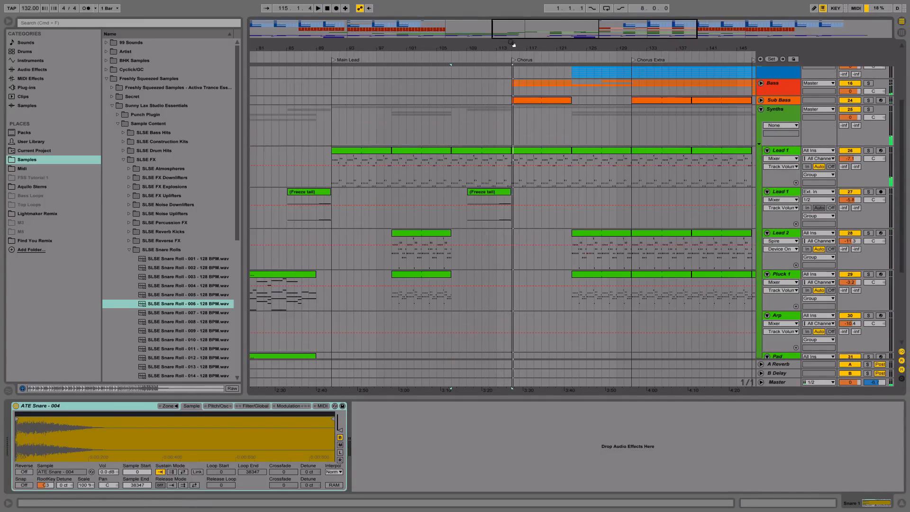
- Trim the upper Lead 1 track's clip before Chorus to end at bar 114, and paste bar 106 of Pluck 1 at bar 114
{"action": "left_click_drag", "start_coordinate": [513, 45], "coordinate": [513, 78]}
{"action": "left_click_drag", "start_coordinate": [511, 153], "coordinate": [495, 153]}
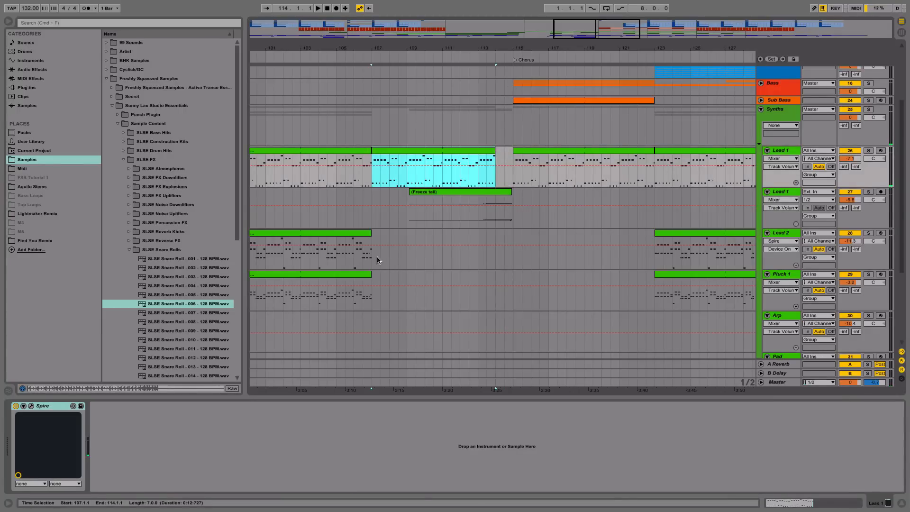
{"action": "left_click_drag", "start_coordinate": [359, 302], "coordinate": [369, 301]}
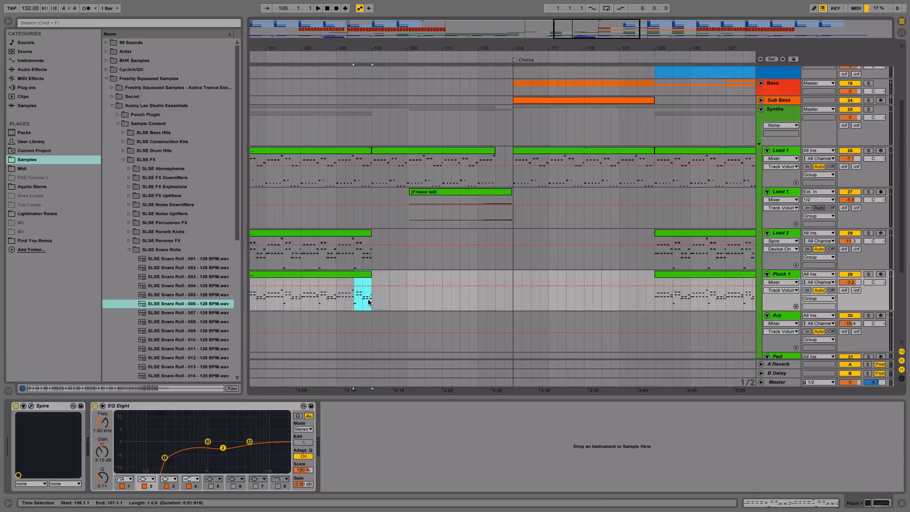
{"action": "key", "text": "ctrl+c"}
{"action": "left_click", "coordinate": [496, 297]}
{"action": "key", "text": "ctrl+v"}
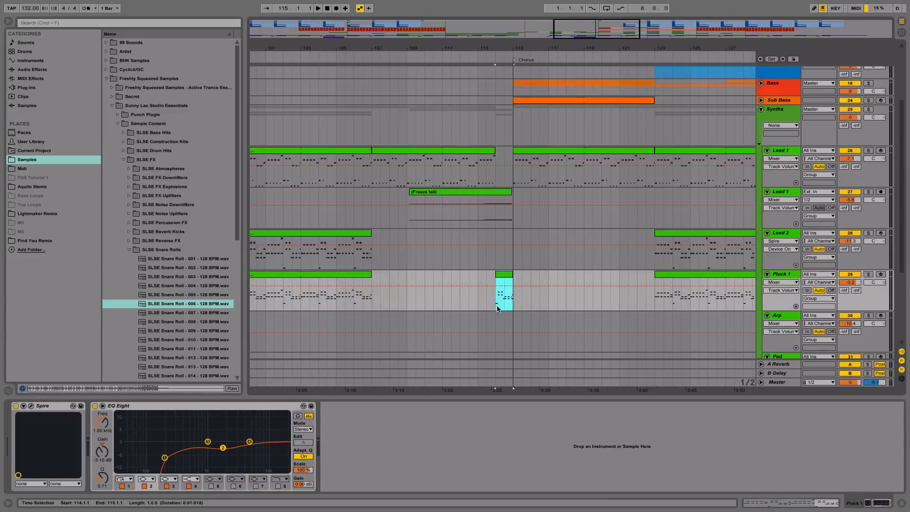
- Play from the pasted Pluck 1 bar at bar 114 into Chorus
{"action": "key", "text": "space"}
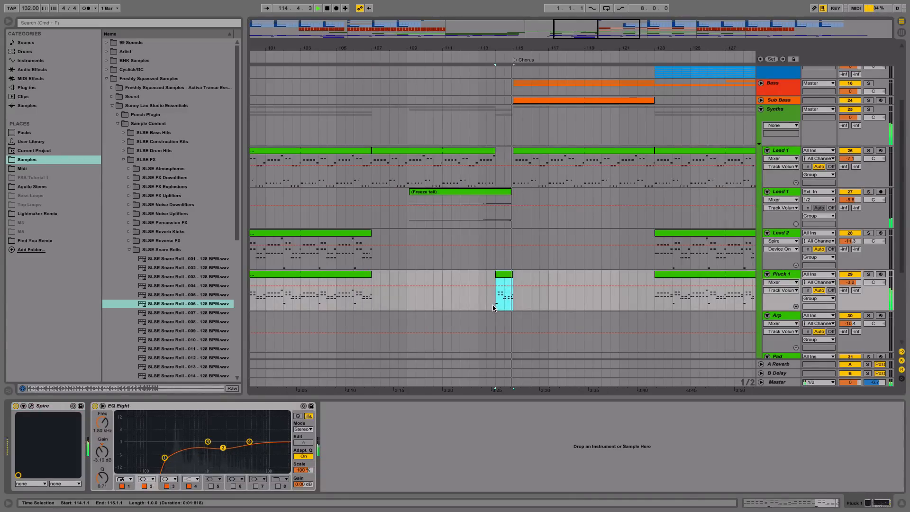
{"action": "key", "text": "minus"}
{"action": "key", "text": "minus"}
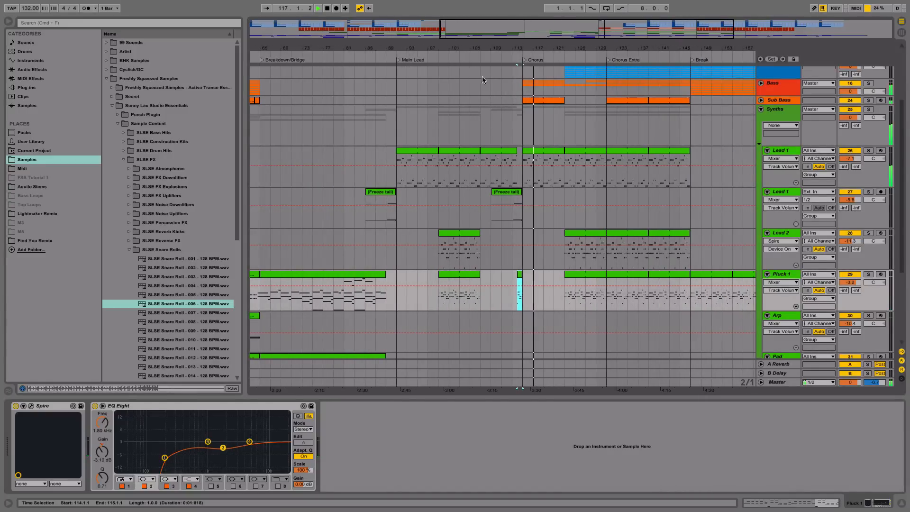
{"action": "key", "text": "minus"}
{"action": "key", "text": "minus"}
- Copy bars 107 to 115 of the three Snare tracks and paste them at bar 123, leading into Chorus Extra
{"action": "scroll", "coordinate": [484, 244], "scroll_direction": "down", "scroll_amount": 5}
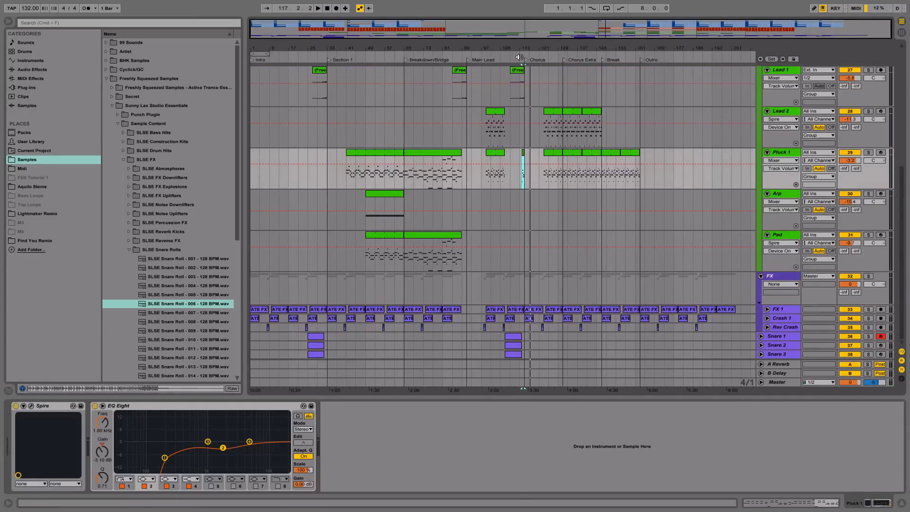
{"action": "left_click_drag", "start_coordinate": [544, 46], "coordinate": [497, 111]}
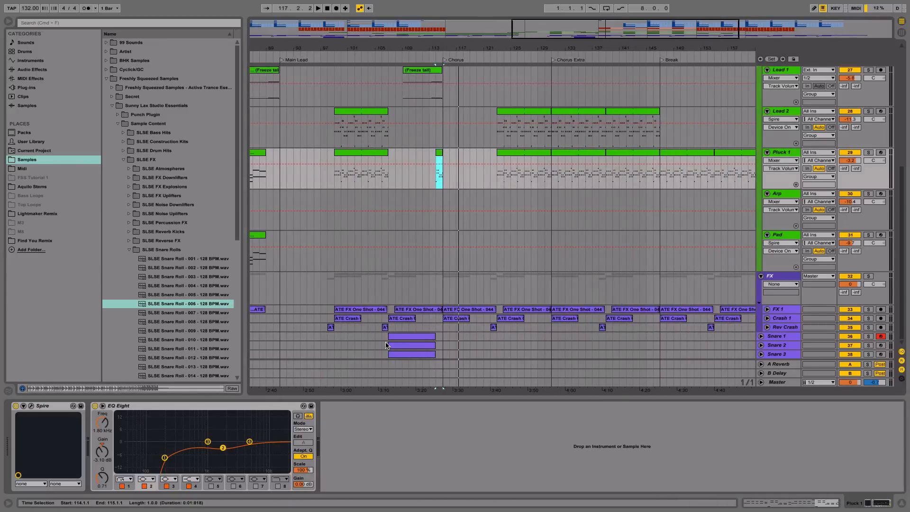
{"action": "left_click_drag", "start_coordinate": [443, 337], "coordinate": [389, 356]}
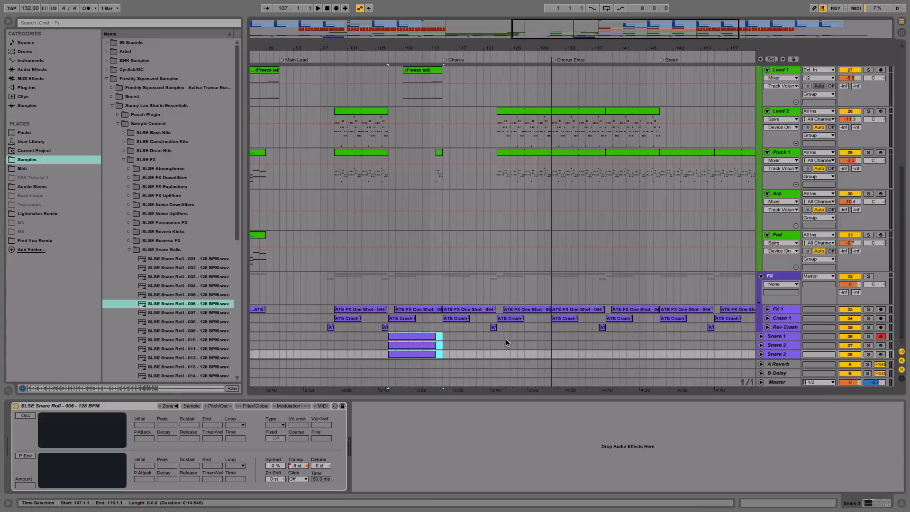
{"action": "left_click", "coordinate": [494, 338]}
{"action": "key", "text": "ctrl+v"}
- Play the new snare build-up from bar 123, skipping ahead to the start of Chorus Extra
{"action": "key", "text": "space"}
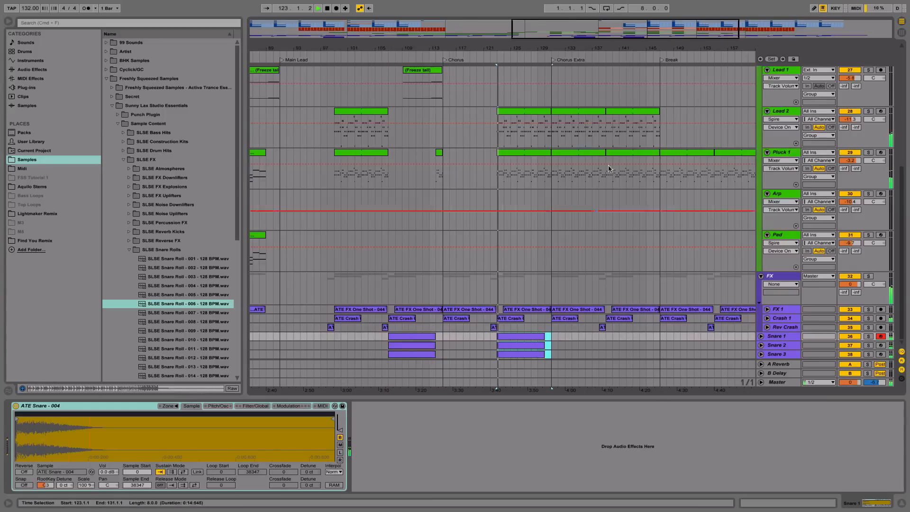
{"action": "left_click", "coordinate": [553, 64]}
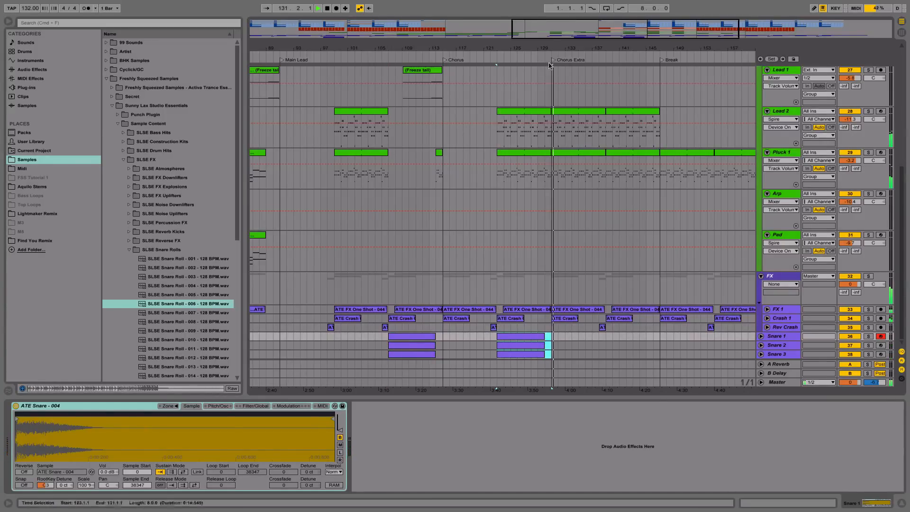
{"action": "left_click_drag", "start_coordinate": [549, 49], "coordinate": [549, 17]}
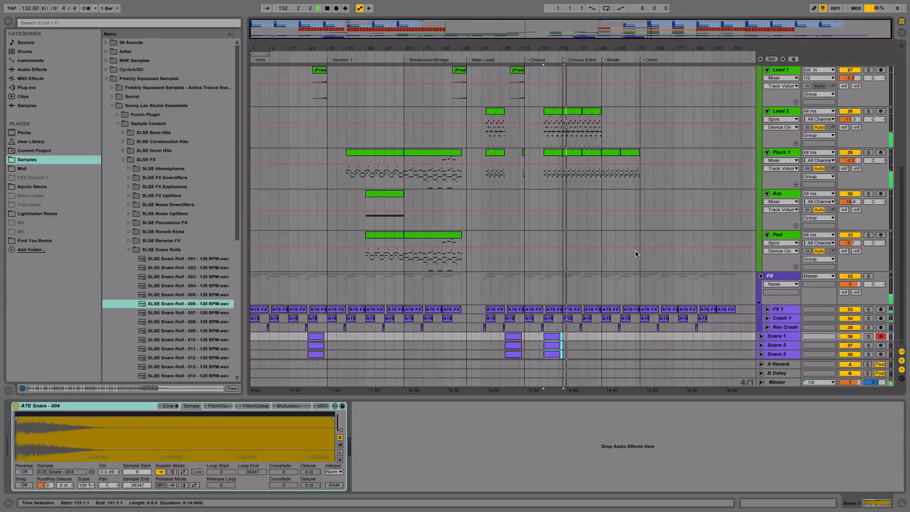
{"action": "scroll", "coordinate": [635, 254], "scroll_direction": "up", "scroll_amount": 5}
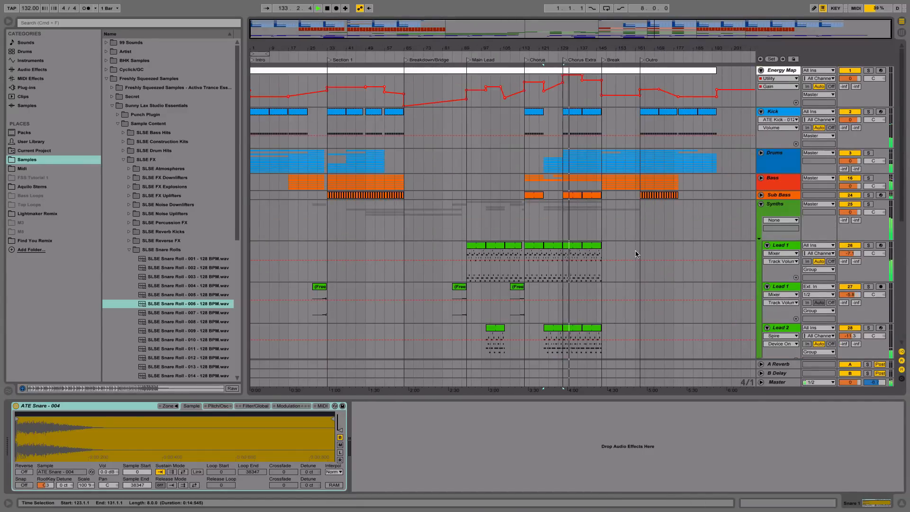
- Paste the copied snare build-up at bar 155 on the three Snare tracks, leading into Outro, and play it
{"action": "scroll", "coordinate": [635, 253], "scroll_direction": "down", "scroll_amount": 5}
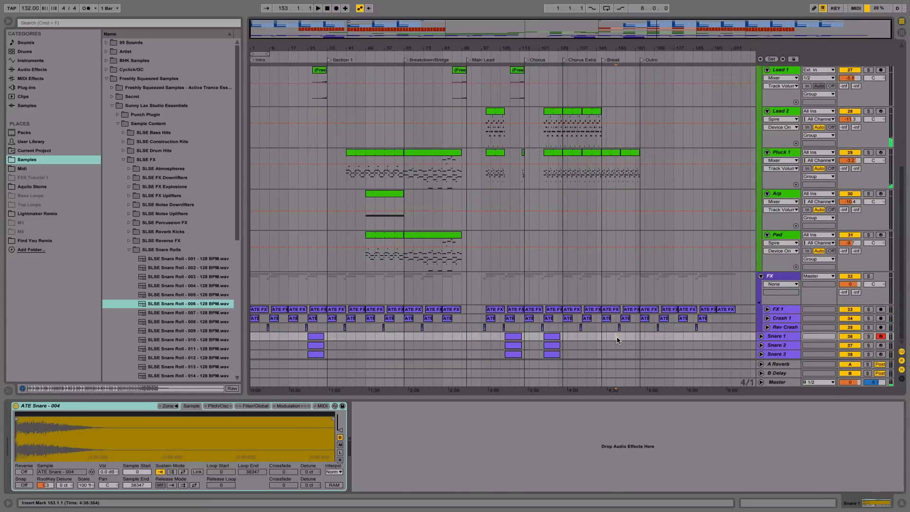
{"action": "scroll", "coordinate": [643, 197], "scroll_direction": "up", "scroll_amount": 5}
{"action": "left_click_drag", "start_coordinate": [639, 48], "coordinate": [622, 135]}
{"action": "scroll", "coordinate": [616, 190], "scroll_direction": "down", "scroll_amount": 5}
{"action": "key", "text": "space"}
{"action": "left_click_drag", "start_coordinate": [567, 343], "coordinate": [587, 338]}
- Delete the Pluck 1 clip from bar 155 to 163 and listen through the transition into Outro
{"action": "left_click", "coordinate": [587, 155]}
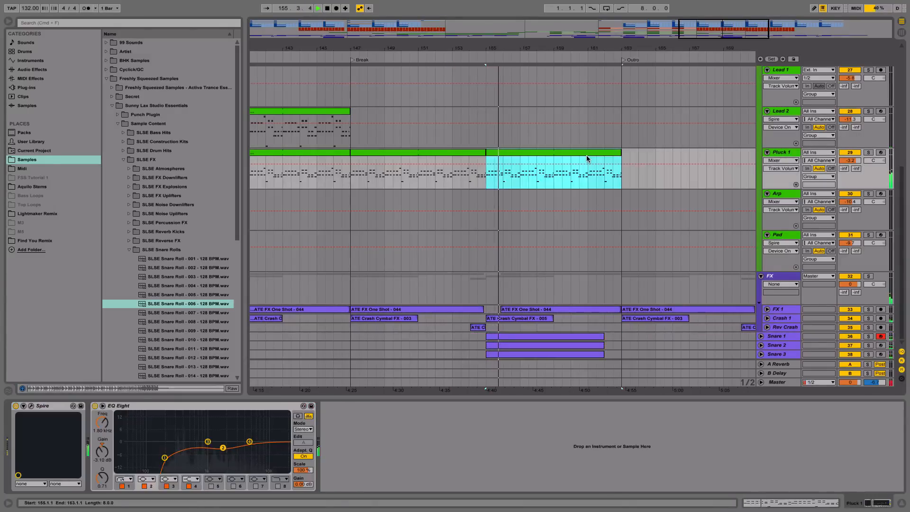
{"action": "key", "text": "Delete"}
{"action": "left_click", "coordinate": [607, 56]}
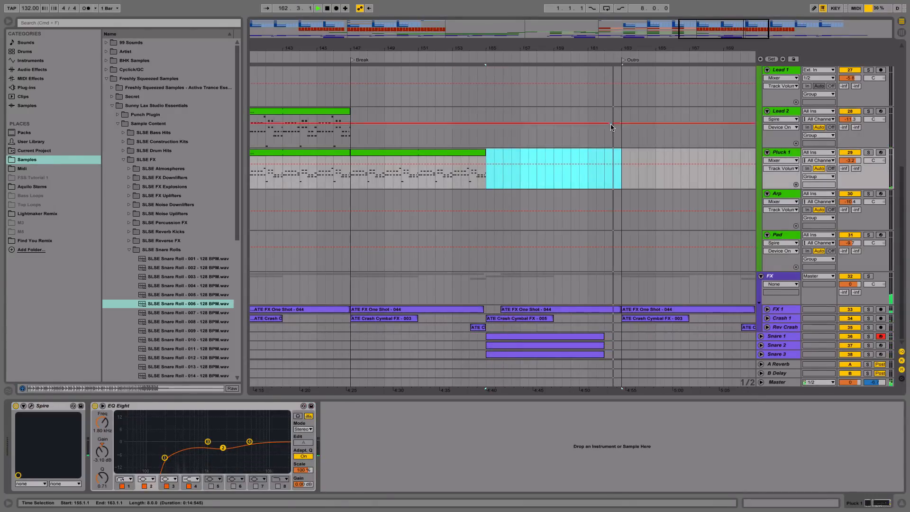
{"action": "scroll", "coordinate": [614, 128], "scroll_direction": "up", "scroll_amount": 5}
{"action": "left_click_drag", "start_coordinate": [623, 51], "coordinate": [587, 28]}
{"action": "scroll", "coordinate": [597, 175], "scroll_direction": "down", "scroll_amount": 6}
{"action": "key", "text": "space"}
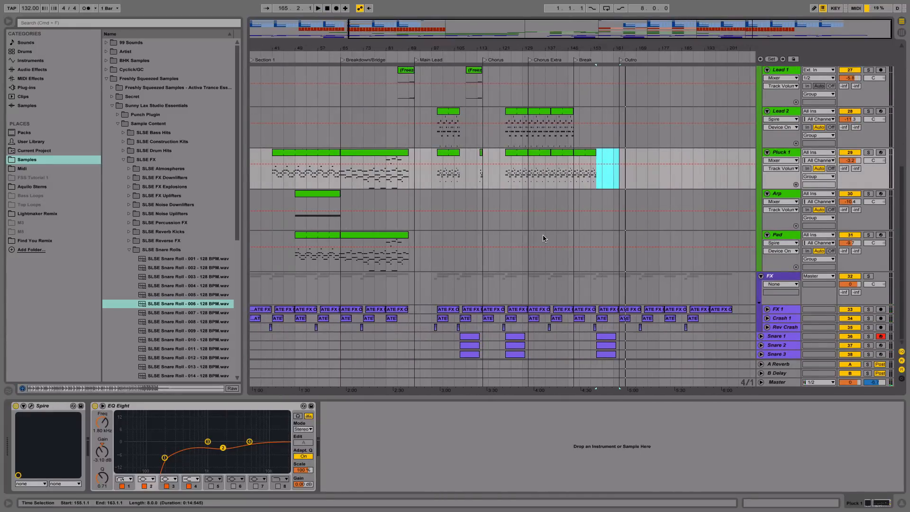
- Move the Snare 1, Snare 2 and Snare 3 tracks above FX 1 within the FX group
{"action": "left_click", "coordinate": [779, 336]}
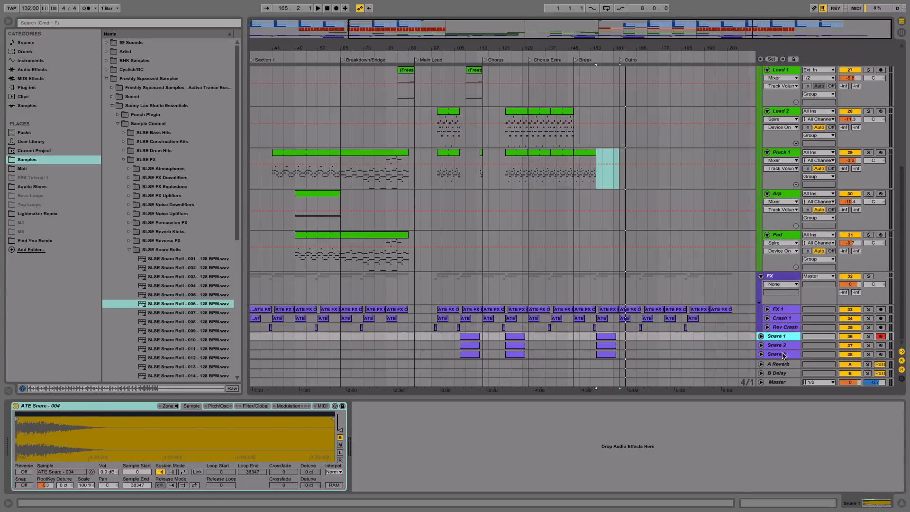
{"action": "left_click", "coordinate": [783, 356], "text": "shift"}
{"action": "left_click_drag", "start_coordinate": [785, 353], "coordinate": [728, 322]}
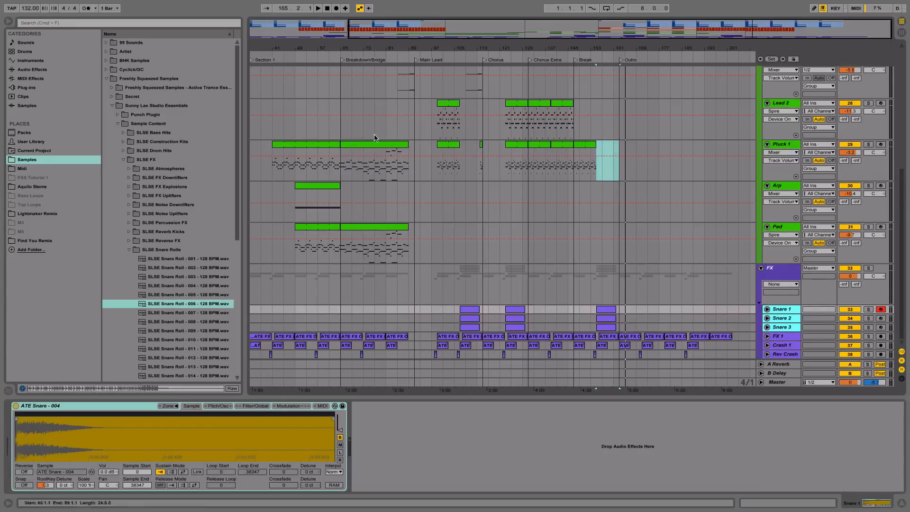
{"action": "left_click_drag", "start_coordinate": [317, 51], "coordinate": [384, 51]}
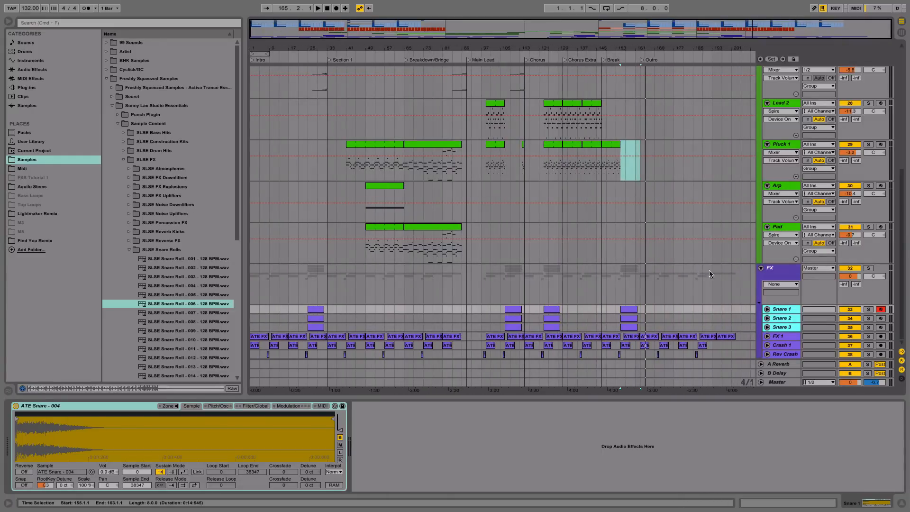
- Insert a new MIDI track above Snare 1 as the first track in the FX group and save the set
{"action": "right_click", "coordinate": [781, 310]}
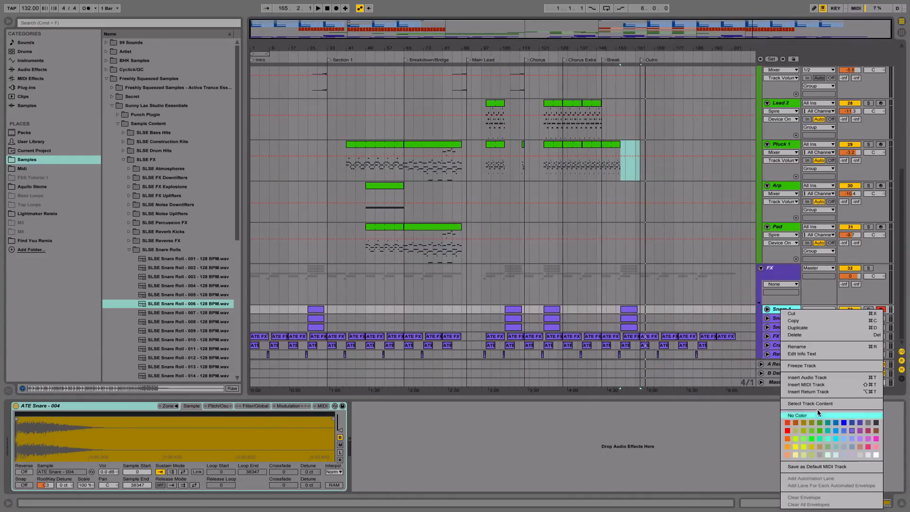
{"action": "left_click", "coordinate": [808, 384]}
{"action": "left_click_drag", "start_coordinate": [782, 320], "coordinate": [786, 305]}
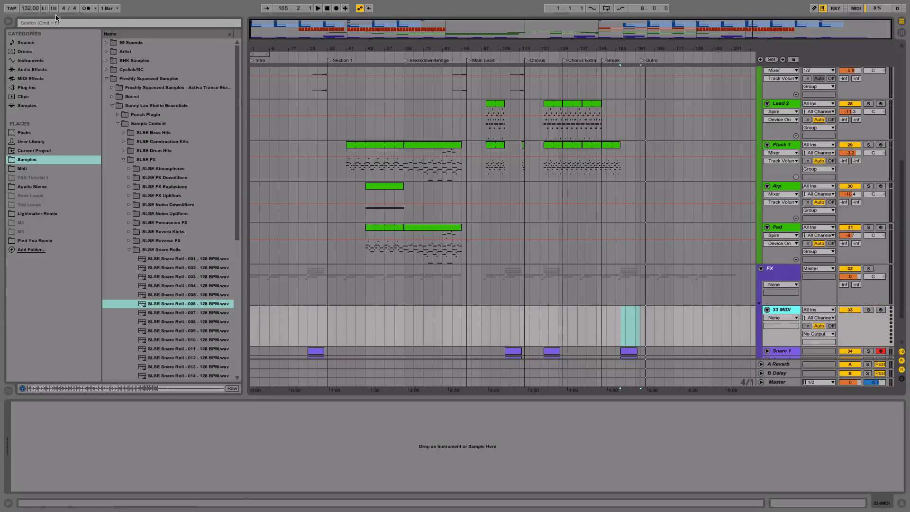
{"action": "left_click", "coordinate": [378, 303]}
{"action": "key", "text": "super+s"}
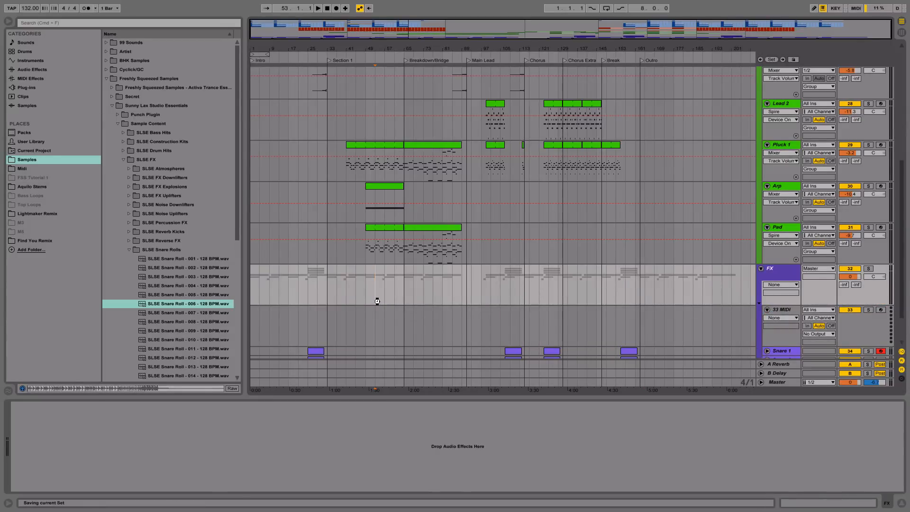
- Load the Reveal Sound Spire plug-in onto the new MIDI track
{"action": "left_click", "coordinate": [41, 87]}
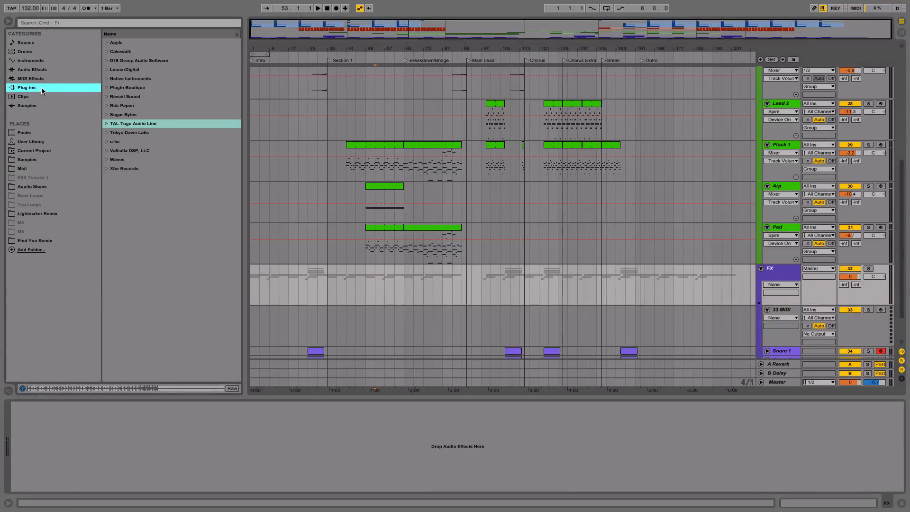
{"action": "left_click", "coordinate": [106, 97]}
{"action": "left_click_drag", "start_coordinate": [117, 109], "coordinate": [784, 311]}
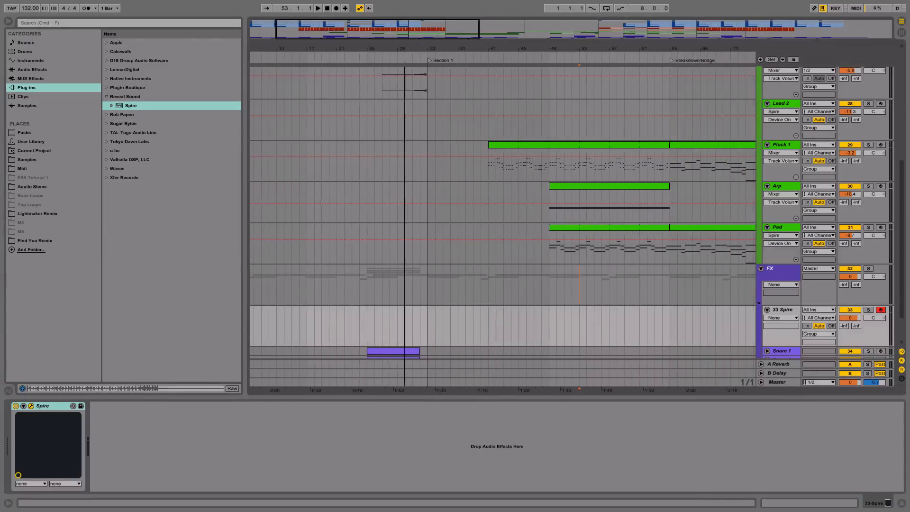
- Create an empty MIDI clip from bar 25 to 32 on the Spire track and colour it purple like the snare clips
{"action": "left_click_drag", "start_coordinate": [368, 334], "coordinate": [412, 334]}
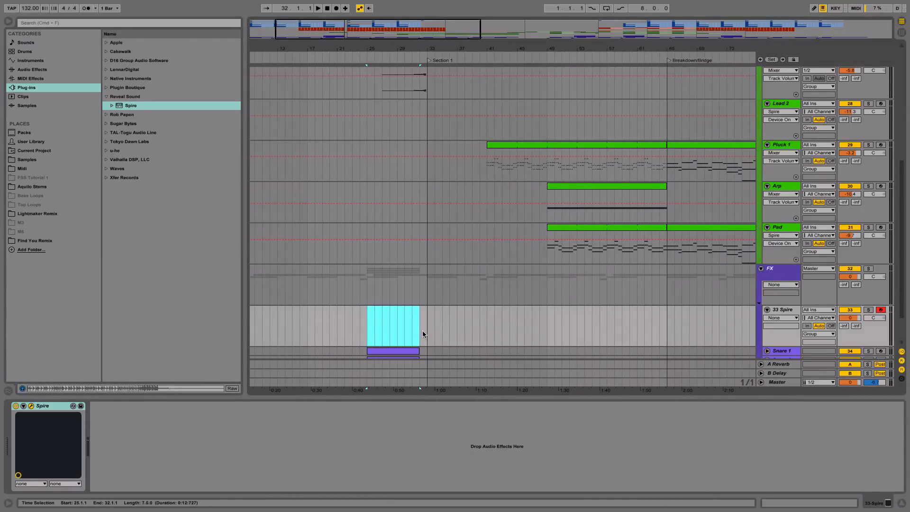
{"action": "key", "text": "super+shift+m"}
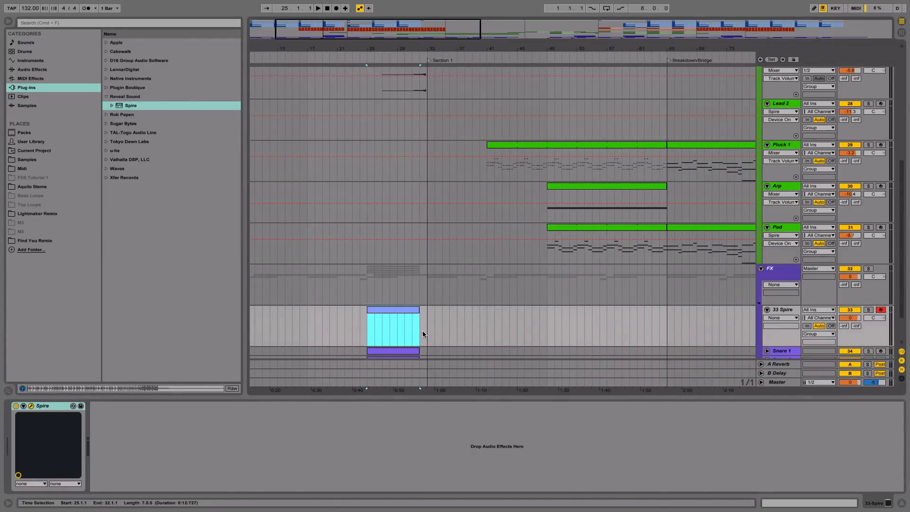
{"action": "right_click", "coordinate": [397, 312]}
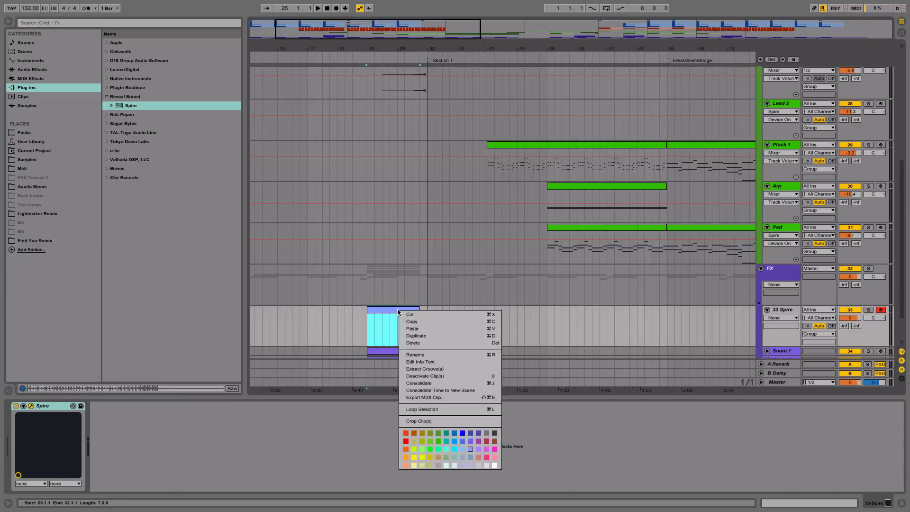
{"action": "left_click", "coordinate": [473, 441]}
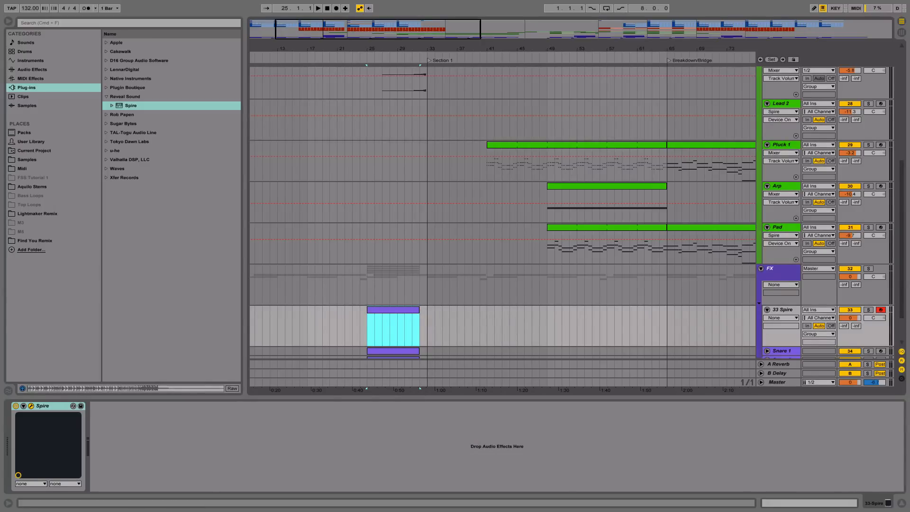
- Switch Spire from its initial patch to a sound bank with FX presets and load an "FX - 8 Bar Build Up" preset
{"action": "left_click_drag", "start_coordinate": [592, 511], "coordinate": [401, 126]}
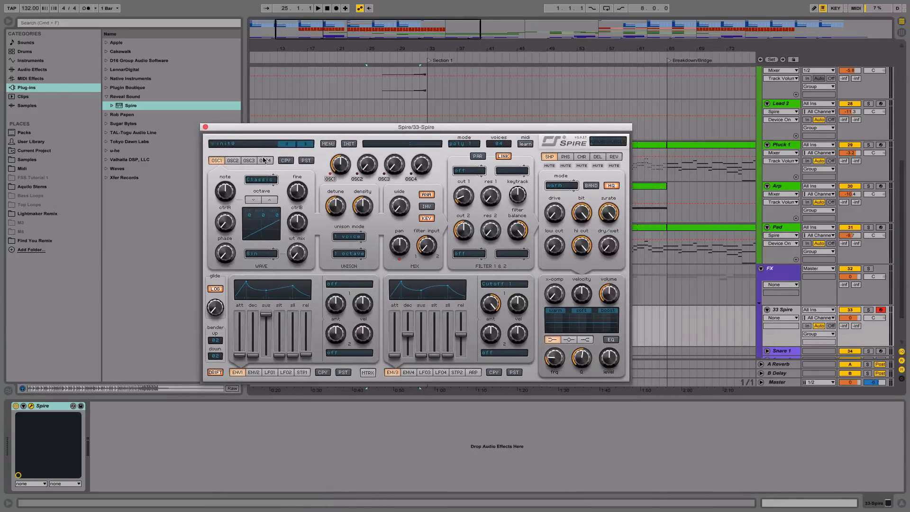
{"action": "left_click", "coordinate": [327, 144]}
{"action": "mouse_move", "coordinate": [351, 148]}
{"action": "left_click", "coordinate": [454, 150]}
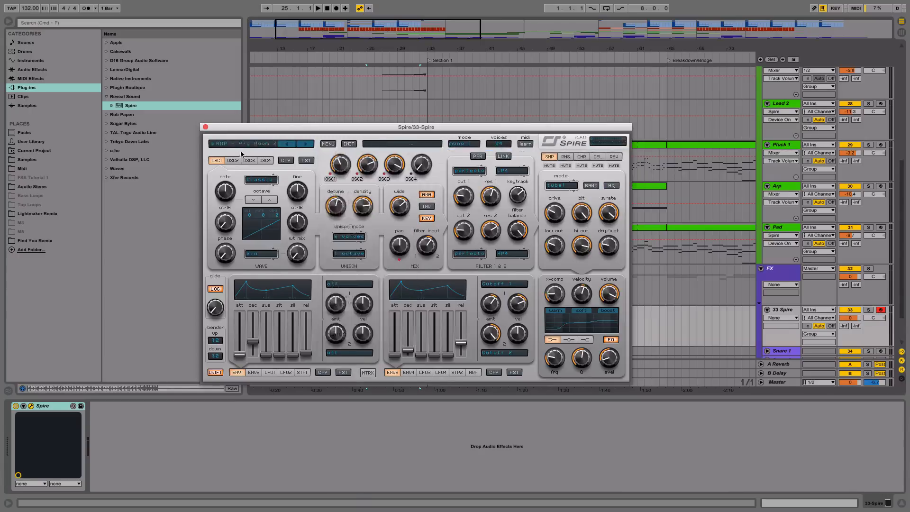
{"action": "left_click", "coordinate": [256, 143]}
{"action": "scroll", "coordinate": [284, 374], "scroll_direction": "down", "scroll_amount": 3}
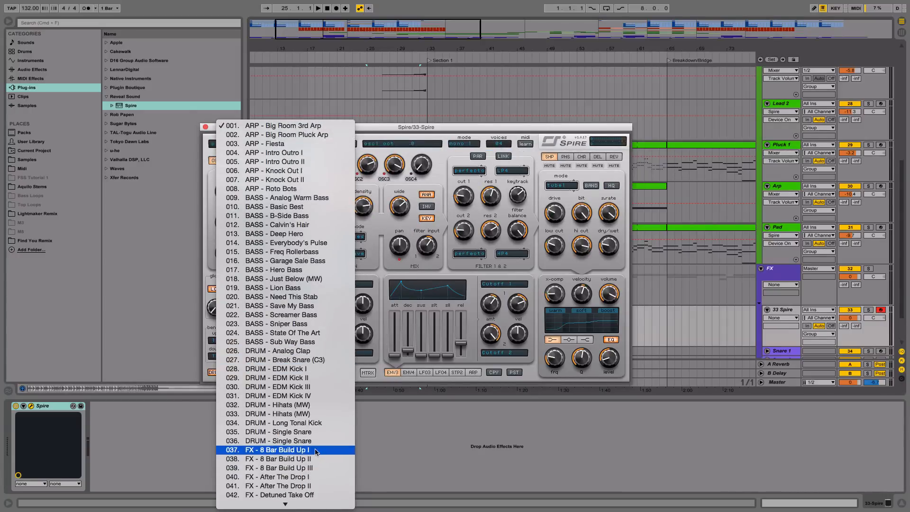
{"action": "left_click", "coordinate": [284, 378]}
{"action": "left_click", "coordinate": [205, 126]}
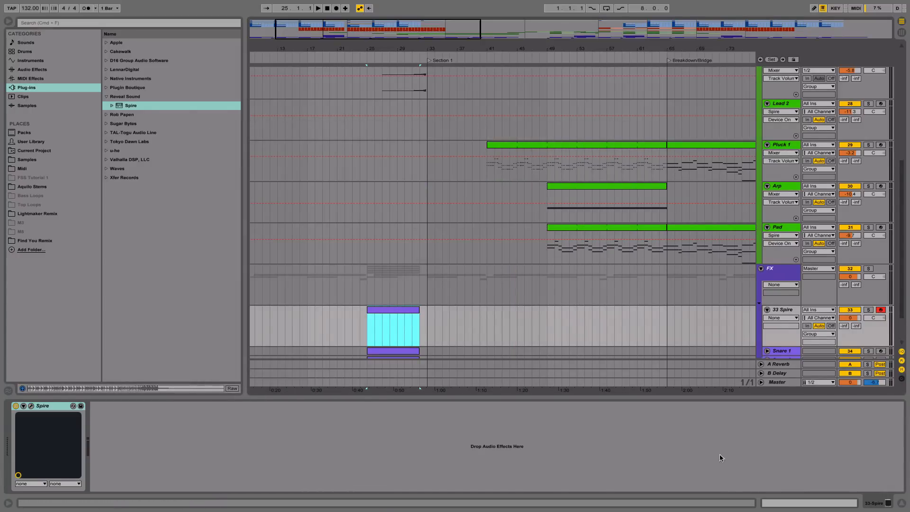
- Draw one sustained F#2 note spanning the whole Spire clip
{"action": "key", "text": "shift+Tab"}
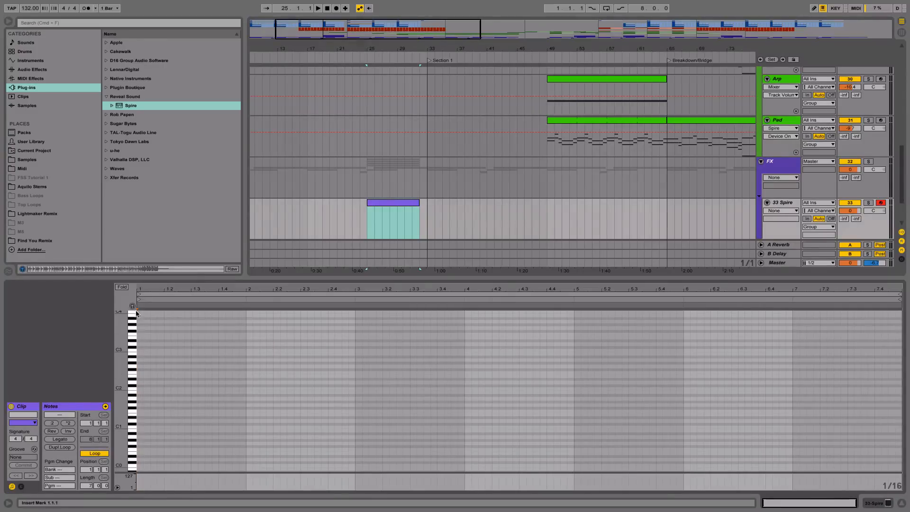
{"action": "left_click", "coordinate": [132, 374]}
{"action": "left_click_drag", "start_coordinate": [141, 369], "coordinate": [868, 370]}
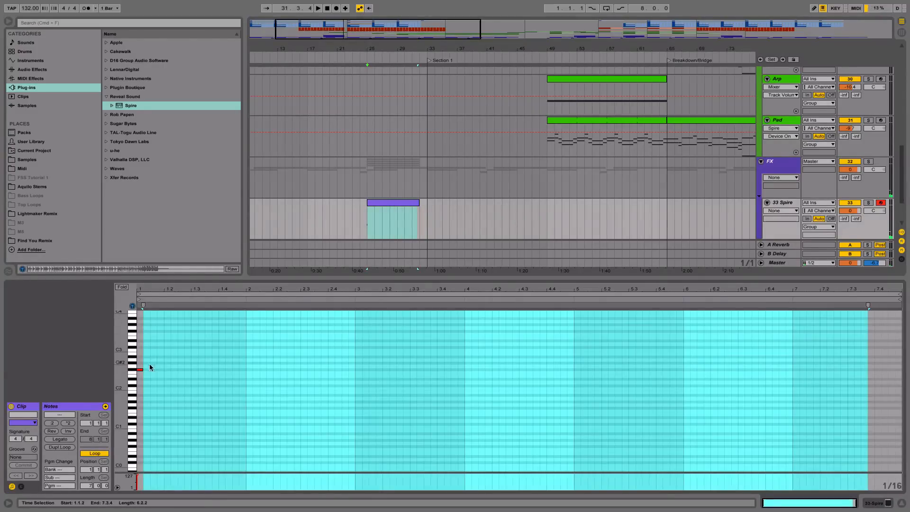
{"action": "left_click", "coordinate": [156, 372]}
{"action": "left_click_drag", "start_coordinate": [142, 370], "coordinate": [851, 399]}
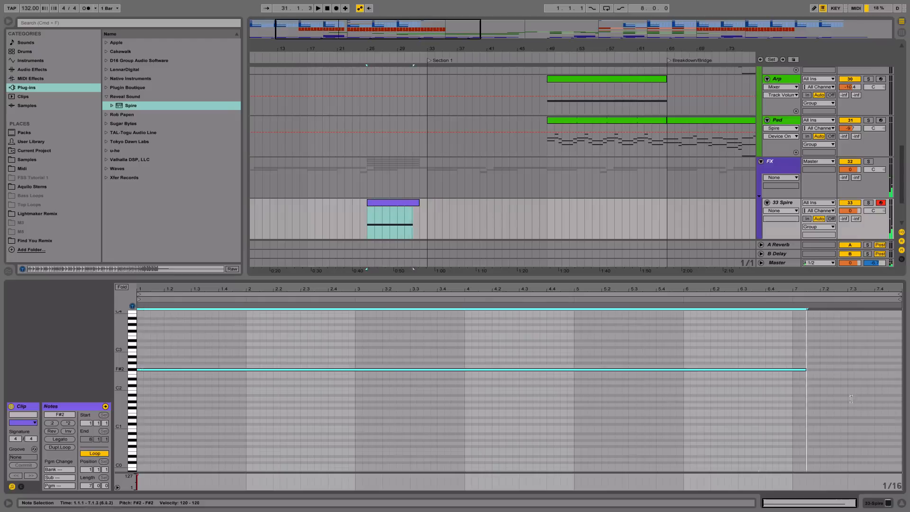
{"action": "key", "text": "shift+Tab"}
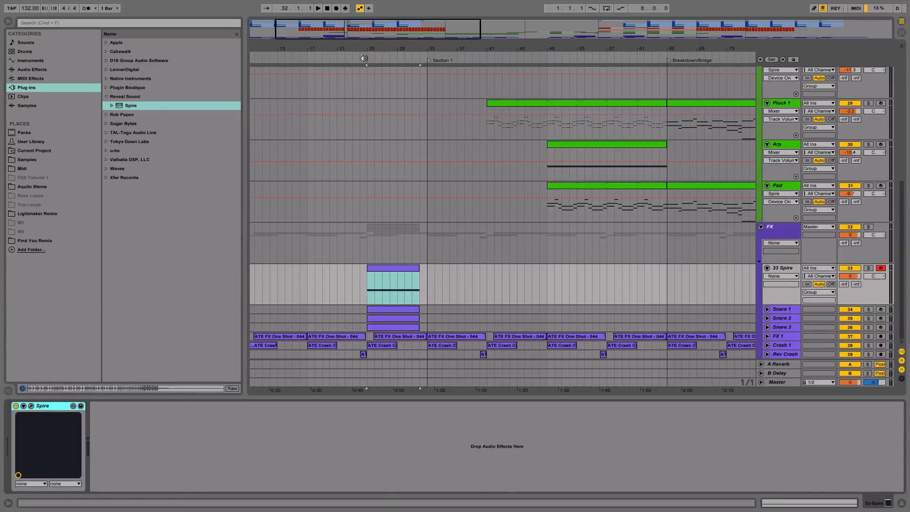
- While playing the build-up from bar 25, set Spire's reverb wet level to 54% and the track volume to -3.7 dB
{"action": "left_click_drag", "start_coordinate": [363, 58], "coordinate": [411, 80]}
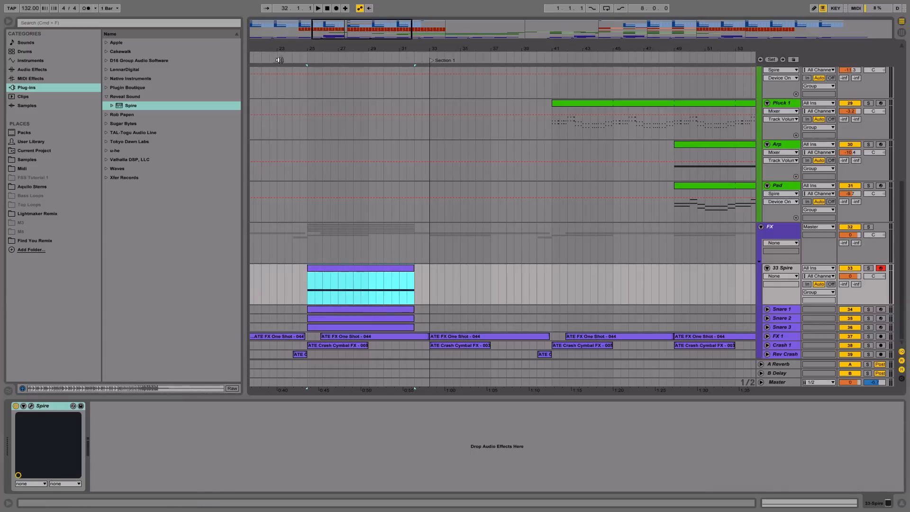
{"action": "left_click", "coordinate": [304, 58]}
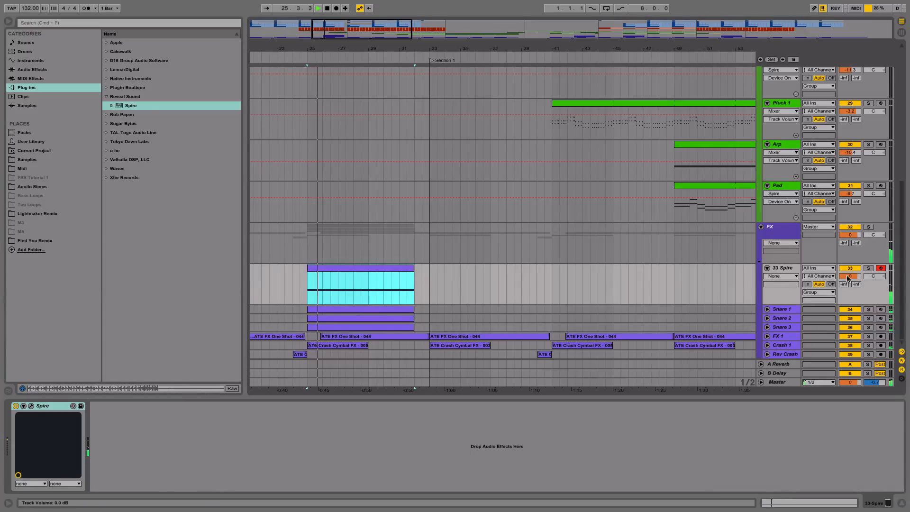
{"action": "left_click_drag", "start_coordinate": [848, 276], "coordinate": [848, 278]}
{"action": "key", "text": "super+alt+p"}
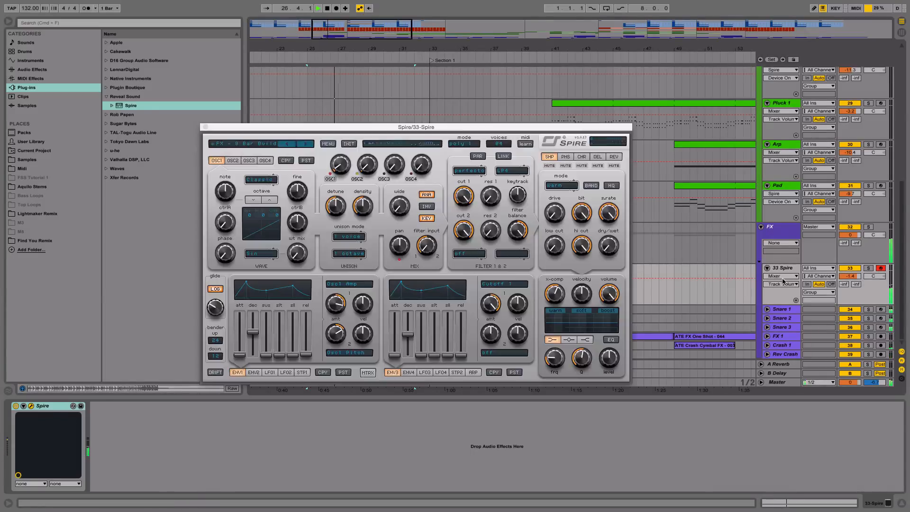
{"action": "left_click", "coordinate": [613, 157]}
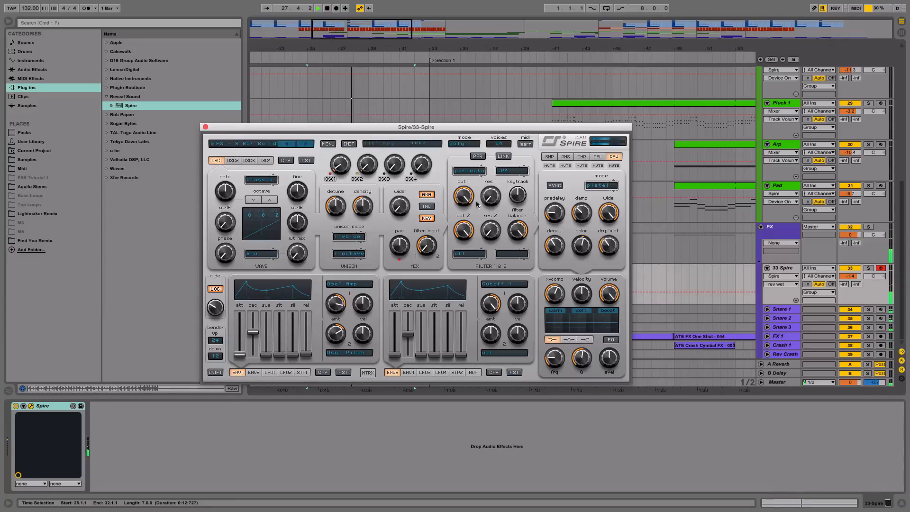
{"action": "left_click_drag", "start_coordinate": [609, 243], "coordinate": [609, 240]}
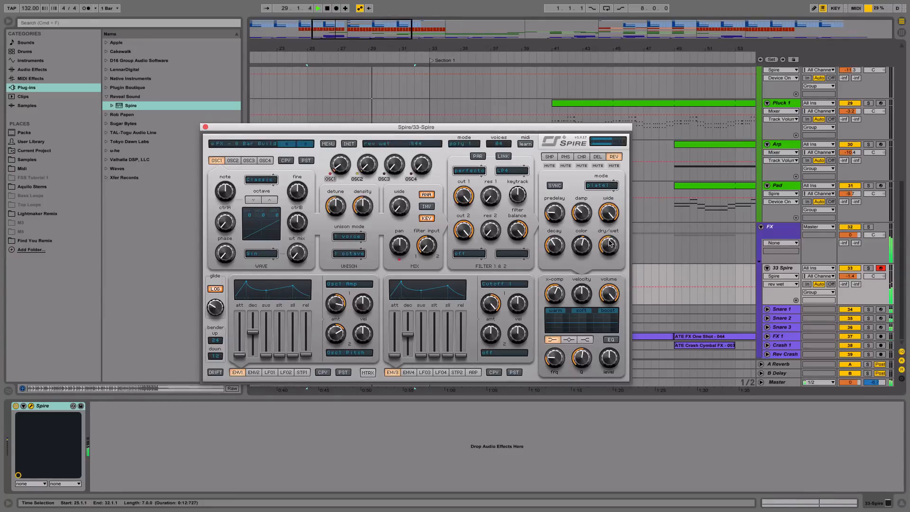
{"action": "left_click", "coordinate": [205, 127]}
{"action": "left_click_drag", "start_coordinate": [849, 276], "coordinate": [849, 282]}
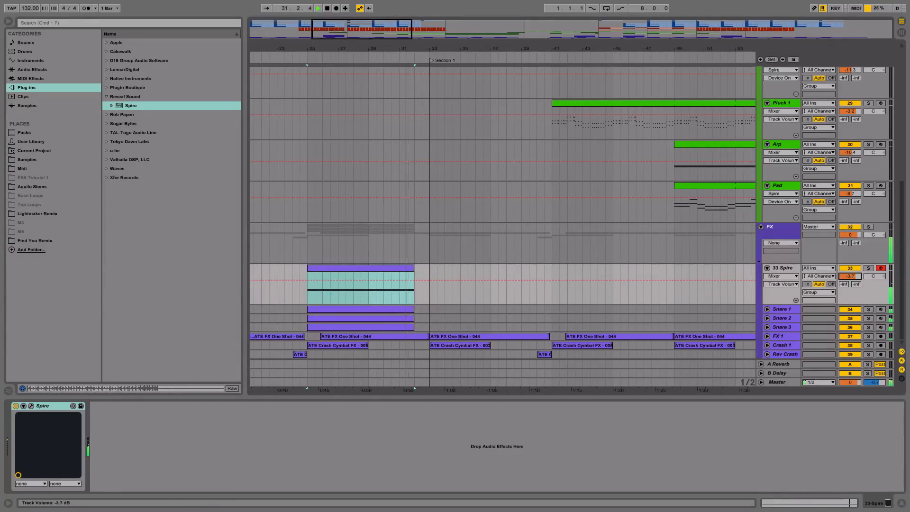
- Rename the Spire track to Riser and give it the FX group's purple colour
{"action": "left_click", "coordinate": [791, 268]}
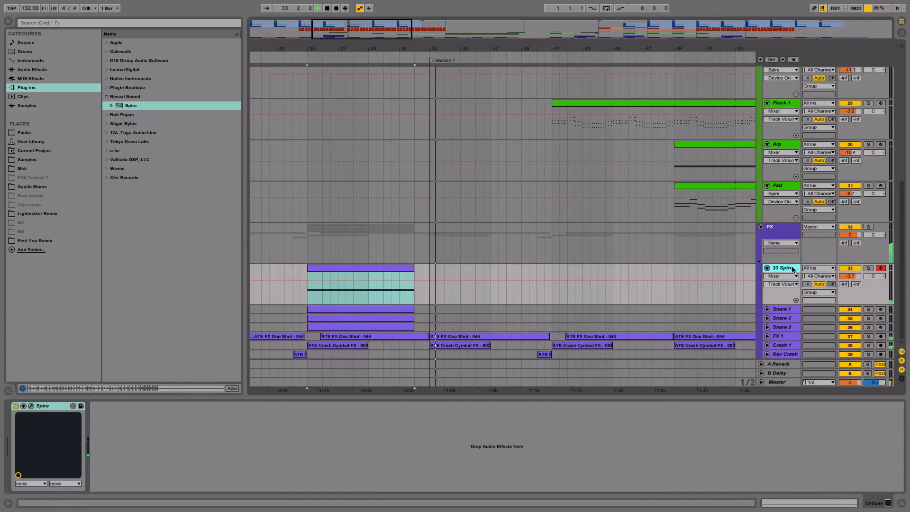
{"action": "type", "text": "Riser"}
{"action": "key", "text": "Return"}
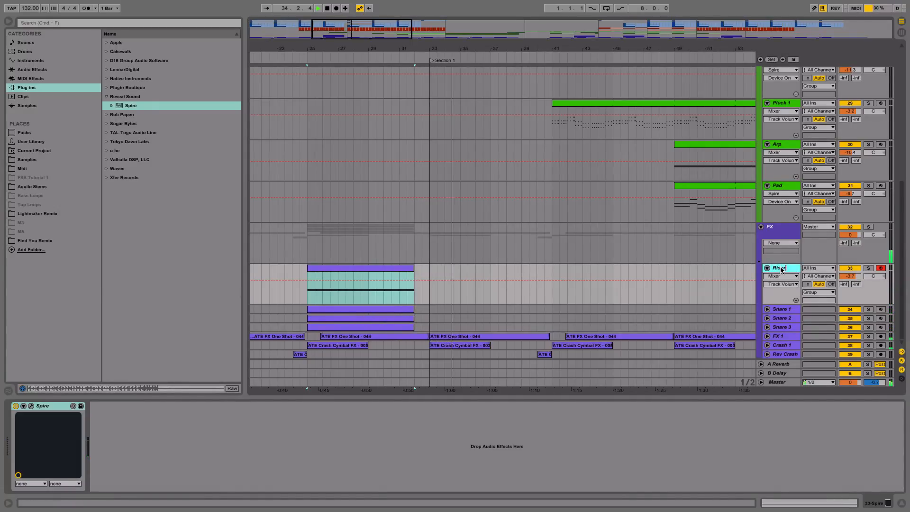
{"action": "right_click", "coordinate": [782, 270]}
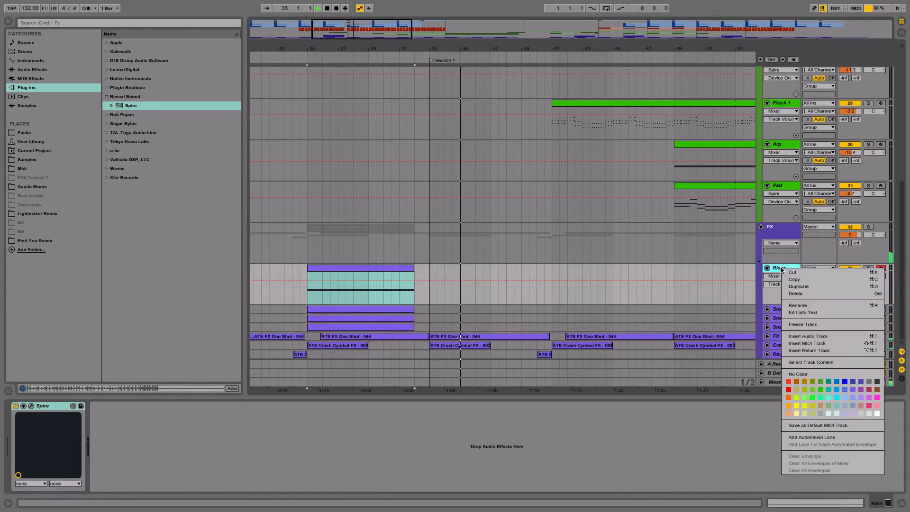
{"action": "left_click", "coordinate": [852, 390]}
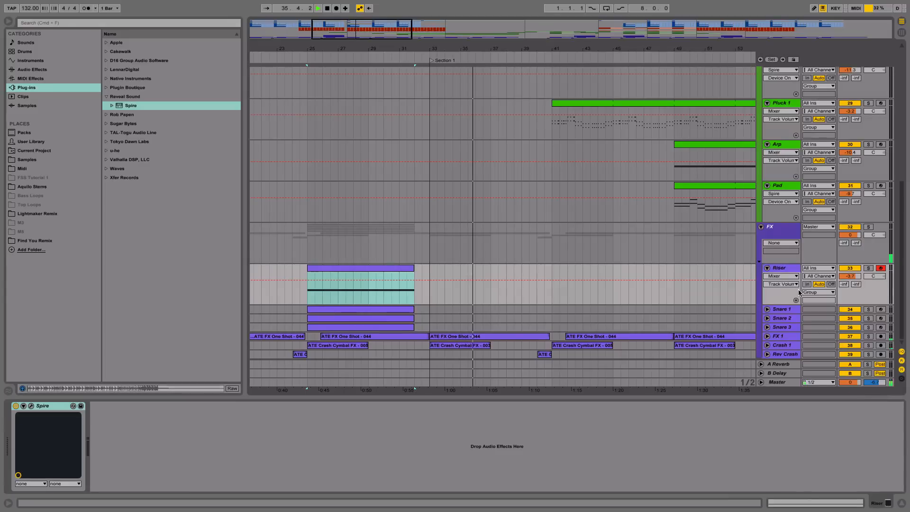
- Insert another MIDI track directly below Riser and stop playback
{"action": "right_click", "coordinate": [785, 268]}
{"action": "left_click", "coordinate": [800, 346]}
{"action": "left_click", "coordinate": [388, 350]}
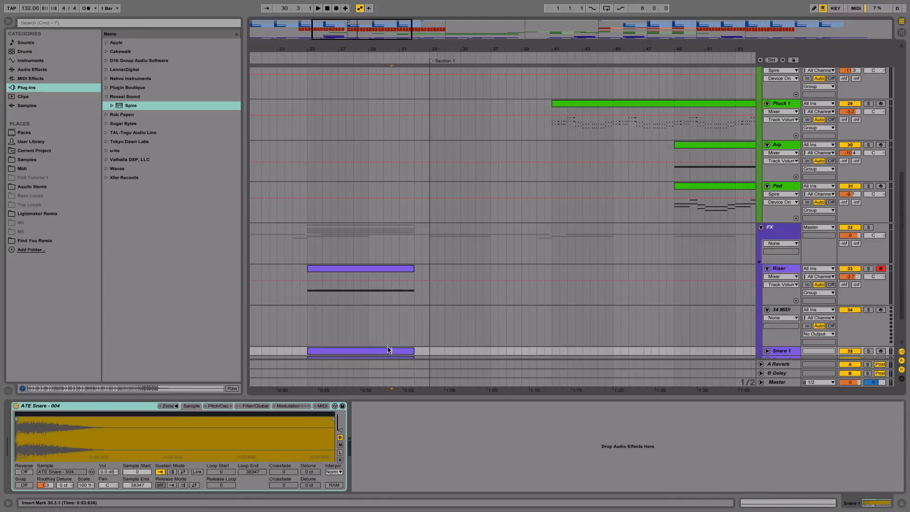
- Create a one-bar MIDI clip at bar 29 on the new MIDI track and load Spire onto that track
{"action": "left_click", "coordinate": [363, 333]}
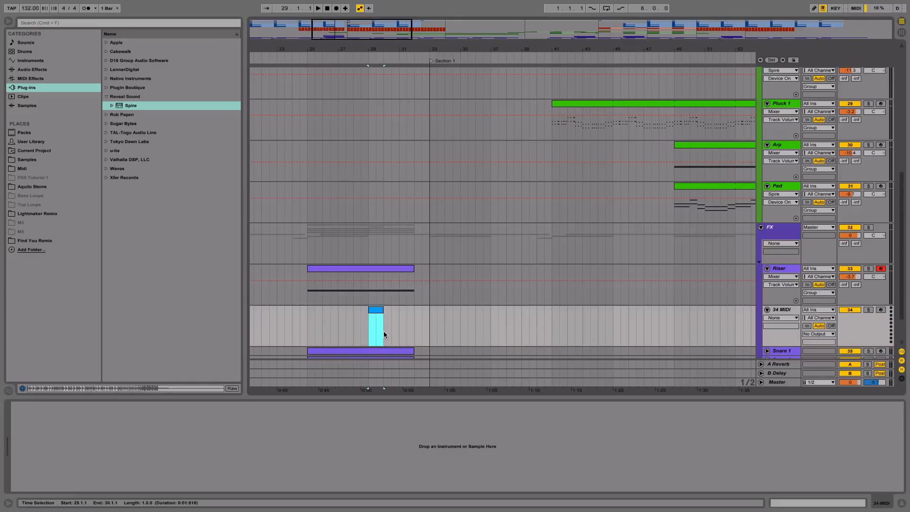
{"action": "key", "text": "space"}
{"action": "key", "text": "super+shift+m"}
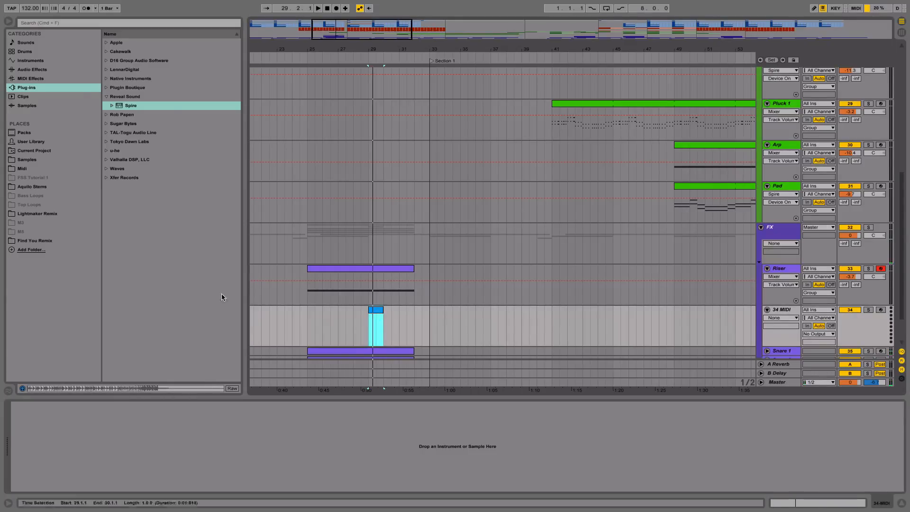
{"action": "left_click_drag", "start_coordinate": [134, 104], "coordinate": [187, 269]}
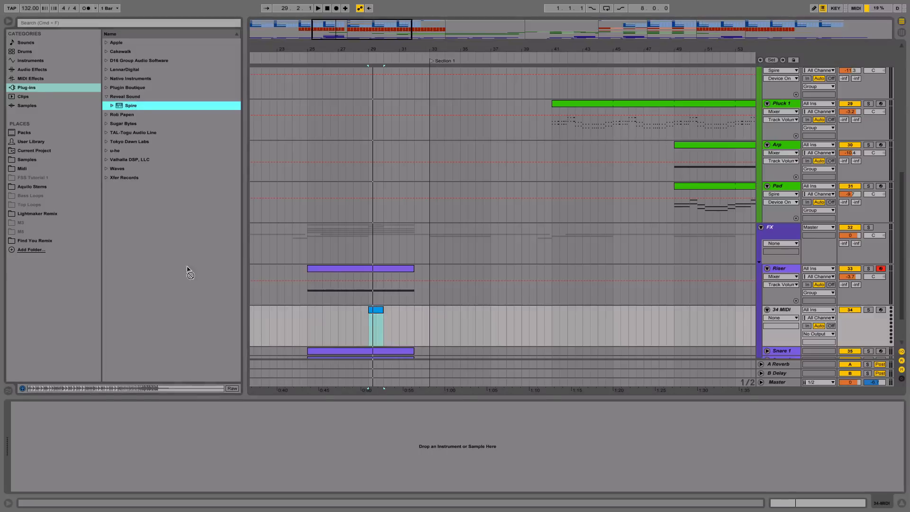
{"action": "left_click_drag", "start_coordinate": [166, 429], "coordinate": [167, 430]}
- Switch Spire to a bank with FX sounds, select its "FX - After The" preset, and close the plug-in window
{"action": "left_click", "coordinate": [331, 149]}
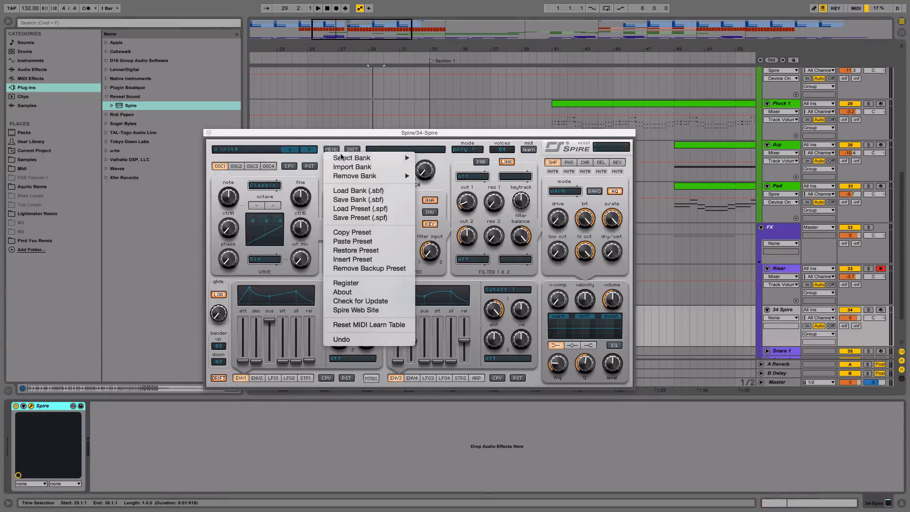
{"action": "mouse_move", "coordinate": [360, 158]}
{"action": "left_click", "coordinate": [456, 162]}
{"action": "left_click", "coordinate": [266, 151]}
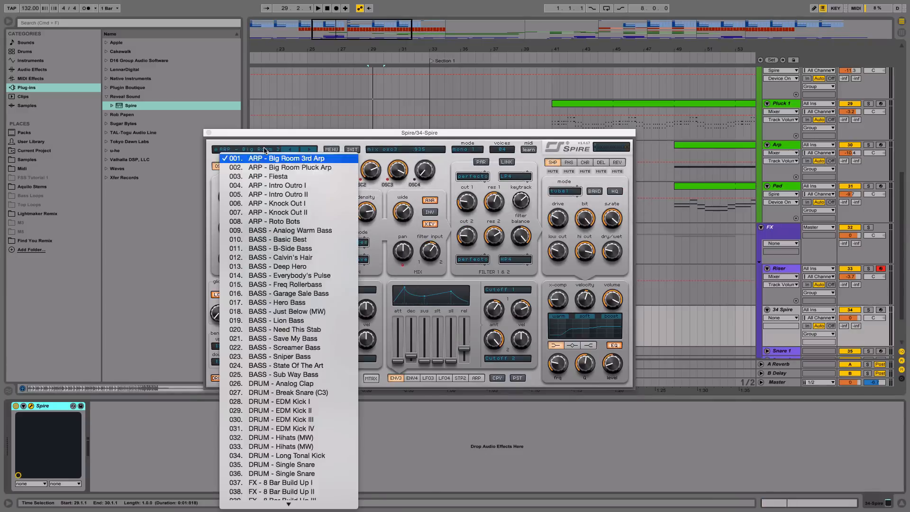
{"action": "left_click", "coordinate": [282, 479]}
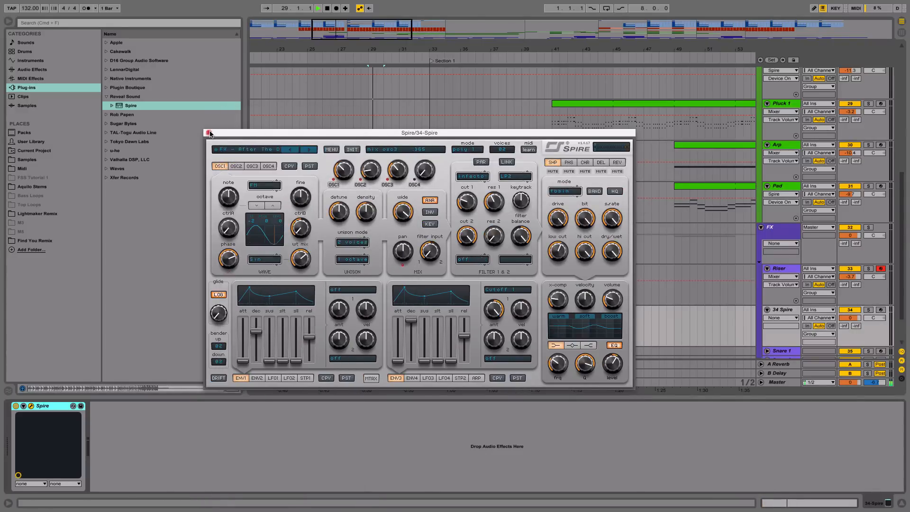
{"action": "key", "text": "super+alt+p"}
- Draw a one-beat F#2 note at the start of the bar 29 clip
{"action": "left_click", "coordinate": [372, 310]}
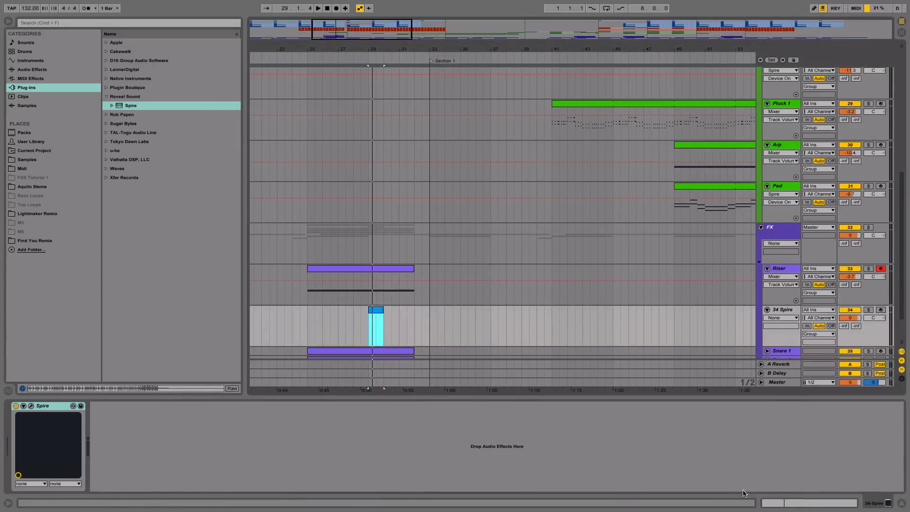
{"action": "key", "text": "shift+Tab"}
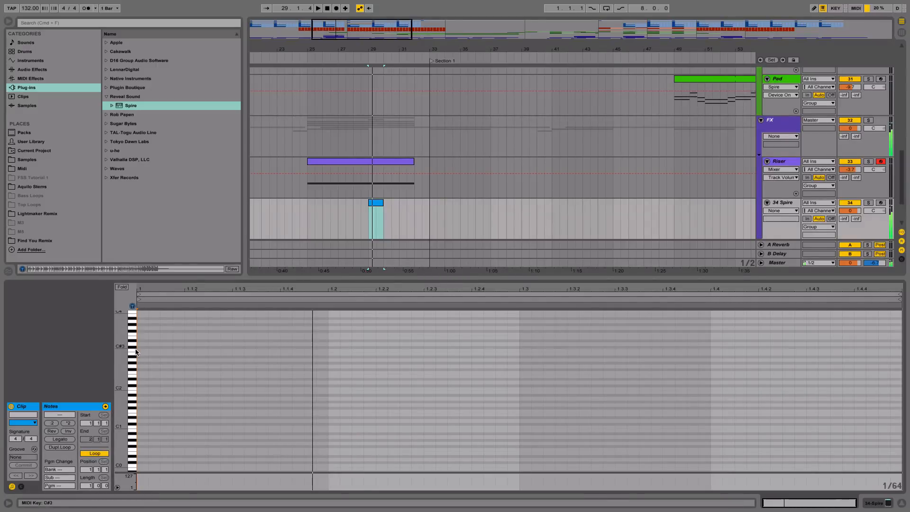
{"action": "double_click", "coordinate": [143, 369]}
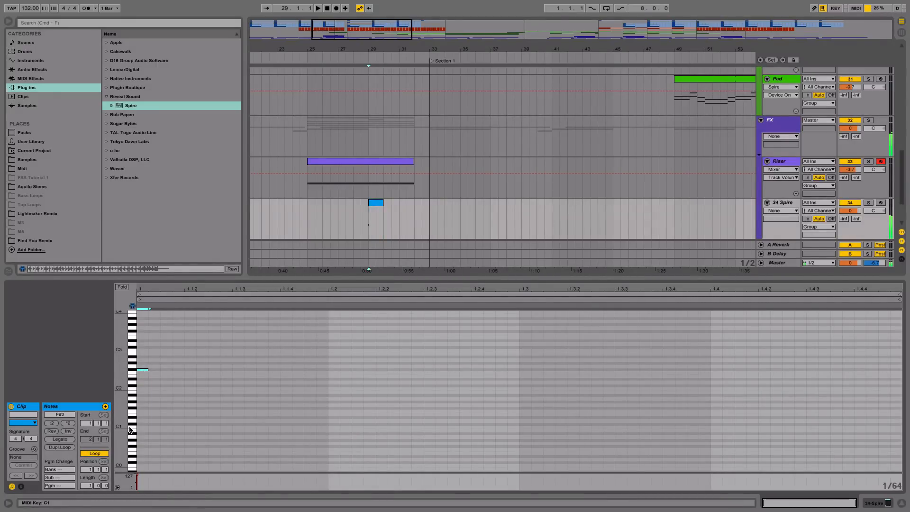
{"action": "left_click", "coordinate": [136, 411]}
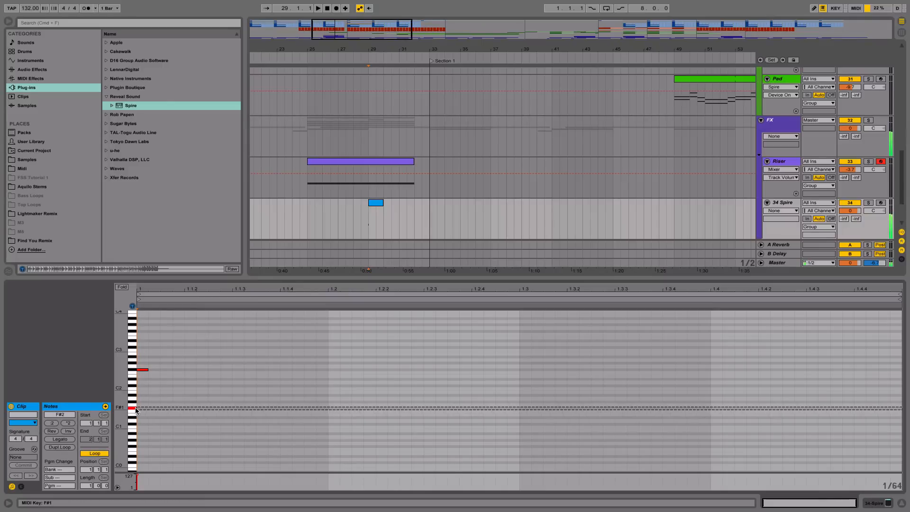
{"action": "left_click", "coordinate": [133, 337]}
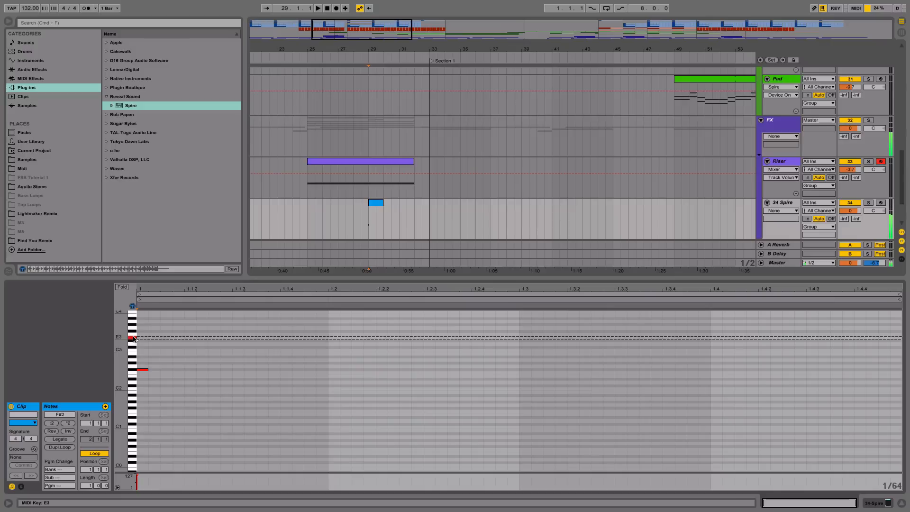
{"action": "left_click", "coordinate": [141, 365]}
{"action": "left_click_drag", "start_coordinate": [147, 371], "coordinate": [302, 375]}
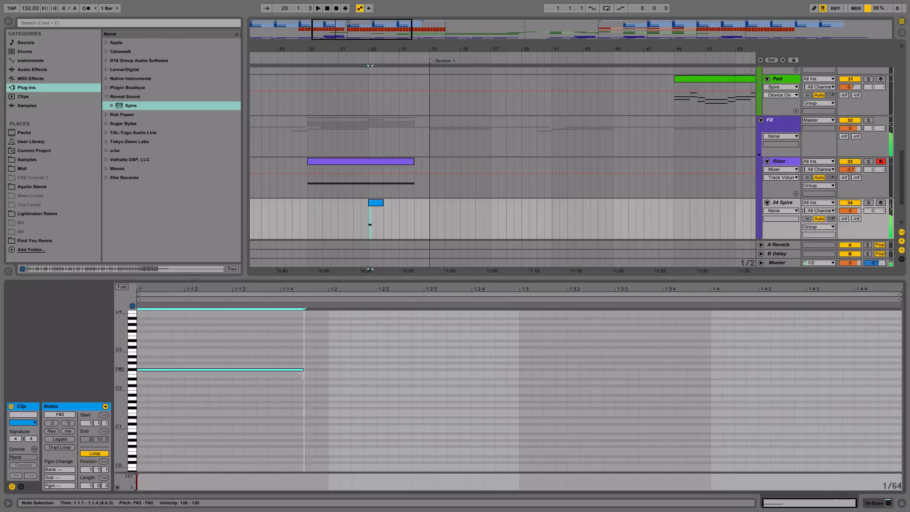
- Play the new clip from bar 29 and lower its Spire track volume to -8.8 dB
{"action": "key", "text": "space"}
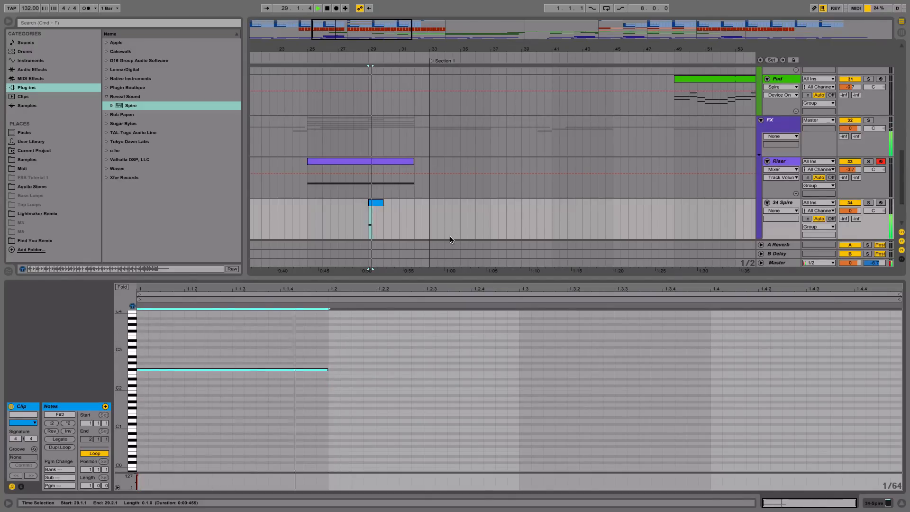
{"action": "left_click_drag", "start_coordinate": [849, 211], "coordinate": [850, 223]}
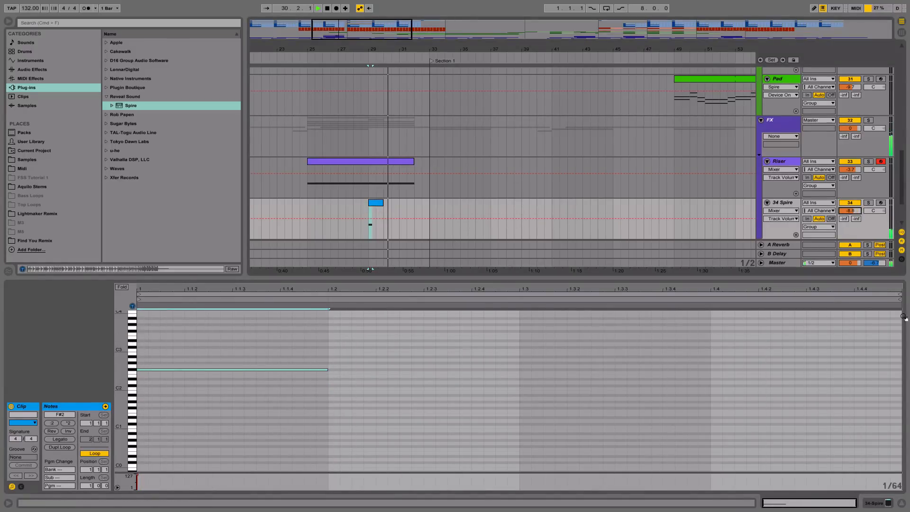
{"action": "key", "text": "space"}
{"action": "key", "text": "space"}
{"action": "left_click", "coordinate": [879, 503]}
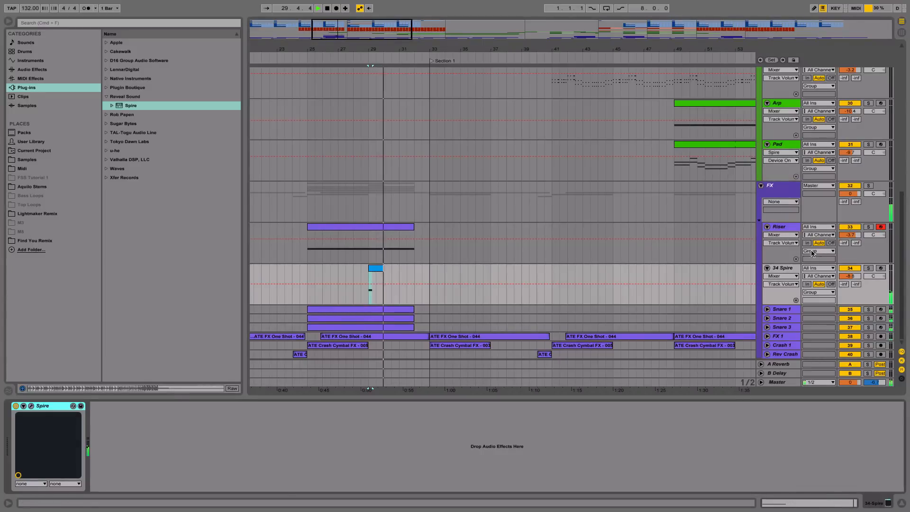
- Rename the new Spire track to Sub Drop
{"action": "left_click", "coordinate": [789, 269]}
{"action": "key", "text": "super+r"}
{"action": "type", "text": "S"}
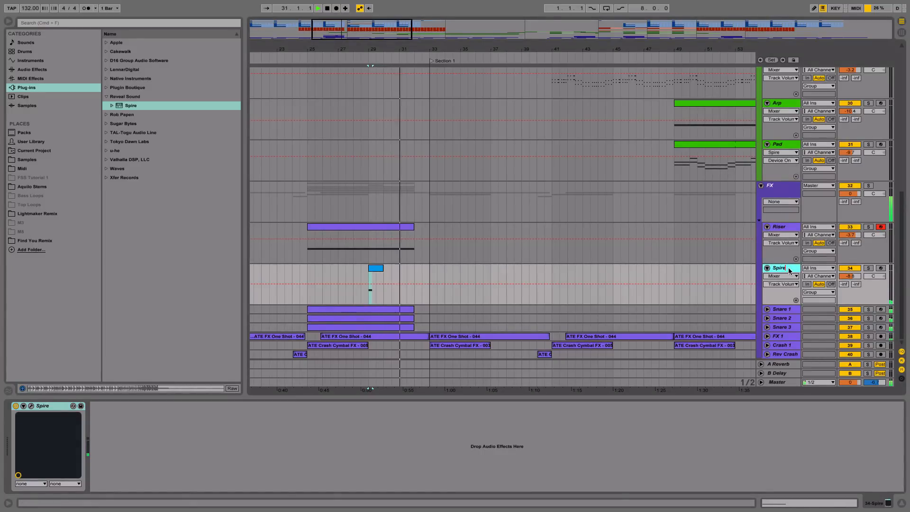
{"action": "type", "text": "Sub Drop"}
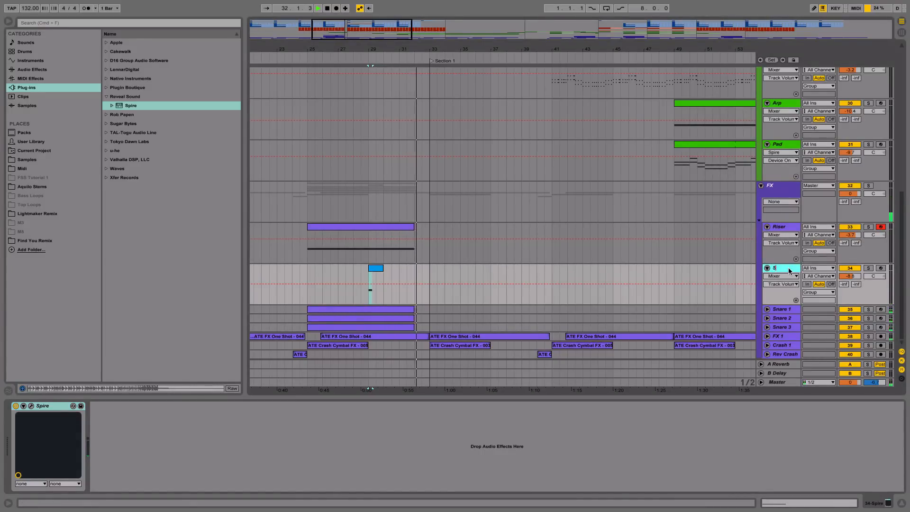
{"action": "key", "text": "Return"}
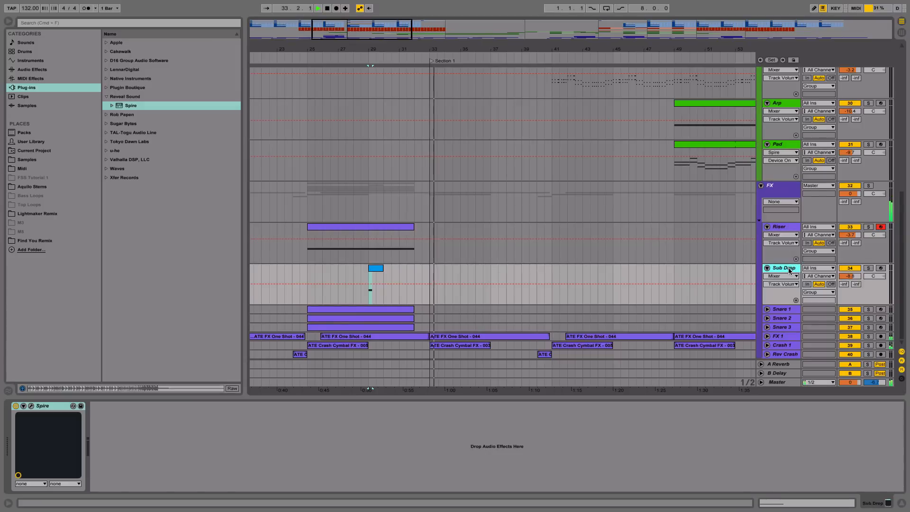
- Align the end of the reversed Lead 1 freeze tail clip with bar 33, where Section 1 starts
{"action": "left_click", "coordinate": [373, 208]}
{"action": "scroll", "coordinate": [557, 214], "scroll_direction": "up", "scroll_amount": 5}
{"action": "scroll", "coordinate": [443, 191], "scroll_direction": "up", "scroll_amount": 10}
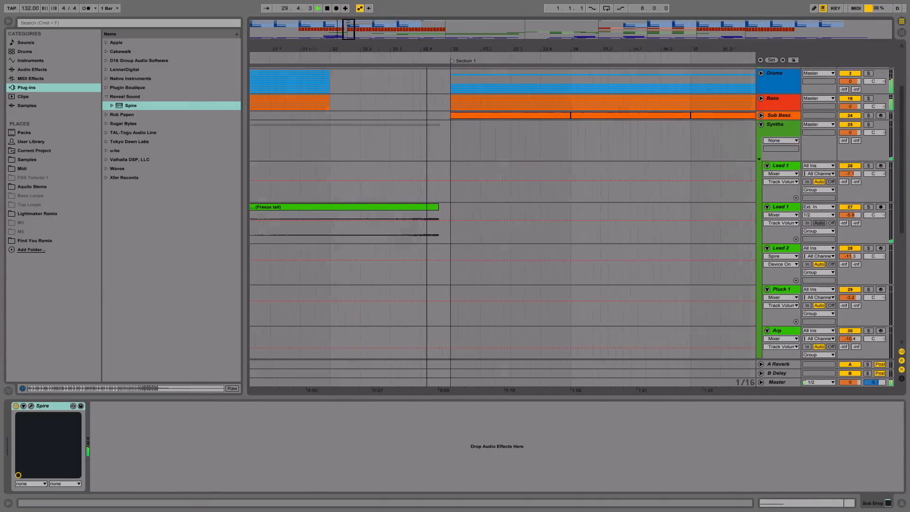
{"action": "left_click_drag", "start_coordinate": [442, 207], "coordinate": [461, 208]}
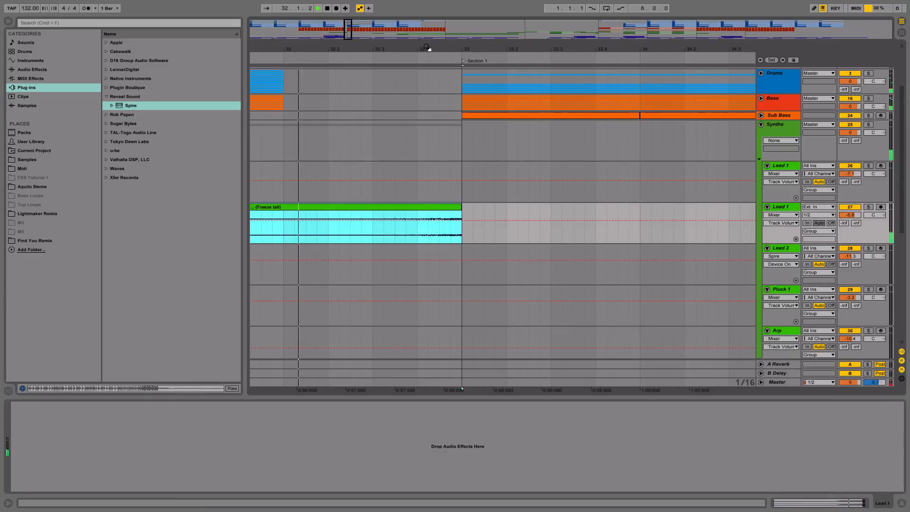
- Play the build-up into Section 1 and check how the sub drop and reversed lead tail lead into bar 33
{"action": "scroll", "coordinate": [426, 51], "scroll_direction": "down", "scroll_amount": 3}
{"action": "scroll", "coordinate": [429, 205], "scroll_direction": "down", "scroll_amount": 3}
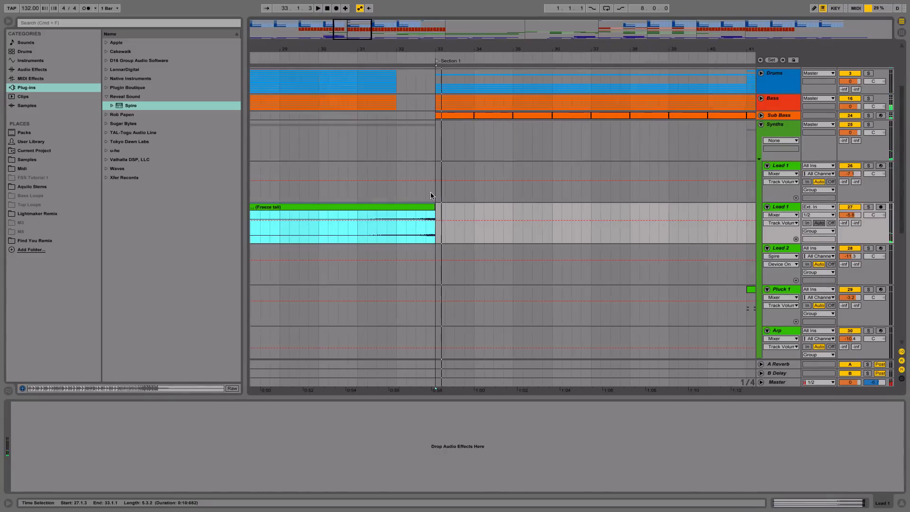
{"action": "scroll", "coordinate": [429, 201], "scroll_direction": "down", "scroll_amount": 10}
{"action": "key", "text": "space"}
{"action": "scroll", "coordinate": [430, 197], "scroll_direction": "up", "scroll_amount": 2}
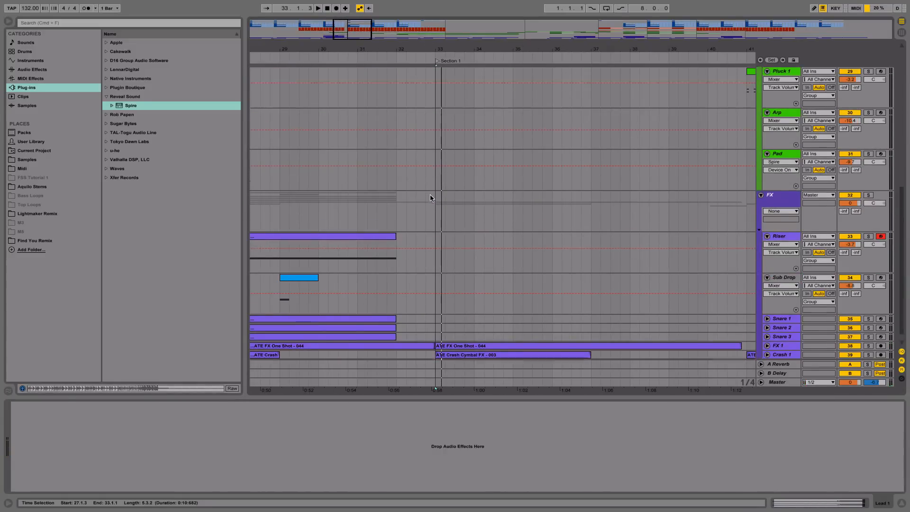
{"action": "left_click", "coordinate": [278, 57]}
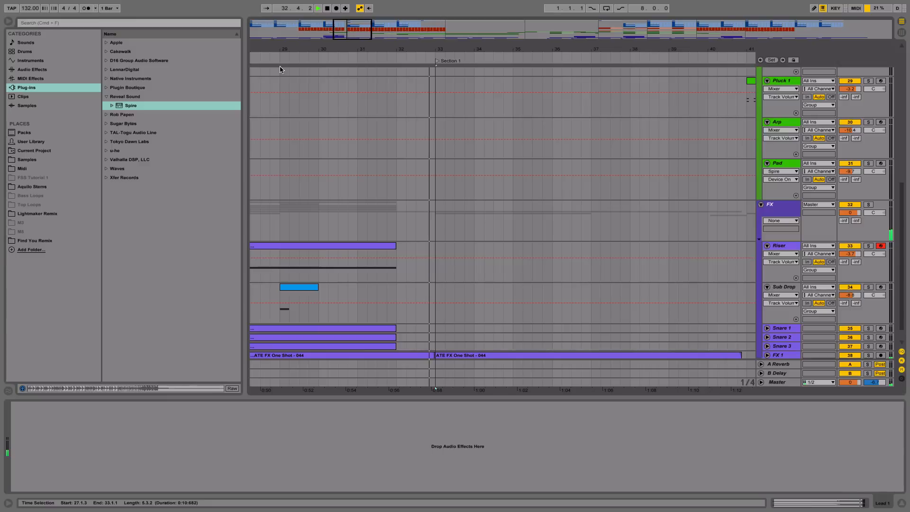
{"action": "scroll", "coordinate": [285, 93], "scroll_direction": "up", "scroll_amount": 5}
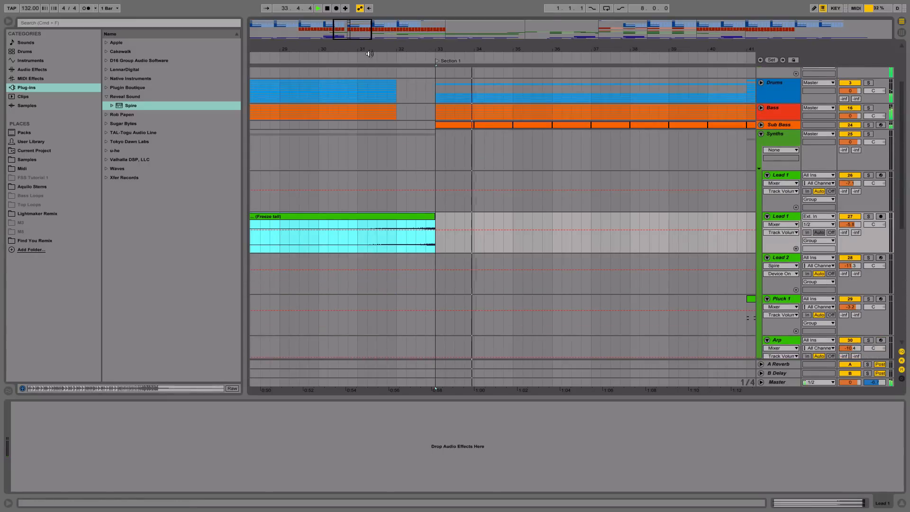
{"action": "left_click_drag", "start_coordinate": [374, 54], "coordinate": [375, 49]}
{"action": "scroll", "coordinate": [377, 194], "scroll_direction": "down", "scroll_amount": 10}
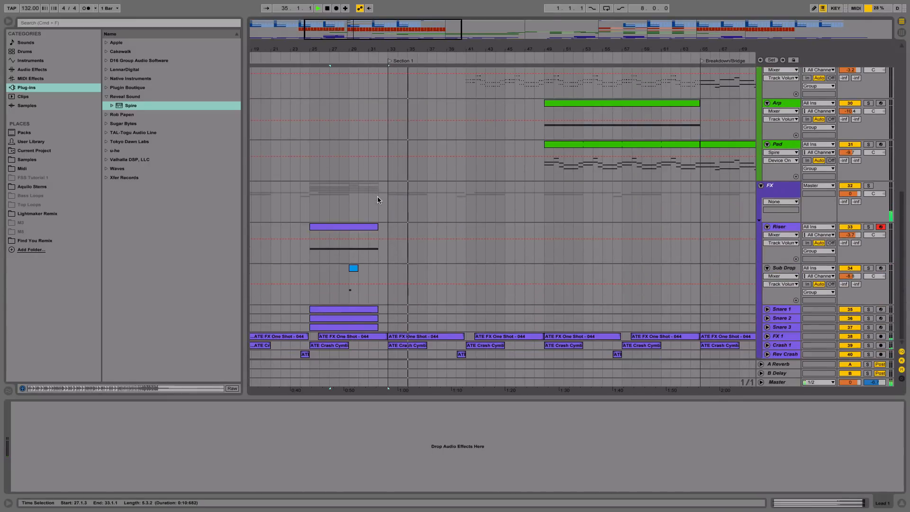
{"action": "scroll", "coordinate": [377, 196], "scroll_direction": "up", "scroll_amount": 4}
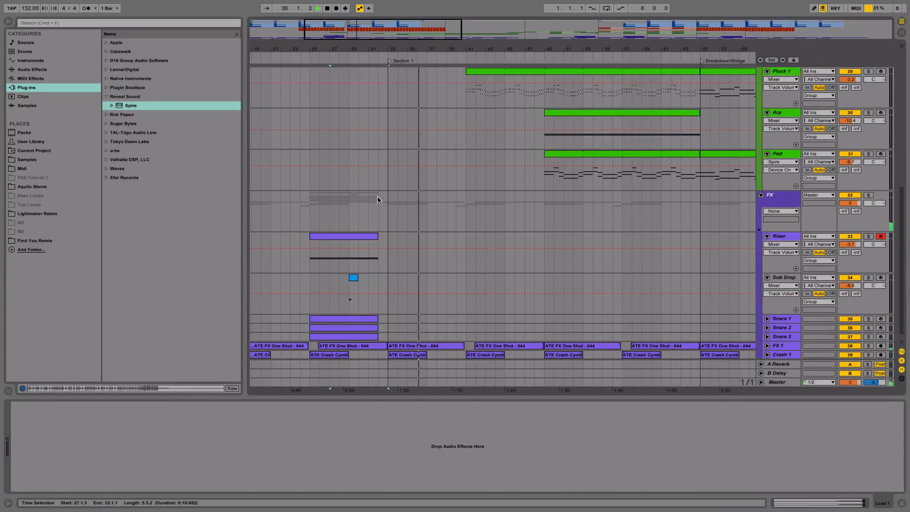
{"action": "scroll", "coordinate": [377, 196], "scroll_direction": "up", "scroll_amount": 4}
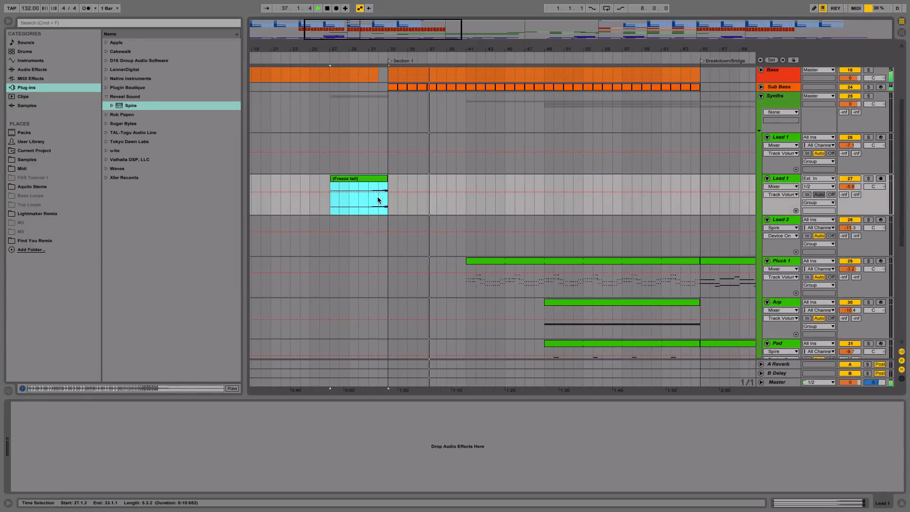
{"action": "left_click", "coordinate": [365, 55]}
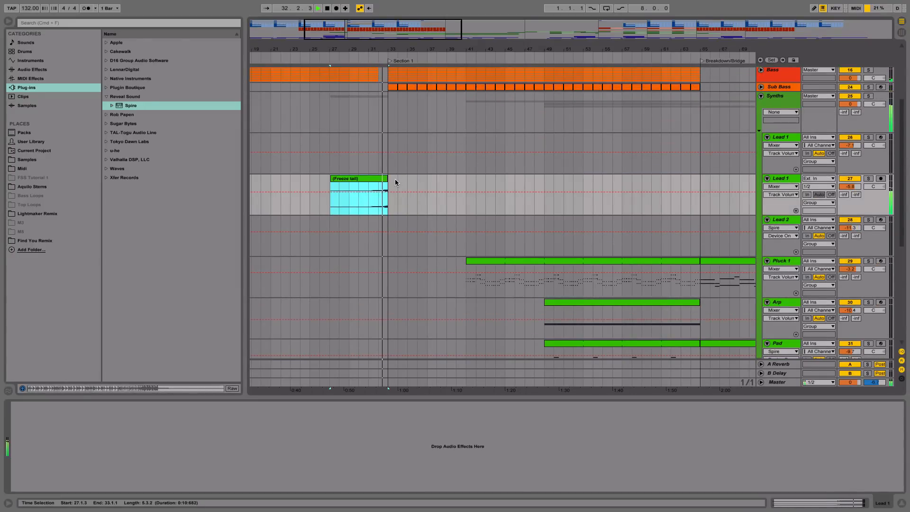
{"action": "key", "text": "space"}
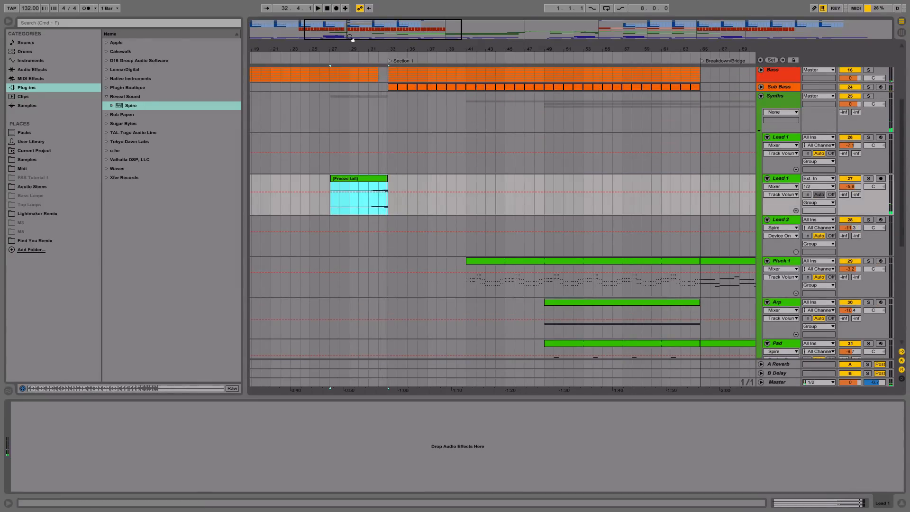
- Solo the reversed Lead 1 audio track and listen to the end of its tail before bar 33
{"action": "left_click", "coordinate": [868, 183]}
{"action": "key", "text": "space"}
{"action": "left_click_drag", "start_coordinate": [382, 46], "coordinate": [382, 48]}
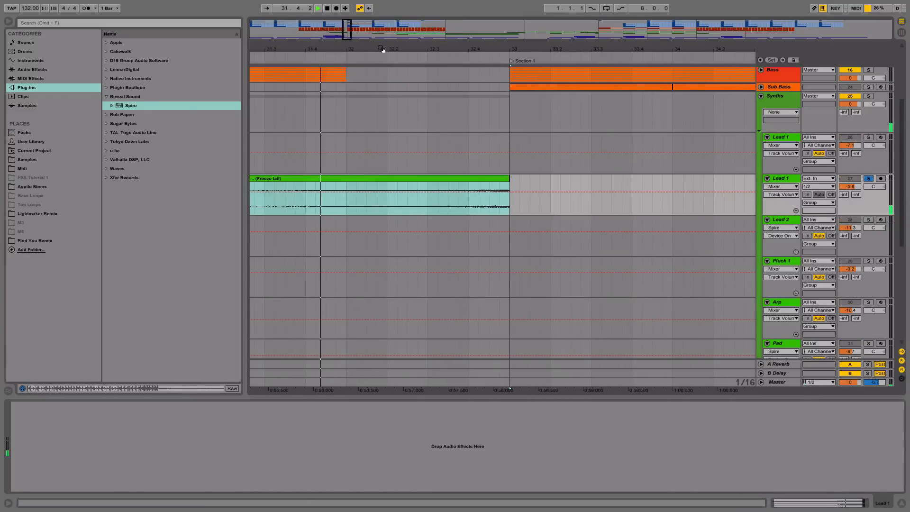
{"action": "key", "text": "space"}
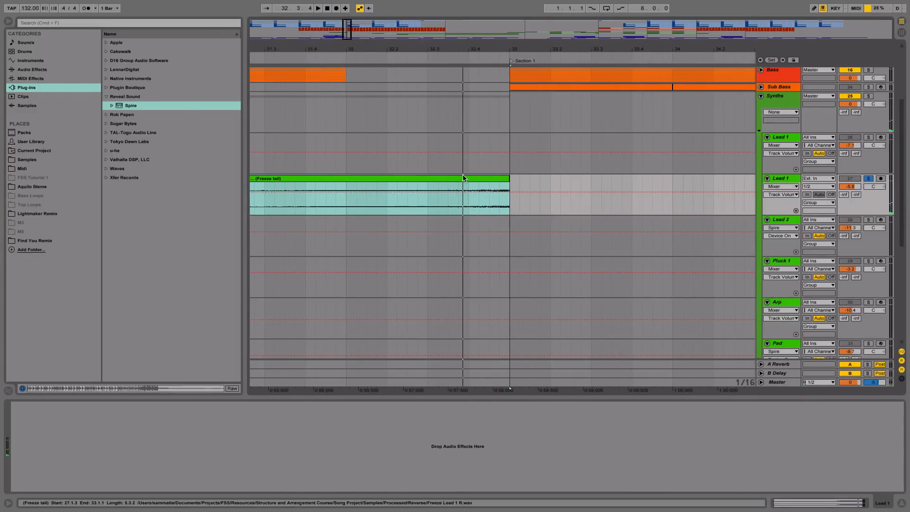
- Trim the end of the reversed Lead 1 tail clip to 32.4.3 and consolidate it
{"action": "left_click", "coordinate": [463, 178]}
{"action": "mouse_move", "coordinate": [508, 192]}
{"action": "left_mouse_down"}
{"action": "mouse_move", "coordinate": [538, 192]}
{"action": "mouse_move", "coordinate": [477, 192]}
{"action": "mouse_move", "coordinate": [501, 192]}
{"action": "mouse_move", "coordinate": [491, 191]}
{"action": "left_mouse_up"}
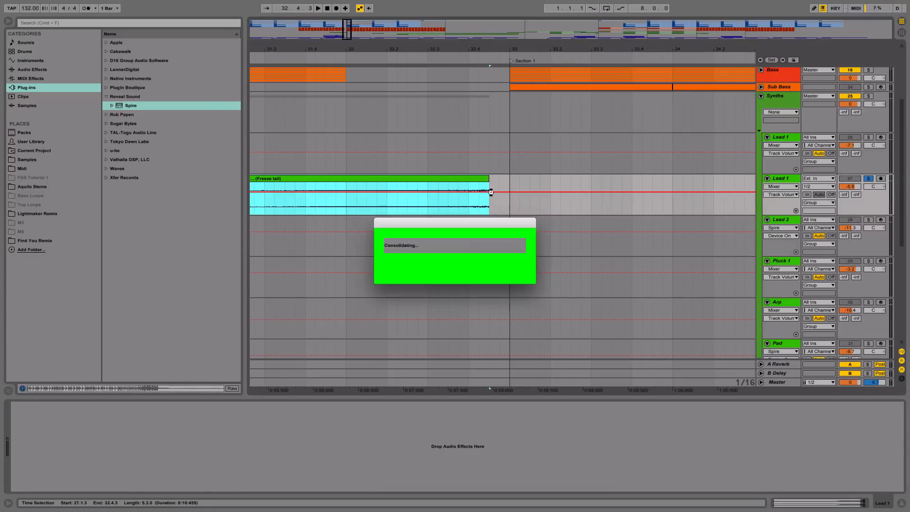
{"action": "key", "text": "space"}
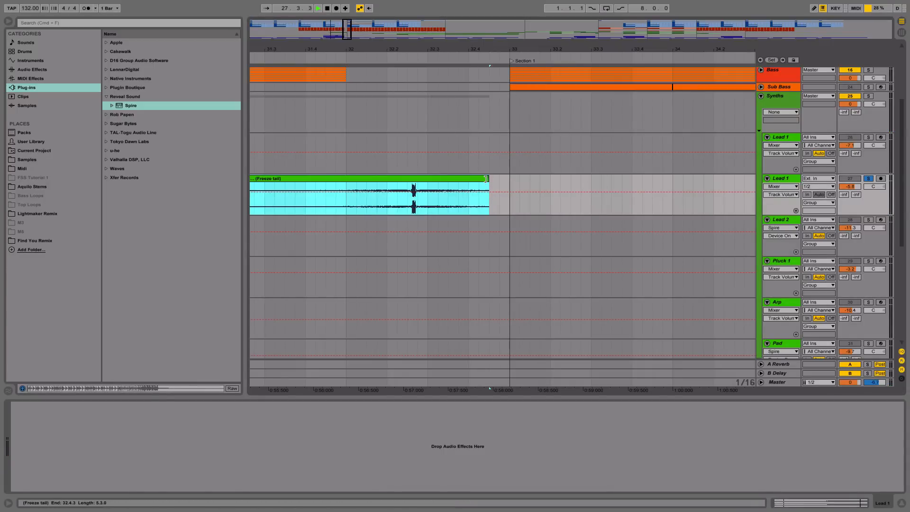
- Move the consolidated Lead 1 tail clip to end exactly at bar 33 and play it into Section 1
{"action": "mouse_move", "coordinate": [489, 189]}
{"action": "left_mouse_down"}
{"action": "mouse_move", "coordinate": [400, 189]}
{"action": "mouse_move", "coordinate": [492, 184]}
{"action": "left_mouse_up"}
{"action": "key", "text": "space"}
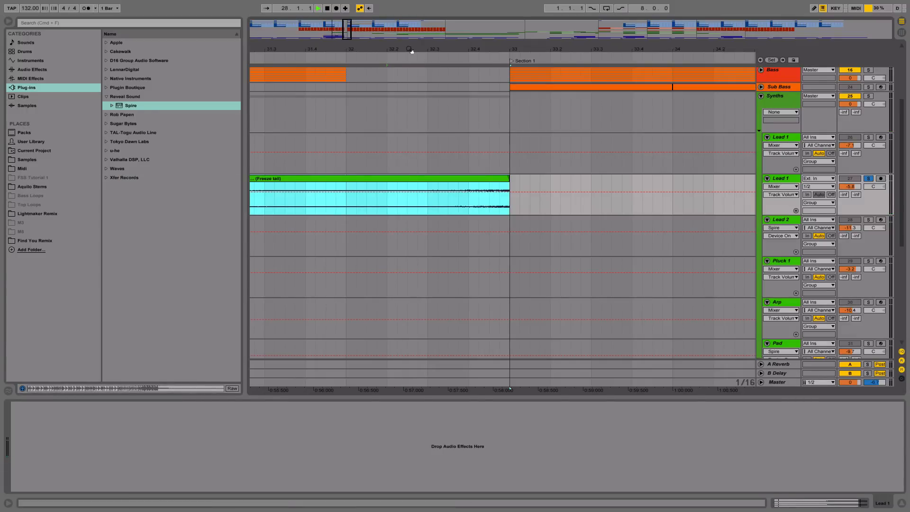
{"action": "left_click_drag", "start_coordinate": [409, 49], "coordinate": [409, 32]}
{"action": "left_click", "coordinate": [875, 186]}
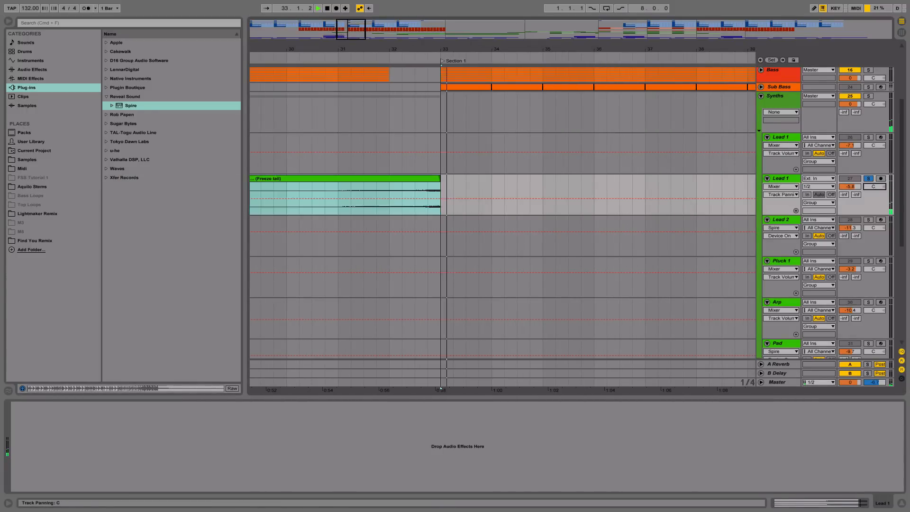
- Turn off solo on the reversed Lead 1 audio track and stop playback
{"action": "left_click", "coordinate": [868, 178]}
{"action": "key", "text": "space"}
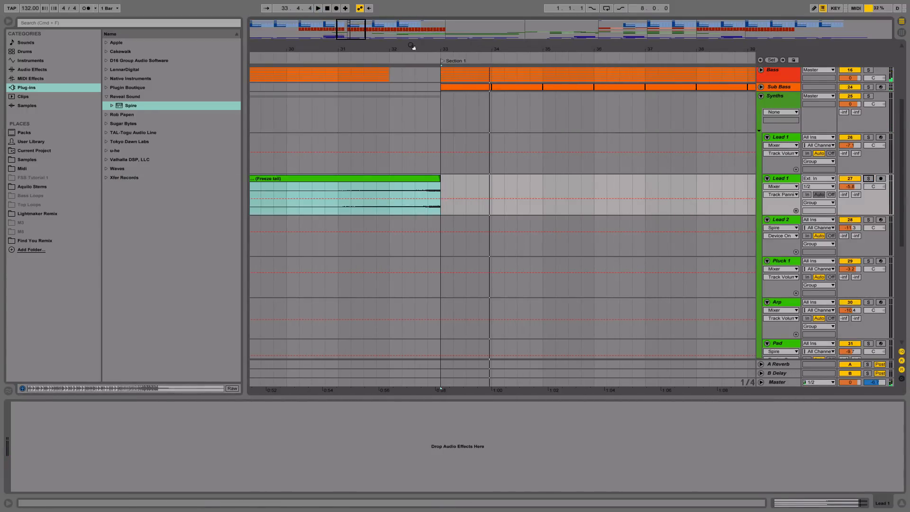
- Recolour the Sub Drop clip at bar 29 and its track purple to match the FX group
{"action": "left_click_drag", "start_coordinate": [411, 46], "coordinate": [411, 30]}
{"action": "scroll", "coordinate": [425, 305], "scroll_direction": "down", "scroll_amount": 8}
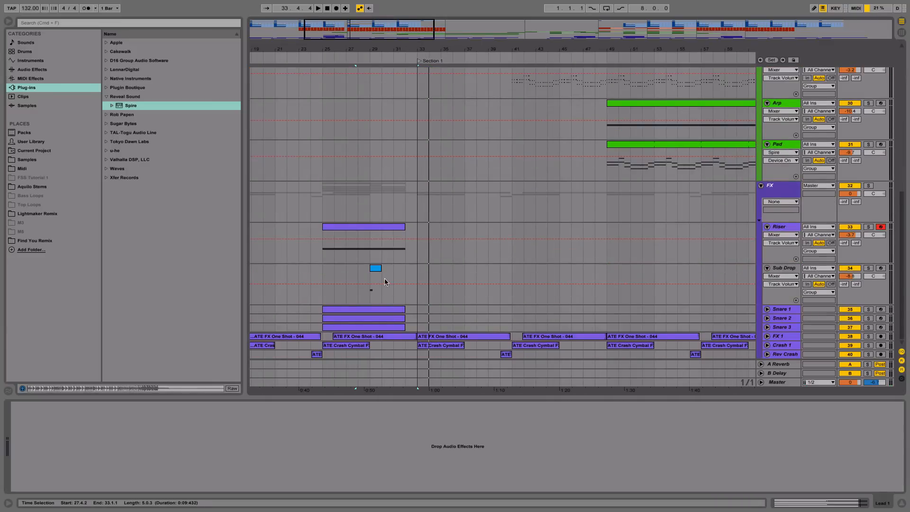
{"action": "left_click", "coordinate": [377, 270]}
{"action": "right_click", "coordinate": [377, 269]}
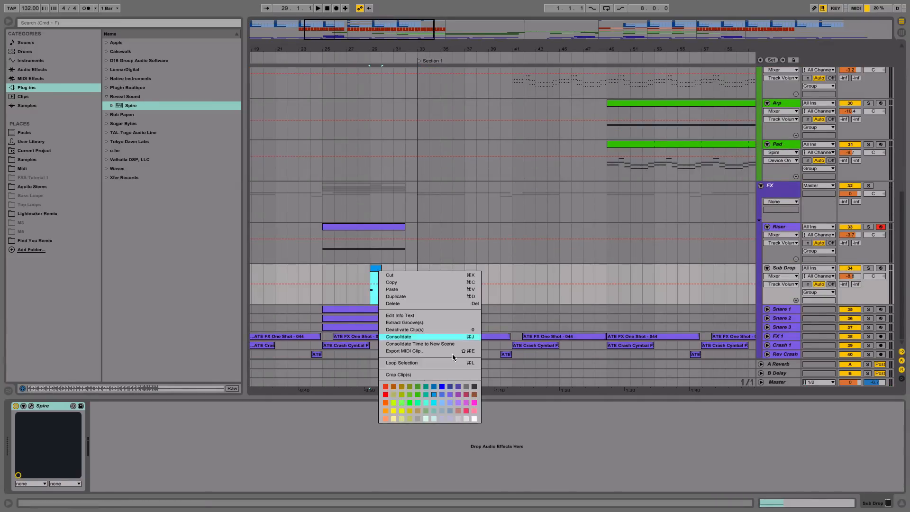
{"action": "left_click", "coordinate": [449, 396]}
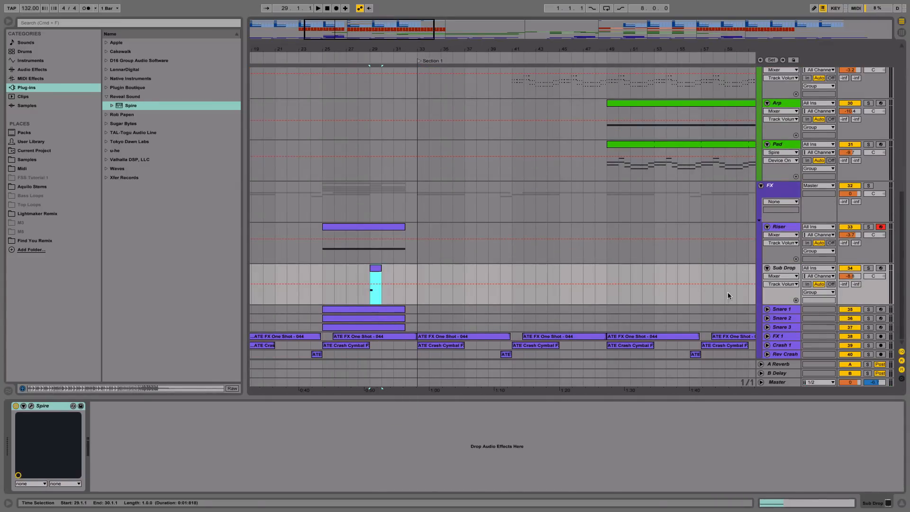
{"action": "right_click", "coordinate": [781, 271]}
{"action": "left_click", "coordinate": [851, 393]}
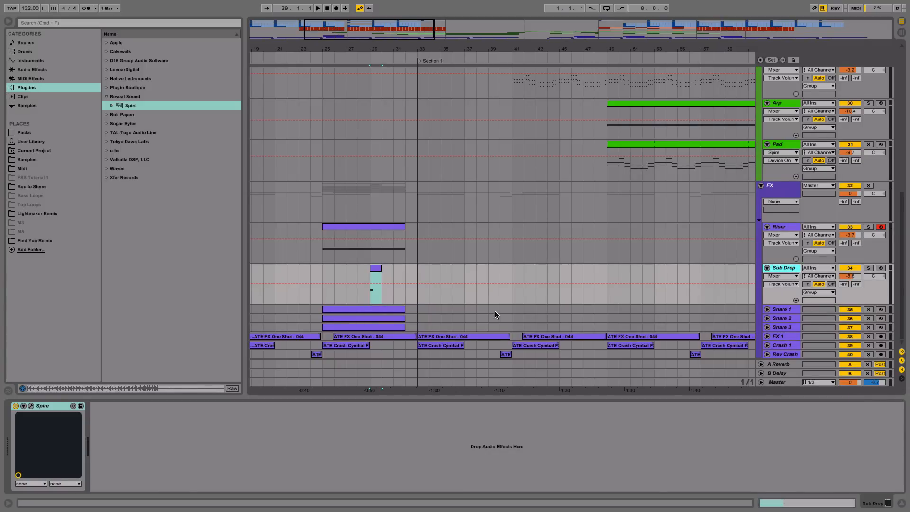
- Duplicate the Sub Drop track and extend the copied clip from bar 29 to bar 33
{"action": "key", "text": "super+d"}
{"action": "left_click", "coordinate": [375, 311]}
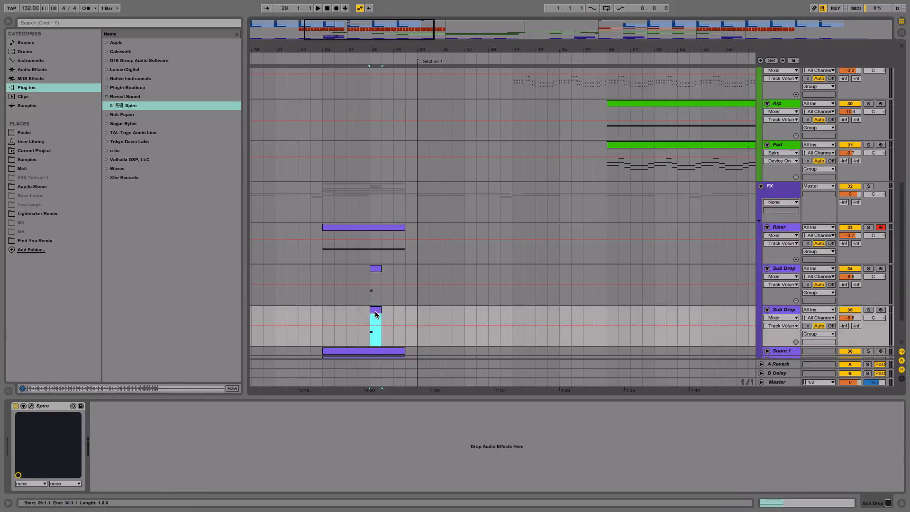
{"action": "left_click_drag", "start_coordinate": [379, 313], "coordinate": [418, 319]}
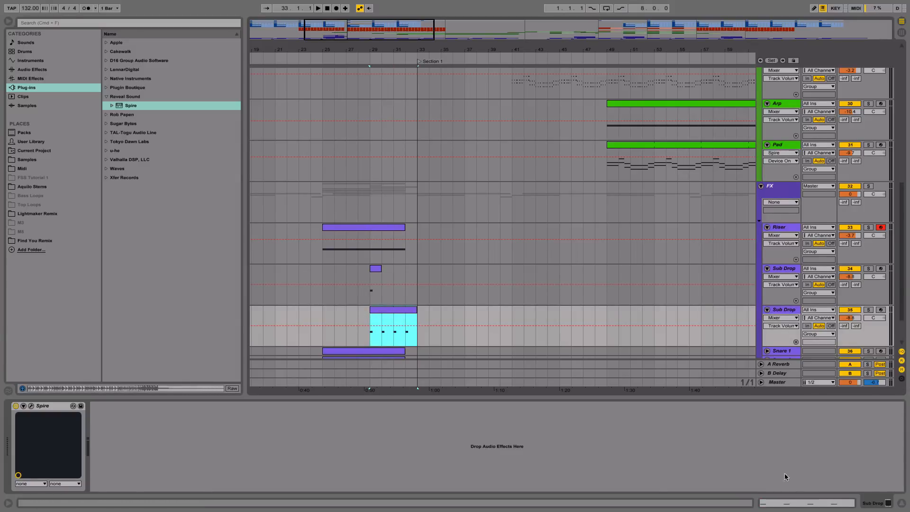
- Lengthen the note in the duplicated Sub Drop clip to fill all four bars and play it
{"action": "key", "text": "shift+Tab"}
{"action": "left_click_drag", "start_coordinate": [183, 319], "coordinate": [832, 323]}
{"action": "key", "text": "space"}
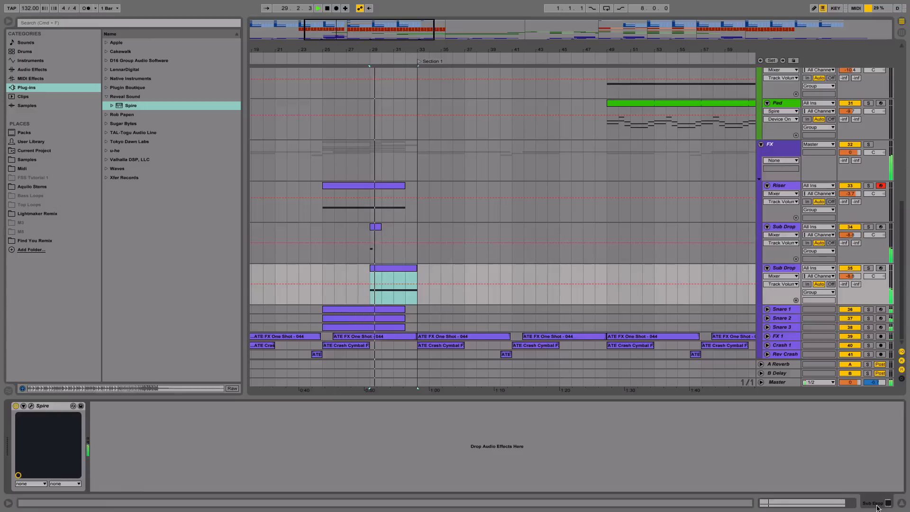
{"action": "key", "text": "shift+Tab"}
{"action": "key", "text": "space"}
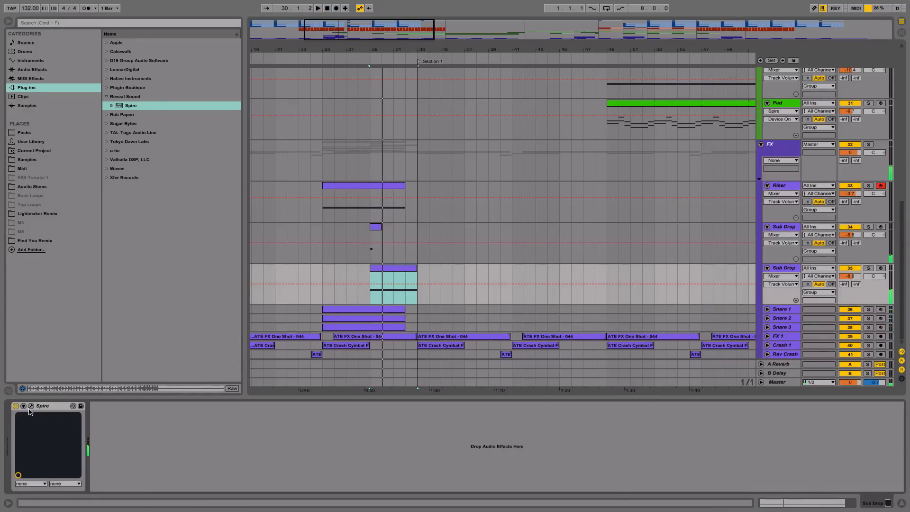
- Load the preset FX - EDM Noise Sweep Up in the duplicated Sub Drop track's Spire and play it
{"action": "left_click", "coordinate": [29, 407]}
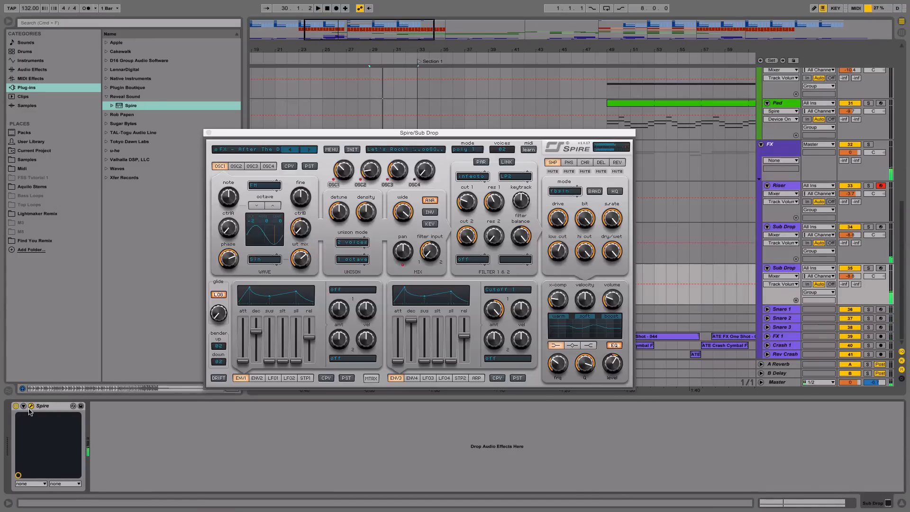
{"action": "left_click", "coordinate": [275, 146]}
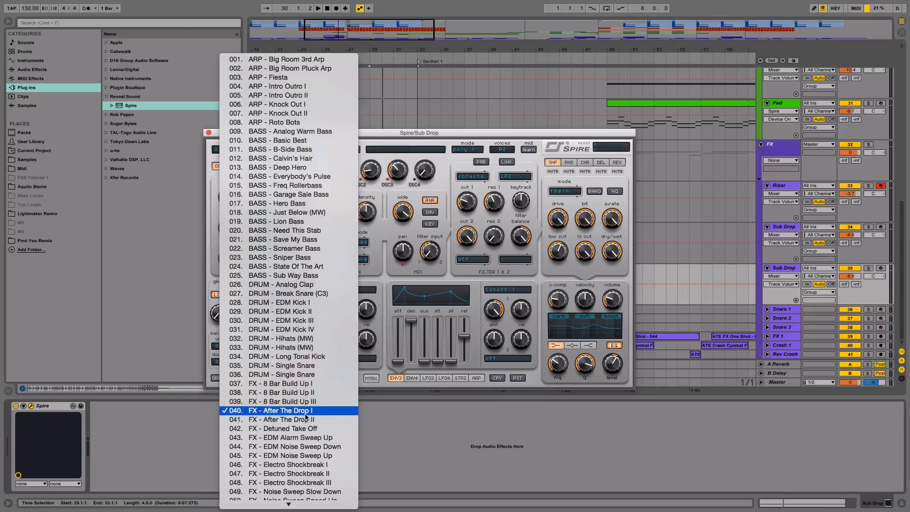
{"action": "left_click", "coordinate": [306, 456]}
{"action": "key", "text": "space"}
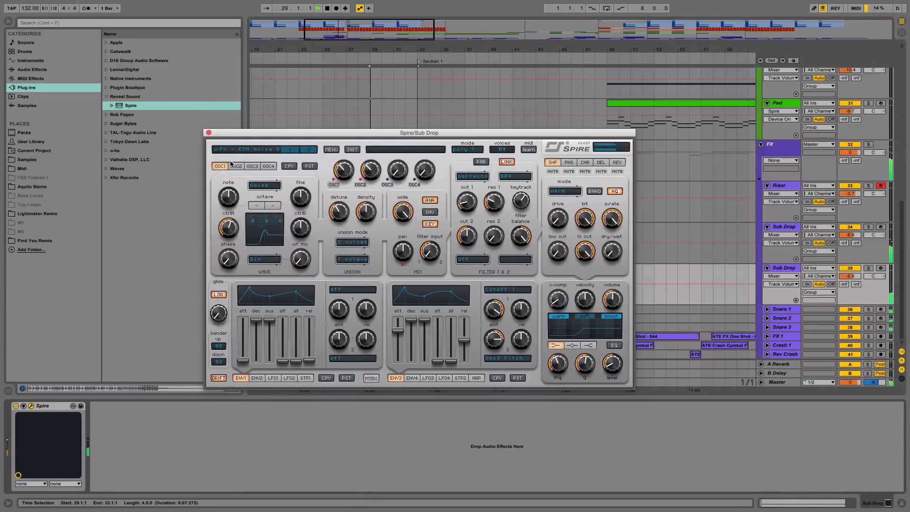
{"action": "left_click", "coordinate": [208, 134]}
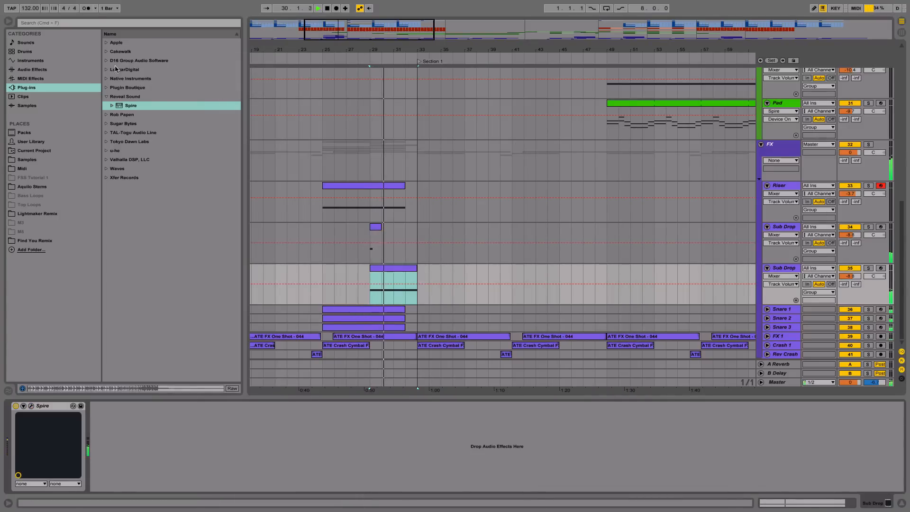
- Add an EQ Eight with a 224 Hz low cut to the duplicated Sub Drop track and set its volume to -5.2 dB
{"action": "left_click", "coordinate": [83, 69]}
{"action": "left_click_drag", "start_coordinate": [129, 105], "coordinate": [177, 452]}
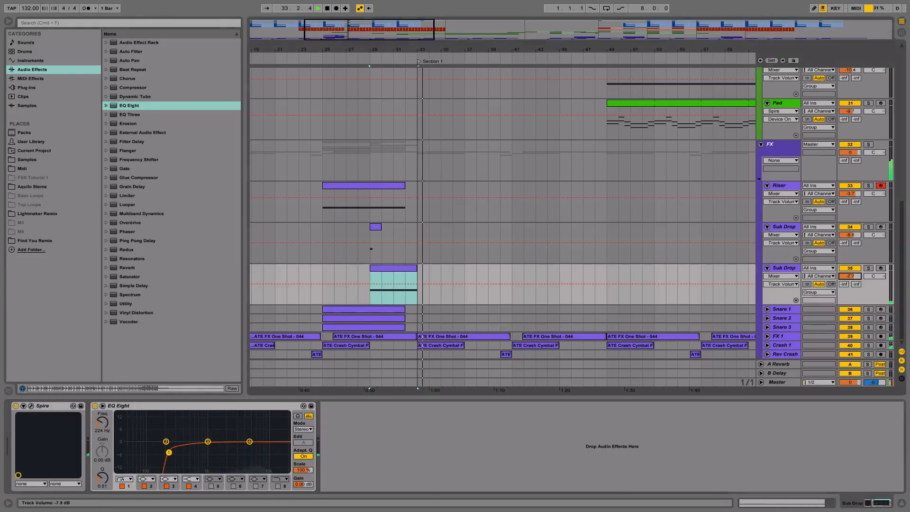
{"action": "left_click_drag", "start_coordinate": [849, 276], "coordinate": [849, 267]}
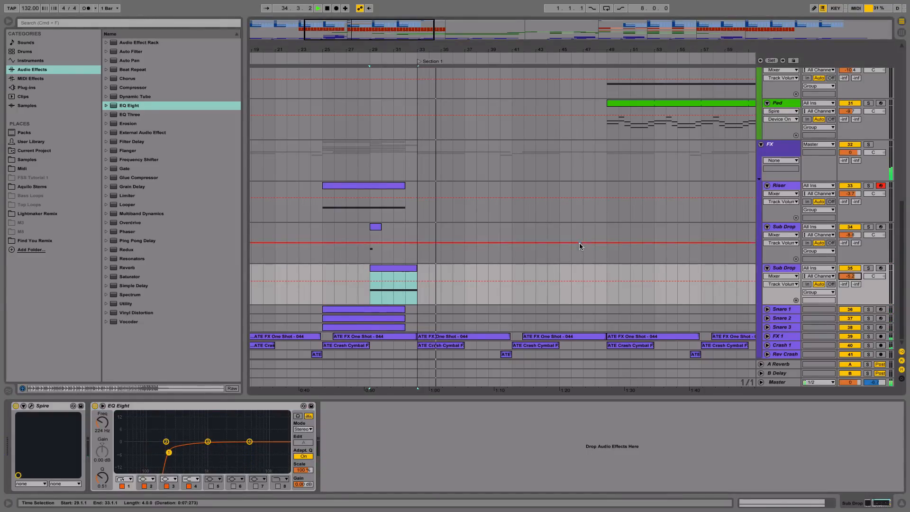
{"action": "key", "text": "space"}
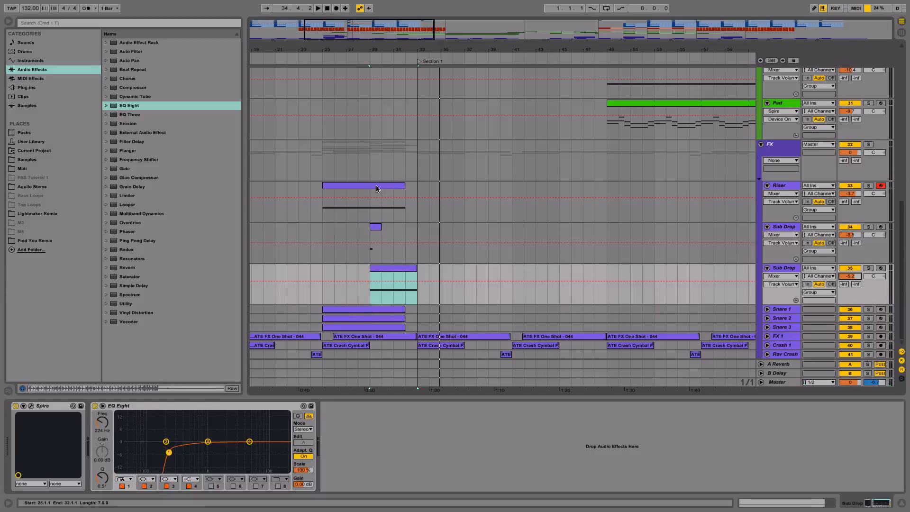
- Copy the Riser clip to bar 57, extend it to the Breakdown/Bridge at bar 65 and inspect its notes
{"action": "left_click", "coordinate": [376, 186]}
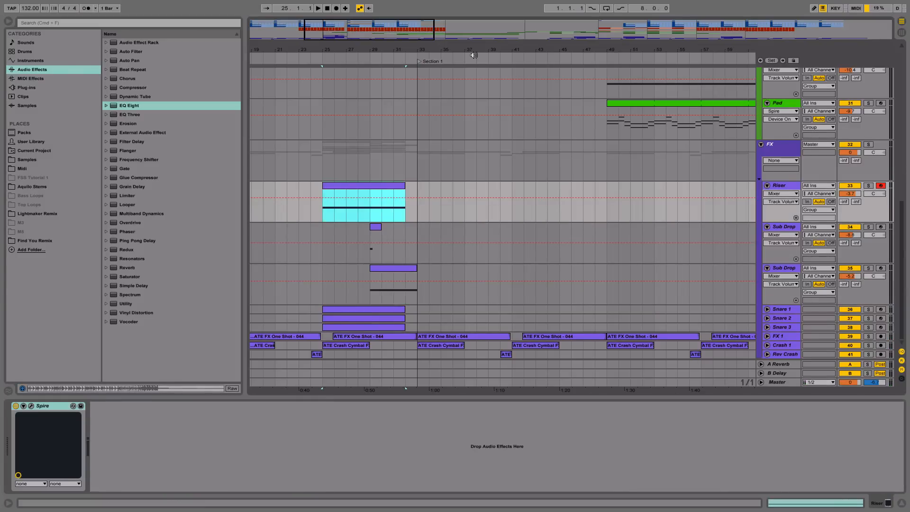
{"action": "left_click_drag", "start_coordinate": [474, 55], "coordinate": [475, 229]}
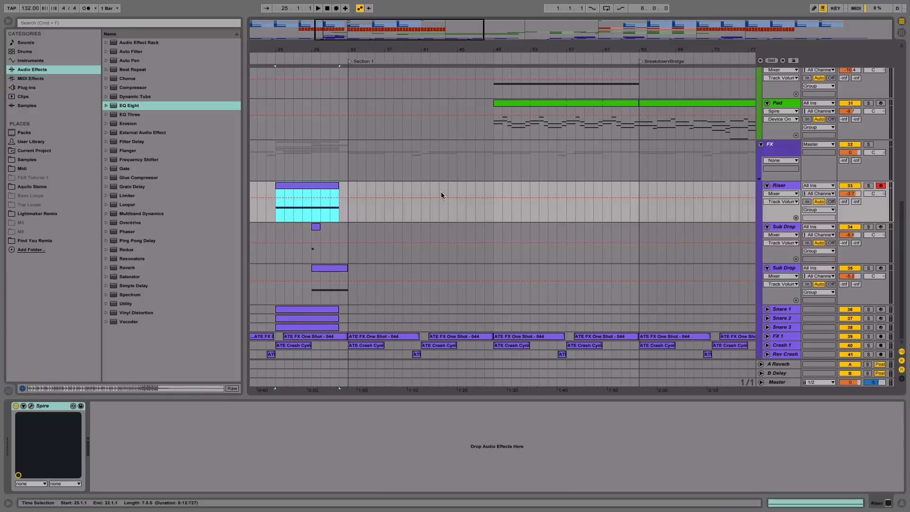
{"action": "scroll", "coordinate": [443, 197], "scroll_direction": "up", "scroll_amount": 10}
{"action": "scroll", "coordinate": [464, 264], "scroll_direction": "down", "scroll_amount": 10}
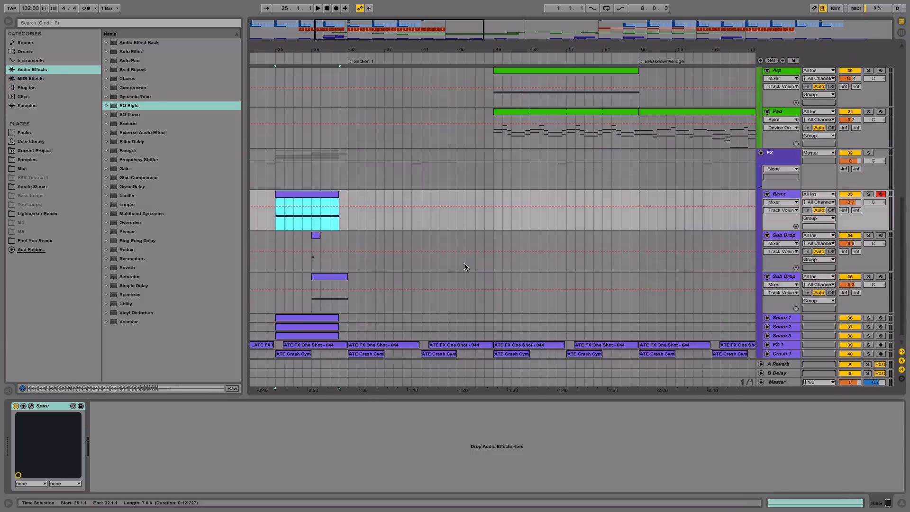
{"action": "left_click", "coordinate": [569, 218]}
{"action": "key", "text": "ctrl+v"}
{"action": "key", "text": "space"}
{"action": "left_click_drag", "start_coordinate": [630, 195], "coordinate": [630, 195]}
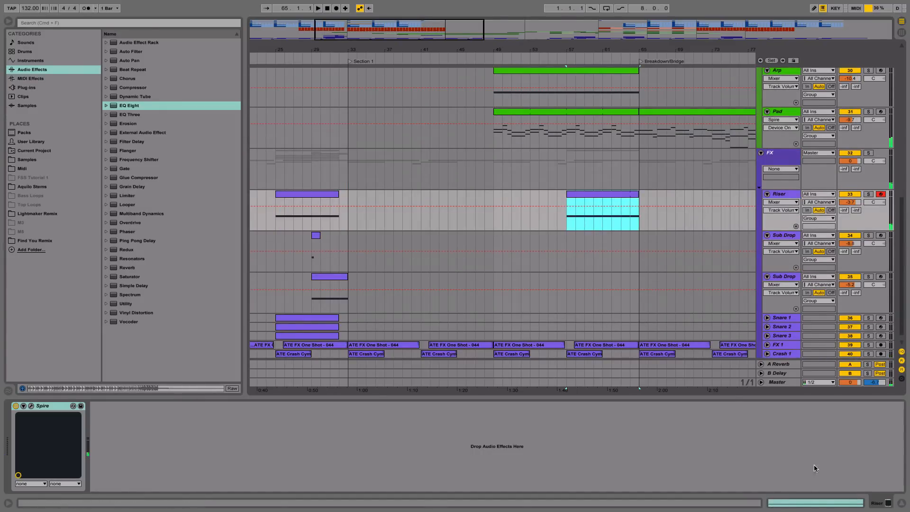
{"action": "left_click", "coordinate": [807, 503]}
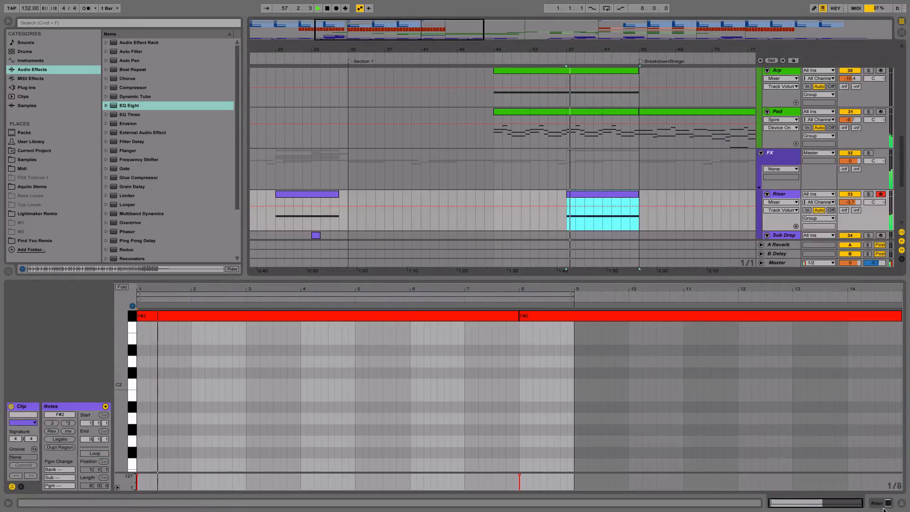
{"action": "key", "text": "shift+Tab"}
- Copy the four-bar noise sweep clip from bar 29 to bar 61 on the second Sub Drop track
{"action": "left_click", "coordinate": [345, 276]}
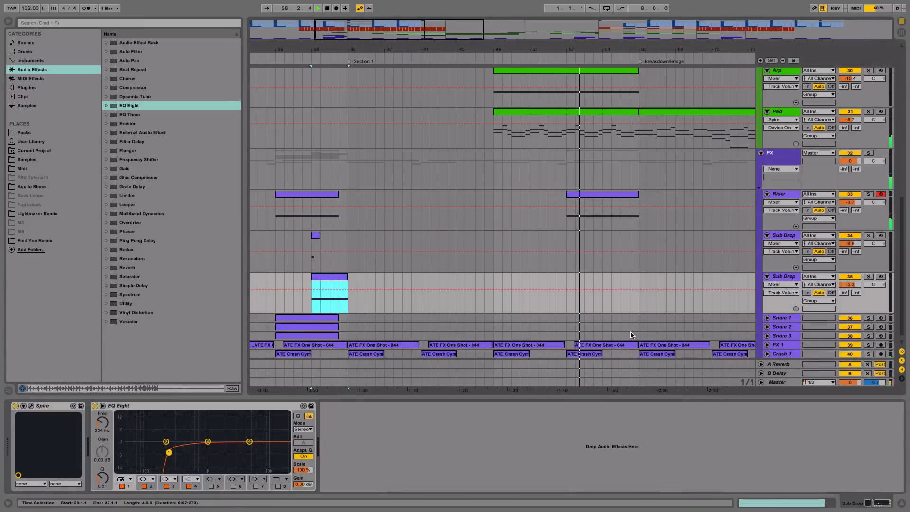
{"action": "key", "text": "super+c"}
{"action": "left_click", "coordinate": [602, 300]}
{"action": "key", "text": "super+v"}
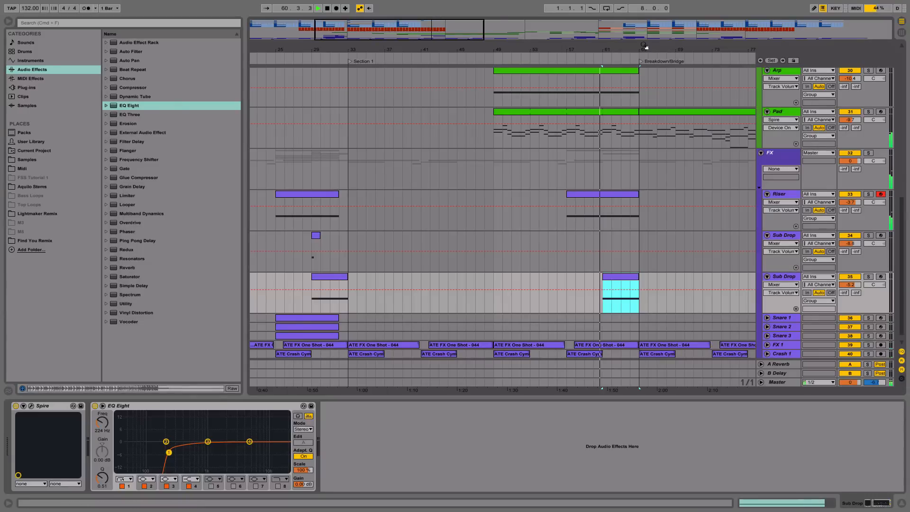
- Lengthen the first F#2 note in the bar 57 Riser clip to 8.4.3, replacing the second note
{"action": "left_click_drag", "start_coordinate": [535, 49], "coordinate": [421, 24]}
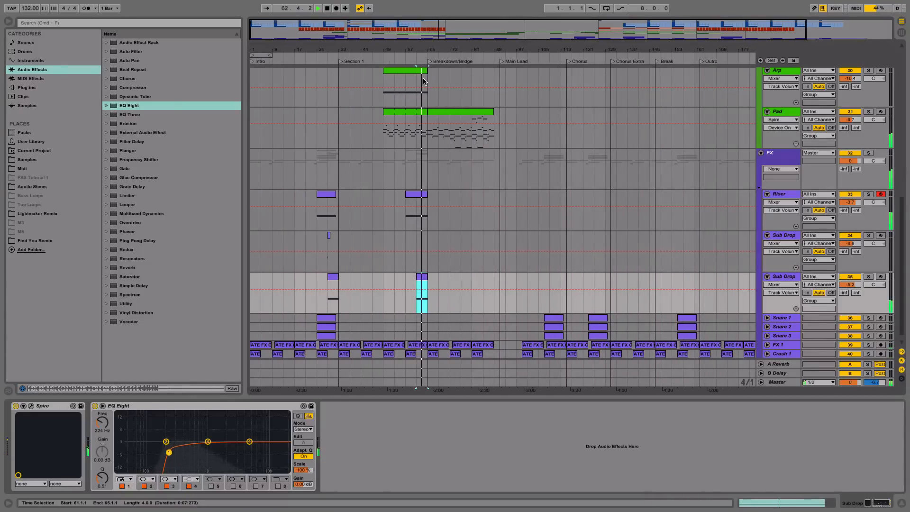
{"action": "left_click_drag", "start_coordinate": [317, 192], "coordinate": [340, 306]}
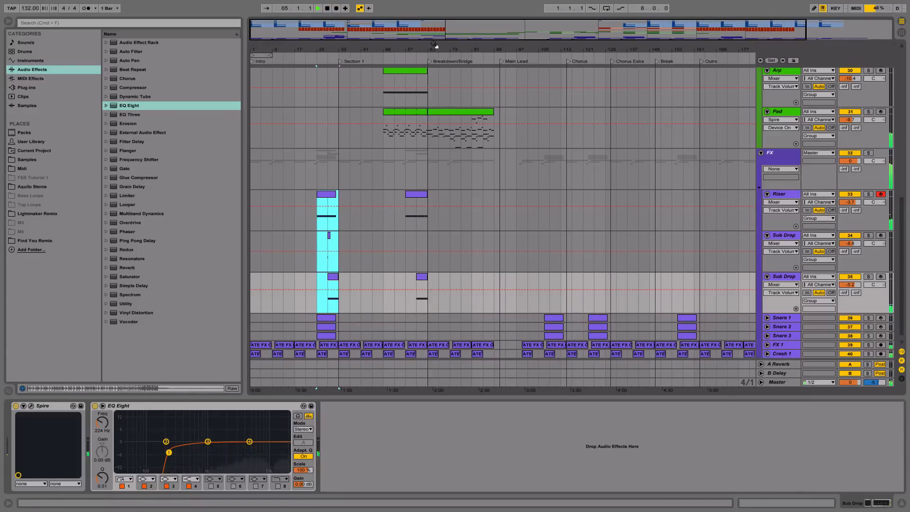
{"action": "left_click_drag", "start_coordinate": [436, 46], "coordinate": [403, 199]}
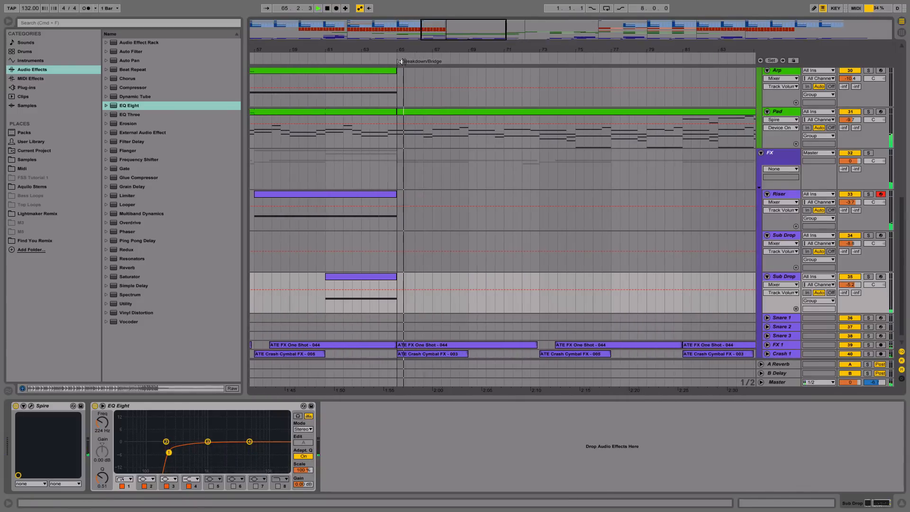
{"action": "left_click", "coordinate": [394, 201]}
{"action": "key", "text": "shift+Tab"}
{"action": "left_click", "coordinate": [697, 403]}
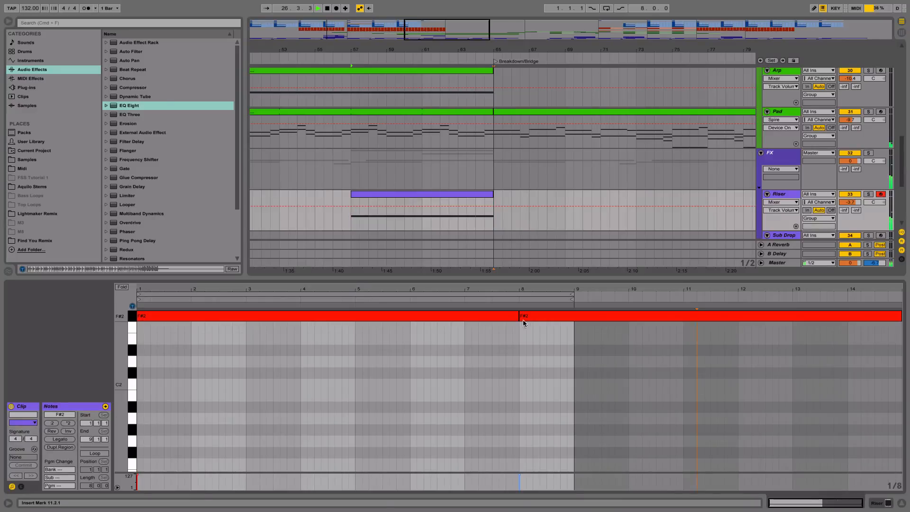
{"action": "left_click_drag", "start_coordinate": [518, 318], "coordinate": [567, 319]}
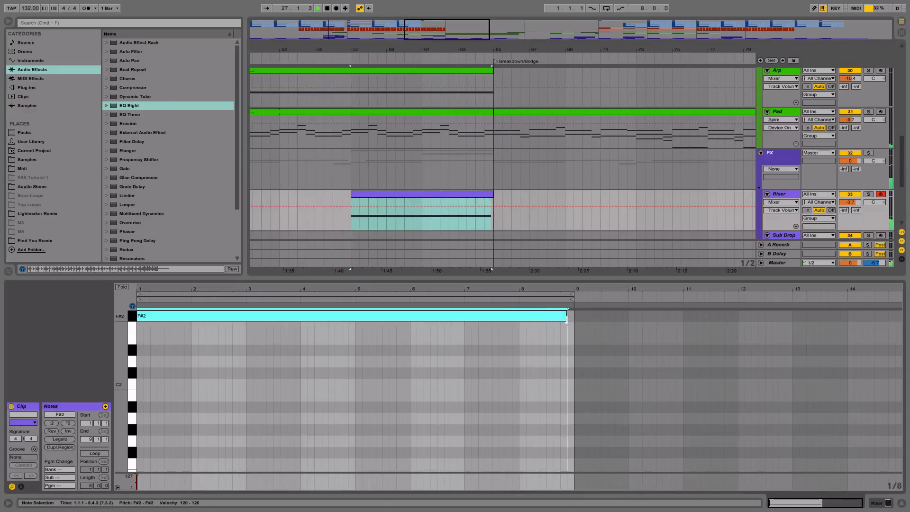
{"action": "left_click", "coordinate": [882, 502]}
- Copy the Riser and both Sub Drop tracks' clips from bars 25-33 to bars 107-115 before the Chorus and play them briefly
{"action": "left_click_drag", "start_coordinate": [517, 51], "coordinate": [515, 24]}
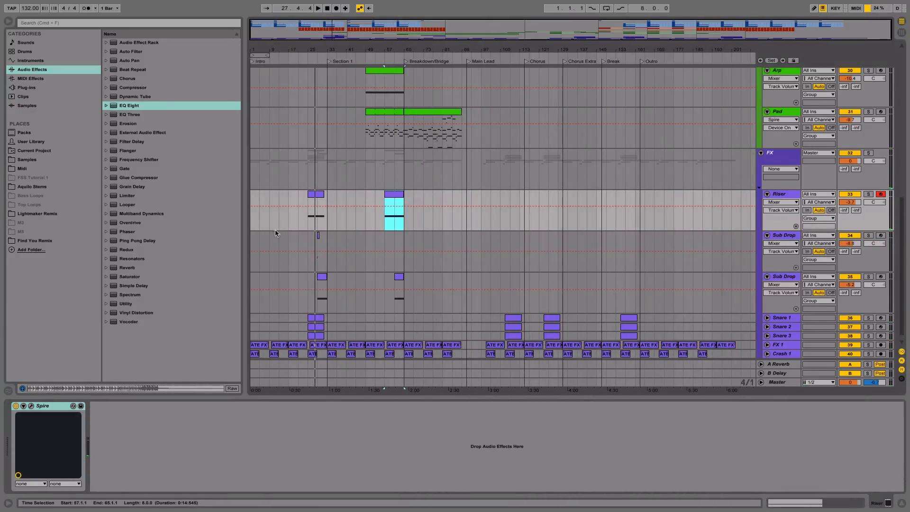
{"action": "left_click_drag", "start_coordinate": [307, 195], "coordinate": [328, 291]}
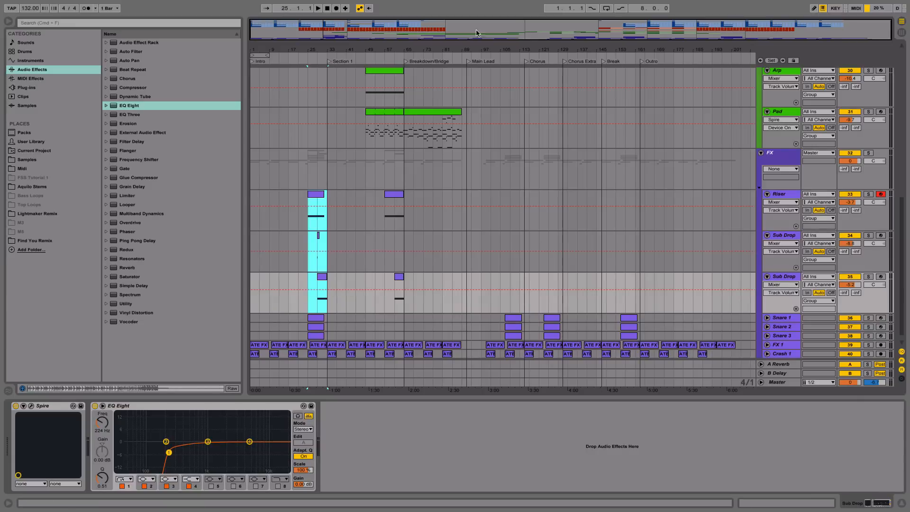
{"action": "left_click_drag", "start_coordinate": [524, 52], "coordinate": [454, 175]}
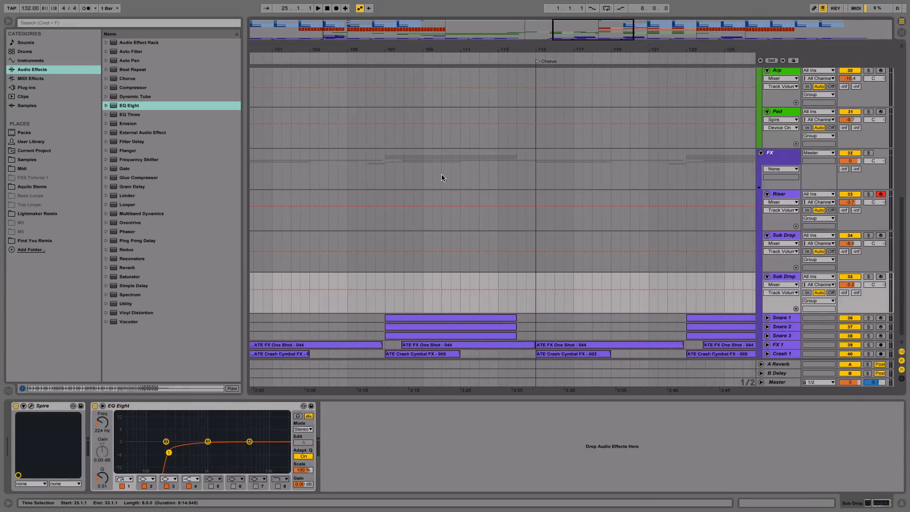
{"action": "left_click", "coordinate": [425, 195]}
{"action": "key", "text": "ctrl+v"}
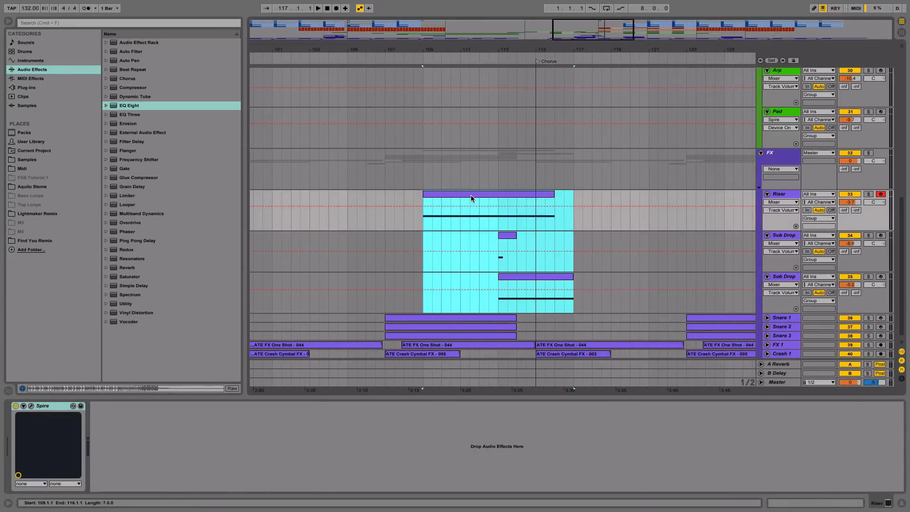
{"action": "left_click_drag", "start_coordinate": [470, 195], "coordinate": [436, 198]}
{"action": "key", "text": "space"}
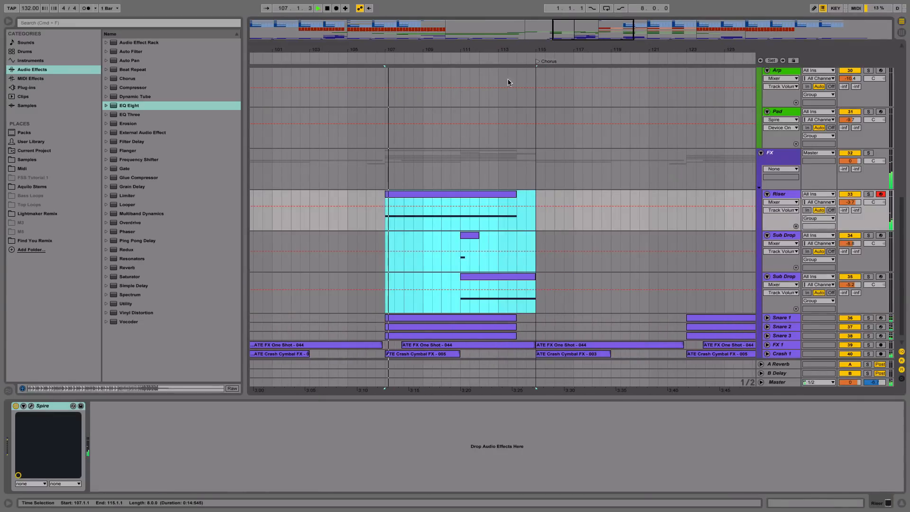
{"action": "key", "text": "space"}
- Paste the Riser and Sub Drop clips at bar 123, leading into Chorus Extra, and play them
{"action": "left_click_drag", "start_coordinate": [520, 52], "coordinate": [370, 53]}
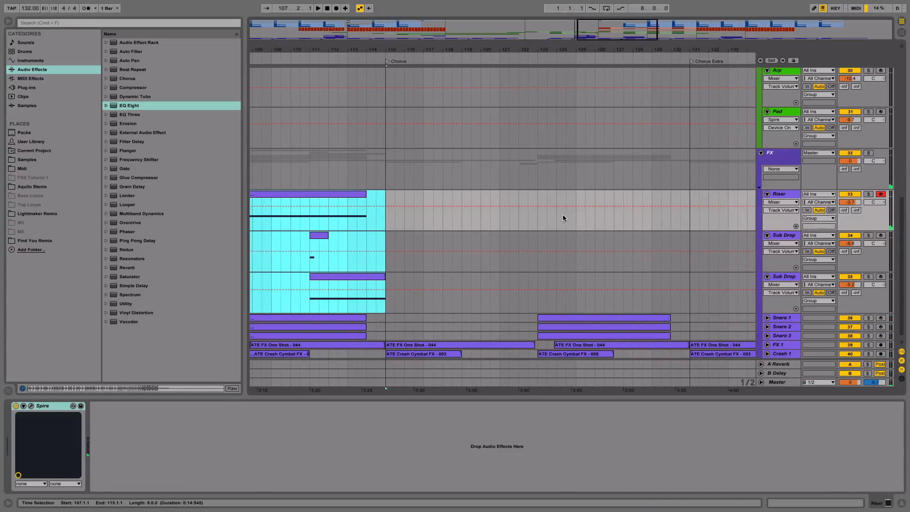
{"action": "left_click", "coordinate": [536, 209]}
{"action": "key", "text": "ctrl+v"}
{"action": "key", "text": "space"}
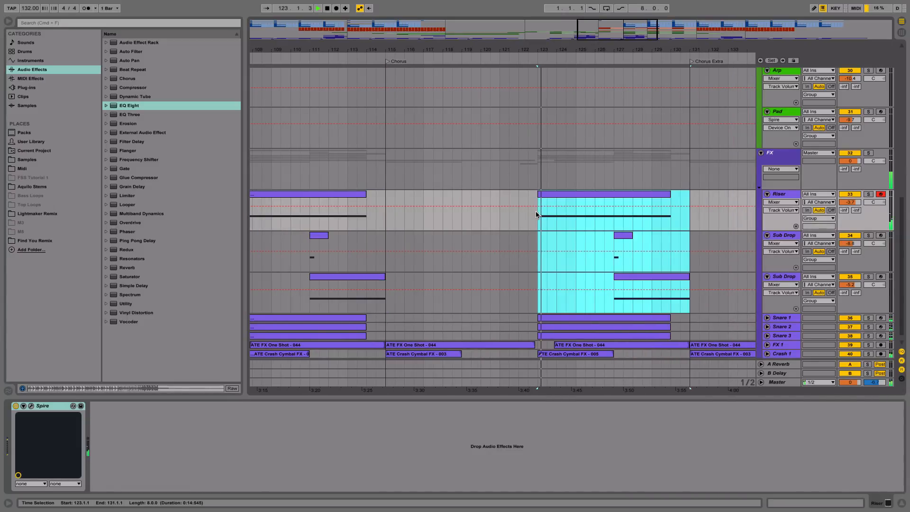
- Paste the Riser and Sub Drop clips at bar 155, leading into the Outro, and play them
{"action": "key", "text": "minus"}
{"action": "left_click_drag", "start_coordinate": [628, 49], "coordinate": [586, 45]}
{"action": "key", "text": "space"}
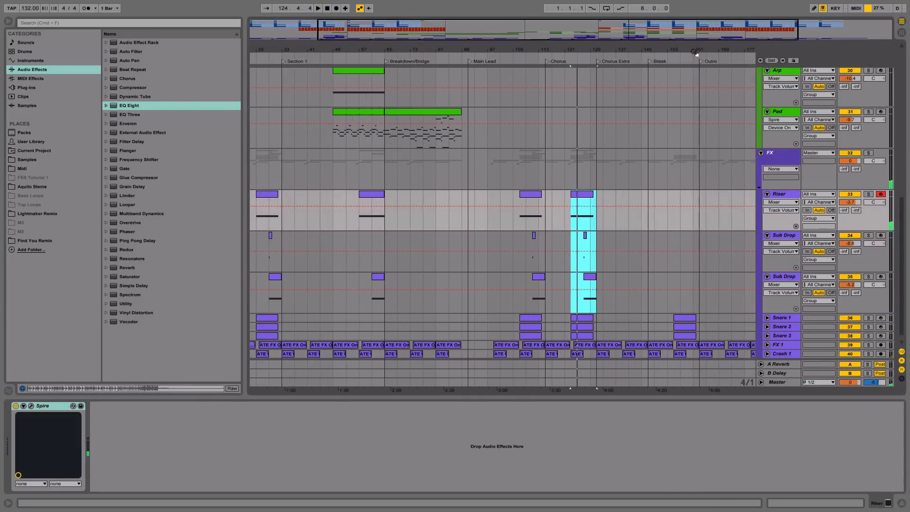
{"action": "left_click_drag", "start_coordinate": [695, 53], "coordinate": [658, 263]}
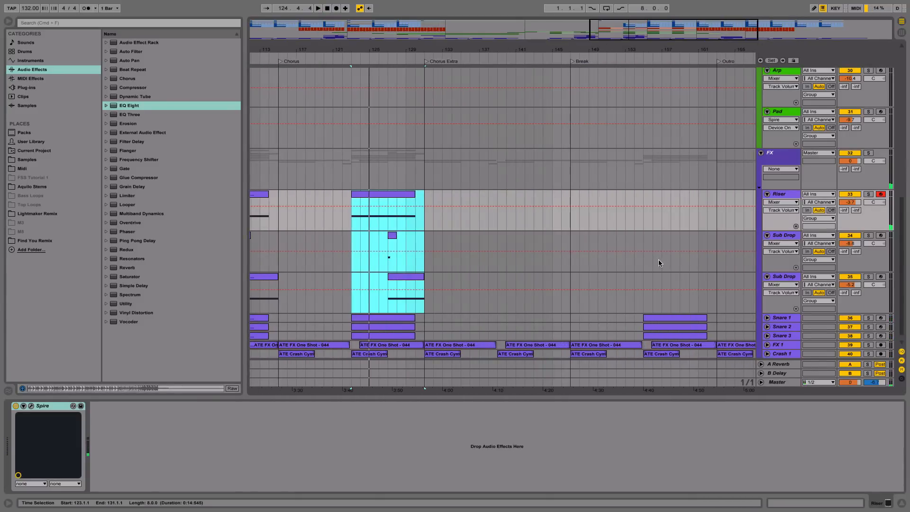
{"action": "left_click", "coordinate": [643, 229]}
{"action": "key", "text": "ctrl+v"}
{"action": "key", "text": "space"}
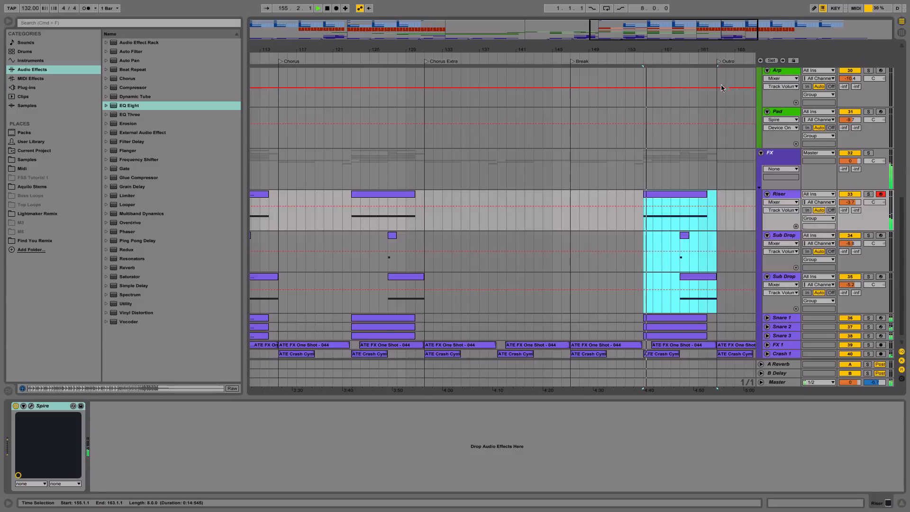
- Delete one bar of the Drums and Bass groups from bar 130 to 131, just before Chorus Extra
{"action": "left_click_drag", "start_coordinate": [714, 48], "coordinate": [714, 1]}
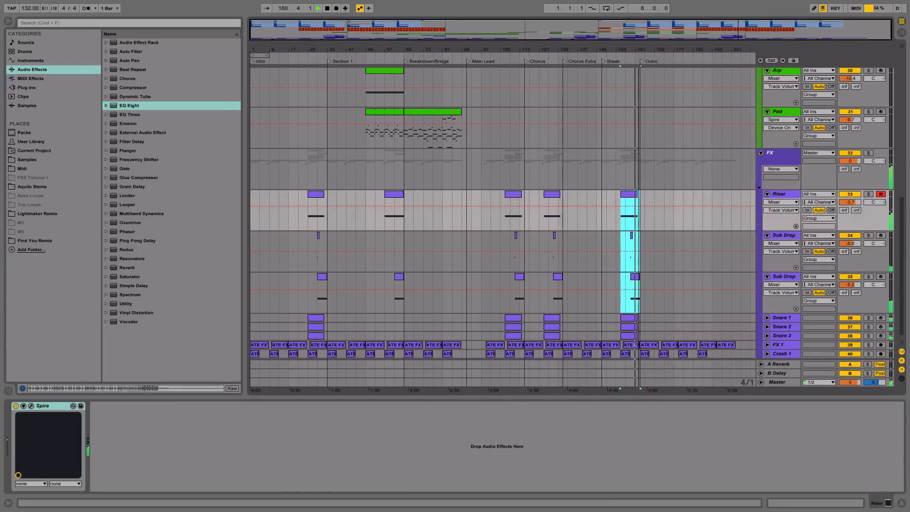
{"action": "scroll", "coordinate": [639, 232], "scroll_direction": "up", "scroll_amount": 10}
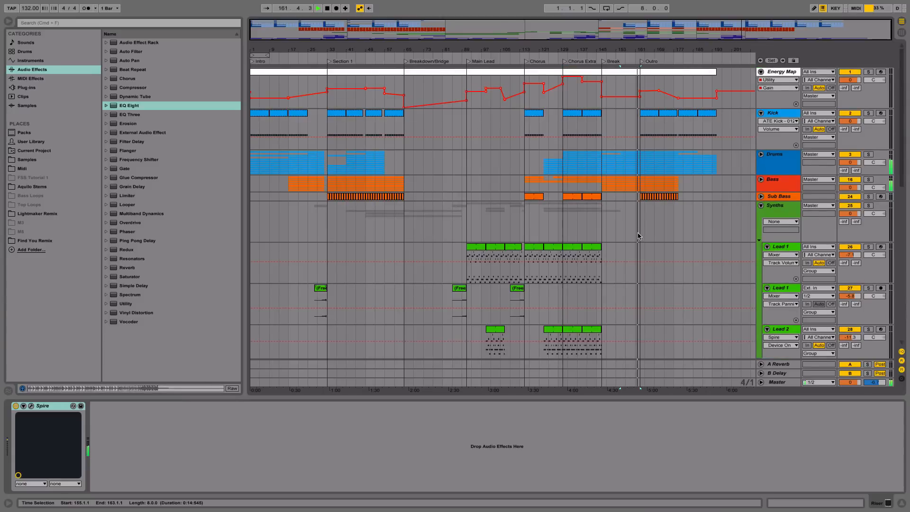
{"action": "scroll", "coordinate": [638, 235], "scroll_direction": "down", "scroll_amount": 3}
{"action": "scroll", "coordinate": [637, 236], "scroll_direction": "up", "scroll_amount": 3}
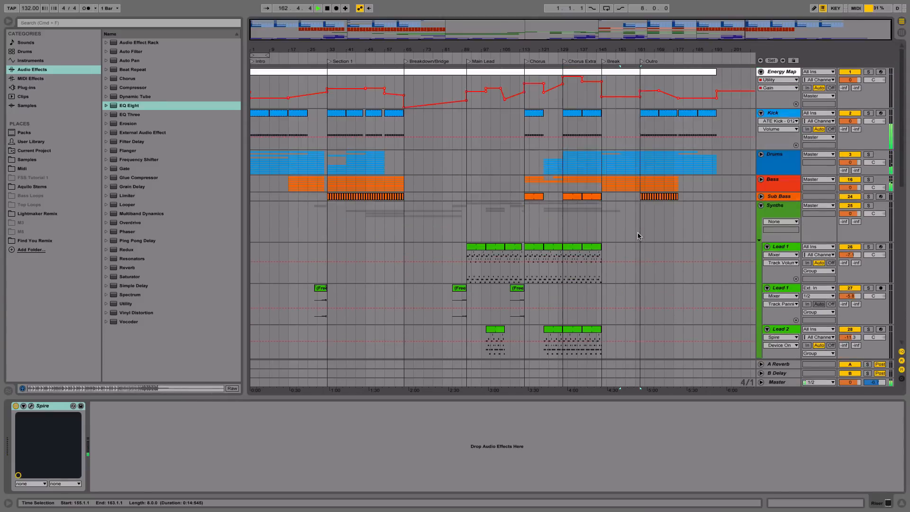
{"action": "scroll", "coordinate": [637, 235], "scroll_direction": "down", "scroll_amount": 10}
{"action": "scroll", "coordinate": [638, 236], "scroll_direction": "down", "scroll_amount": 3}
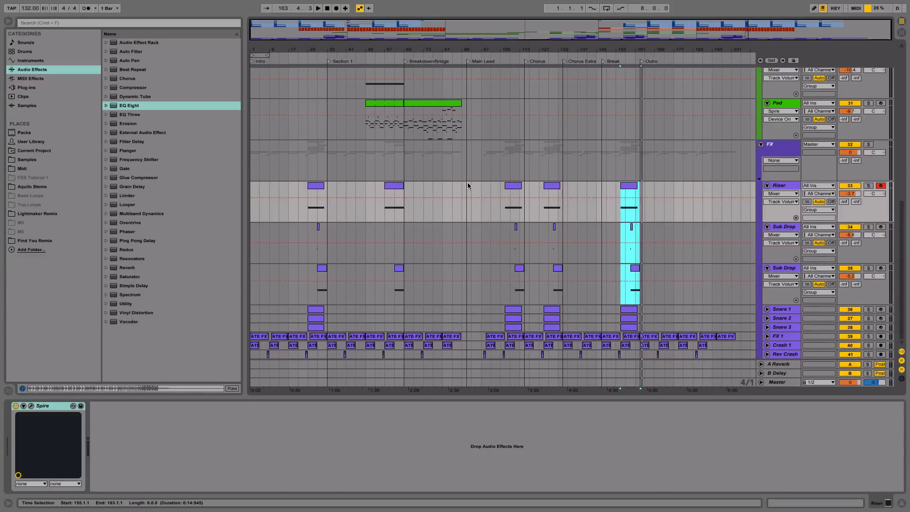
{"action": "scroll", "coordinate": [468, 185], "scroll_direction": "up", "scroll_amount": 8}
{"action": "mouse_move", "coordinate": [324, 48]}
{"action": "left_mouse_down"}
{"action": "mouse_move", "coordinate": [324, 66]}
{"action": "mouse_move", "coordinate": [323, 51]}
{"action": "left_mouse_up"}
{"action": "left_click_drag", "start_coordinate": [568, 48], "coordinate": [568, 71]}
{"action": "left_click", "coordinate": [469, 60]}
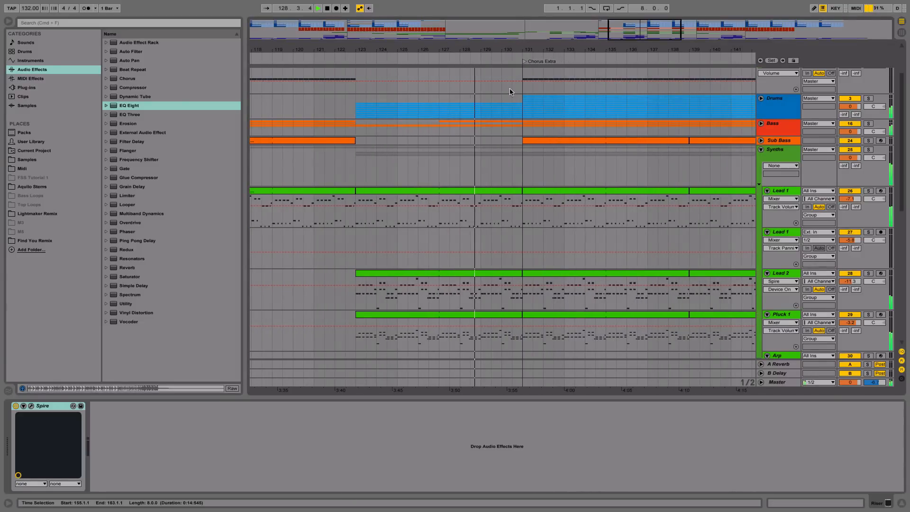
{"action": "left_click_drag", "start_coordinate": [521, 133], "coordinate": [501, 112]}
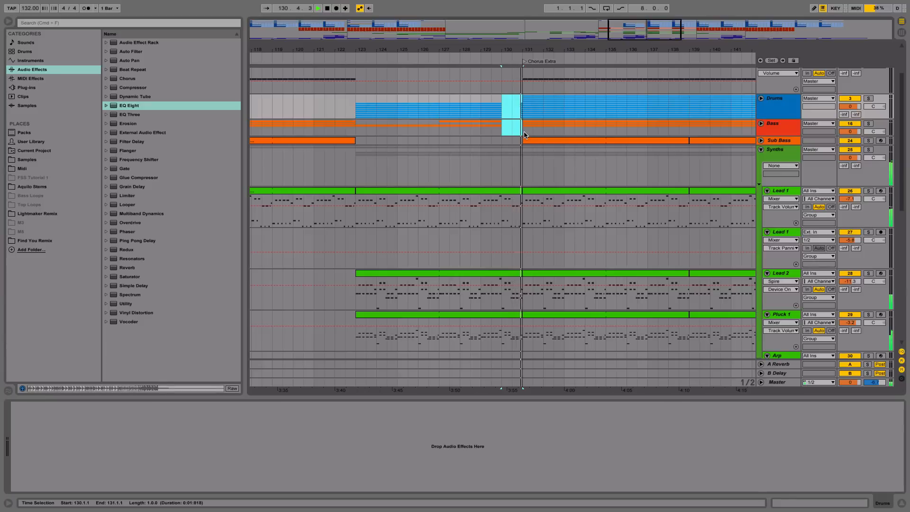
- Delete the Drums and Bass groups' content from bar 162 to 163, leaving a one-bar gap before the Outro
{"action": "left_click_drag", "start_coordinate": [557, 50], "coordinate": [464, 29]}
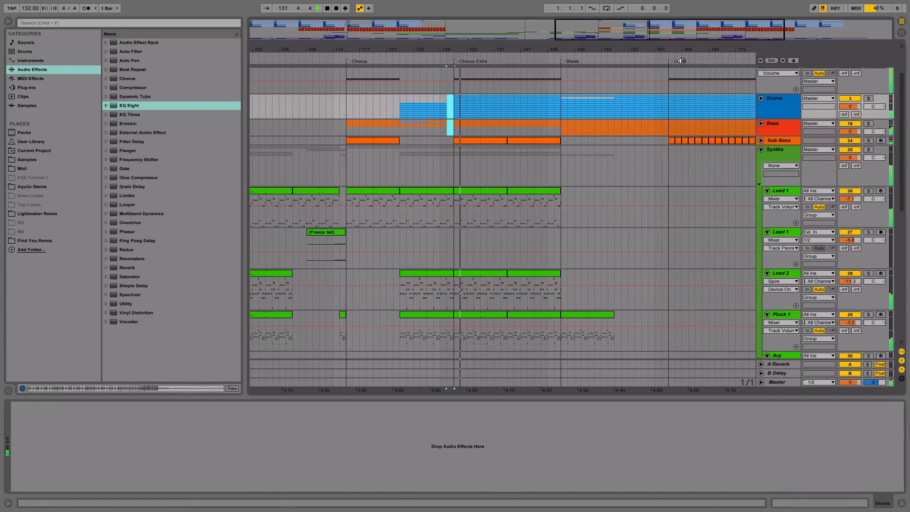
{"action": "left_click", "coordinate": [655, 61]}
{"action": "left_click_drag", "start_coordinate": [666, 50], "coordinate": [676, 133]}
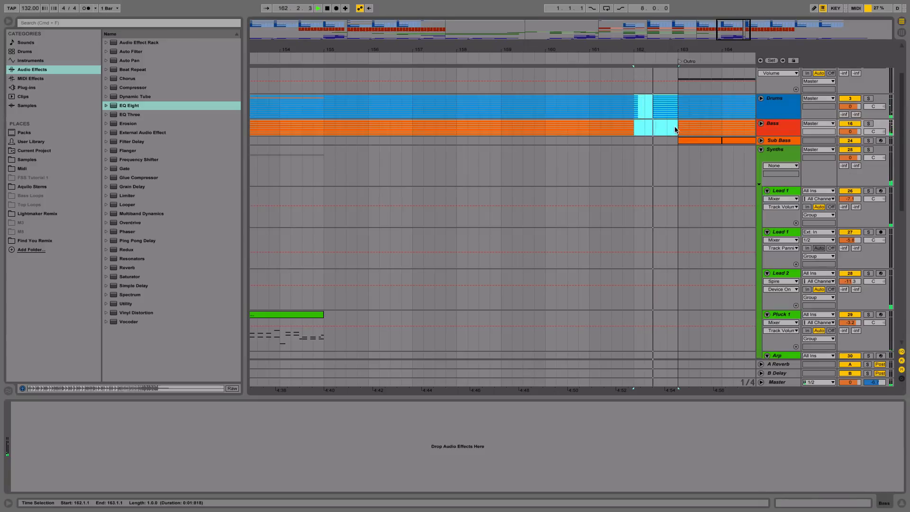
{"action": "left_click_drag", "start_coordinate": [667, 51], "coordinate": [665, 22]}
- Copy the reversed lead tail section from bars 25-33 to bars 153-161 on the second Lead 1 track and play it
{"action": "left_click", "coordinate": [315, 262]}
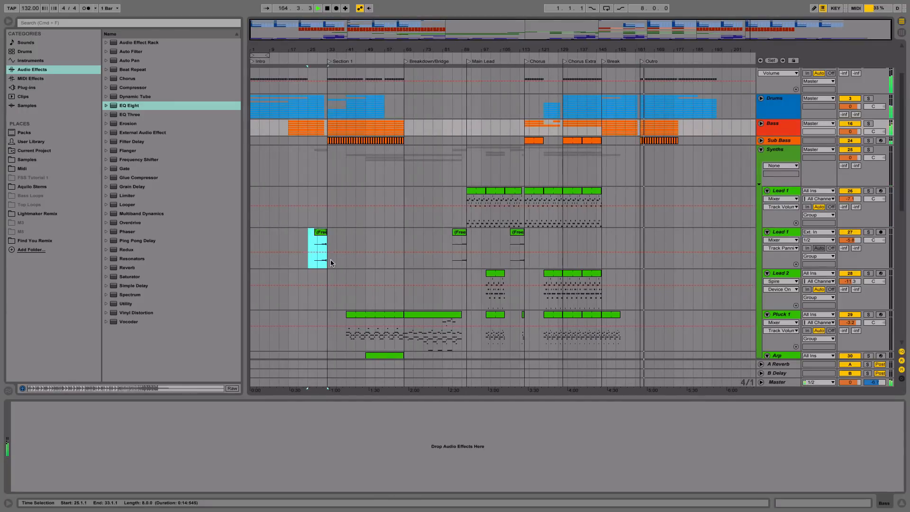
{"action": "left_click", "coordinate": [618, 262]}
{"action": "key", "text": "space"}
{"action": "key", "text": "space"}
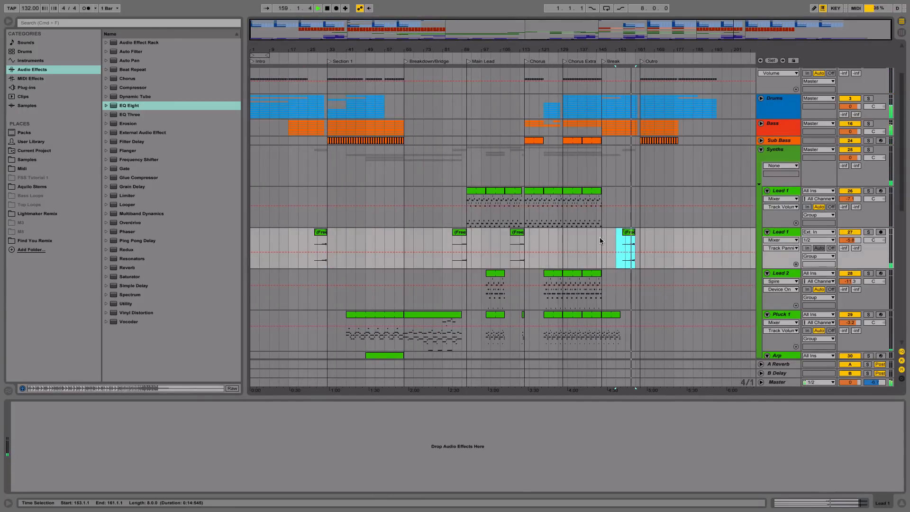
- Delete bar 130 from the Lead 1 and Lead 2 tracks before Chorus Extra and play the transition
{"action": "scroll", "coordinate": [599, 238], "scroll_direction": "down", "scroll_amount": 5}
{"action": "scroll", "coordinate": [544, 140], "scroll_direction": "up", "scroll_amount": 4}
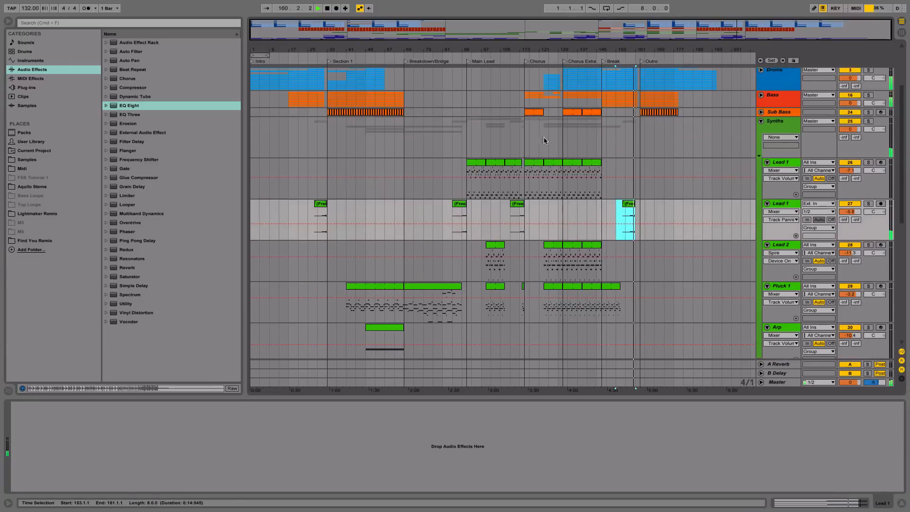
{"action": "scroll", "coordinate": [556, 47], "scroll_direction": "up", "scroll_amount": 5}
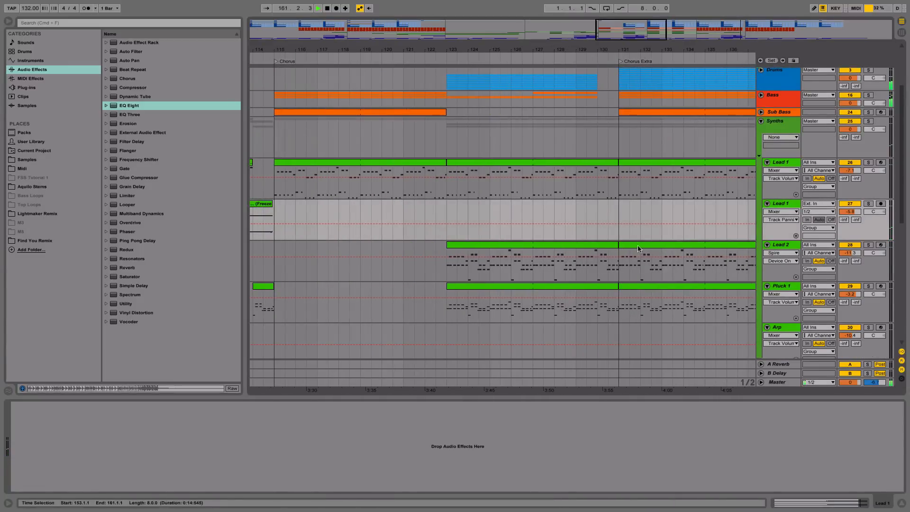
{"action": "left_click_drag", "start_coordinate": [597, 192], "coordinate": [620, 280]}
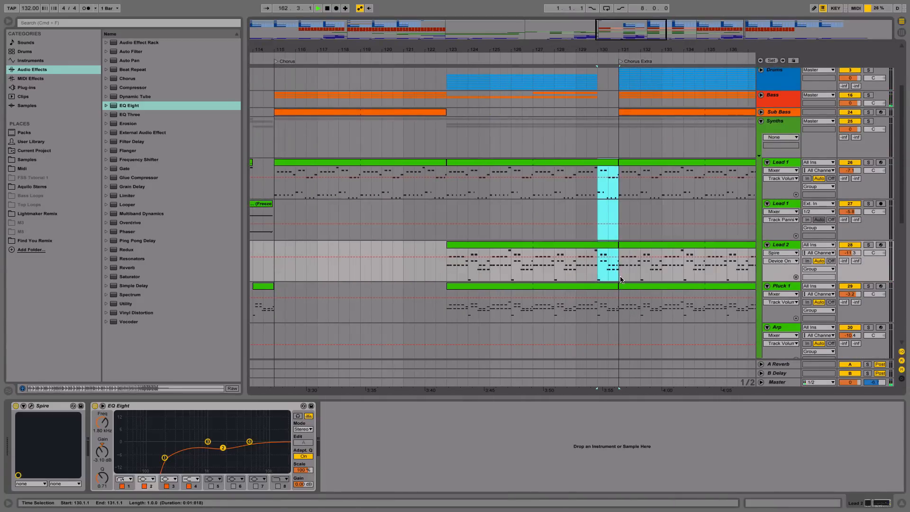
{"action": "key", "text": "Delete"}
{"action": "left_click", "coordinate": [573, 56]}
{"action": "left_click_drag", "start_coordinate": [607, 50], "coordinate": [607, 35]}
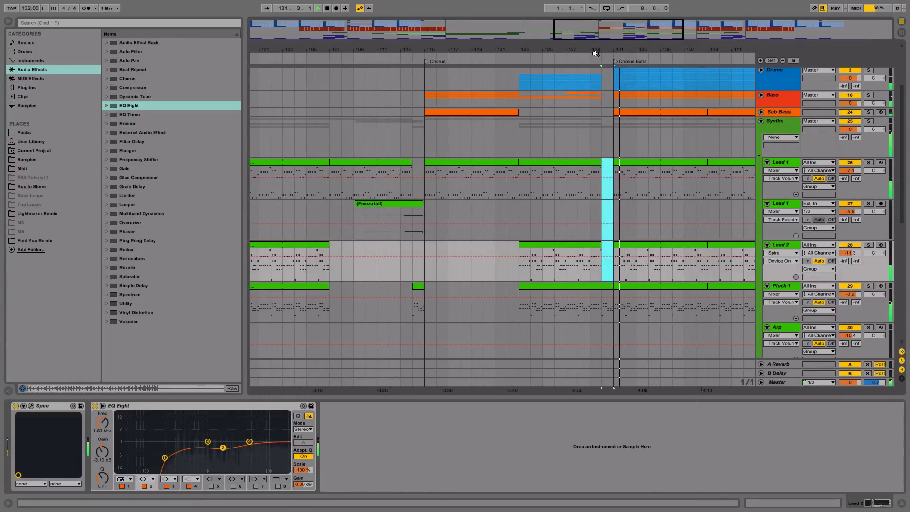
- Examine the synth and FX tracks across the whole arrangement from Section 1 to the Outro
{"action": "left_click_drag", "start_coordinate": [595, 53], "coordinate": [595, 38]}
{"action": "scroll", "coordinate": [564, 213], "scroll_direction": "down", "scroll_amount": 5}
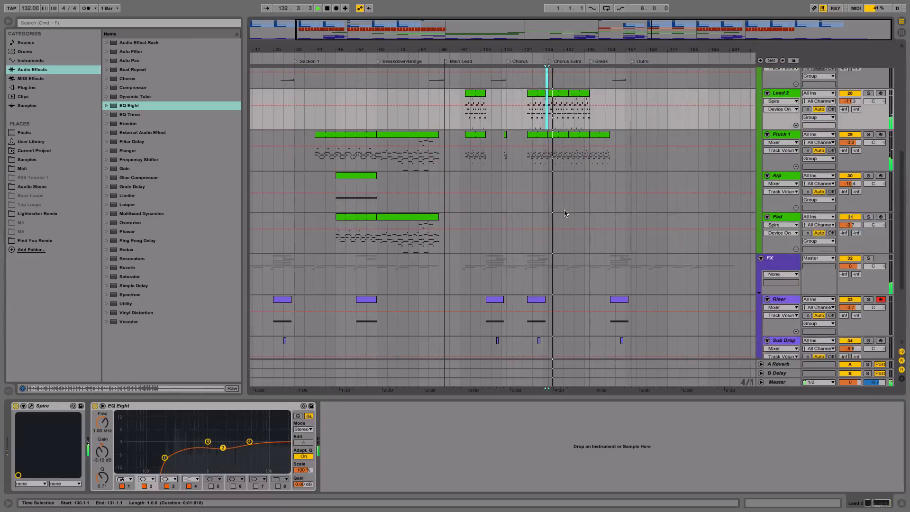
{"action": "scroll", "coordinate": [564, 210], "scroll_direction": "down", "scroll_amount": 3}
{"action": "scroll", "coordinate": [563, 209], "scroll_direction": "up", "scroll_amount": 5}
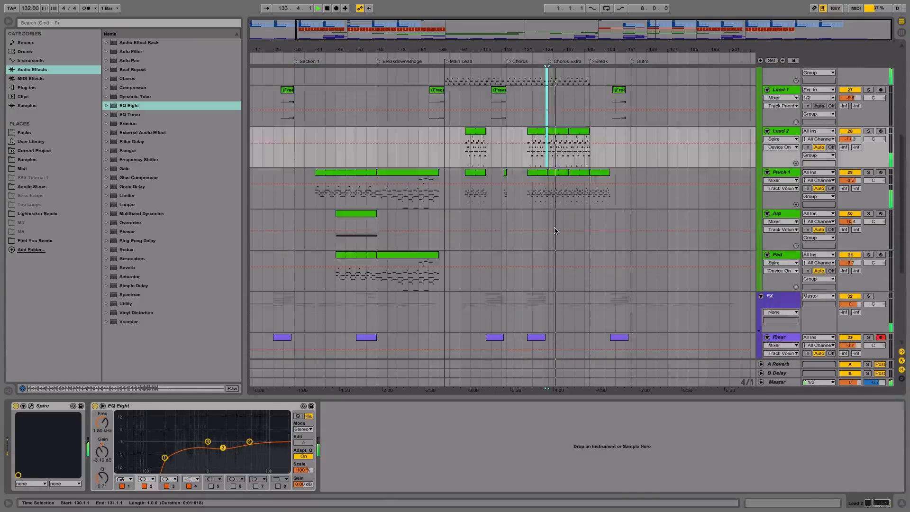
{"action": "scroll", "coordinate": [555, 230], "scroll_direction": "up", "scroll_amount": 3}
{"action": "left_click_drag", "start_coordinate": [735, 52], "coordinate": [734, 50]}
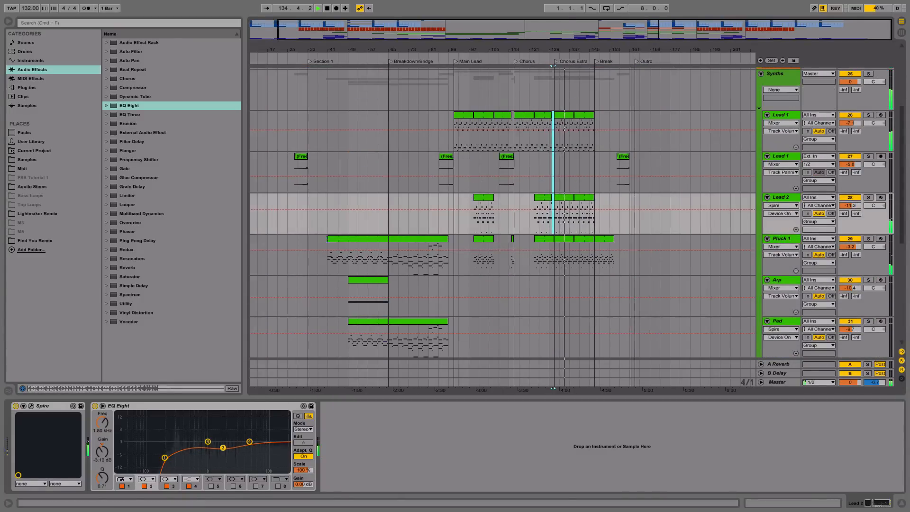
{"action": "scroll", "coordinate": [602, 219], "scroll_direction": "down", "scroll_amount": 5}
{"action": "left_click", "coordinate": [587, 175]}
{"action": "scroll", "coordinate": [589, 224], "scroll_direction": "down", "scroll_amount": 2}
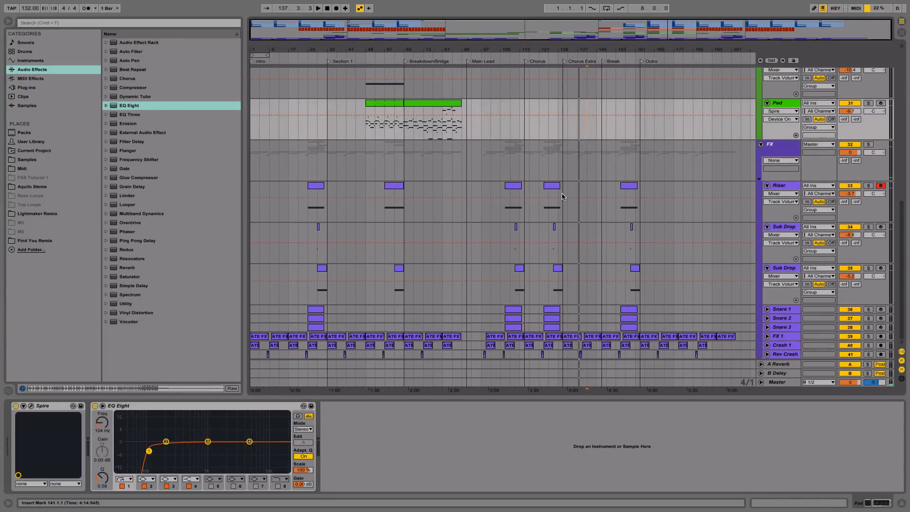
- Fold the Riser and both Sub Drop tracks and play Section 1 from where the Arp and Pad enter
{"action": "left_click", "coordinate": [766, 267]}
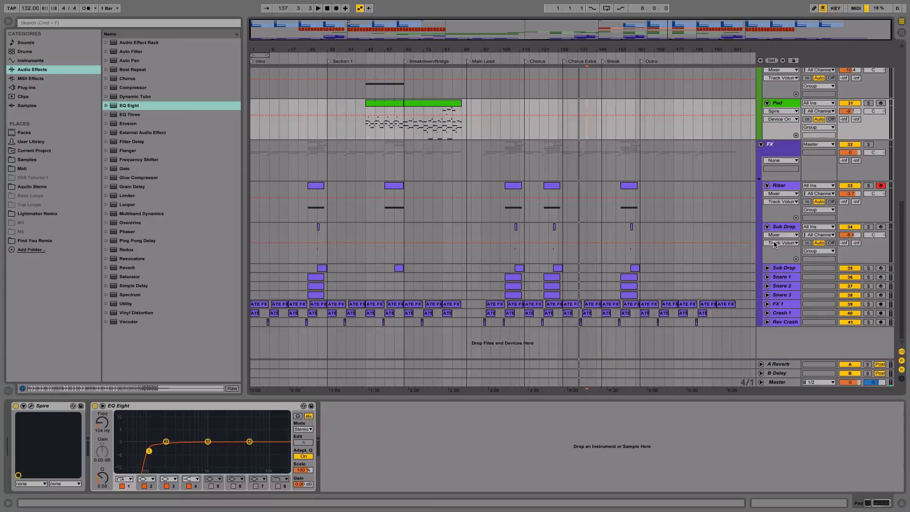
{"action": "left_click", "coordinate": [768, 227]}
{"action": "left_click", "coordinate": [767, 185]}
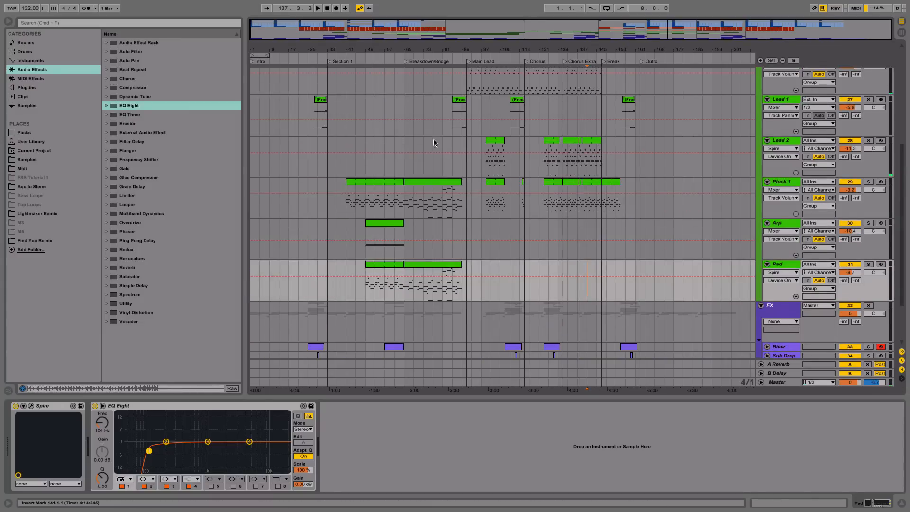
{"action": "scroll", "coordinate": [433, 142], "scroll_direction": "up", "scroll_amount": 5}
{"action": "mouse_move", "coordinate": [397, 50]}
{"action": "left_mouse_down"}
{"action": "mouse_move", "coordinate": [395, 95]}
{"action": "mouse_move", "coordinate": [389, 50]}
{"action": "left_mouse_up"}
{"action": "scroll", "coordinate": [390, 212], "scroll_direction": "down", "scroll_amount": 3}
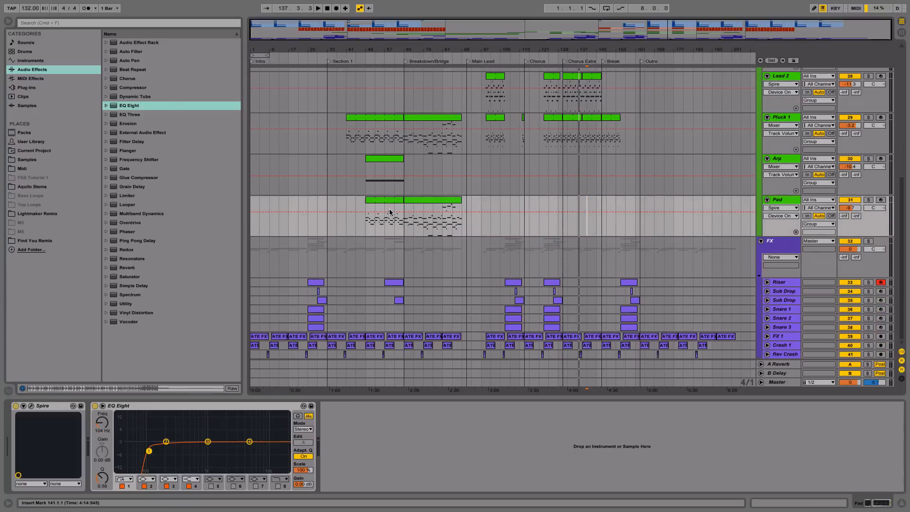
{"action": "left_click", "coordinate": [365, 56]}
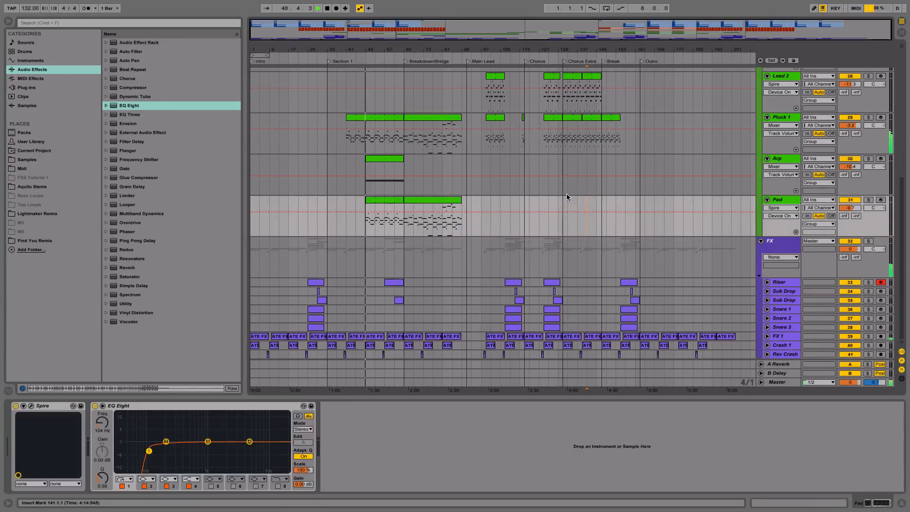
- Insert a new MIDI track below the Riser track and load the Spire plug-in on it
{"action": "left_click", "coordinate": [779, 282]}
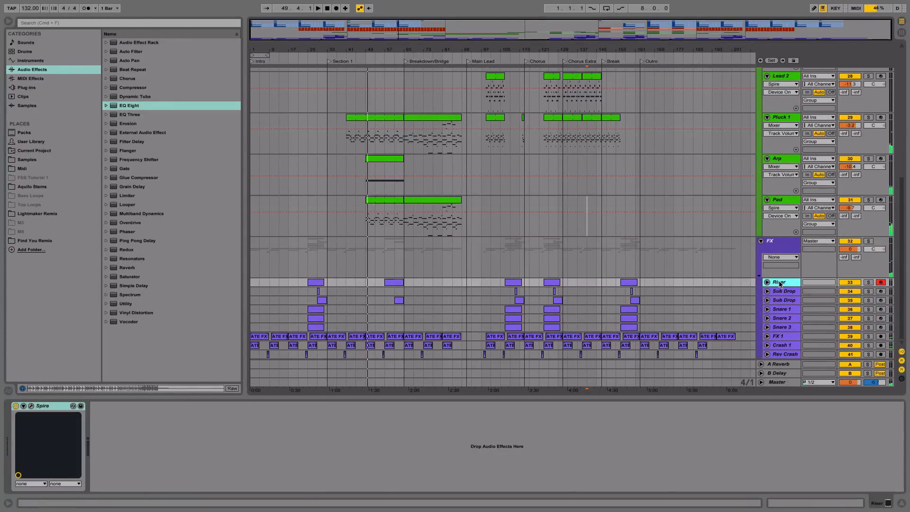
{"action": "right_click", "coordinate": [779, 283]}
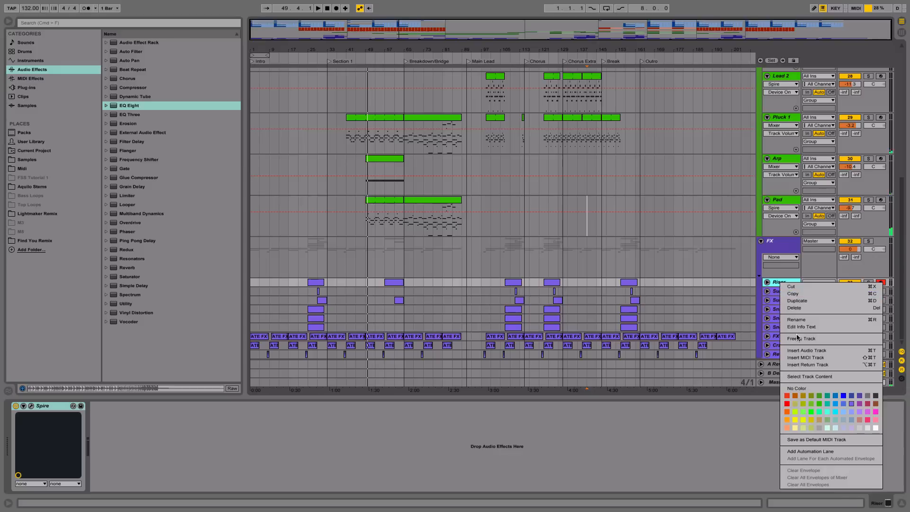
{"action": "left_click", "coordinate": [806, 361]}
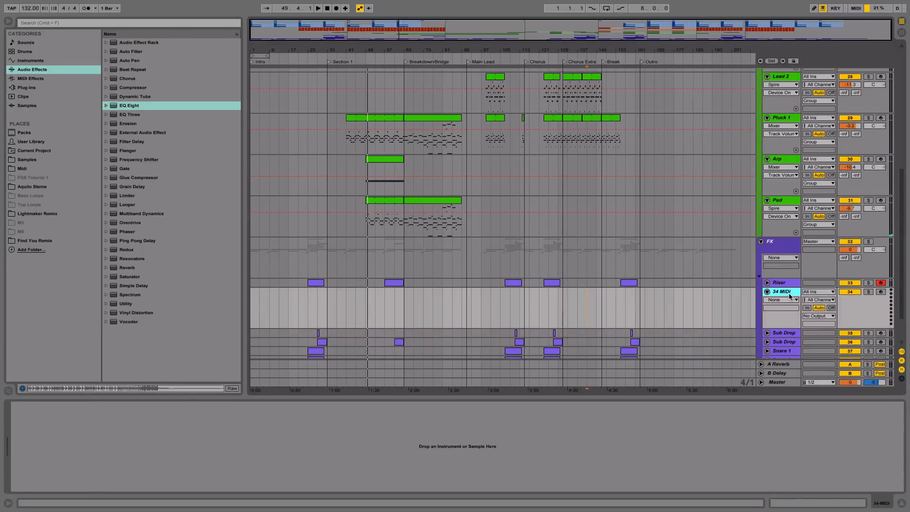
{"action": "left_click", "coordinate": [26, 87]}
{"action": "left_click", "coordinate": [130, 105]}
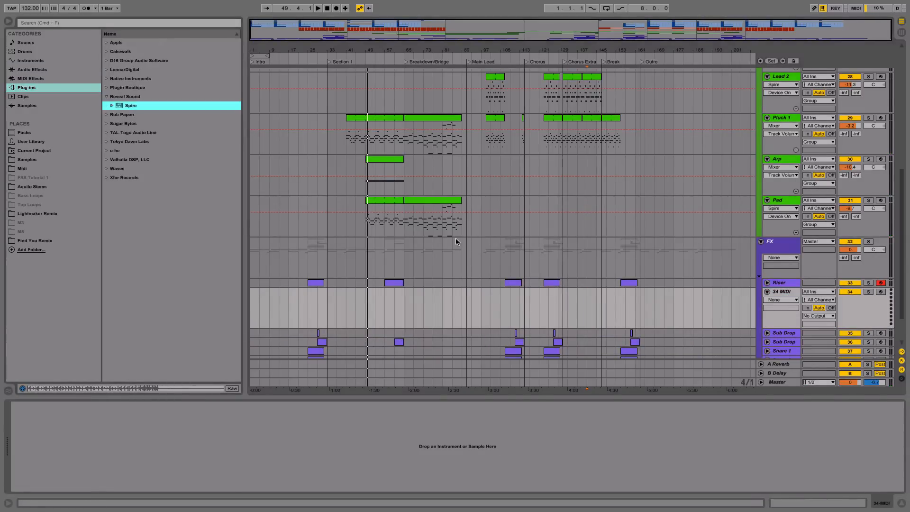
{"action": "left_click_drag", "start_coordinate": [455, 238], "coordinate": [780, 291]}
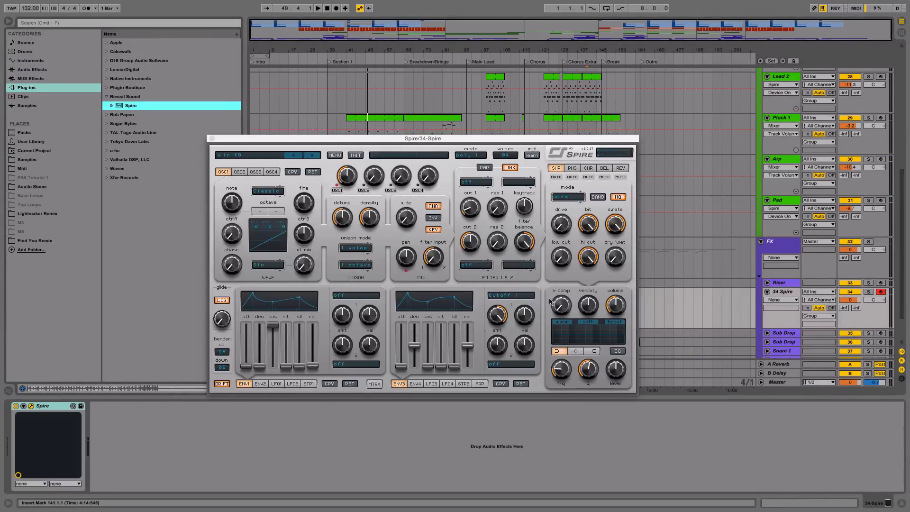
- Load an FX preset from the Spire Big Room Essentials Volume 2 bank and close the plug-in window
{"action": "left_click", "coordinate": [335, 155]}
{"action": "mouse_move", "coordinate": [379, 164]}
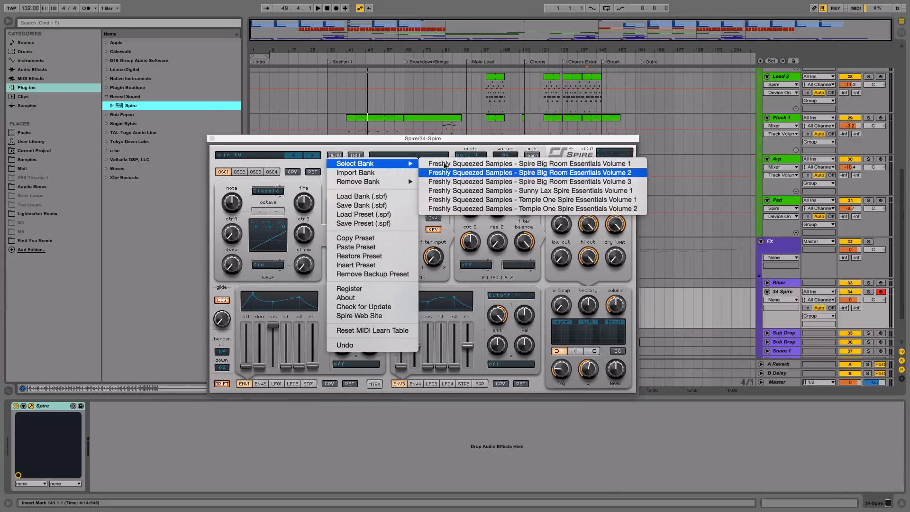
{"action": "left_click", "coordinate": [444, 171]}
{"action": "left_click", "coordinate": [273, 156]}
{"action": "scroll", "coordinate": [275, 284], "scroll_direction": "down", "scroll_amount": 3}
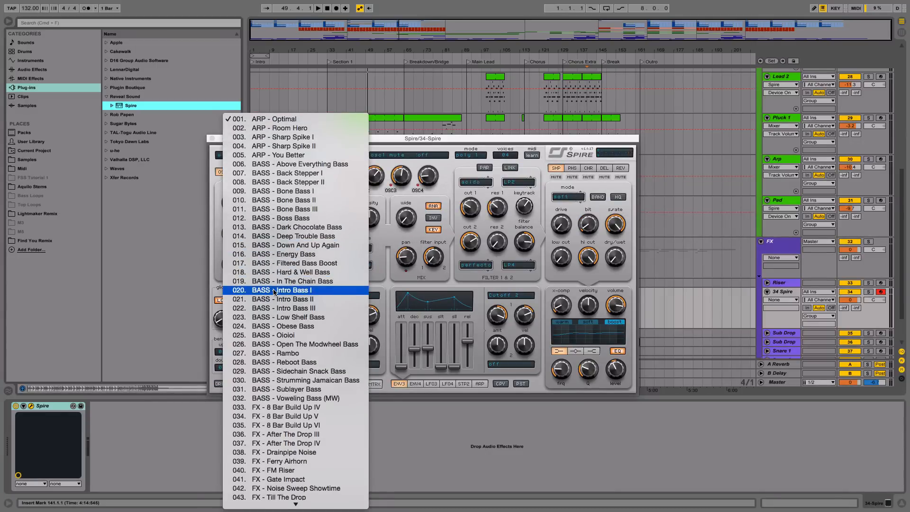
{"action": "scroll", "coordinate": [275, 292], "scroll_direction": "down", "scroll_amount": 3}
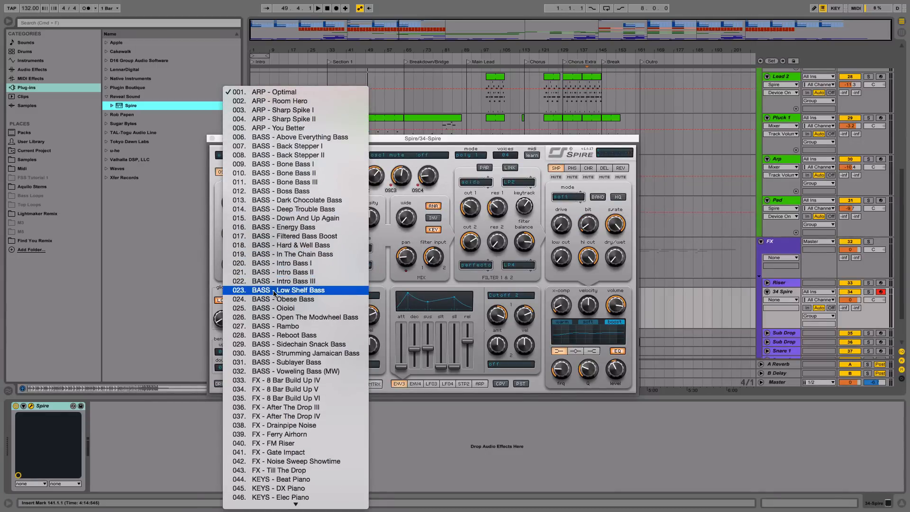
{"action": "left_click", "coordinate": [280, 452]}
{"action": "left_click", "coordinate": [211, 138]}
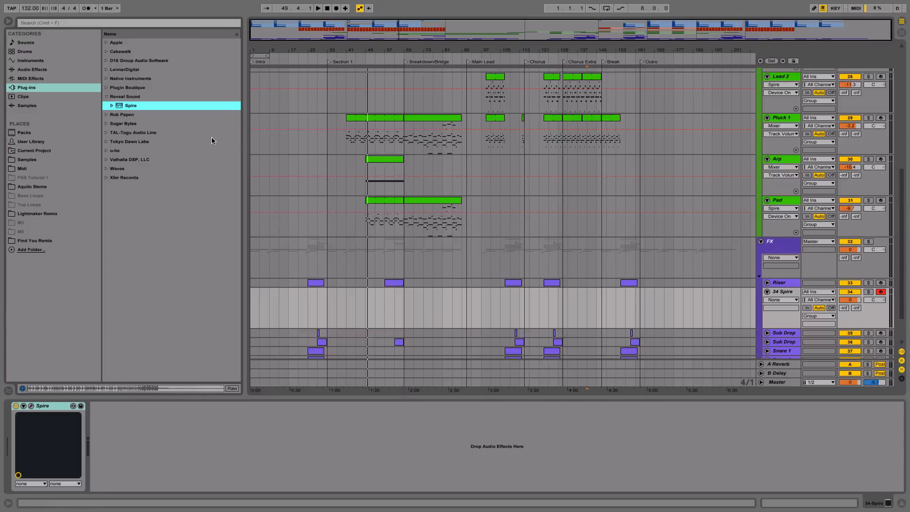
- Copy the eight-bar Riser clip at bar 57 to bar 49 on the Spire track, set its volume to -12.5 dB and solo it
{"action": "left_click", "coordinate": [391, 283]}
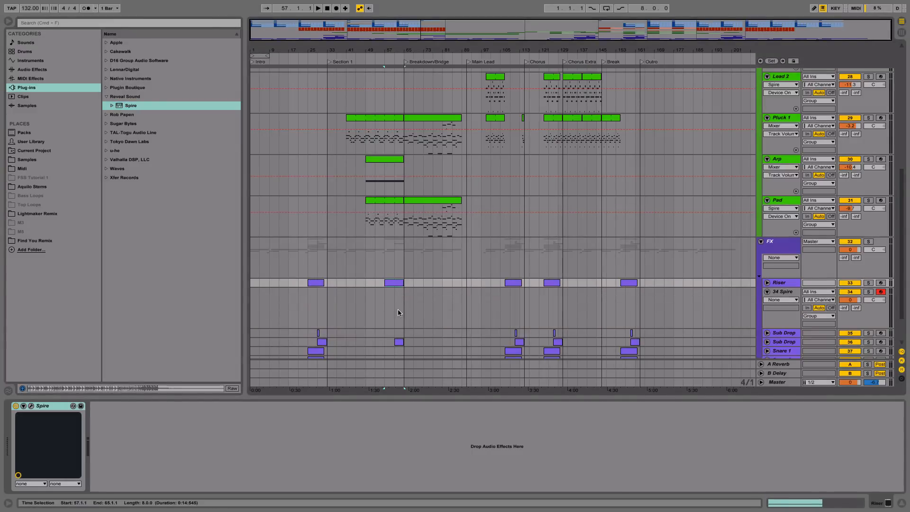
{"action": "left_click", "coordinate": [365, 311]}
{"action": "key", "text": "super+v"}
{"action": "left_click_drag", "start_coordinate": [856, 302], "coordinate": [855, 320]}
{"action": "key", "text": "space"}
{"action": "left_click", "coordinate": [868, 291]}
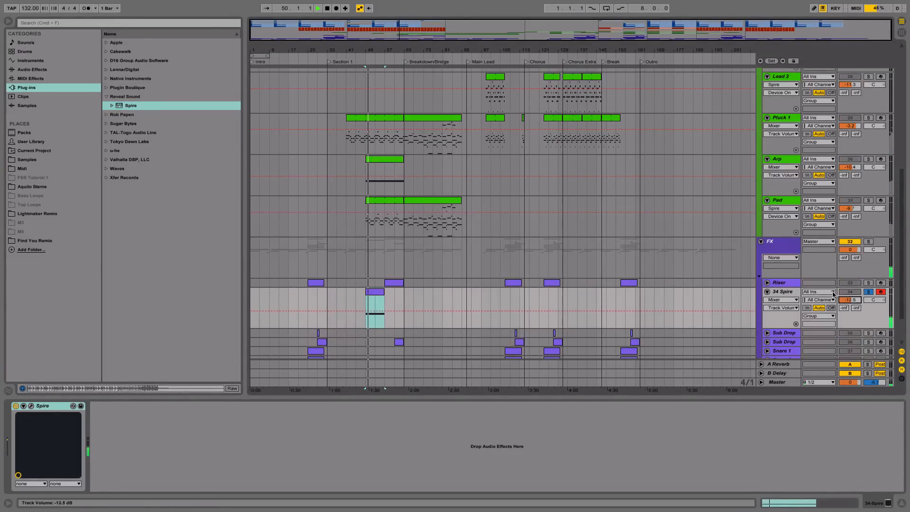
- Add an EQ Eight with a low cut at about 245 Hz to the Spire track, unsolo it and set its volume to -6.7 dB
{"action": "left_click", "coordinate": [32, 69]}
{"action": "left_click_drag", "start_coordinate": [152, 105], "coordinate": [171, 454]}
{"action": "left_click", "coordinate": [869, 291]}
{"action": "key", "text": "space"}
{"action": "key", "text": "space"}
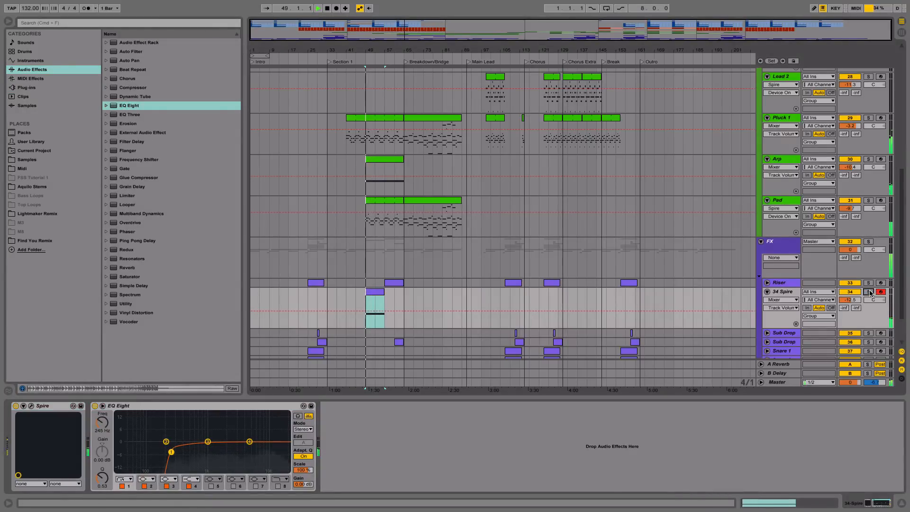
{"action": "left_click_drag", "start_coordinate": [850, 300], "coordinate": [849, 284]}
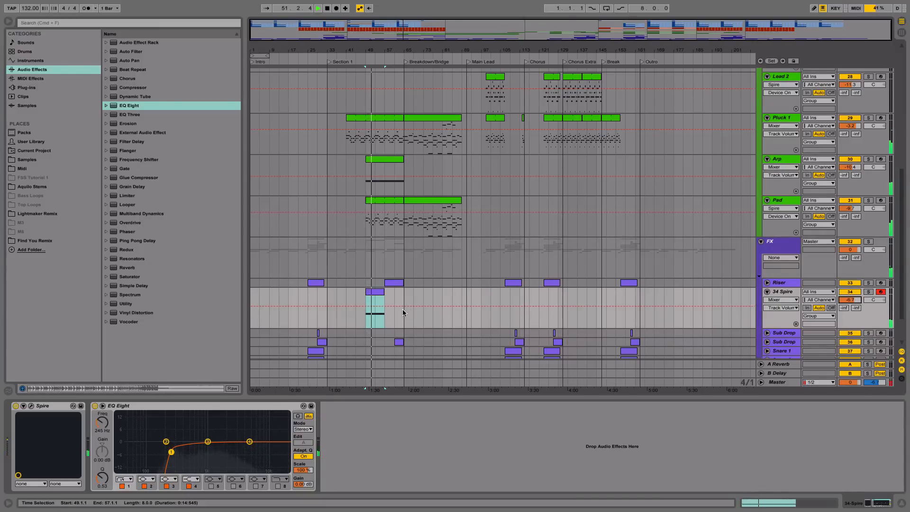
- Copy the Spire track's clip from Section 1 into the last eight bars of the Chorus Extra section
{"action": "left_click_drag", "start_coordinate": [403, 314], "coordinate": [328, 315]}
{"action": "key", "text": "space"}
{"action": "left_click_drag", "start_coordinate": [580, 49], "coordinate": [583, 71]}
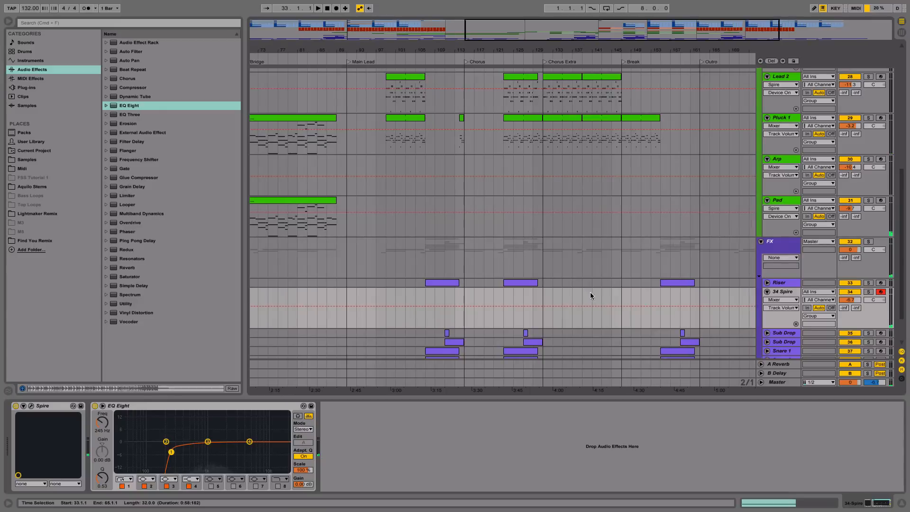
{"action": "left_click", "coordinate": [578, 314]}
{"action": "key", "text": "super+v"}
{"action": "left_click_drag", "start_coordinate": [672, 291], "coordinate": [594, 295]}
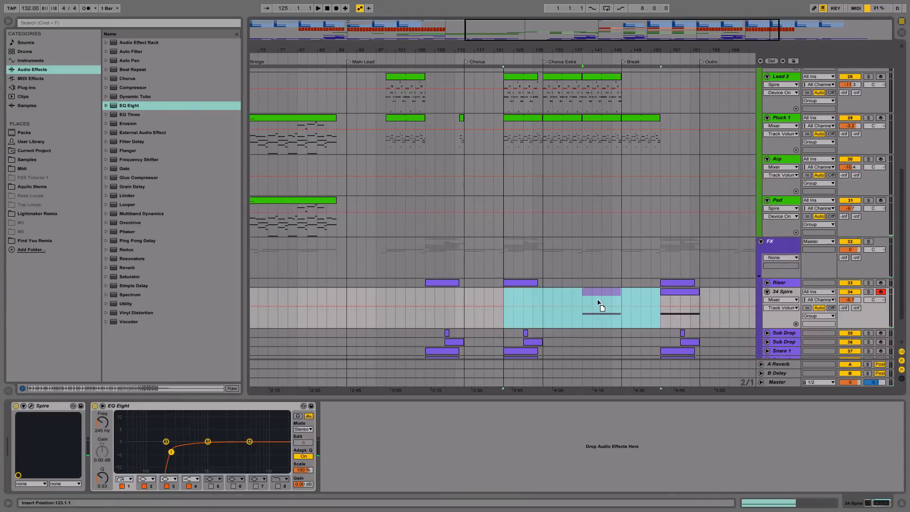
- Play the second half of the Chorus Extra to audition the copied Spire clip leading into the Break
{"action": "key", "text": "space"}
{"action": "left_click", "coordinate": [583, 61]}
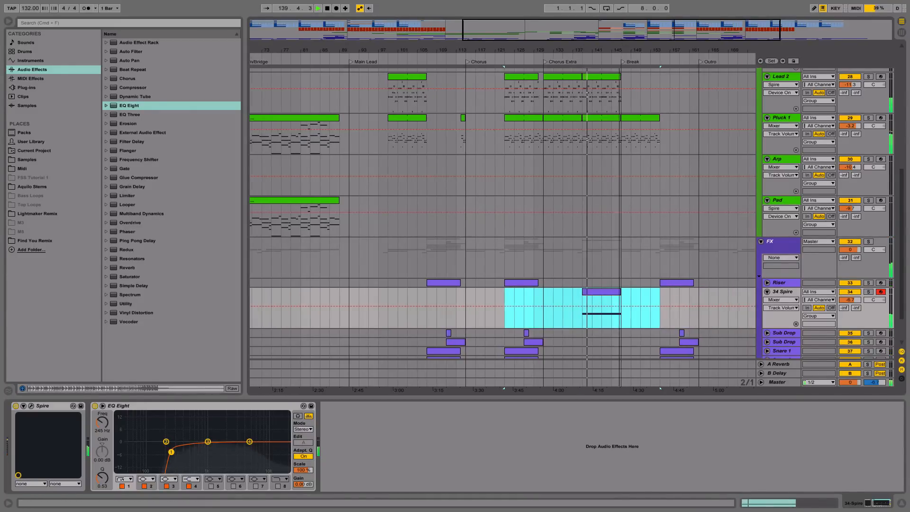
{"action": "left_click_drag", "start_coordinate": [586, 50], "coordinate": [585, 33]}
{"action": "left_click", "coordinate": [625, 311]}
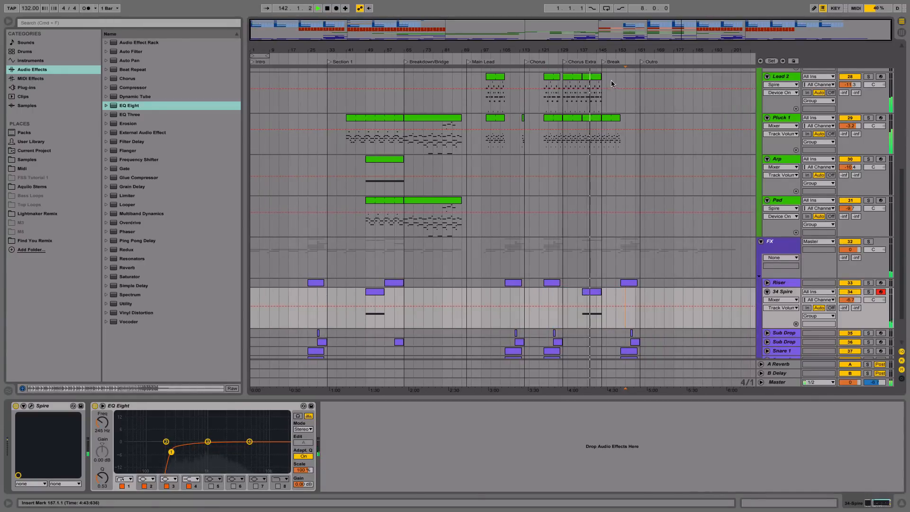
- Rename the new Spire FX track to Gated FX
{"action": "scroll", "coordinate": [567, 265], "scroll_direction": "up", "scroll_amount": 5}
{"action": "scroll", "coordinate": [567, 265], "scroll_direction": "down", "scroll_amount": 6}
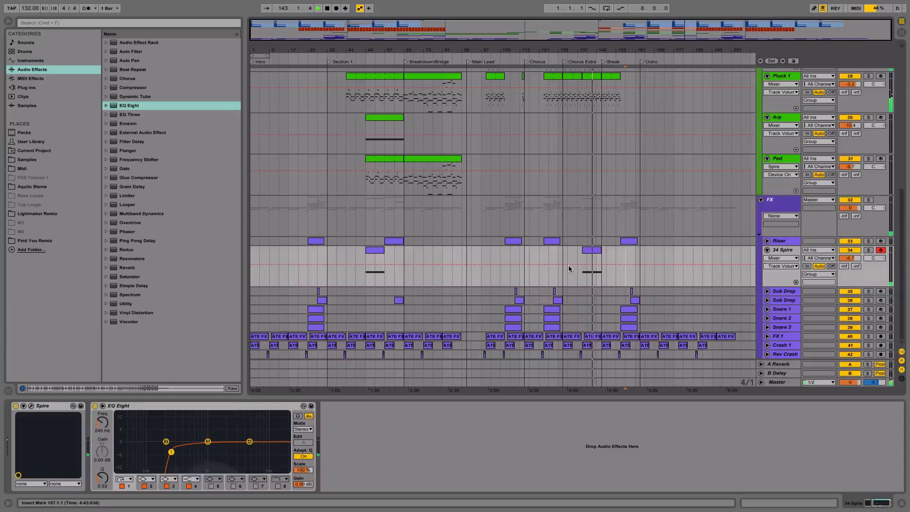
{"action": "left_click", "coordinate": [783, 253]}
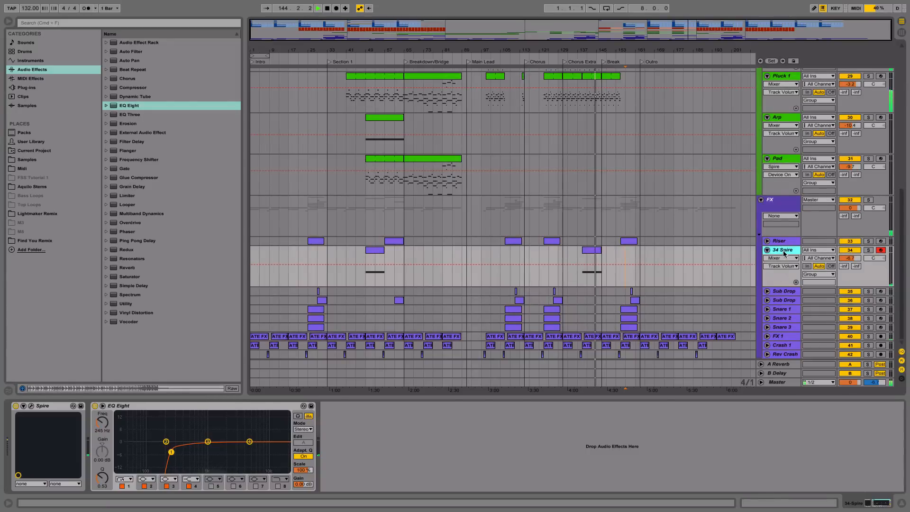
{"action": "key", "text": "super+r"}
{"action": "type", "text": "Gated FX"}
{"action": "key", "text": "Return"}
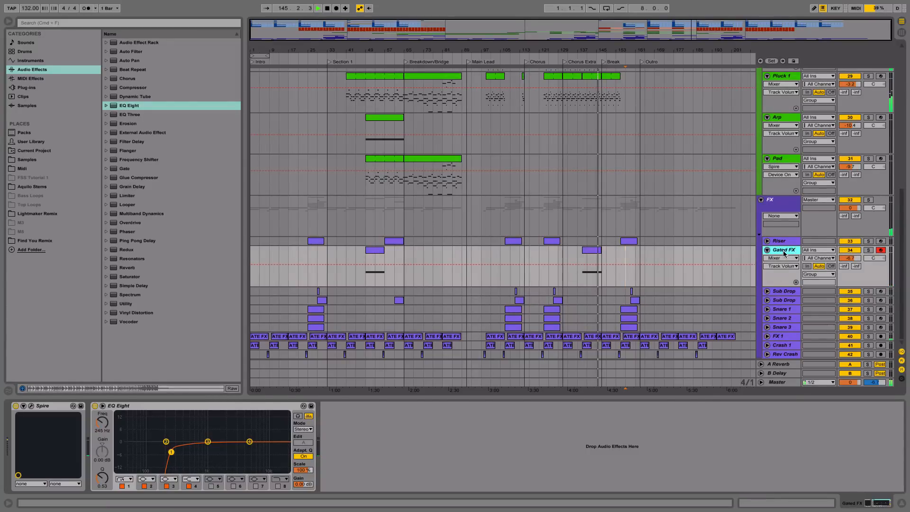
- Color the Gated FX track purple to match the FX group and fold it
{"action": "right_click", "coordinate": [784, 253]}
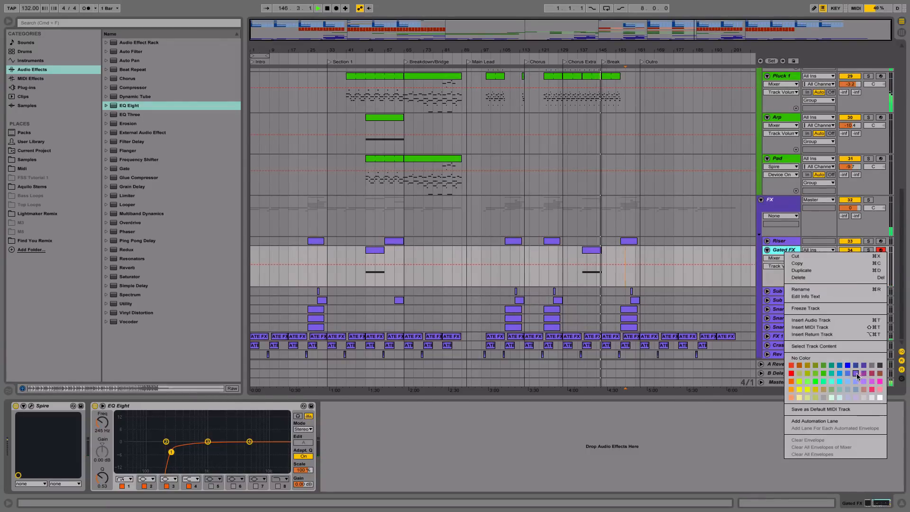
{"action": "left_click", "coordinate": [864, 374]}
{"action": "left_click", "coordinate": [769, 251]}
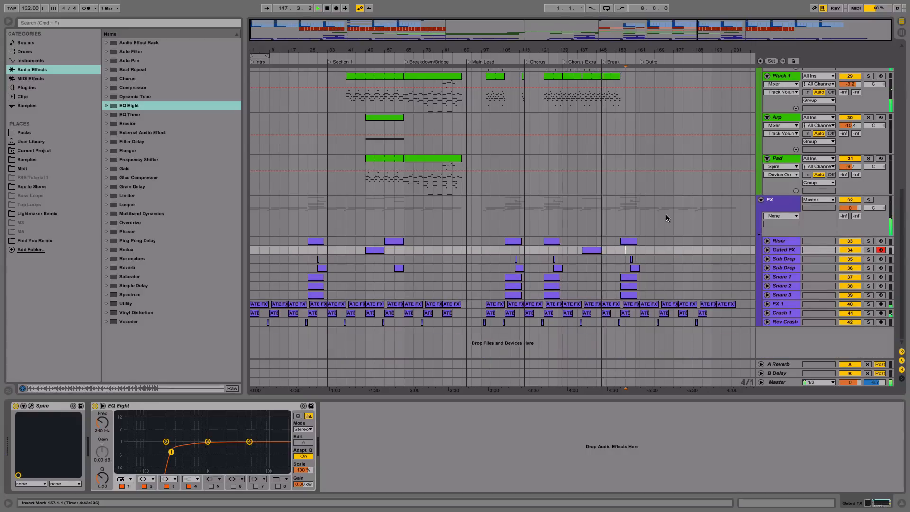
- Stop playback and examine all tracks around the Break, from the Energy Map and Kick down to the FX tracks
{"action": "scroll", "coordinate": [666, 212], "scroll_direction": "up", "scroll_amount": 5}
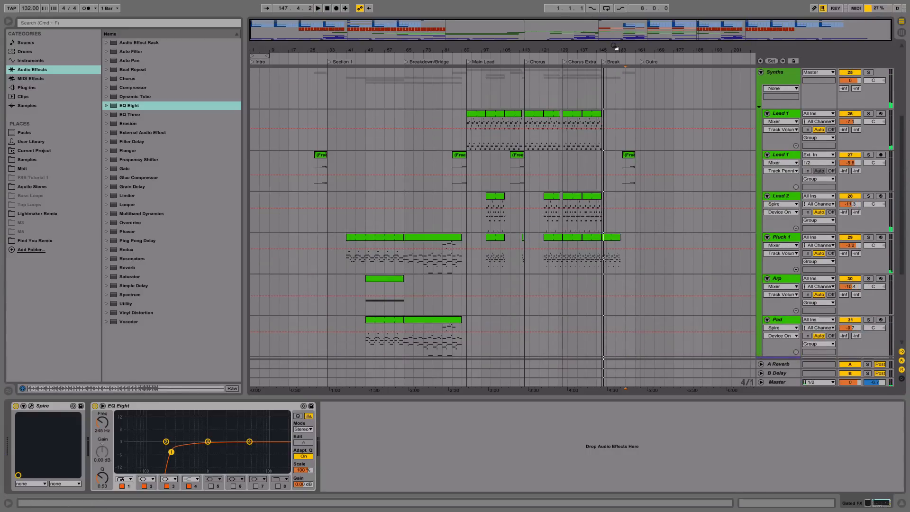
{"action": "mouse_move", "coordinate": [614, 46]}
{"action": "left_mouse_down"}
{"action": "mouse_move", "coordinate": [614, 90]}
{"action": "mouse_move", "coordinate": [614, 46]}
{"action": "left_mouse_up"}
{"action": "scroll", "coordinate": [614, 265], "scroll_direction": "down", "scroll_amount": 5}
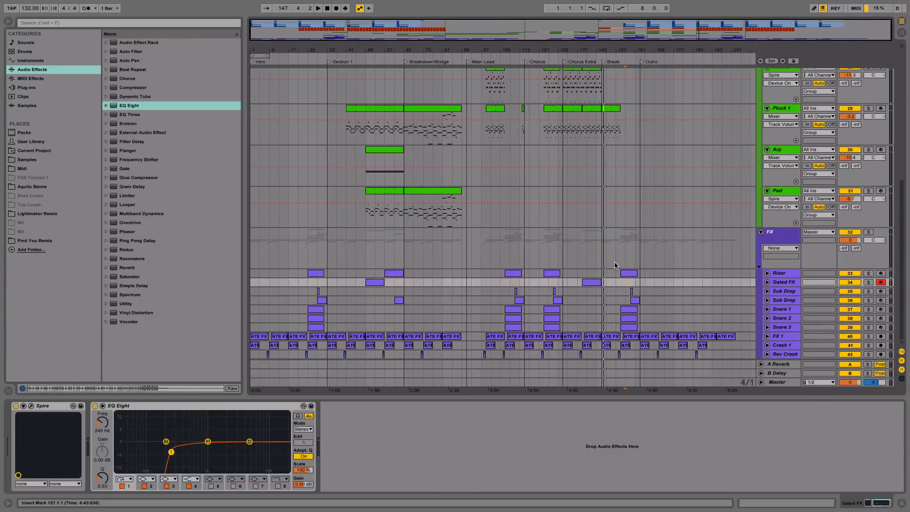
{"action": "scroll", "coordinate": [617, 283], "scroll_direction": "up", "scroll_amount": 8}
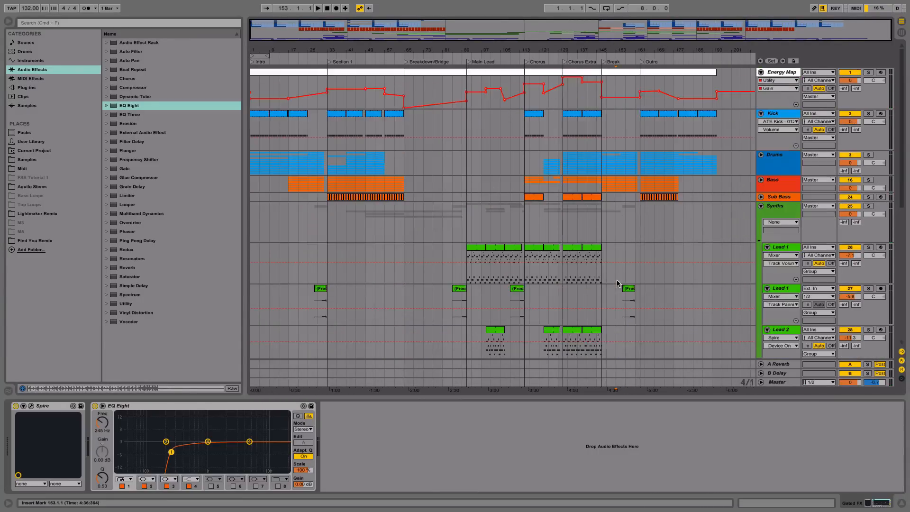
{"action": "left_click", "coordinate": [616, 138]}
{"action": "scroll", "coordinate": [577, 247], "scroll_direction": "down", "scroll_amount": 8}
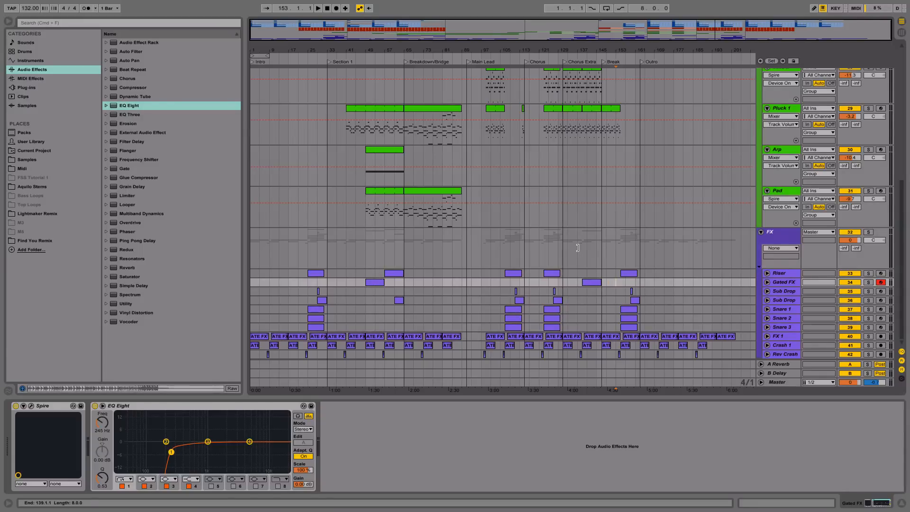
{"action": "scroll", "coordinate": [578, 248], "scroll_direction": "up", "scroll_amount": 10}
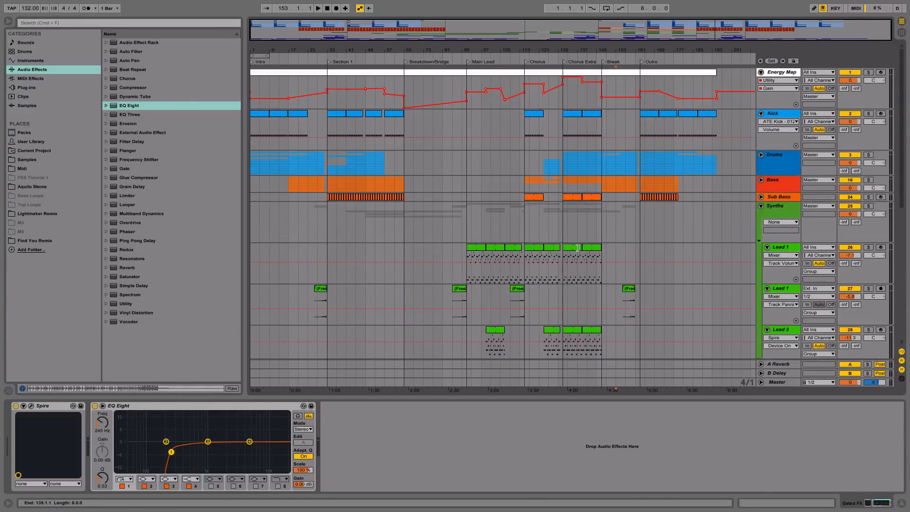